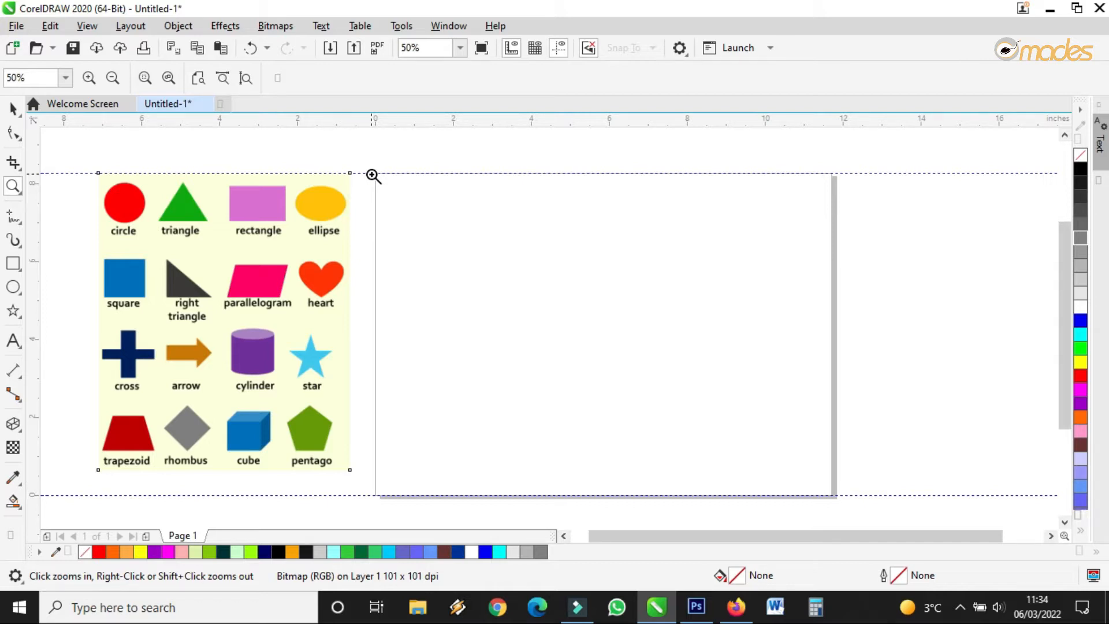
Step: Examine the reference chart of coloured shapes beside the blank page
drag(364, 168, 856, 510)
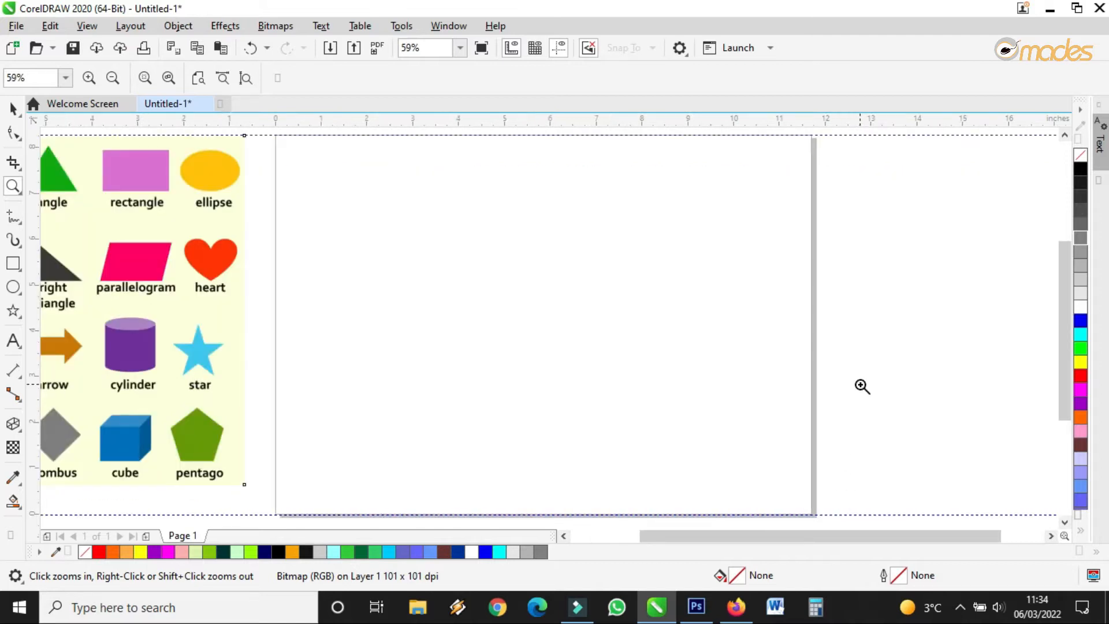
right_click(757, 333)
click(381, 250)
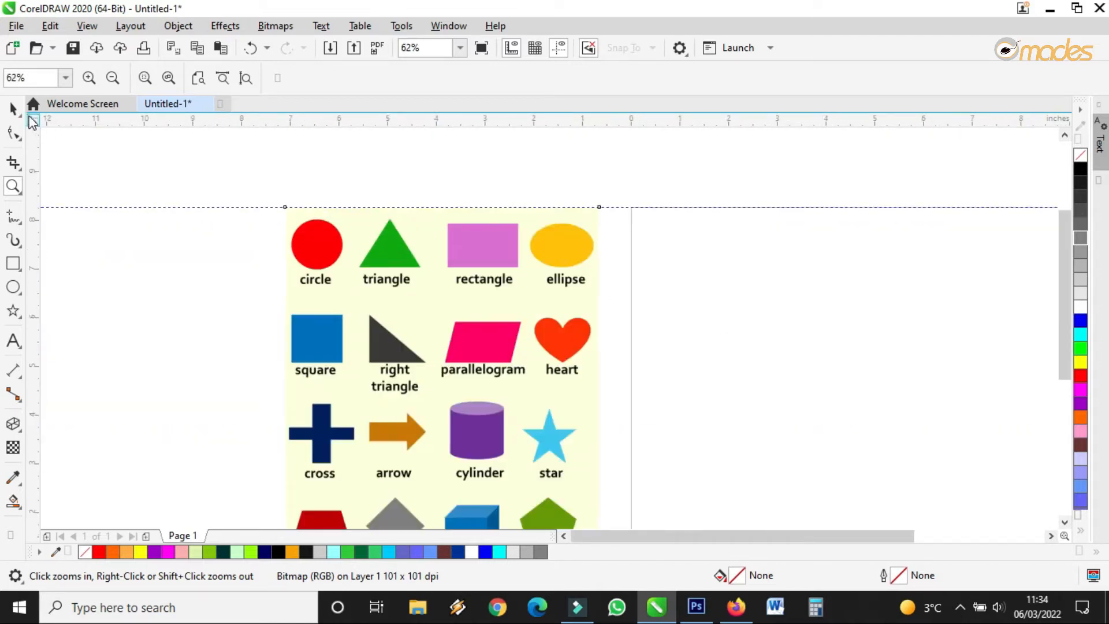
click(14, 108)
scroll(302, 240, up, 4)
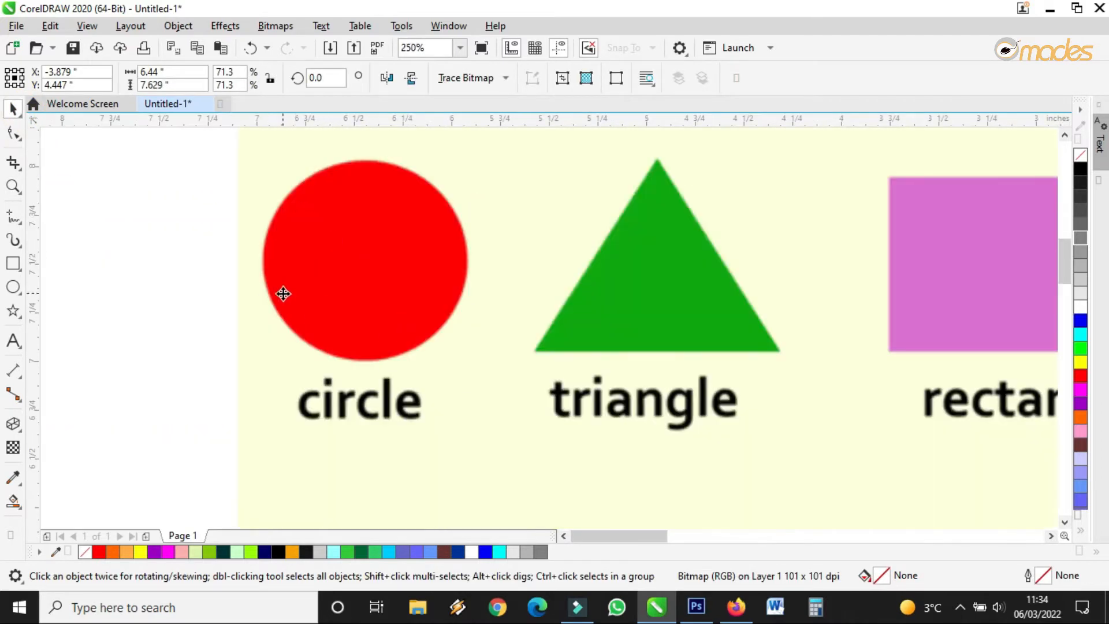
scroll(282, 292, down, 4)
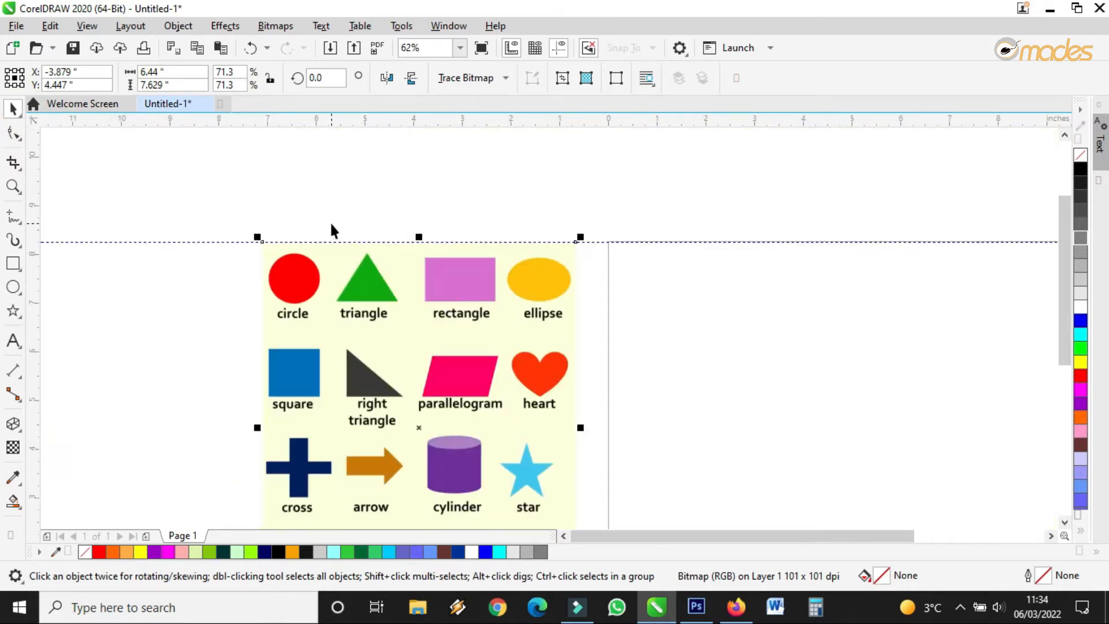
scroll(501, 281, down, 2)
scroll(540, 287, up, 2)
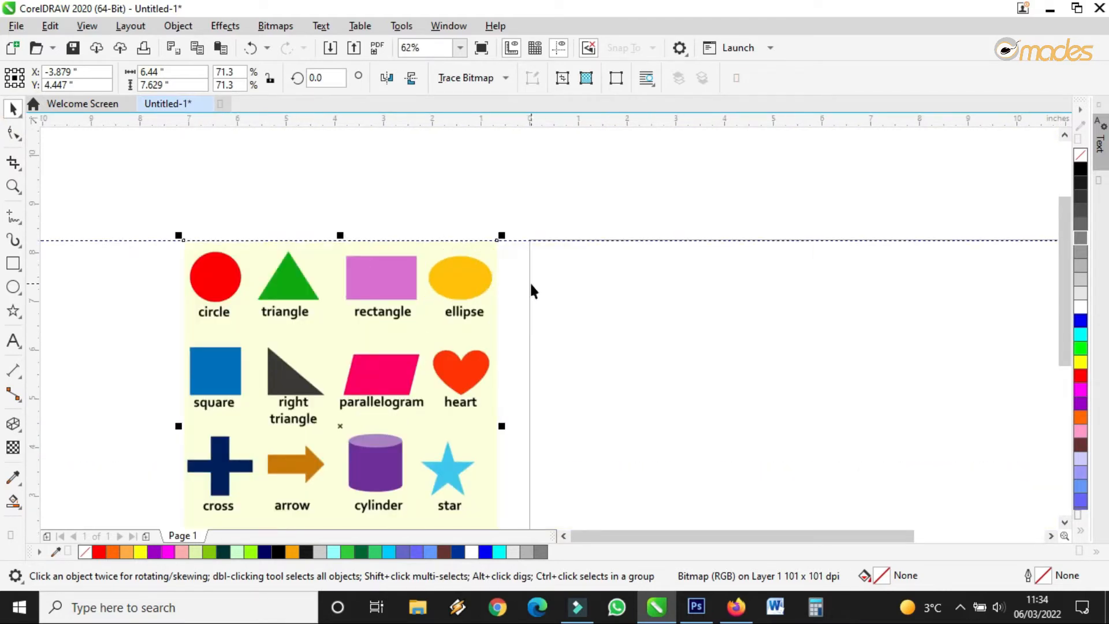
drag(604, 531, 618, 531)
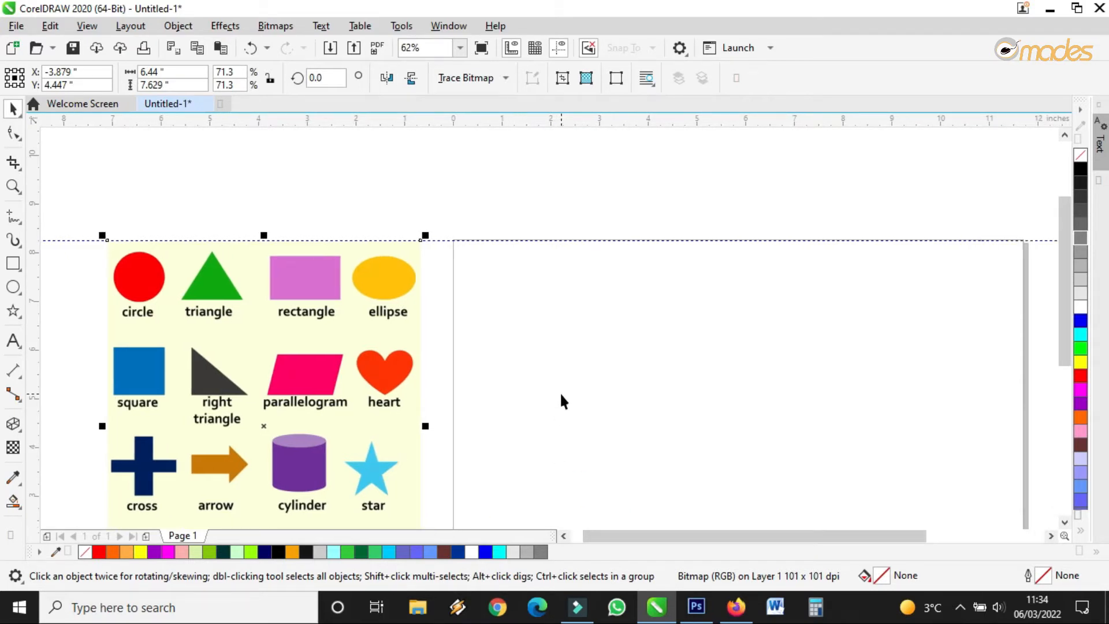
drag(1066, 244, 1065, 262)
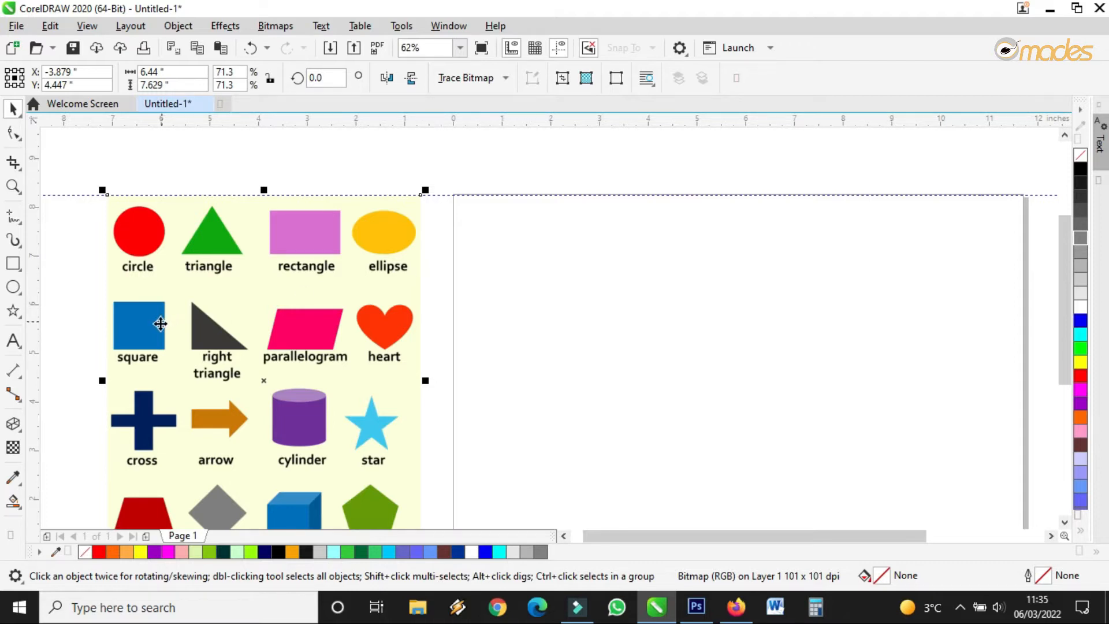
click(21, 295)
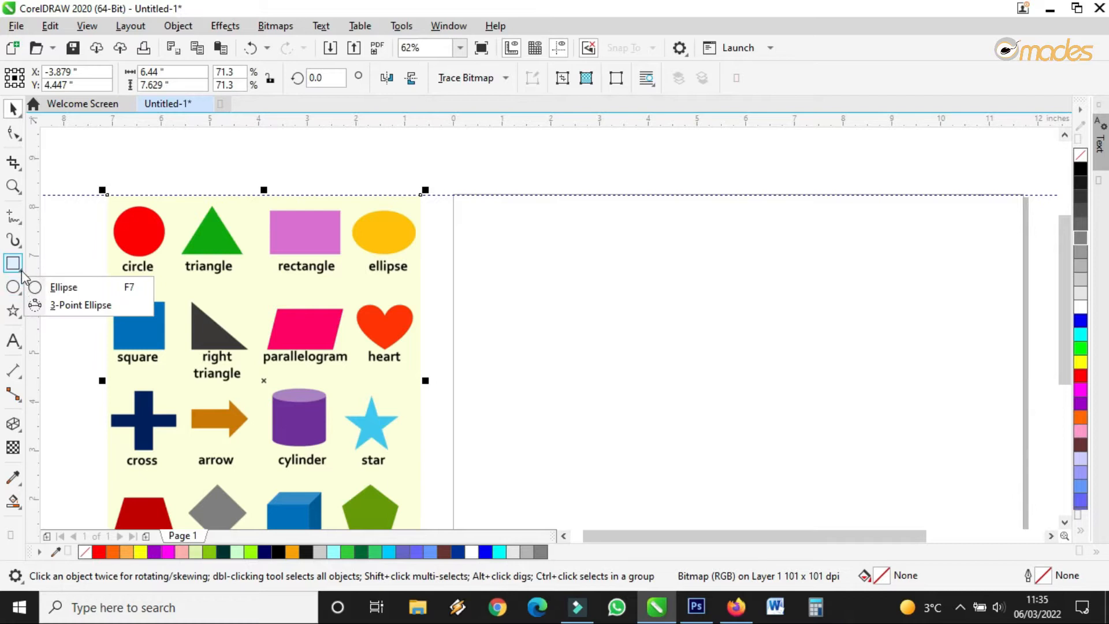
click(23, 316)
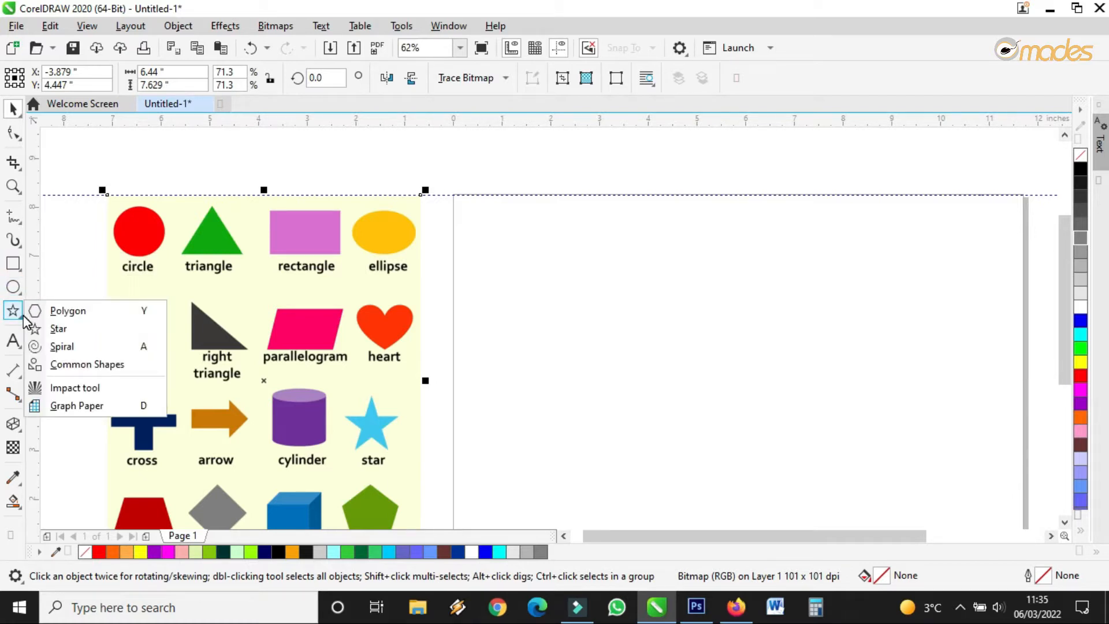
click(23, 319)
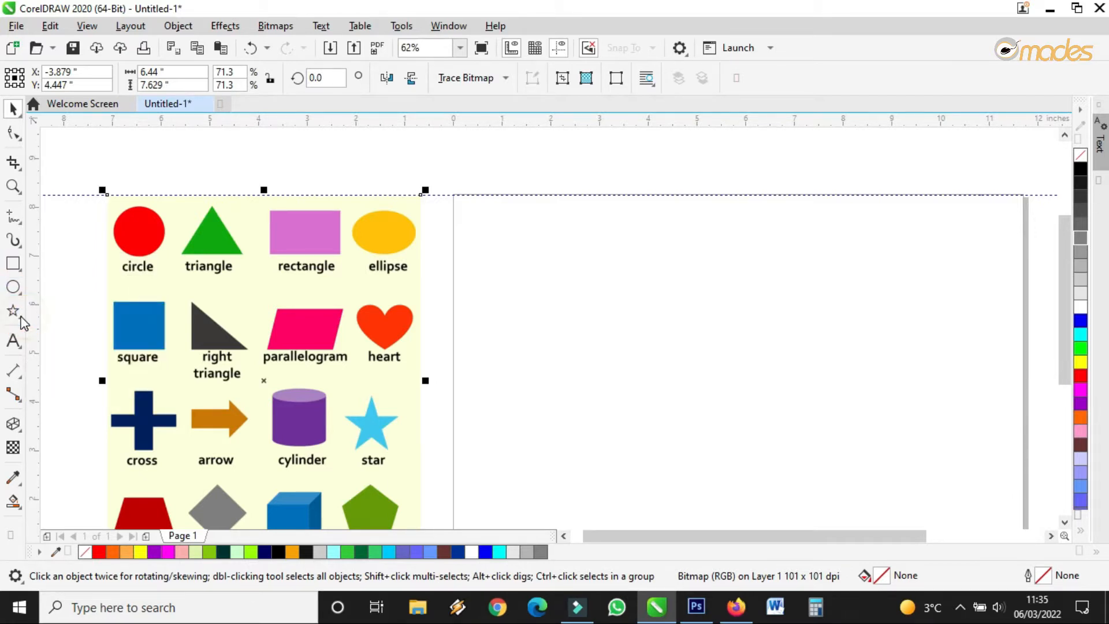
click(23, 322)
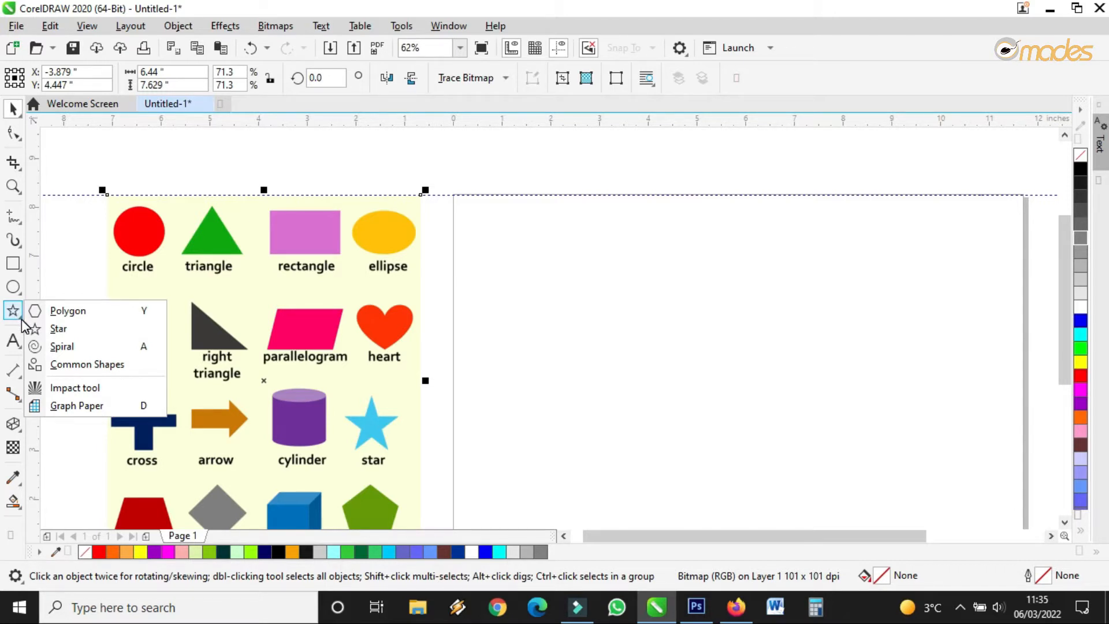
click(81, 365)
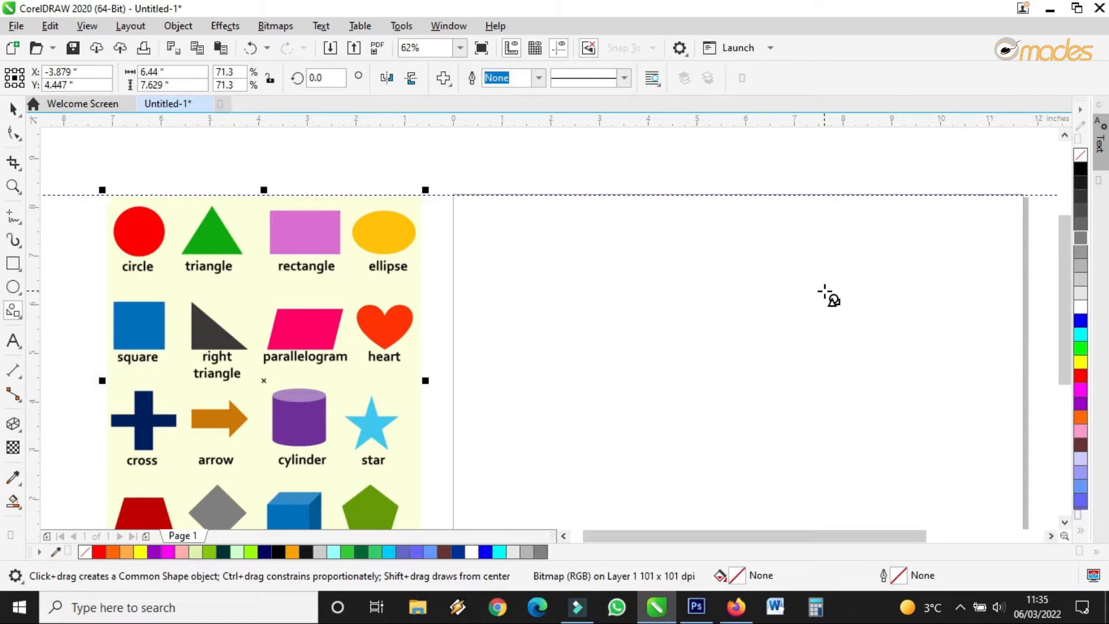
click(452, 88)
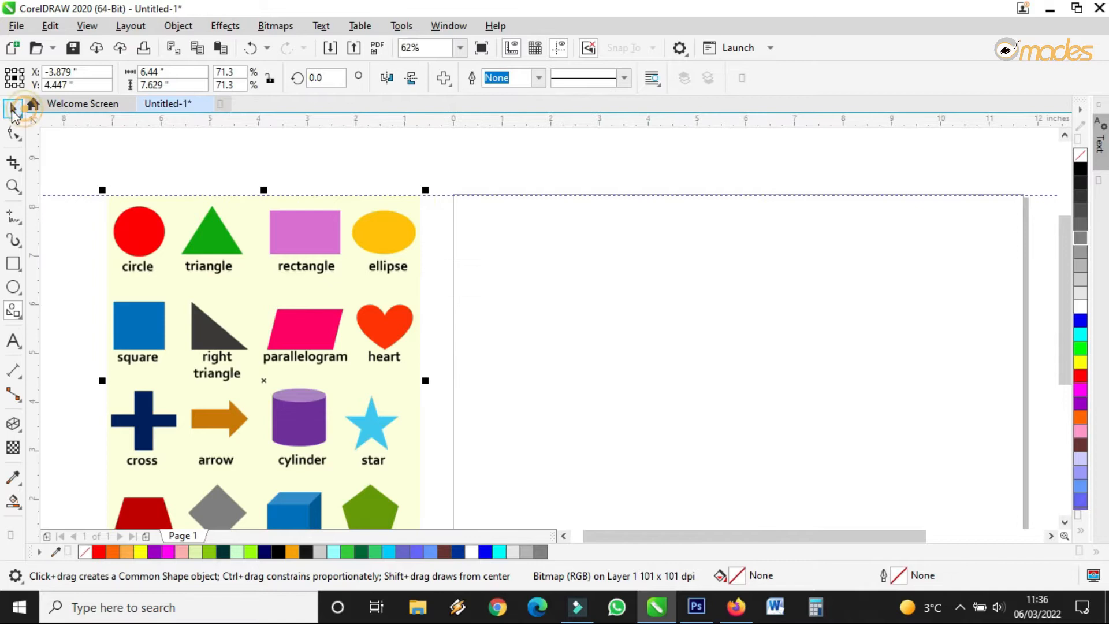
click(13, 108)
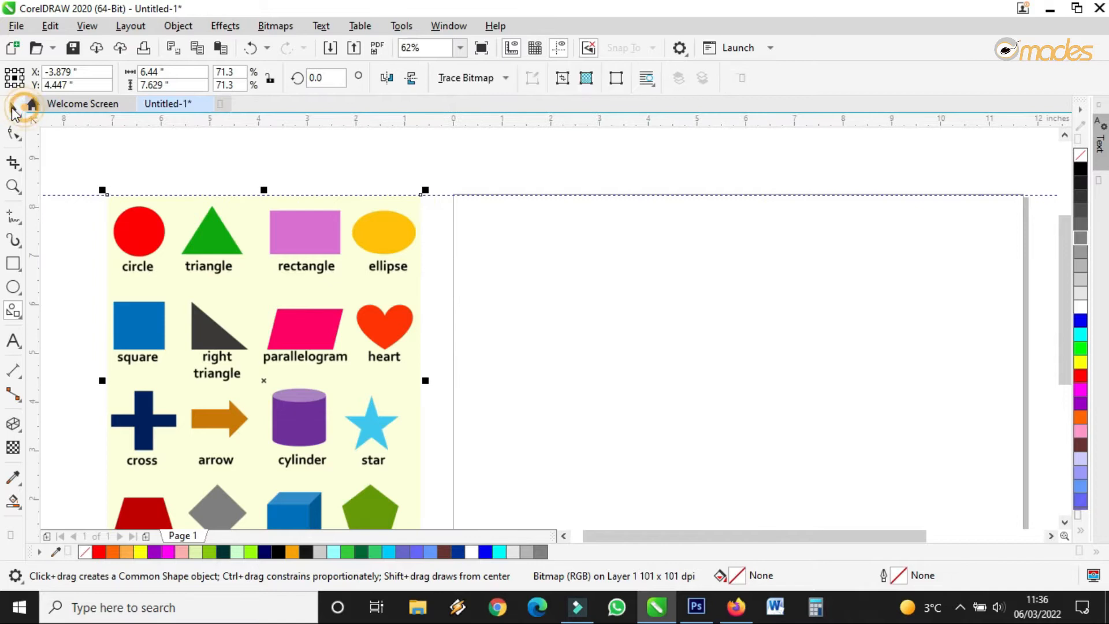
Step: Draw a circle about 2.13 inches across near the page's upper-left corner and fill it with red (#FF0000)
click(14, 292)
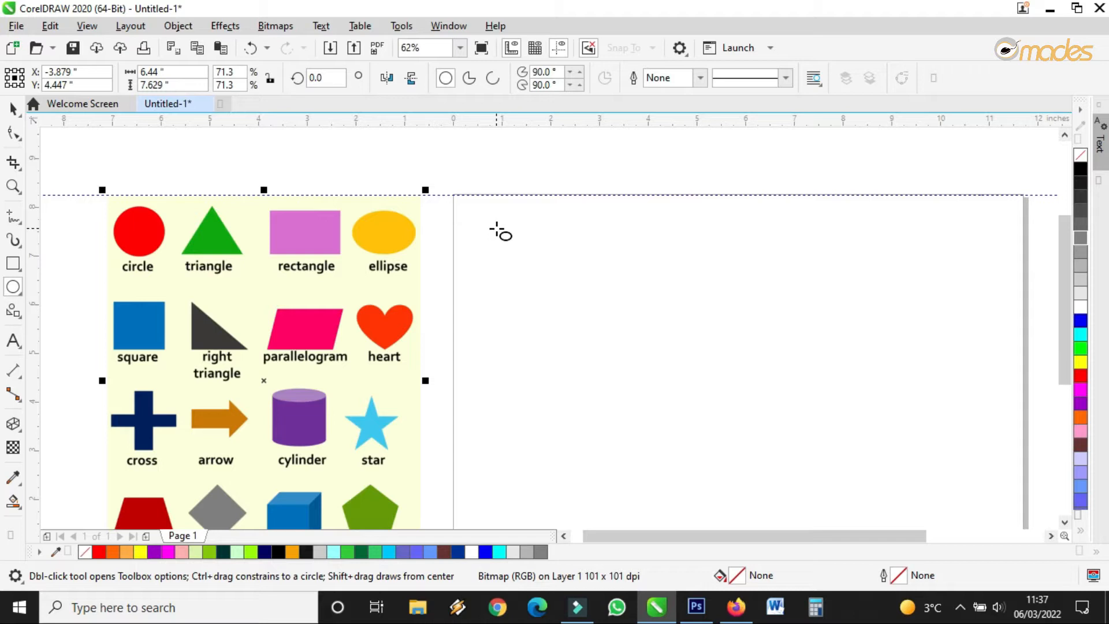
drag(496, 230, 562, 316)
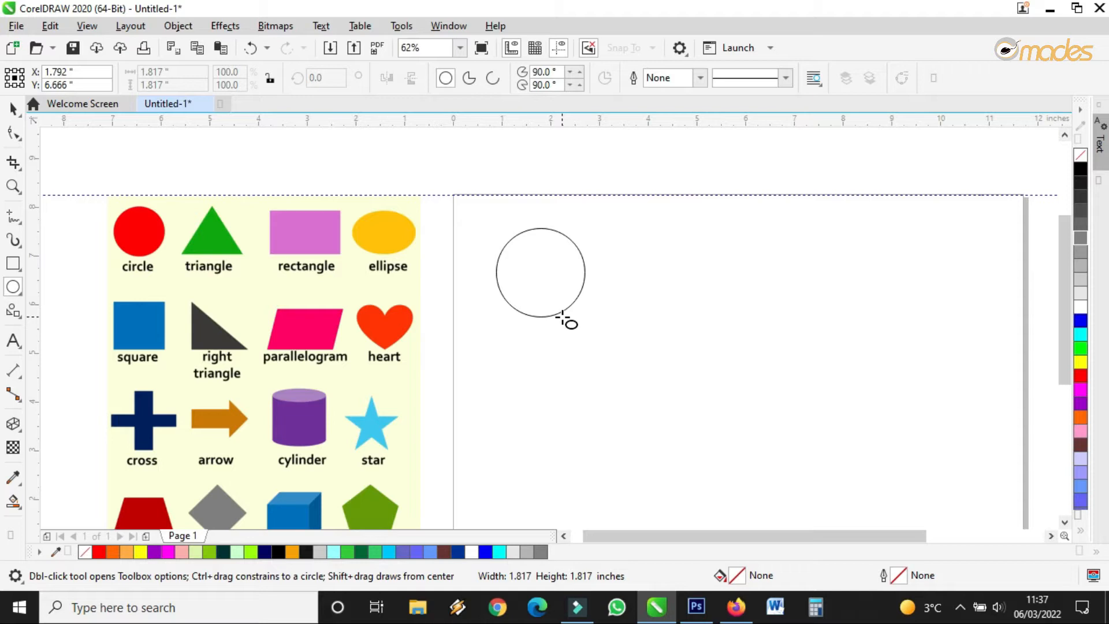
drag(563, 316, 578, 333)
click(16, 110)
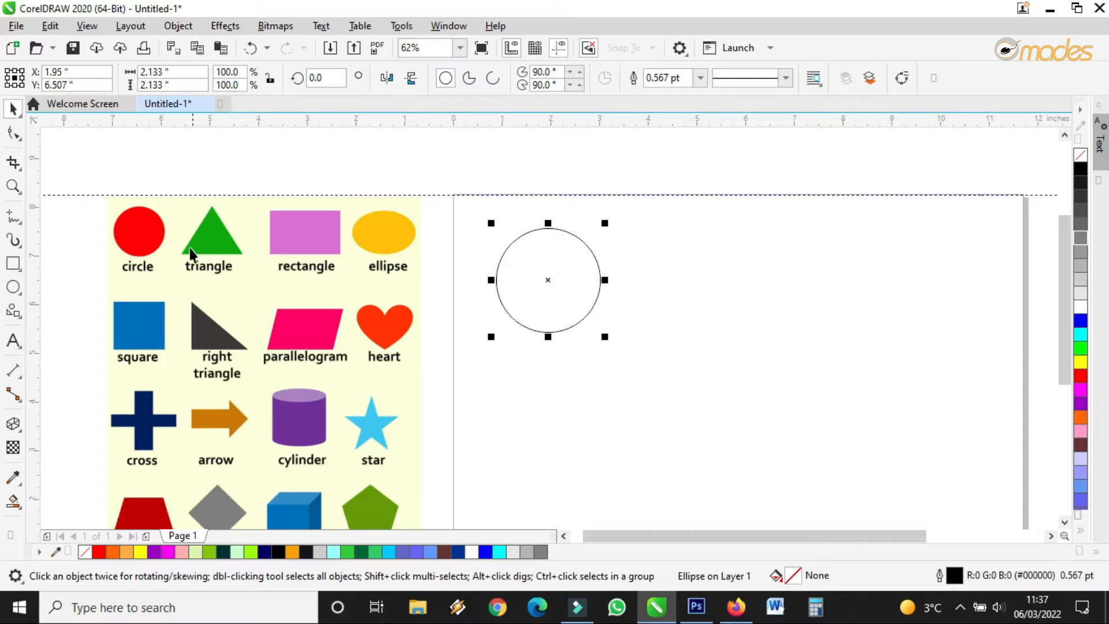
click(1079, 529)
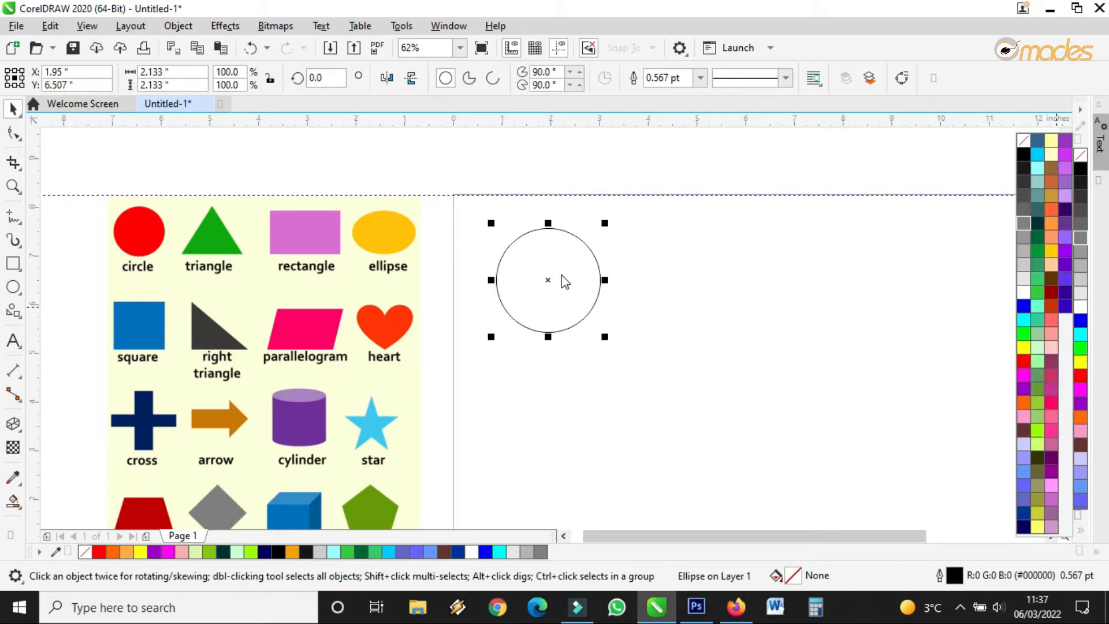
click(1017, 359)
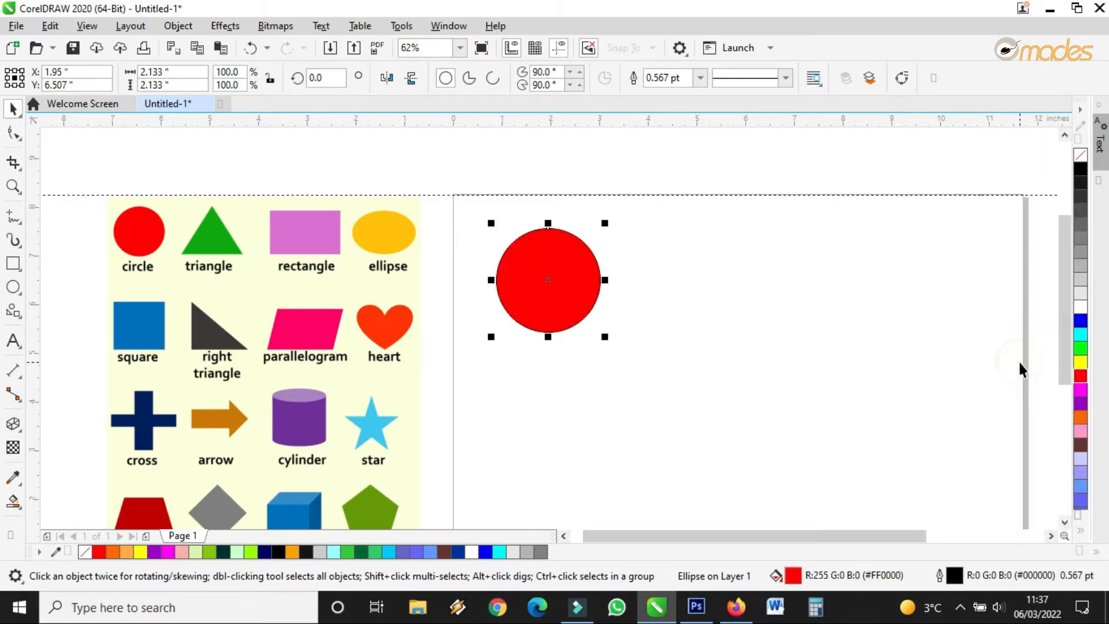
Step: Try a yellow outline and green and yellow fills on the circle, restoring its black outline and red fill
scroll(584, 224, up, 5)
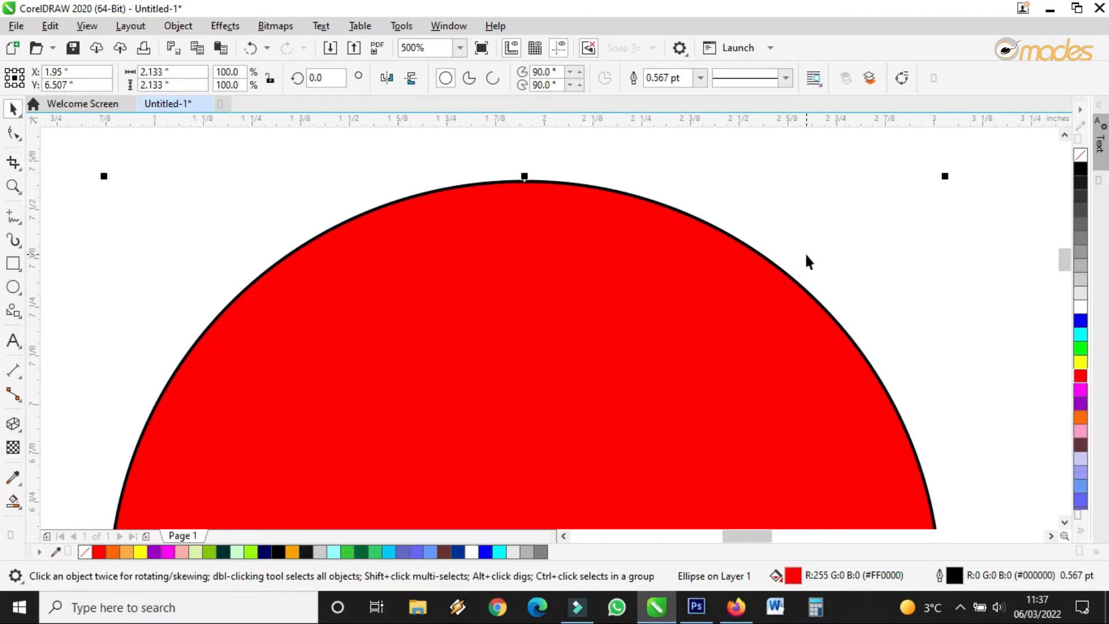
scroll(804, 252, up, 2)
scroll(696, 315, up, 2)
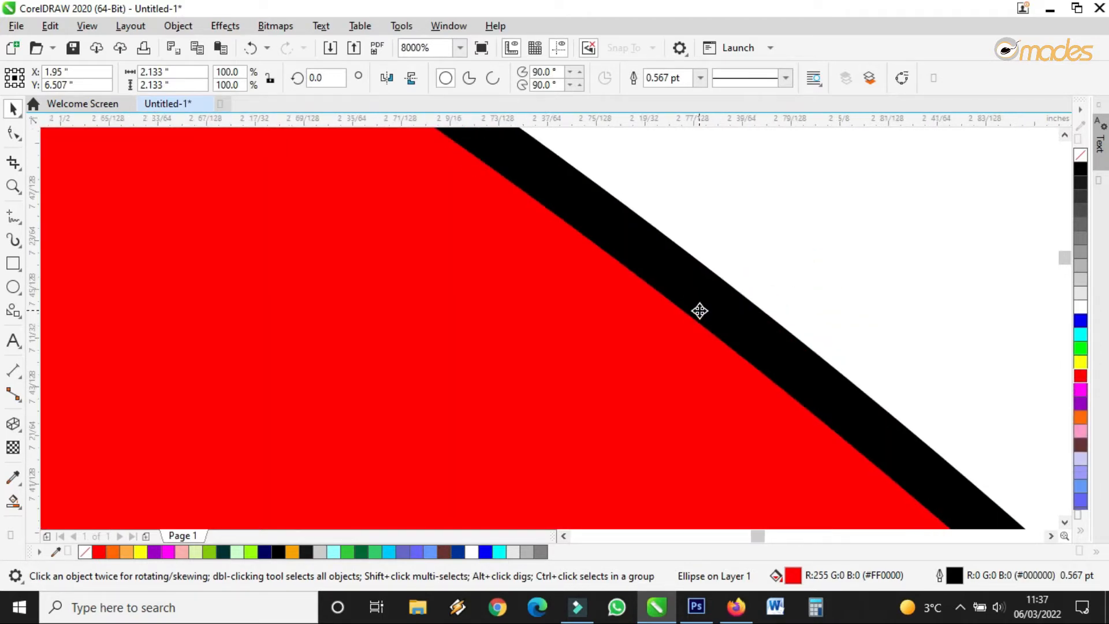
right_click(1080, 364)
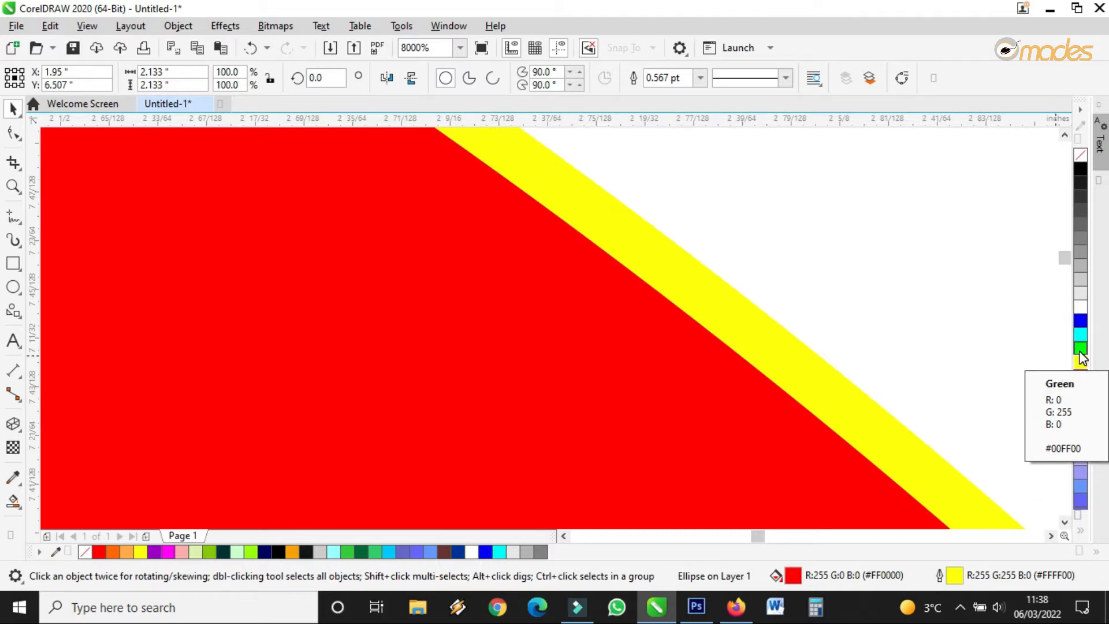
click(1079, 349)
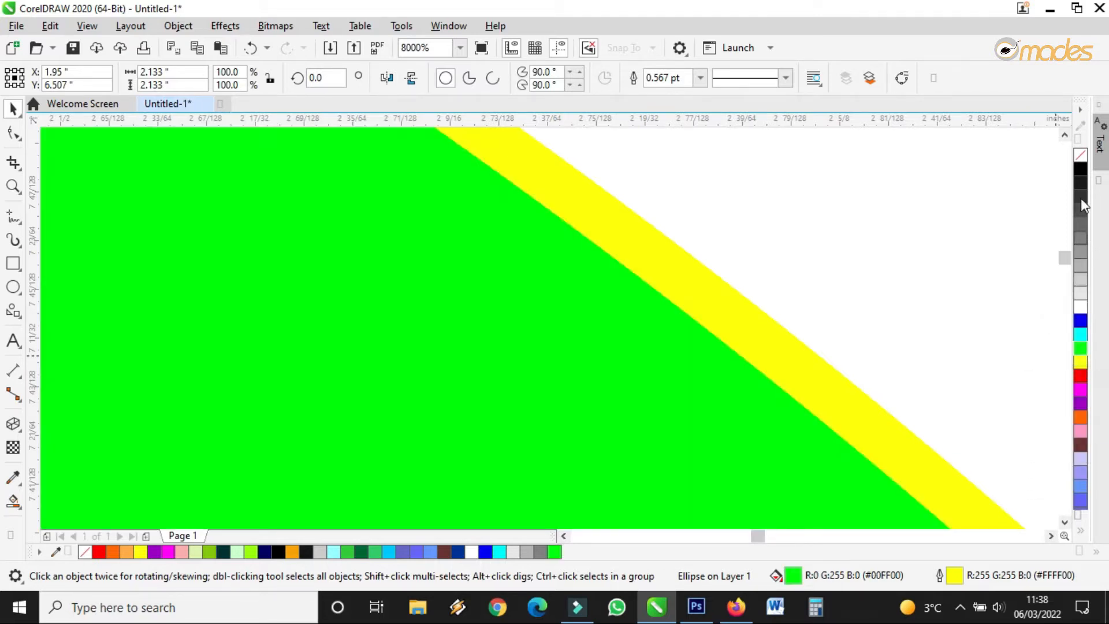
right_click(1079, 166)
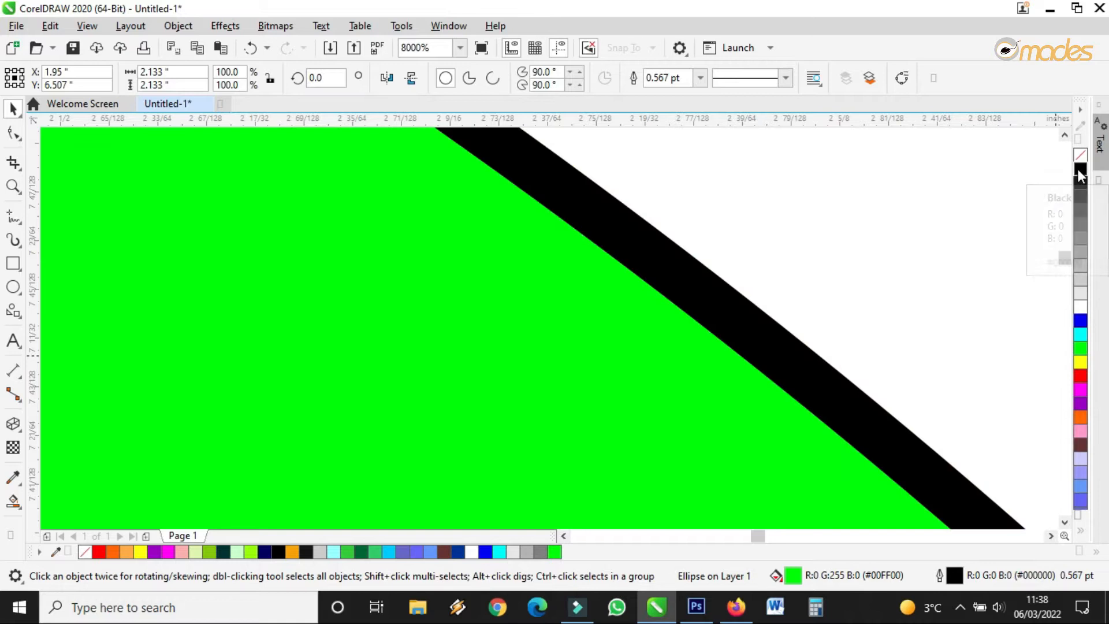
click(1079, 362)
scroll(713, 274, down, 6)
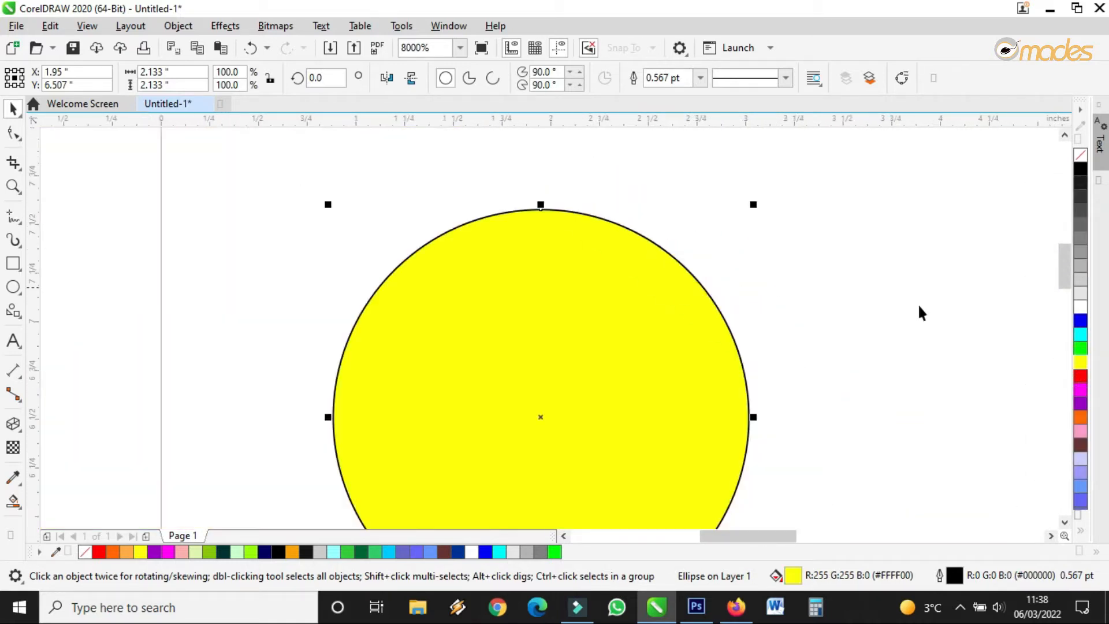
scroll(855, 379, up, 2)
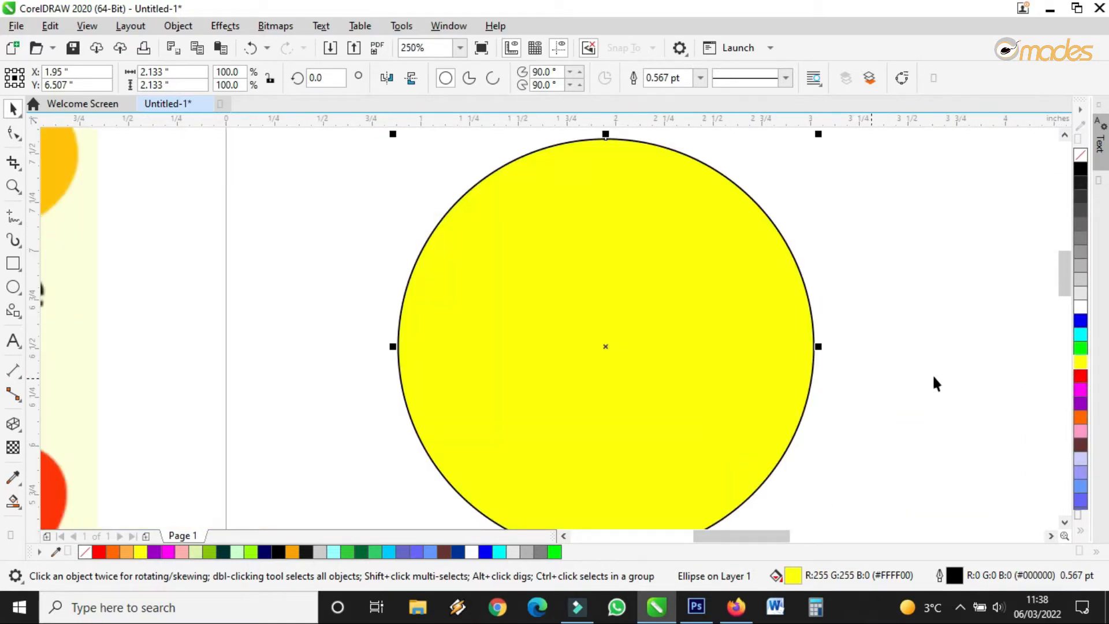
click(1080, 375)
scroll(734, 308, down, 4)
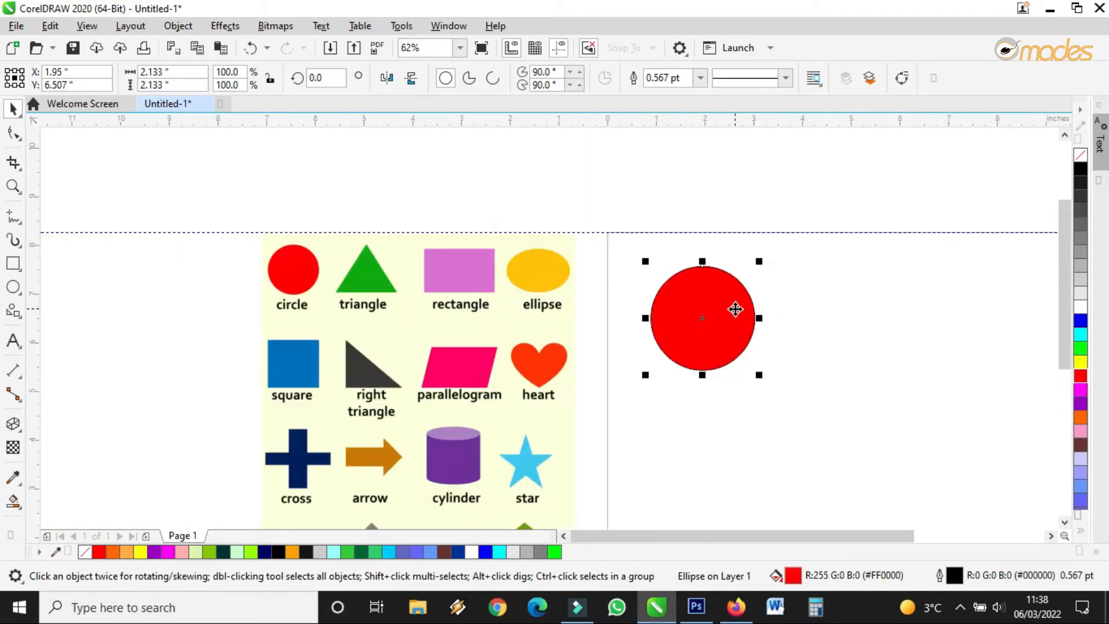
Step: Move the red circle closer to the page's upper-left corner and shrink it proportionally to about 1.8 inches across
drag(746, 327, 739, 313)
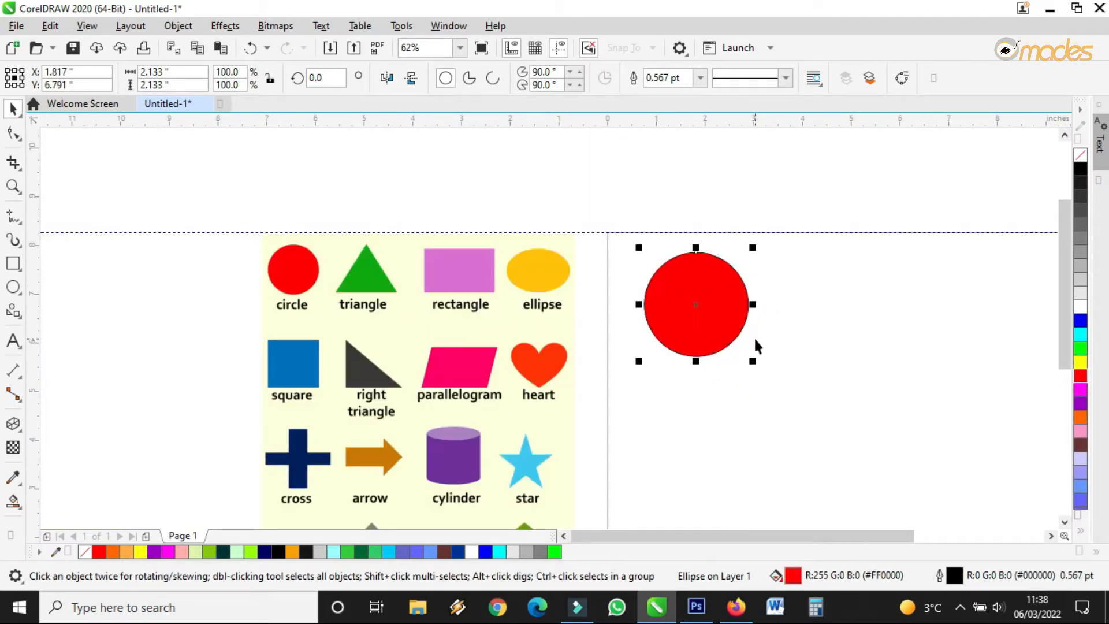
drag(751, 361, 734, 343)
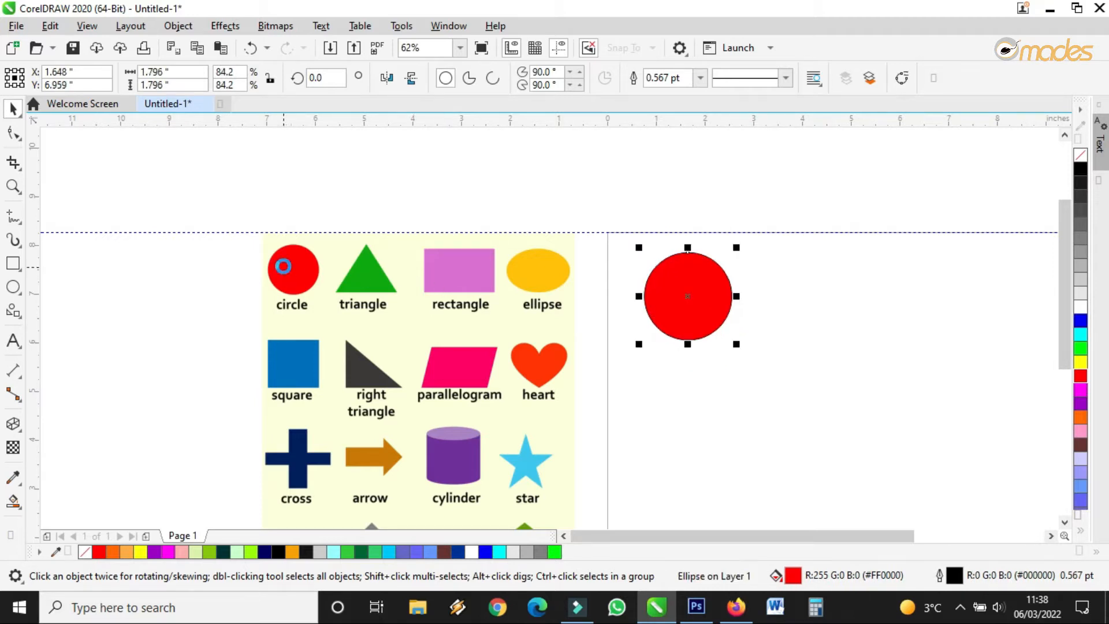
Step: Remove the red circle's outline by setting its outline width to None, matching the reference circle
scroll(283, 266, up, 5)
scroll(580, 258, down, 3)
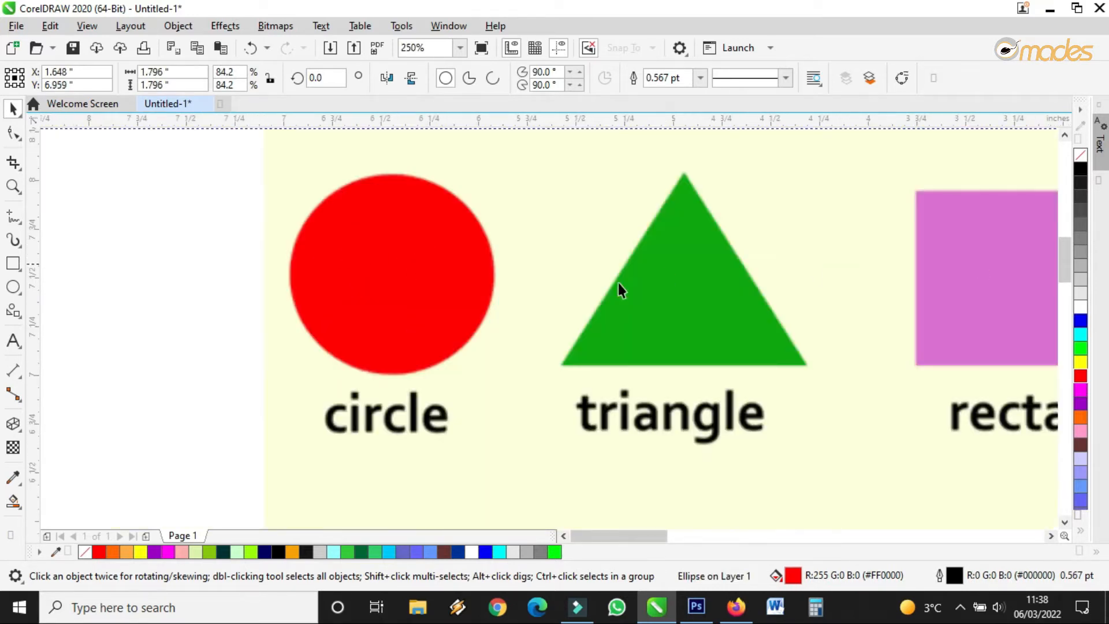
scroll(618, 289, down, 3)
scroll(892, 274, up, 3)
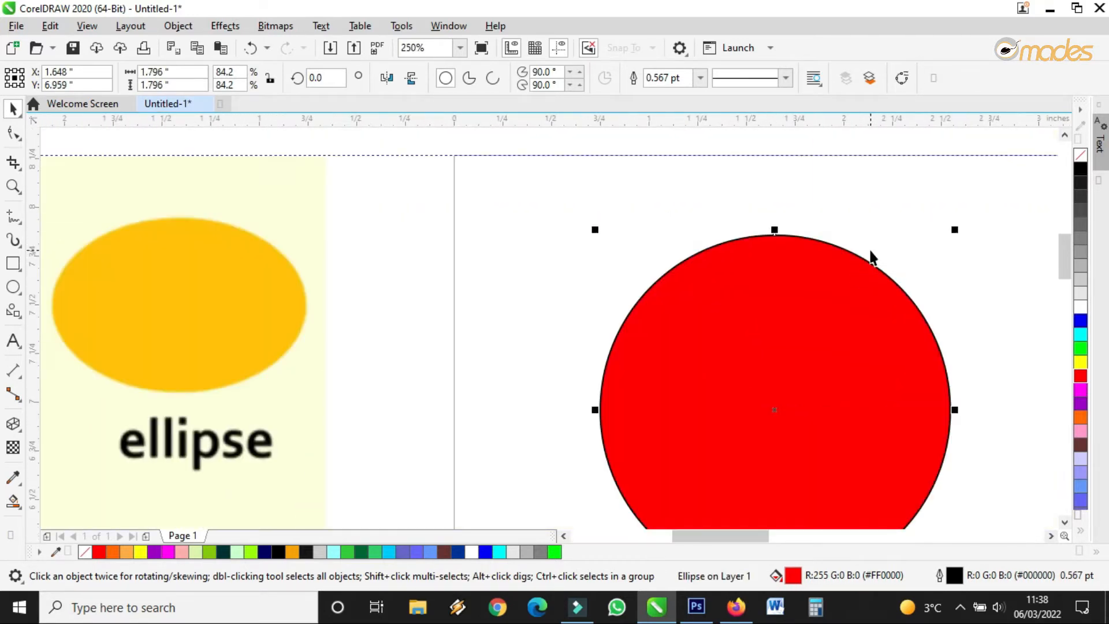
scroll(861, 280, up, 2)
scroll(861, 266, up, 1)
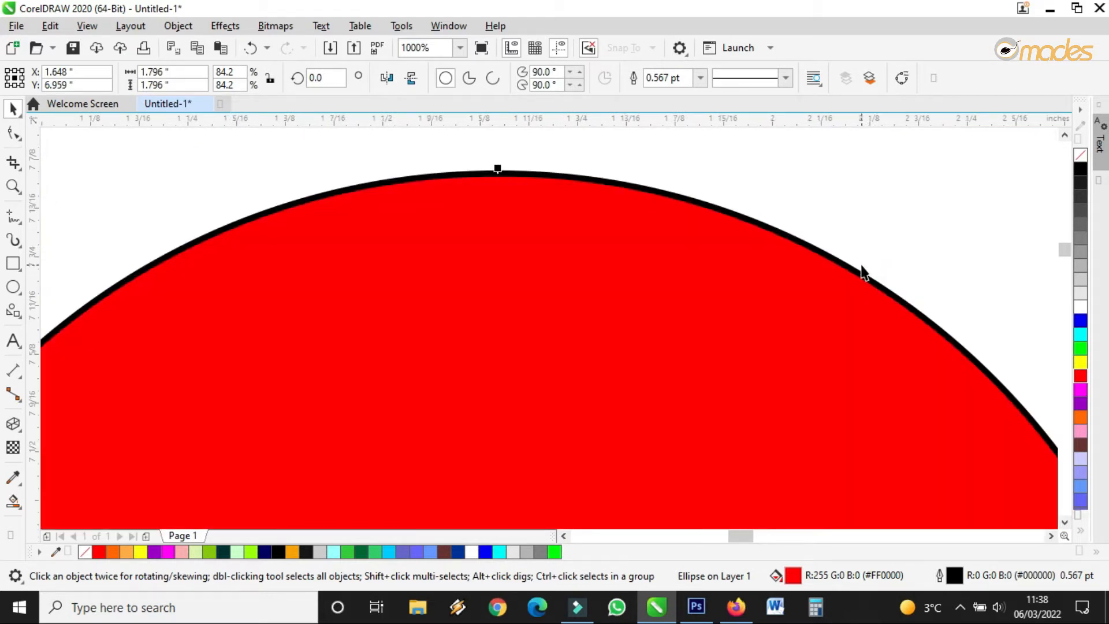
click(700, 79)
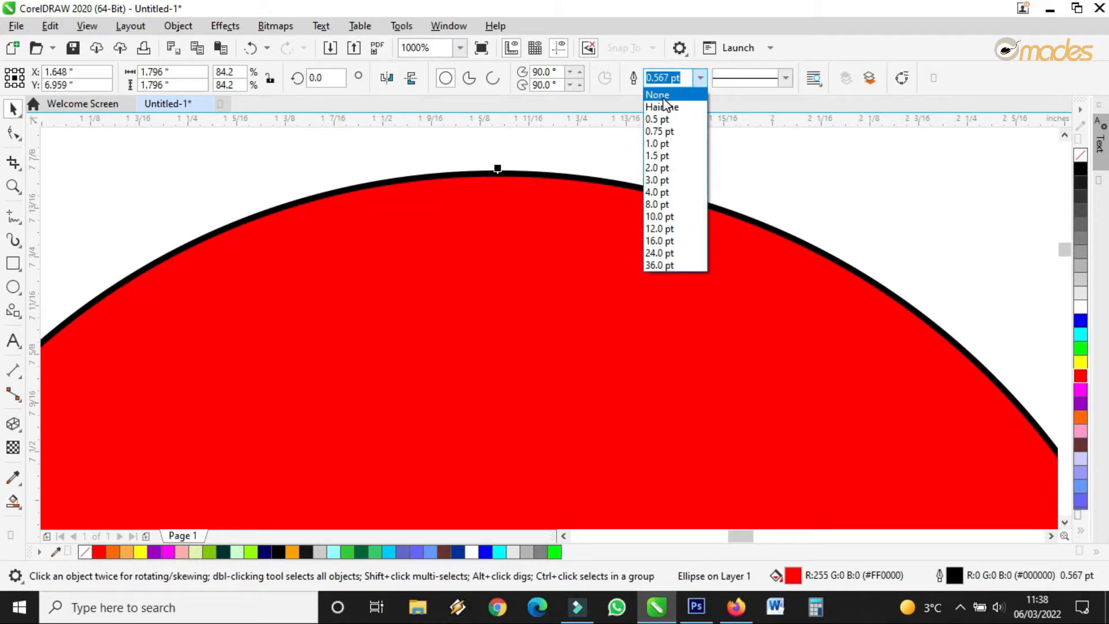
click(567, 225)
scroll(566, 225, down, 4)
scroll(586, 220, up, 4)
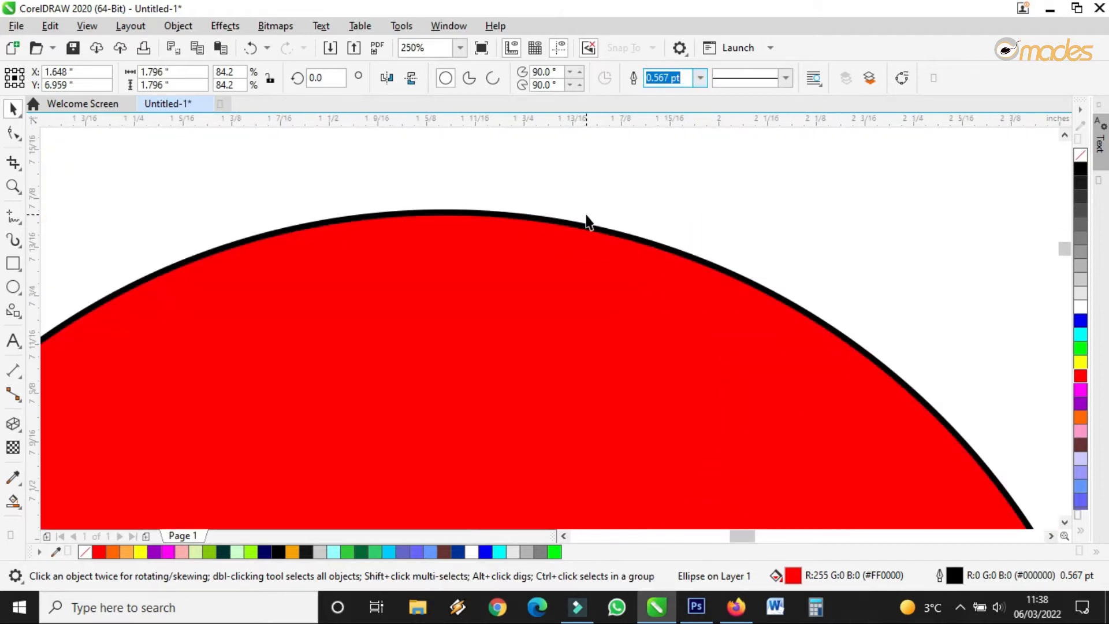
click(700, 81)
click(674, 93)
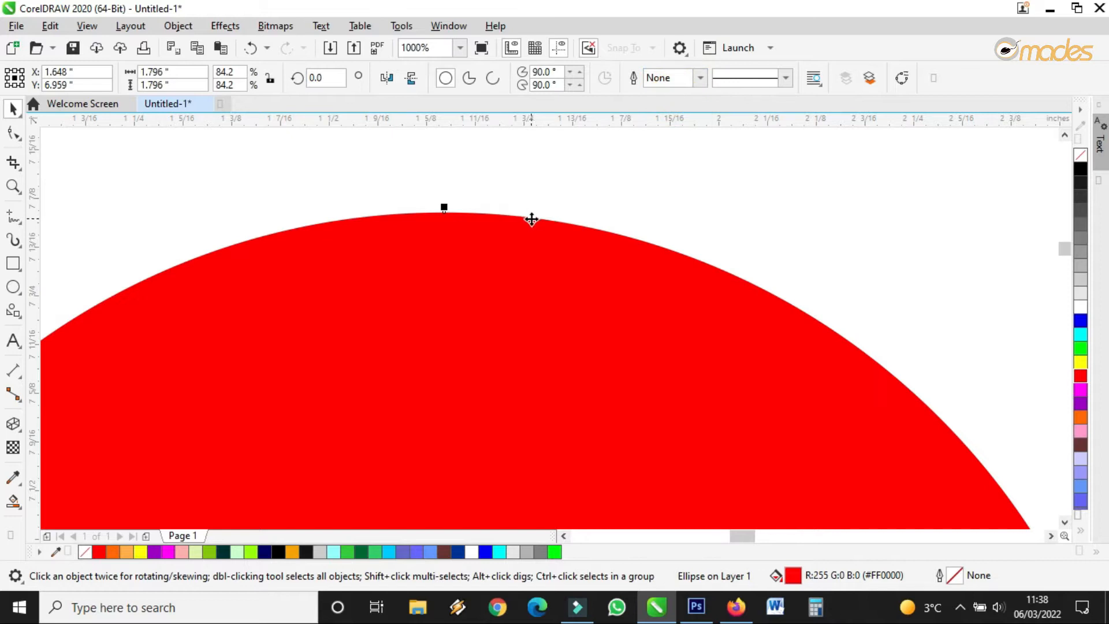
Step: Undo the red circle's outline removal and remove the outline again by assigning it no outline colour
scroll(526, 222, down, 8)
scroll(519, 223, up, 5)
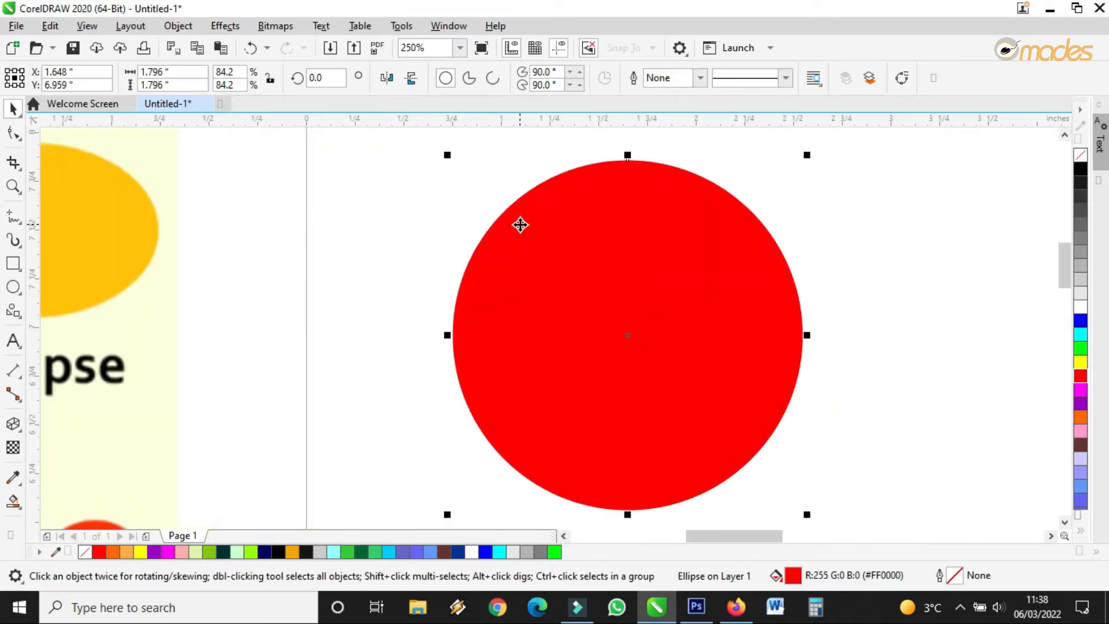
click(251, 50)
scroll(670, 167, up, 5)
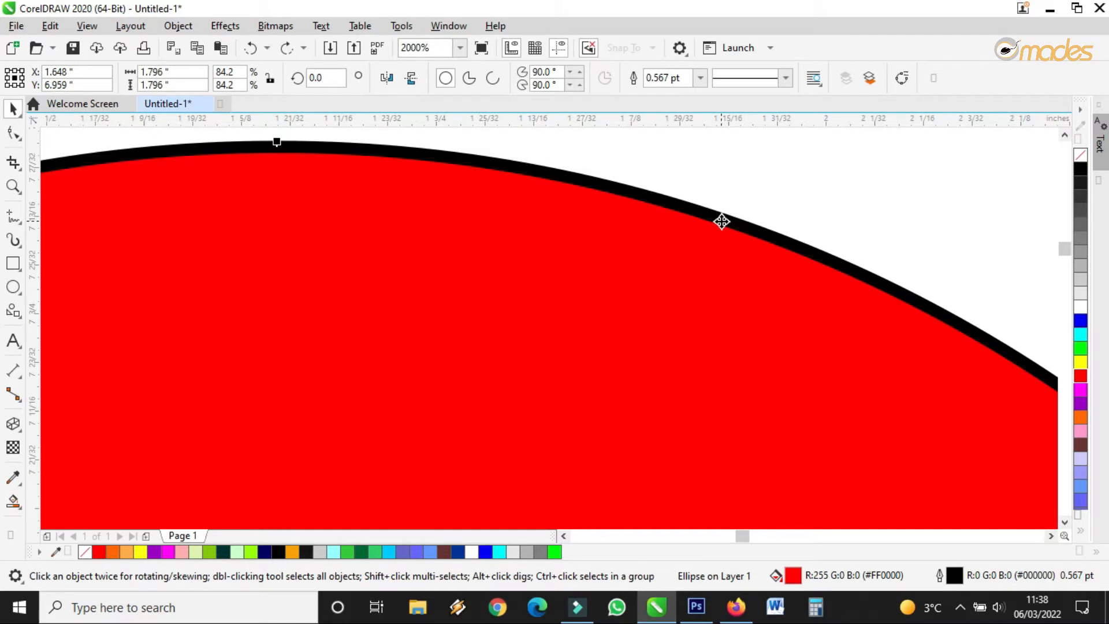
right_click(1076, 155)
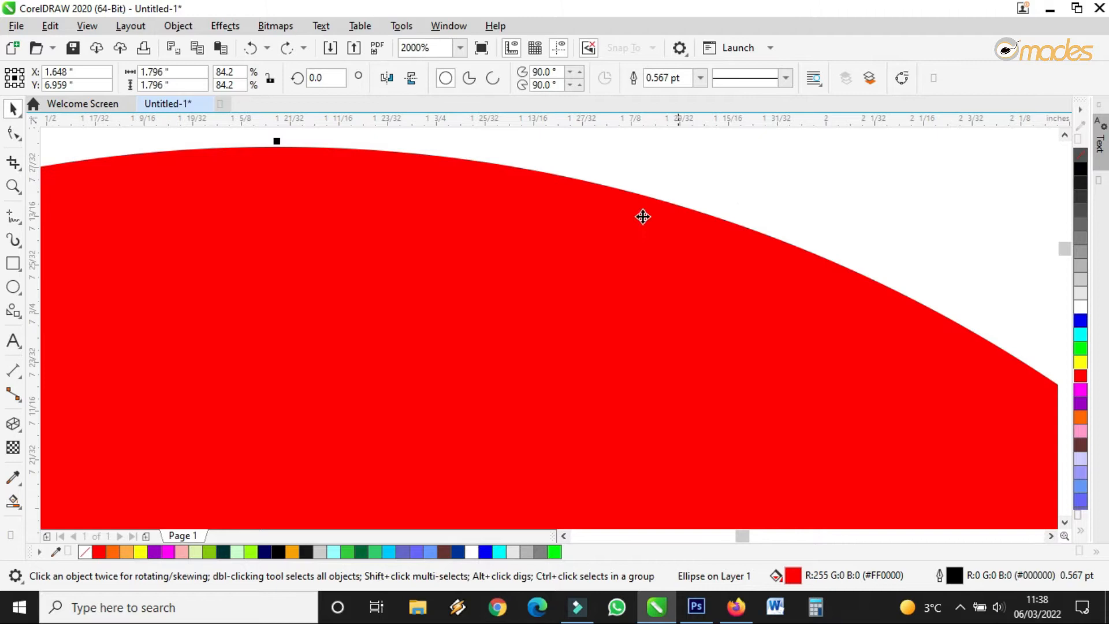
scroll(641, 215, down, 8)
scroll(436, 206, up, 4)
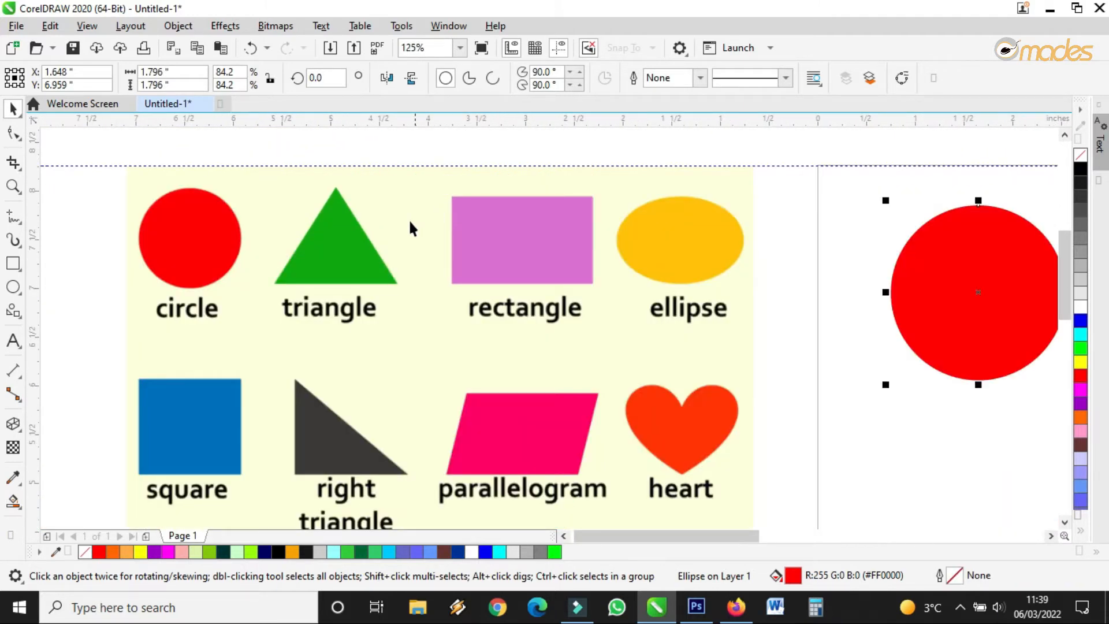
Step: Draw a flowchart triangle from the common shapes beside the red circle, about 2.2 inches wide and 1.92 inches high
scroll(331, 264, down, 4)
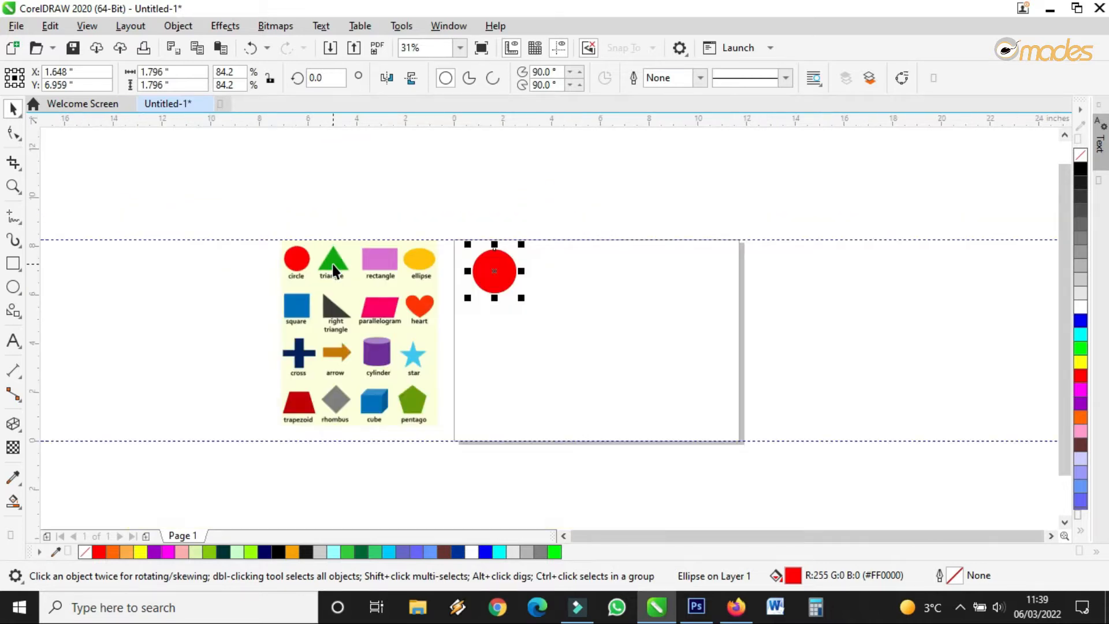
scroll(335, 265, up, 4)
scroll(244, 251, down, 4)
scroll(332, 219, up, 2)
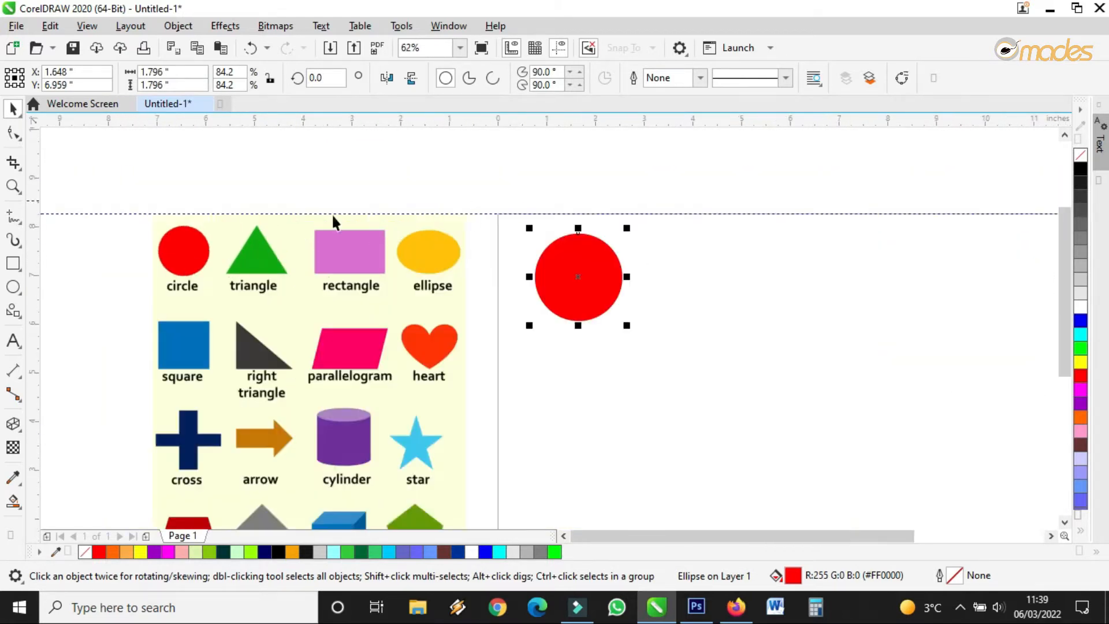
click(22, 317)
click(69, 364)
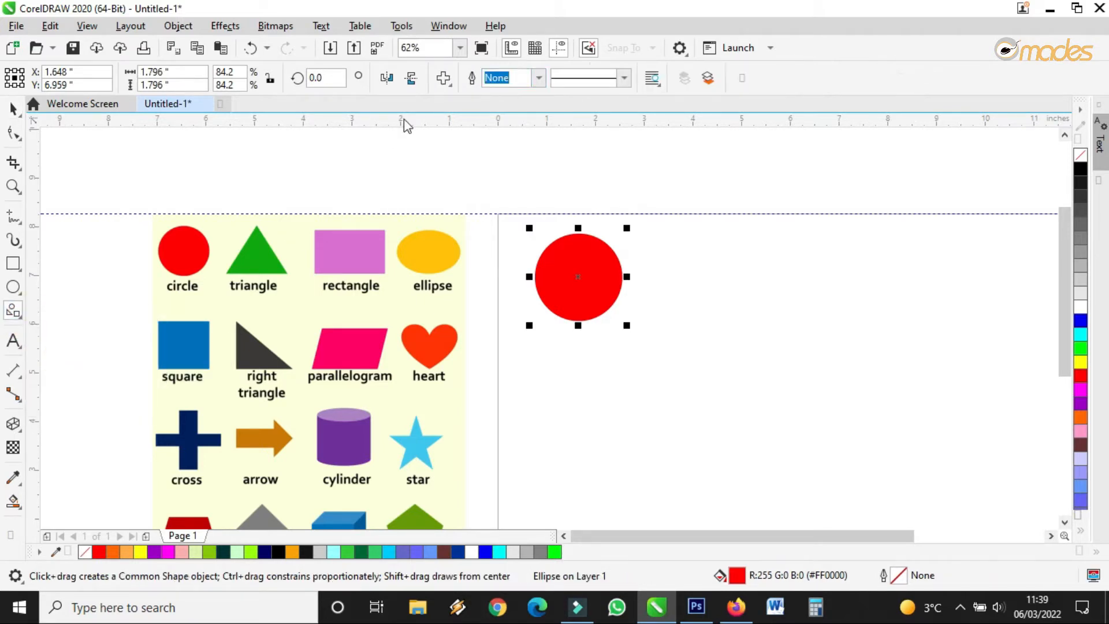
click(443, 78)
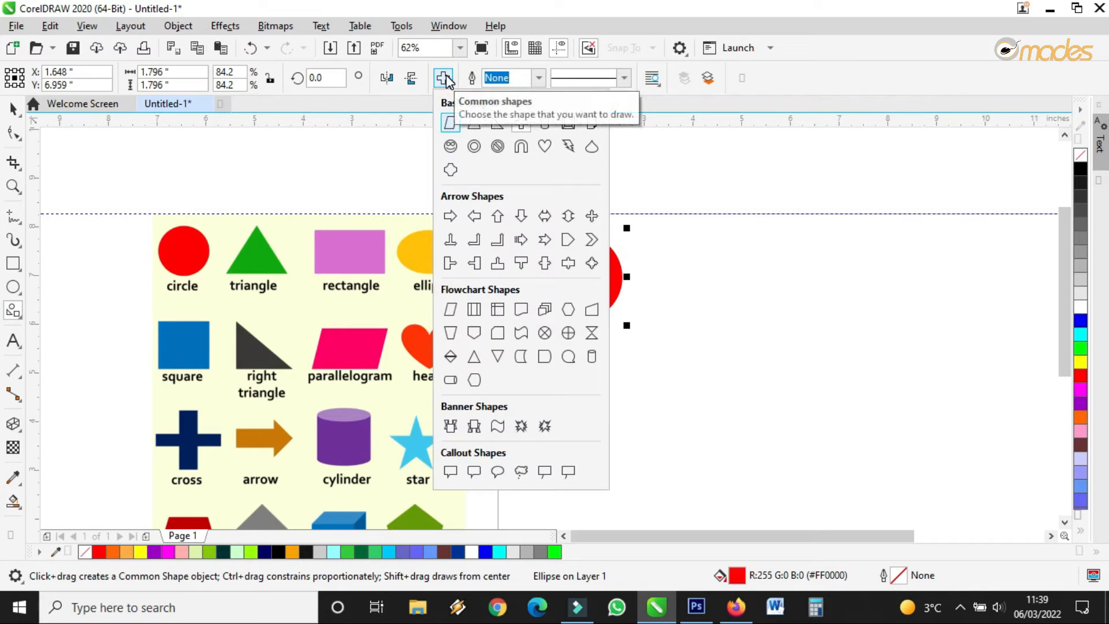
click(475, 358)
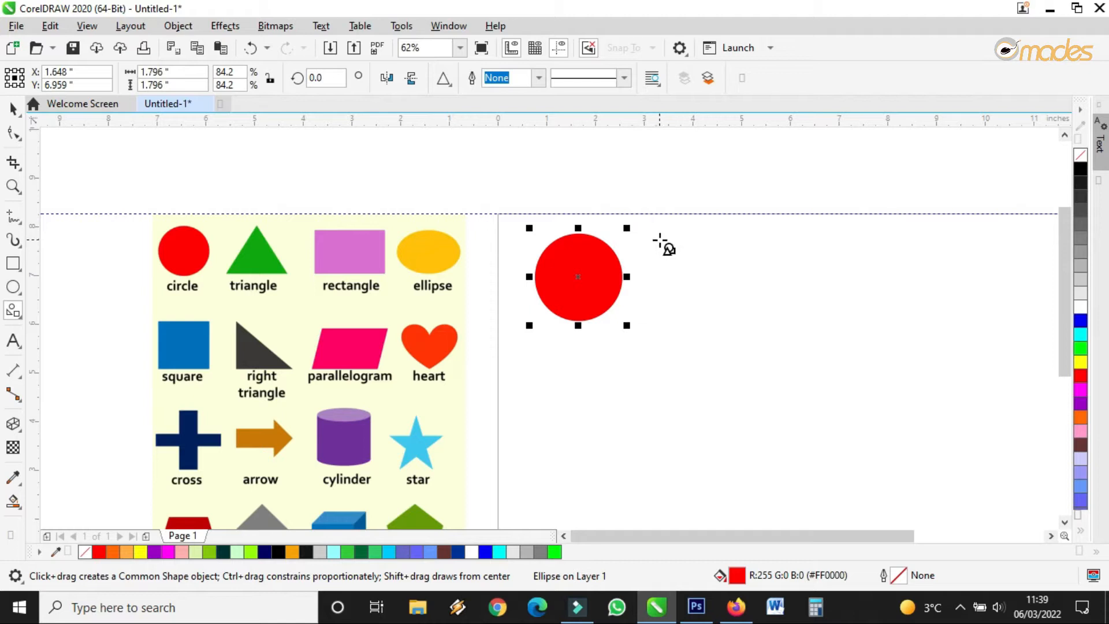
drag(658, 239, 766, 334)
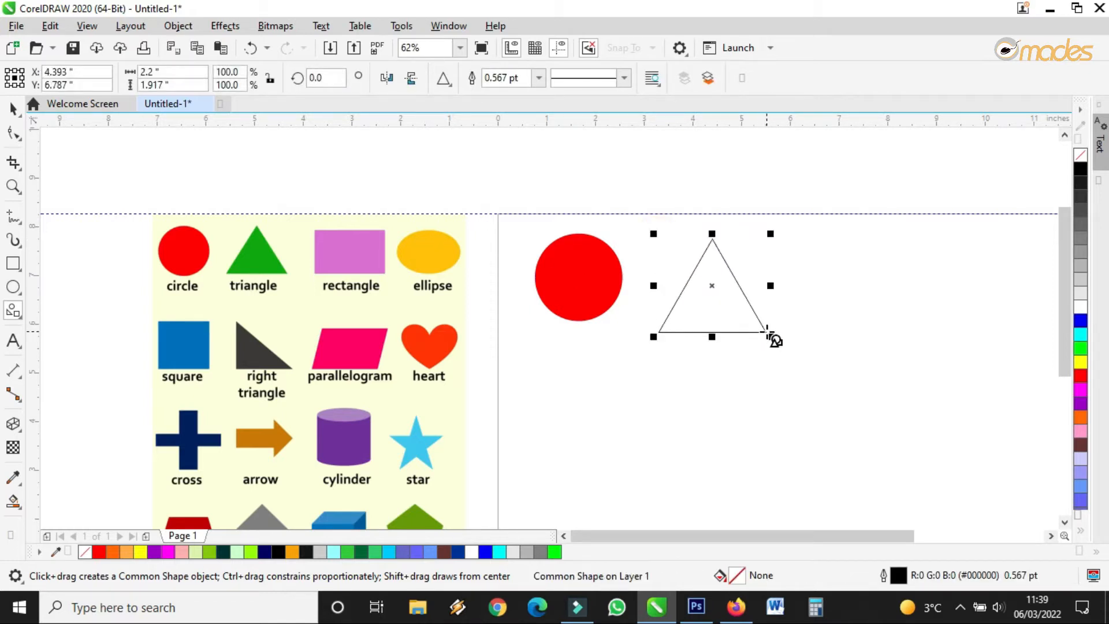
key(space)
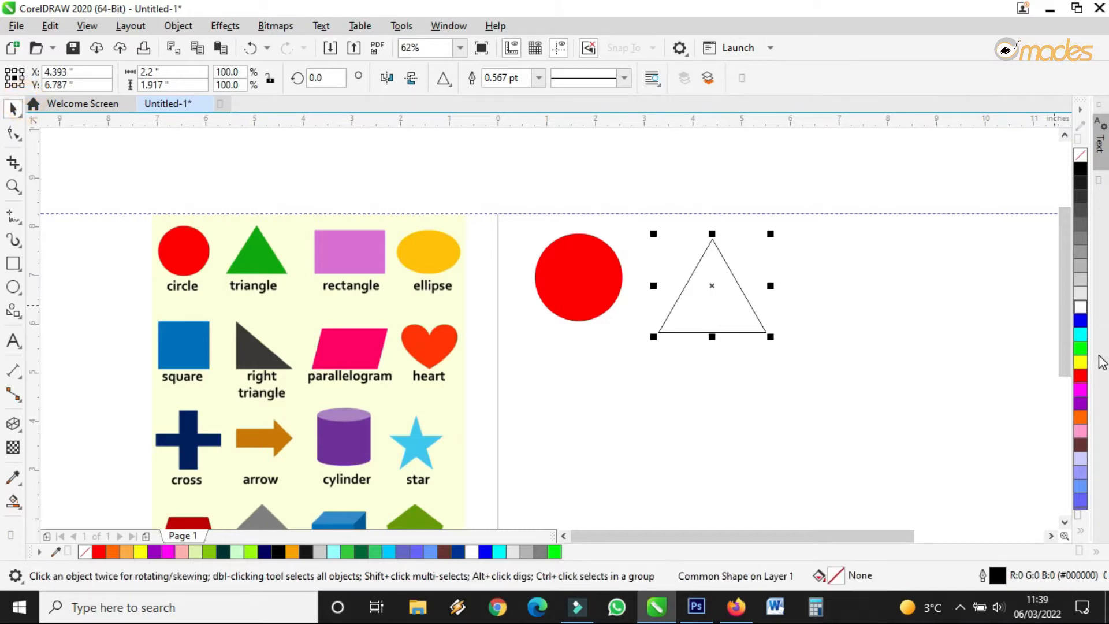
Step: Sample the green (#10A808) of the reference chart's triangle and fill the new triangle with it
click(13, 477)
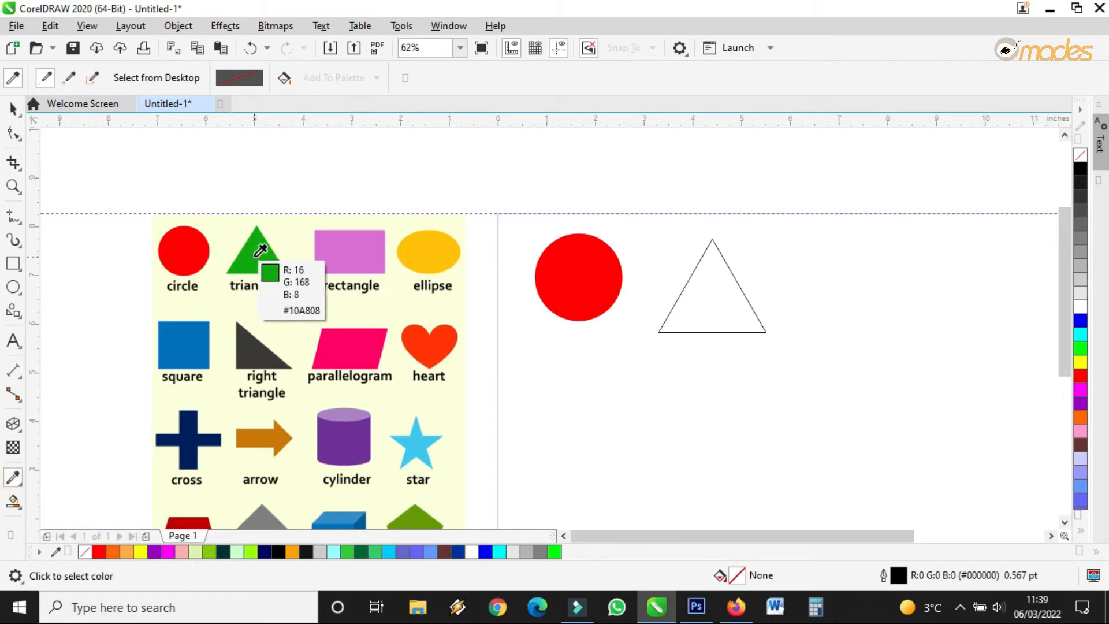
click(258, 253)
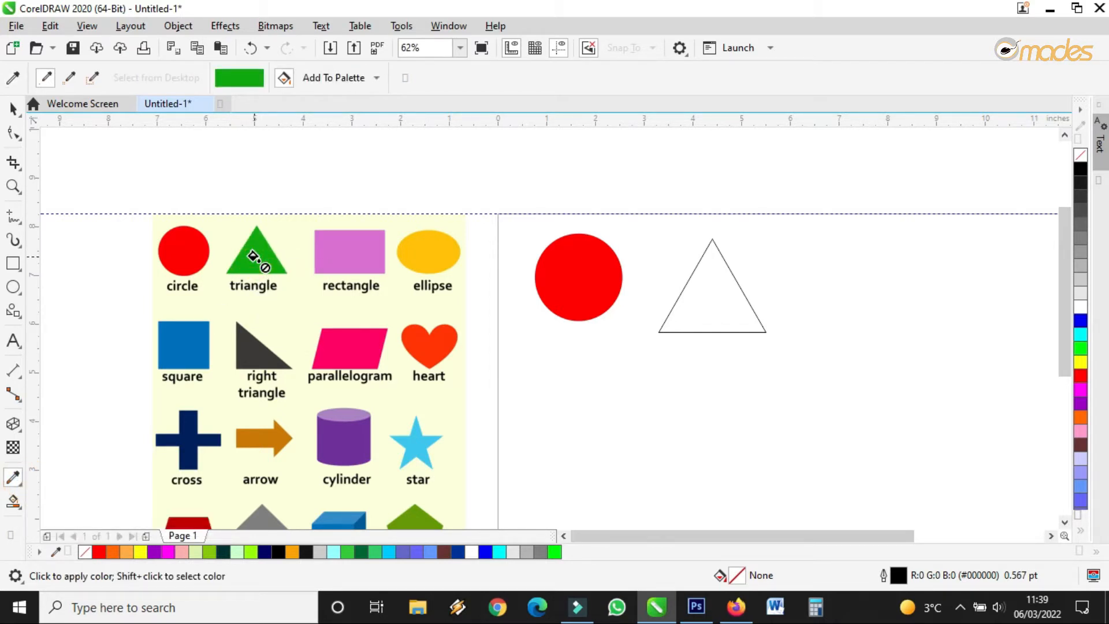
click(704, 286)
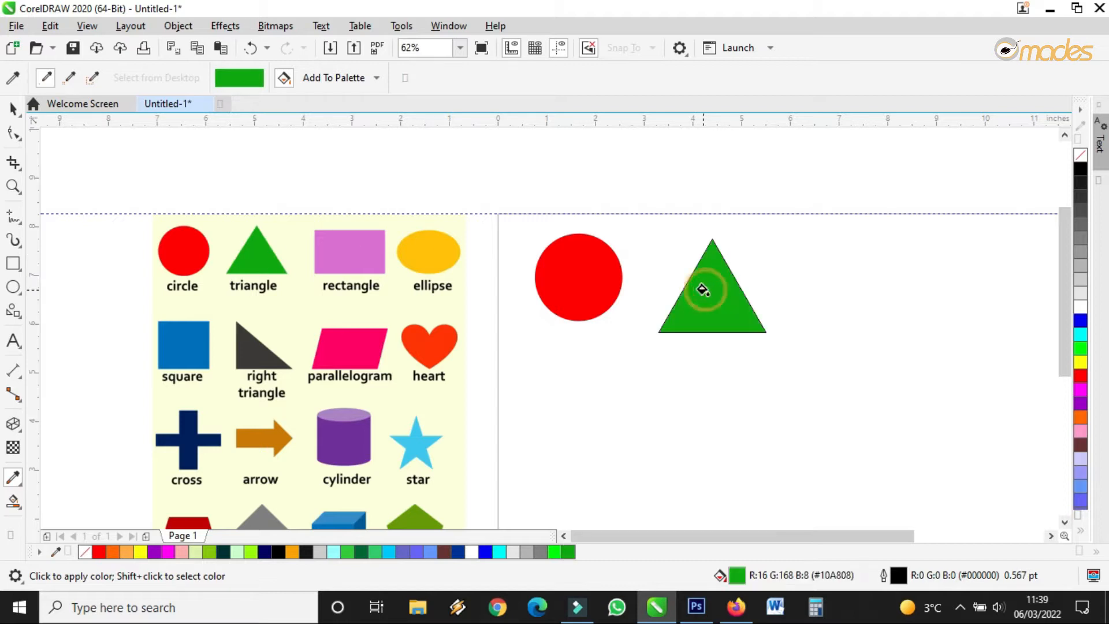
click(13, 108)
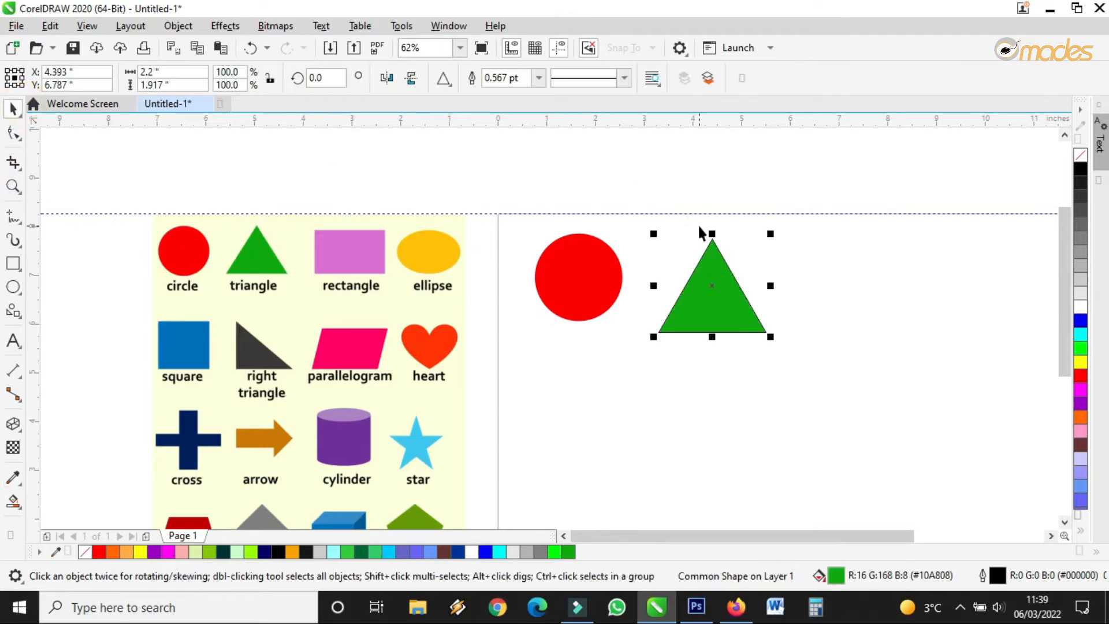
Step: Remove the green triangle's outline by setting its outline width to None
scroll(745, 287, up, 10)
scroll(726, 312, up, 2)
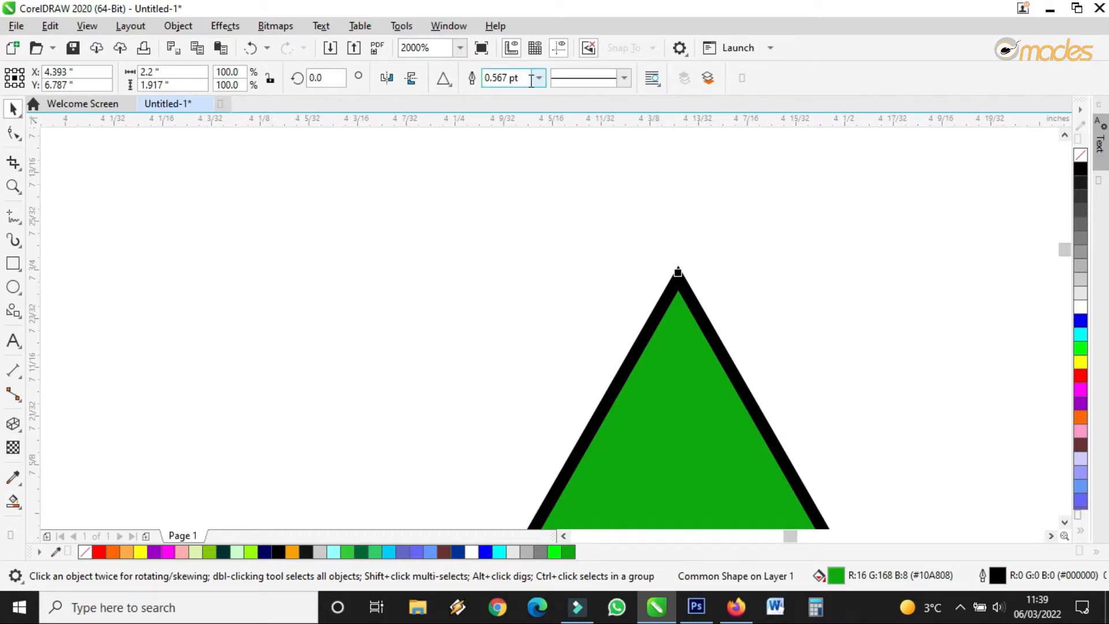
click(538, 77)
click(529, 94)
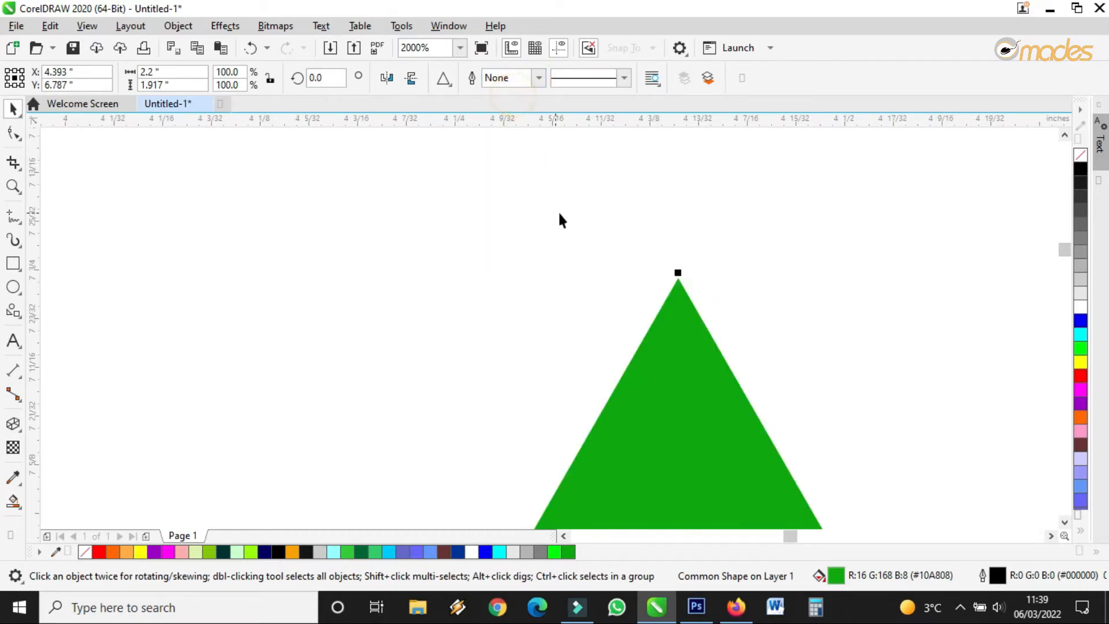
Step: Move the green triangle up and closer to the red circle, and shrink it proportionally to about 1.93 by 1.68 inches
scroll(558, 211, down, 12)
drag(562, 248, 554, 233)
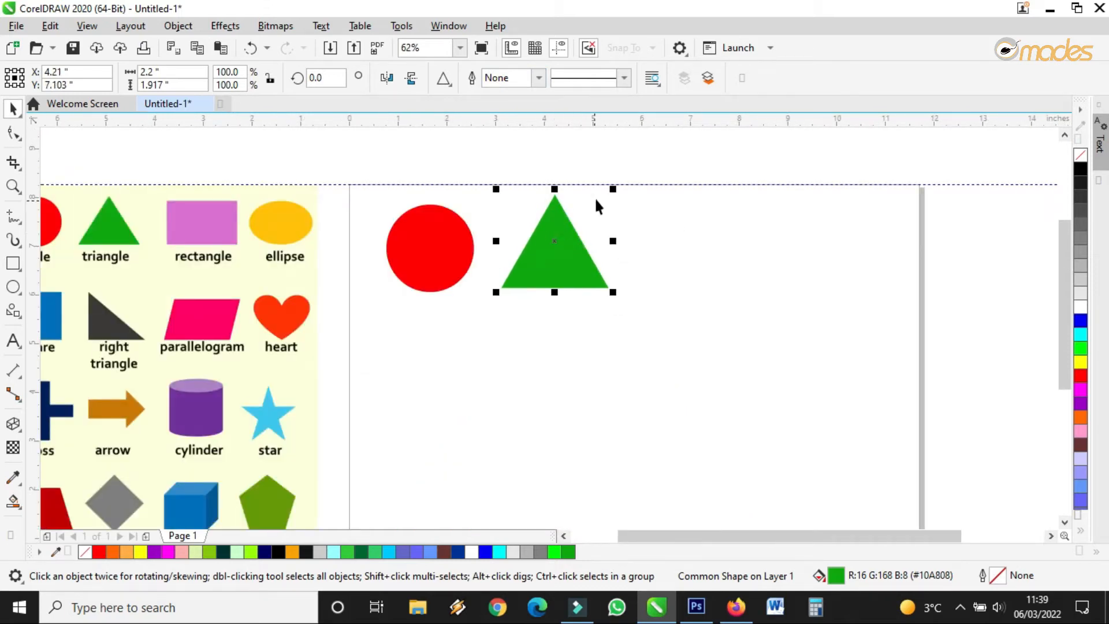
drag(614, 186, 600, 199)
scroll(567, 240, up, 2)
scroll(567, 240, down, 2)
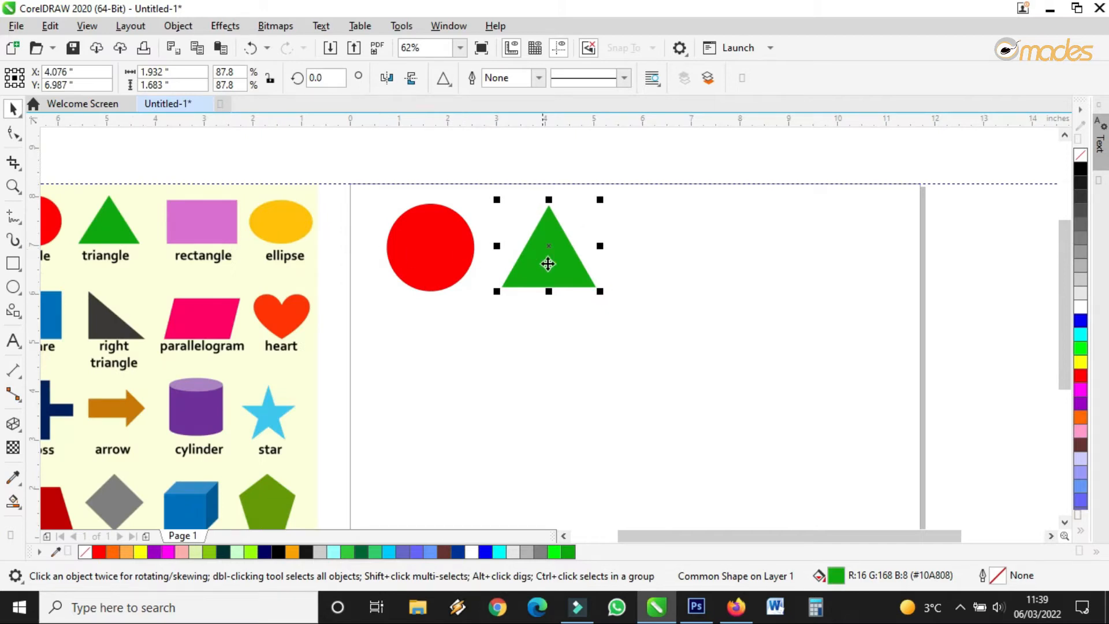
scroll(549, 259, up, 2)
scroll(550, 259, down, 2)
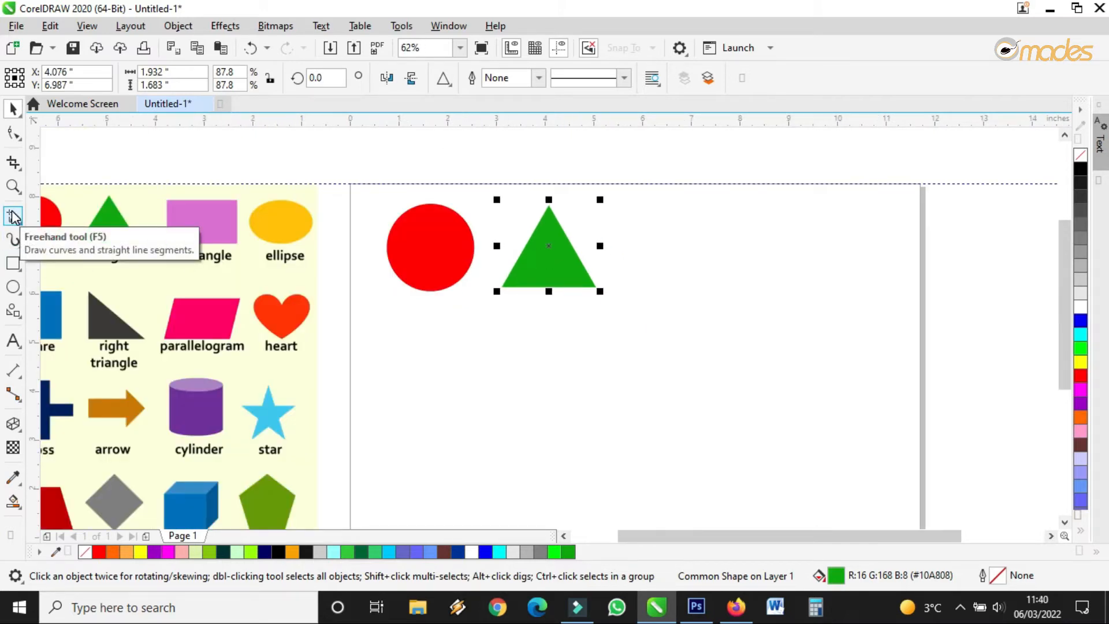
click(23, 317)
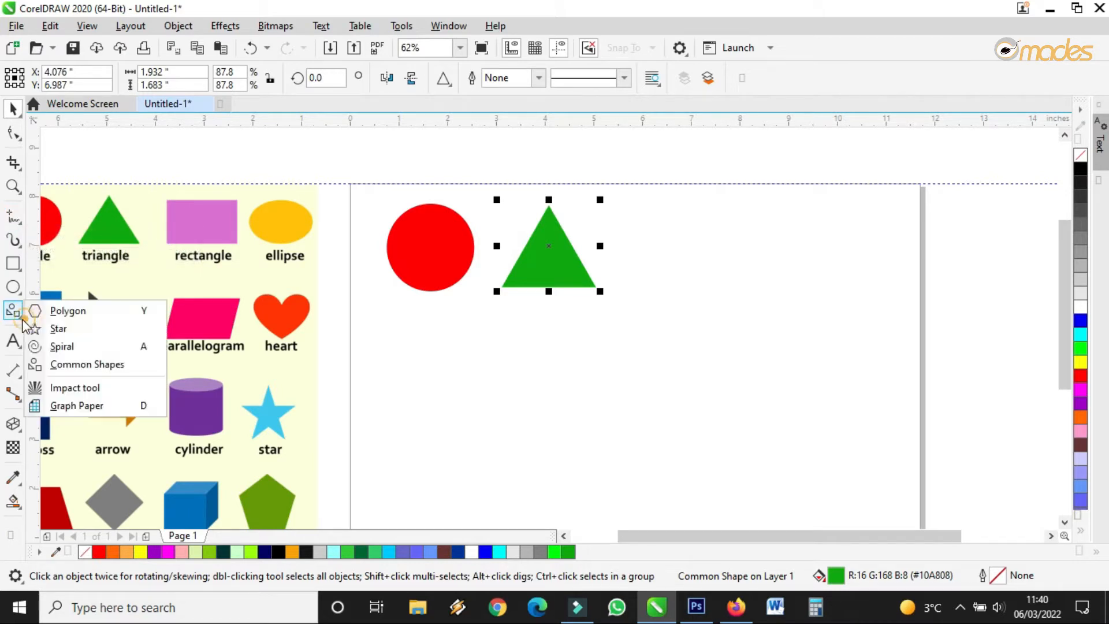
click(48, 363)
click(443, 77)
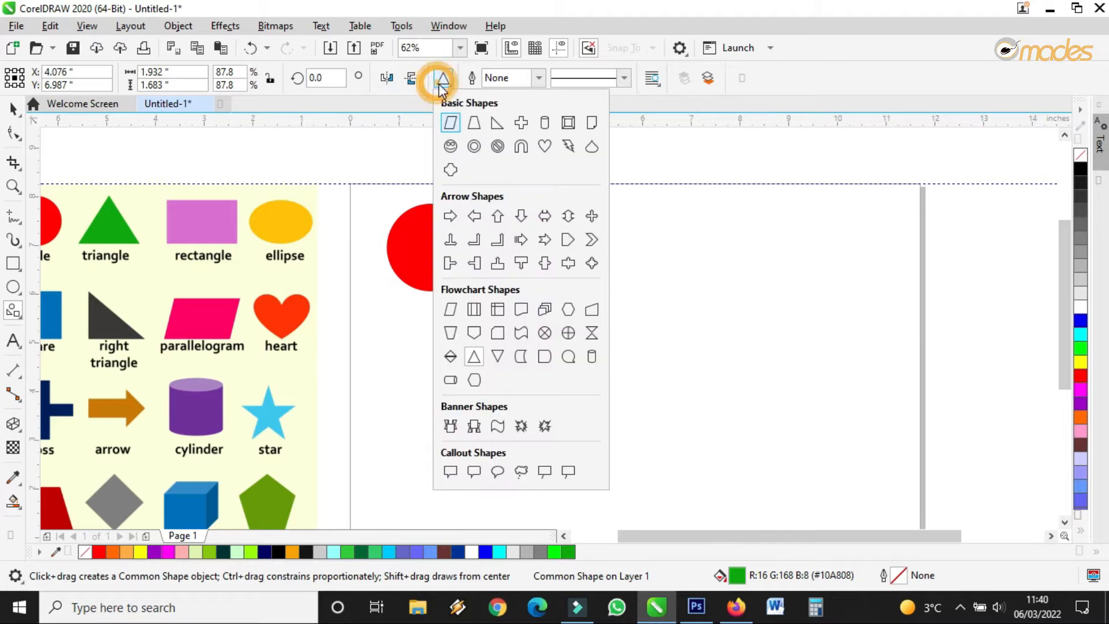
click(17, 112)
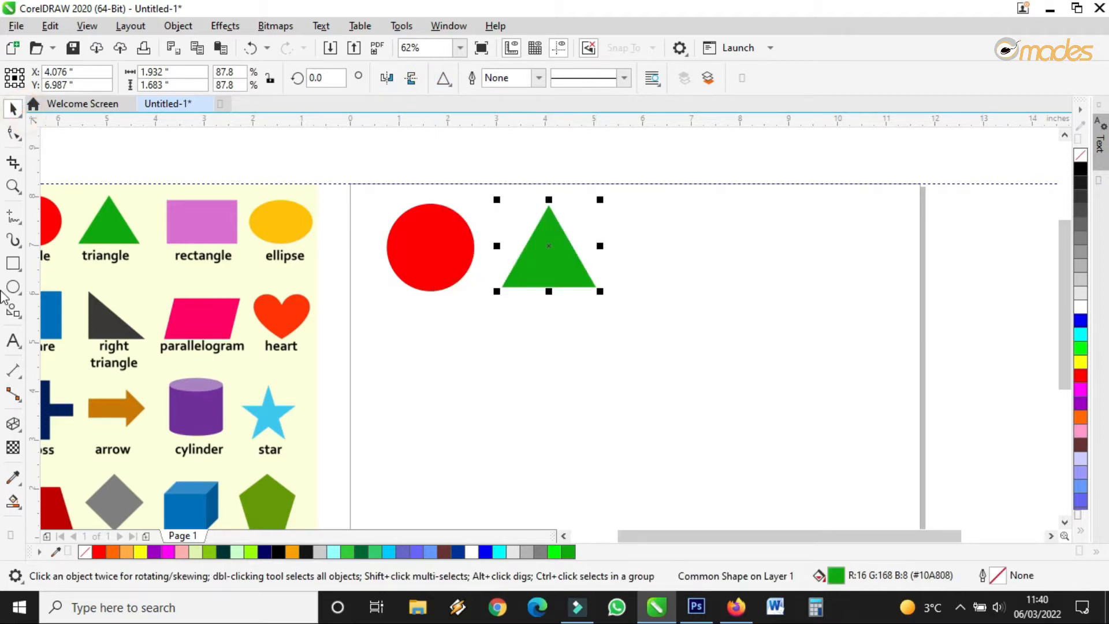
Step: Try to draw a second triangle from straight Freehand lines beside the green triangle, deleting the unfinished lines
click(13, 218)
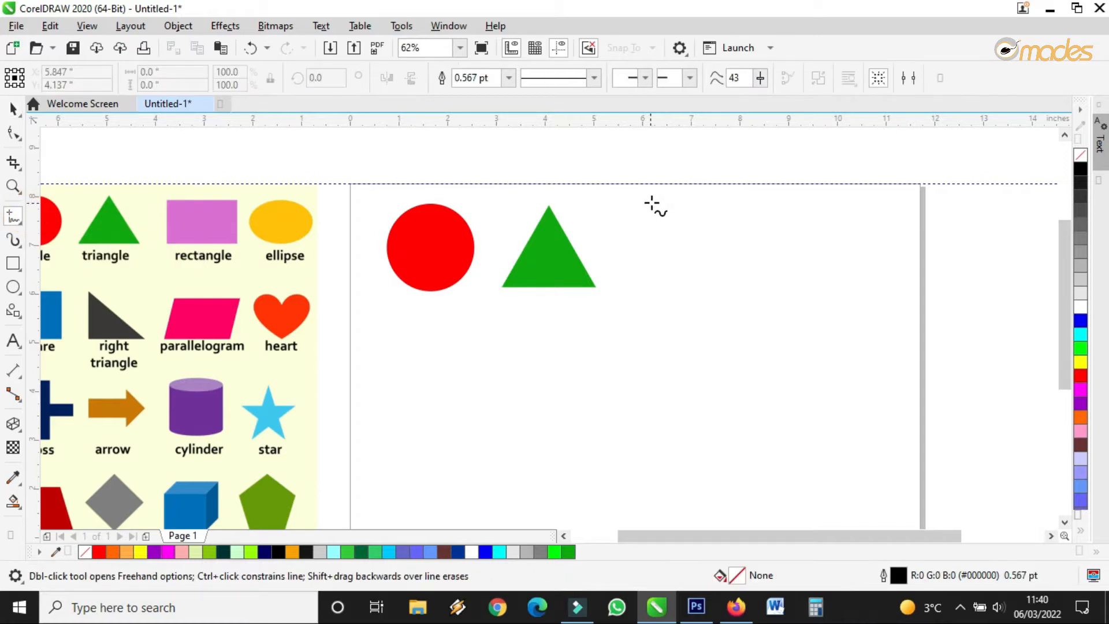
click(653, 201)
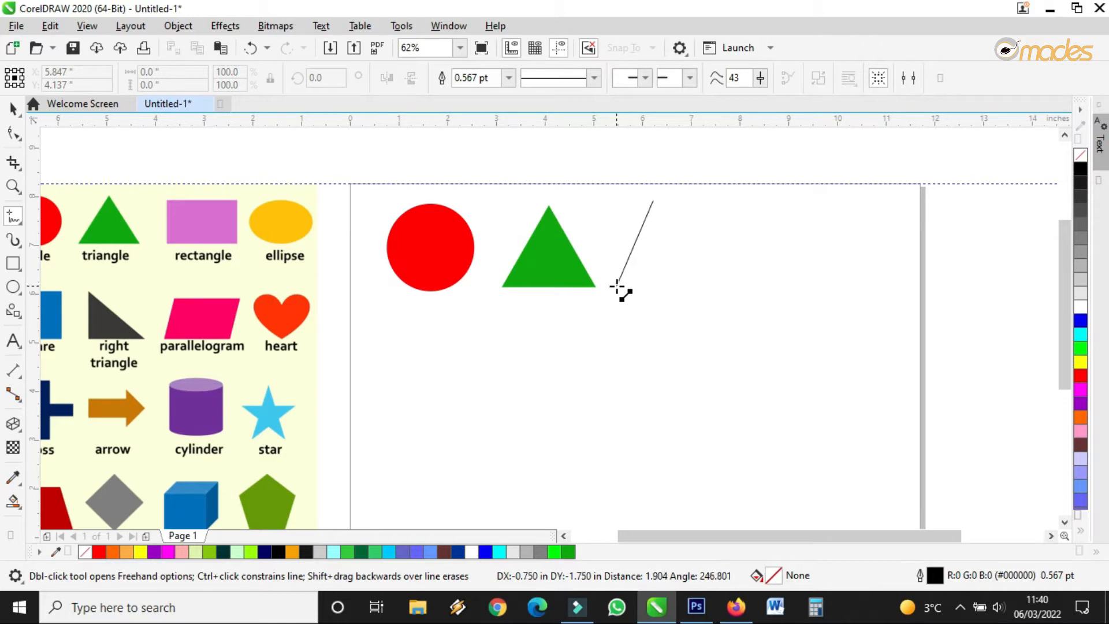
click(616, 286)
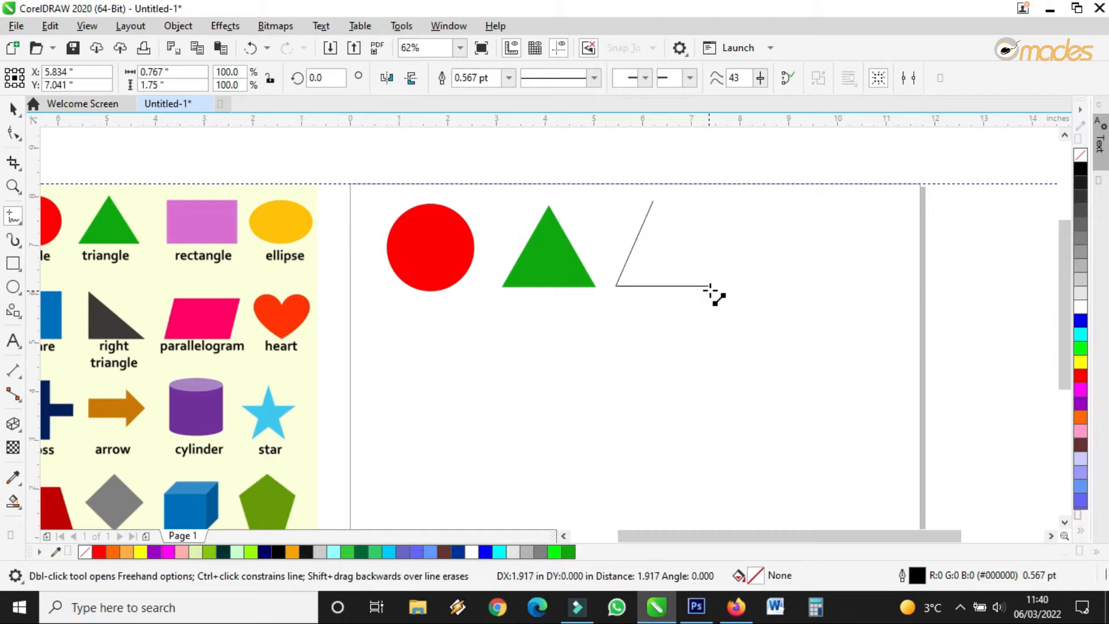
click(710, 287)
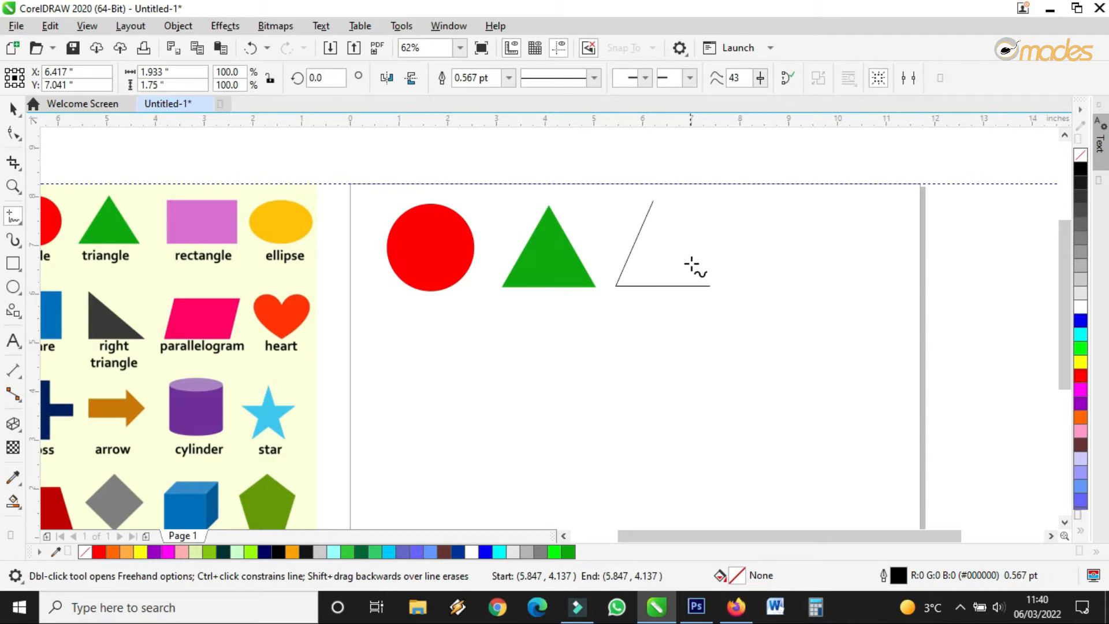
key(Delete)
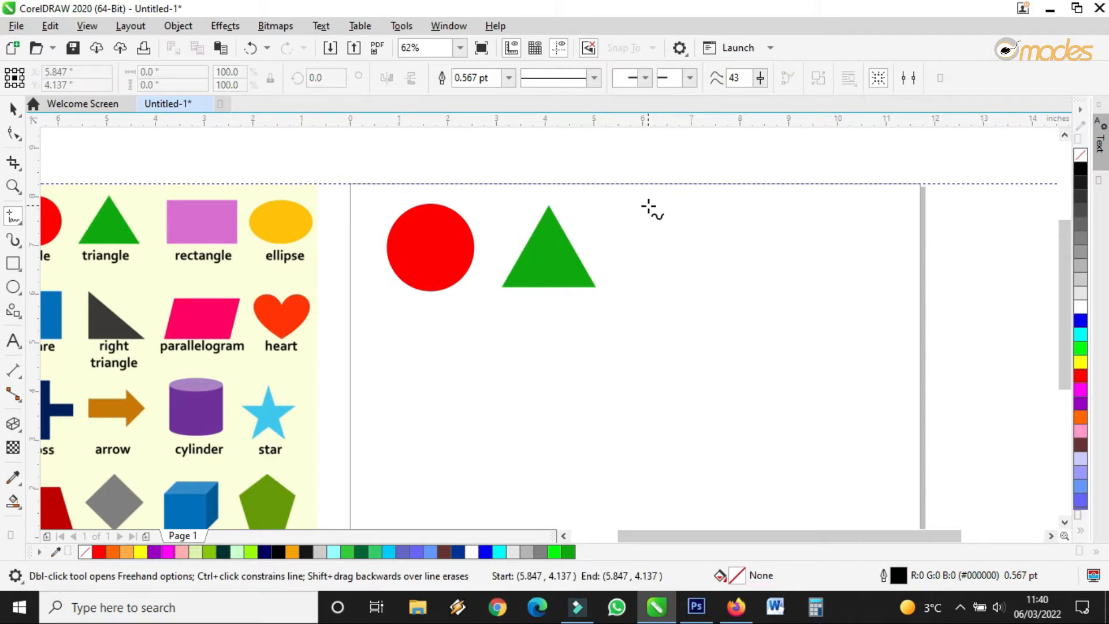
click(649, 205)
click(614, 287)
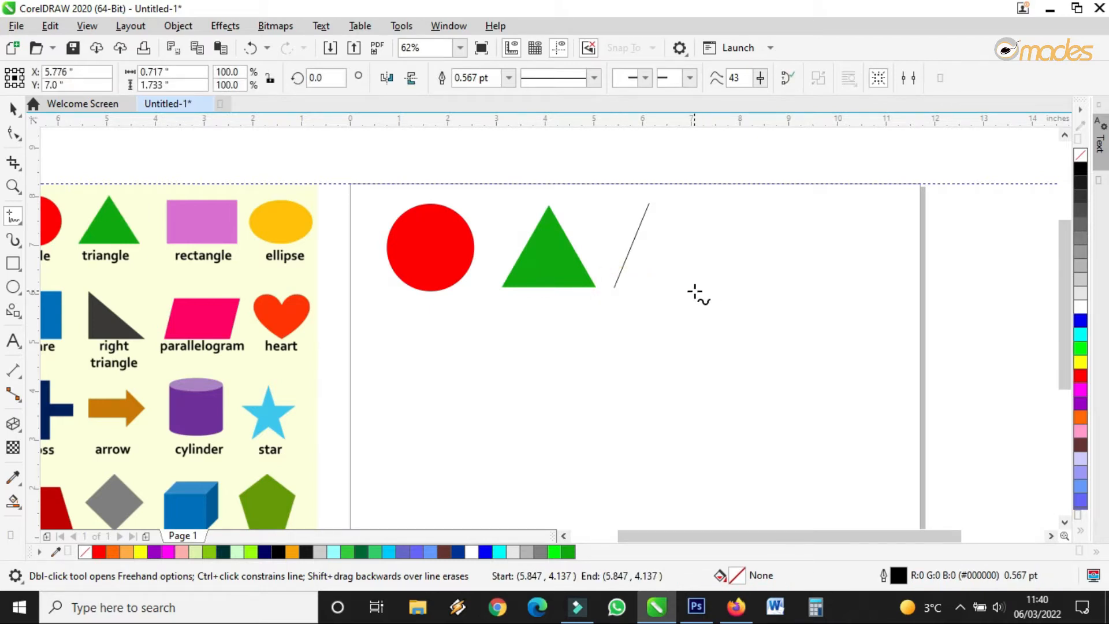
key(Delete)
Step: Draw a closed triangle about 1.78 inches wide from straight Freehand lines beside the green triangle, and shift its apex node slightly right
click(647, 208)
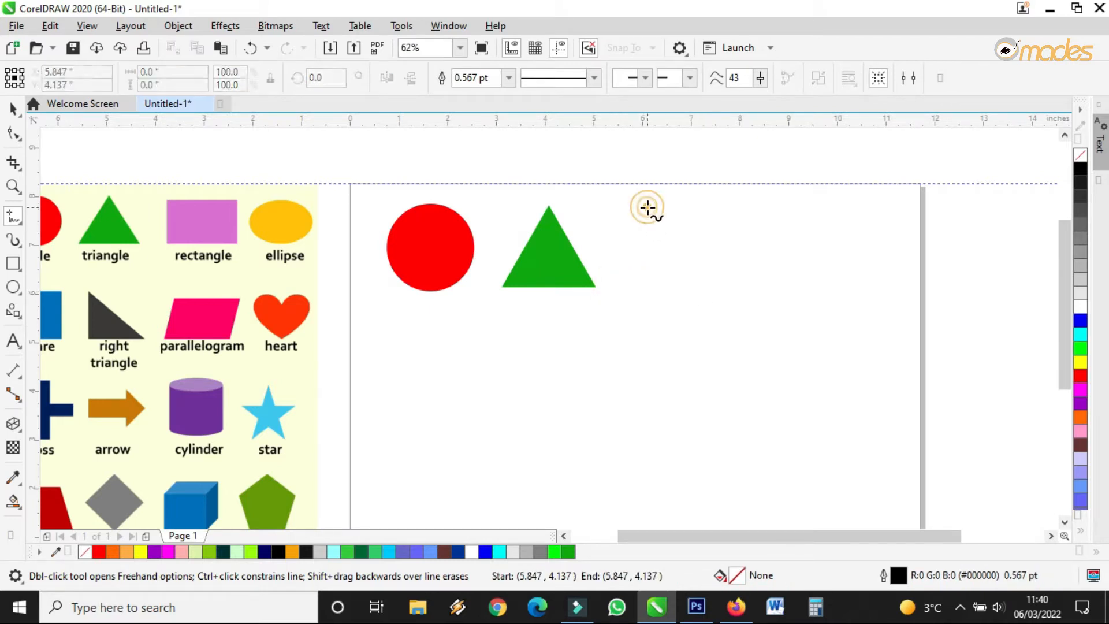
click(616, 287)
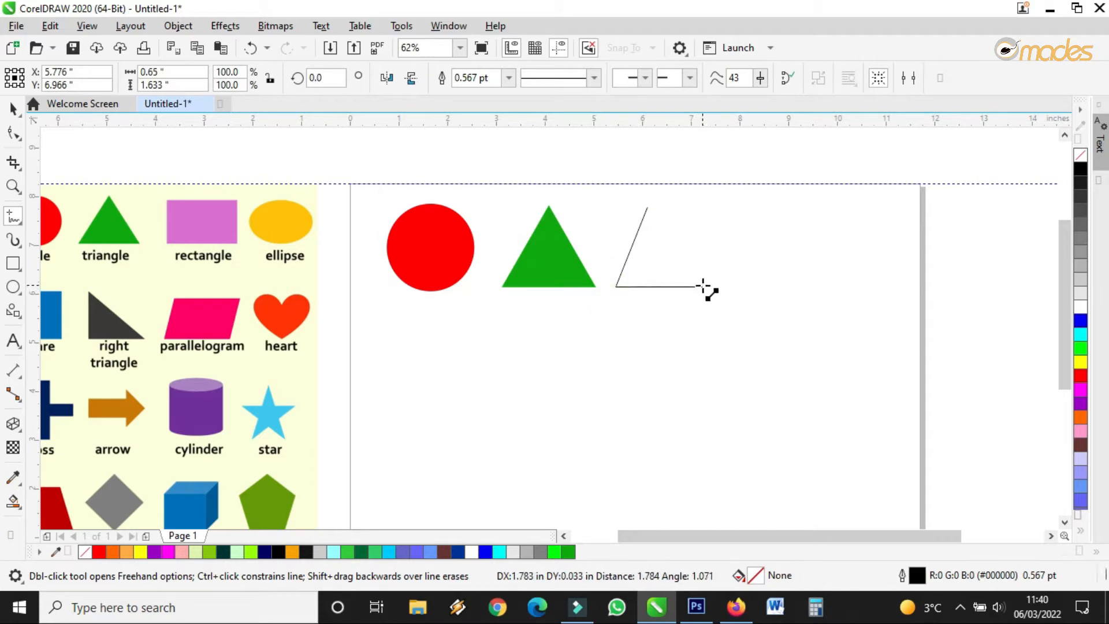
click(702, 286)
click(648, 209)
scroll(661, 224, up, 2)
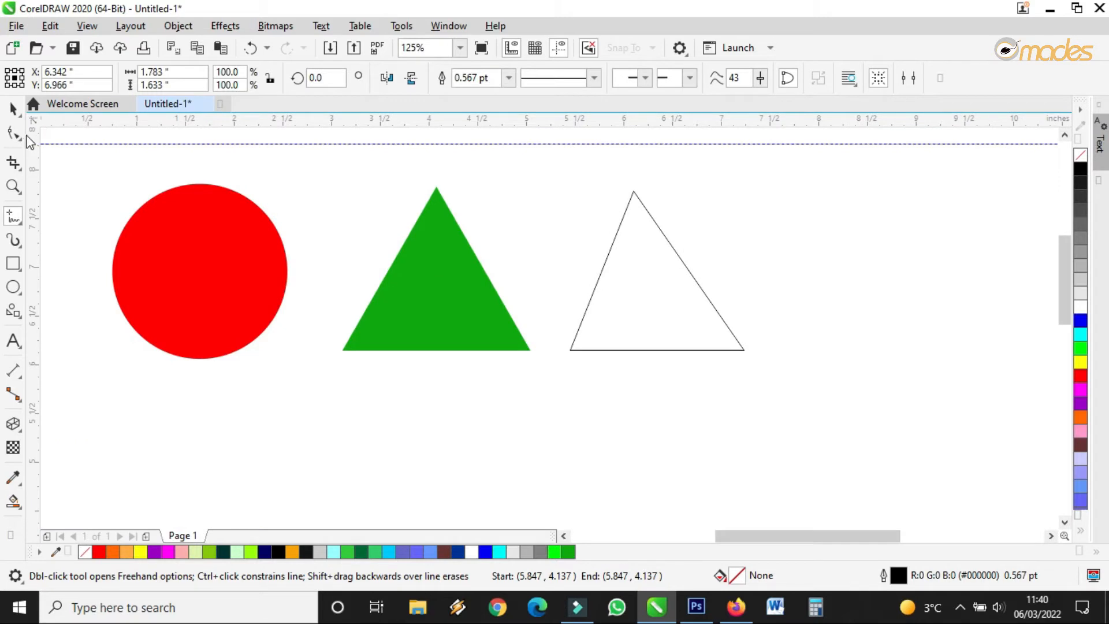
click(19, 134)
drag(633, 191, 646, 192)
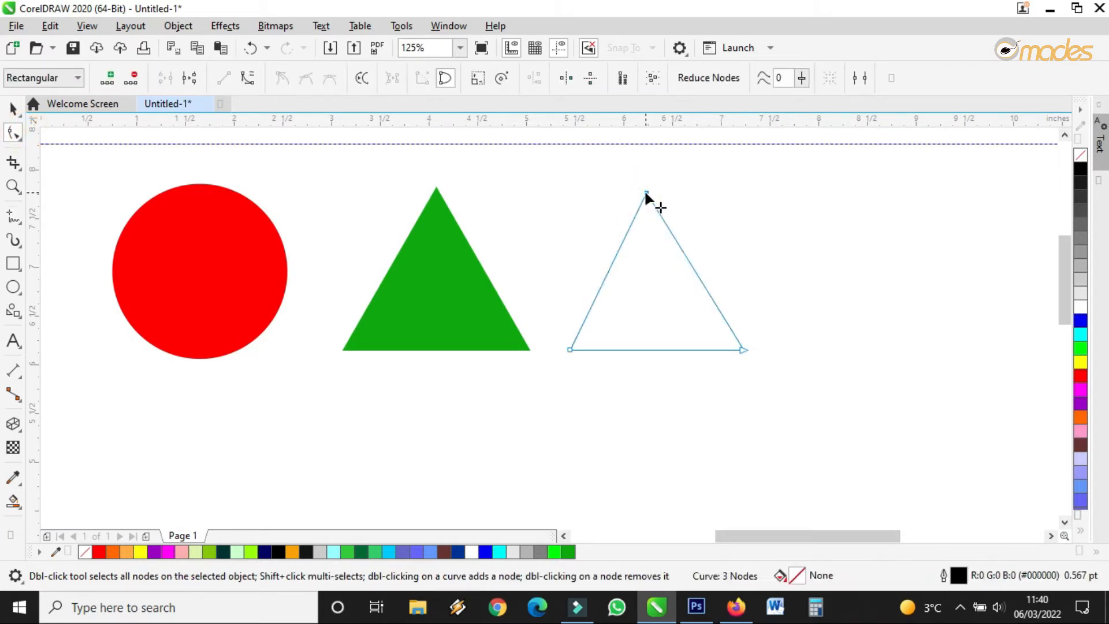
Step: Sample the green (#10A808) of the finished triangle and fill the hand-drawn triangle with it
click(13, 476)
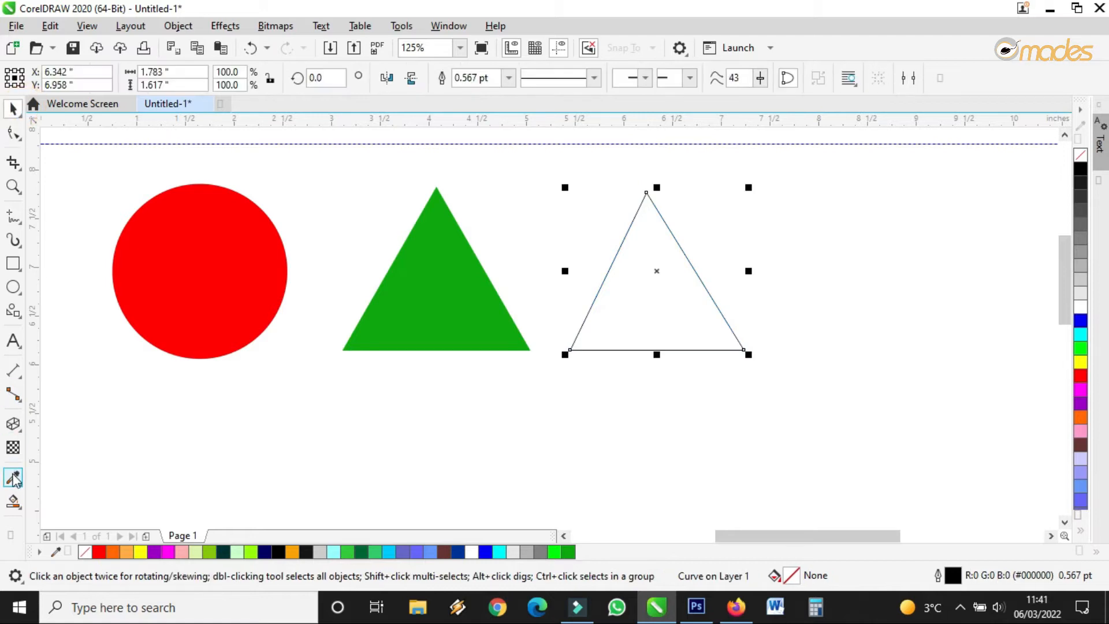
click(442, 276)
click(637, 298)
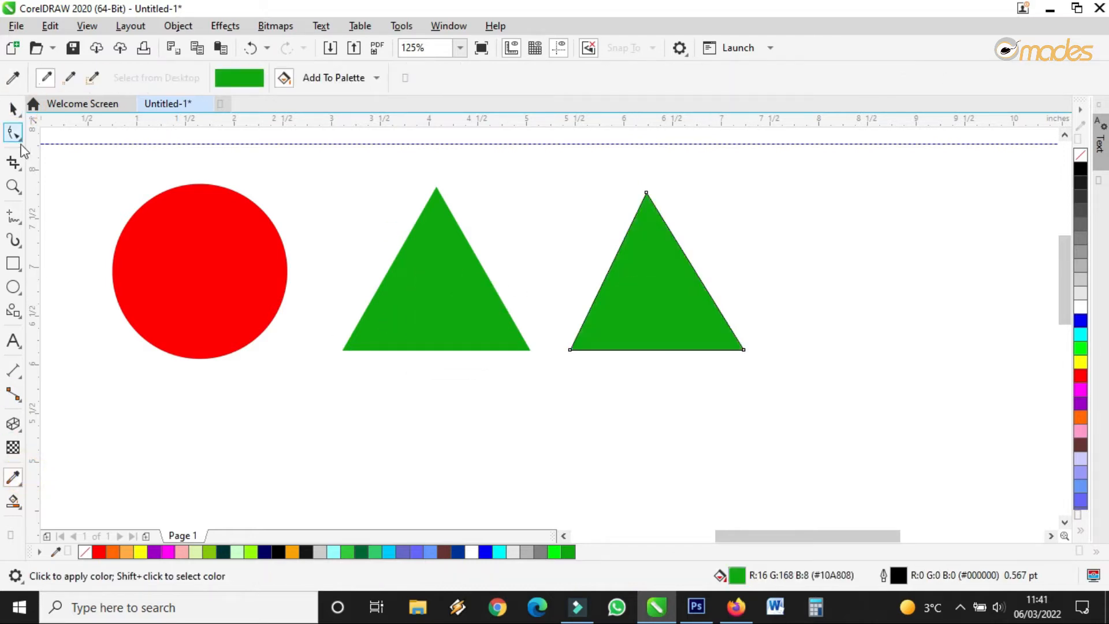
Step: Remove the outline of the hand-drawn triangle and shift it slightly closer to the first green triangle
click(13, 108)
scroll(519, 251, down, 1)
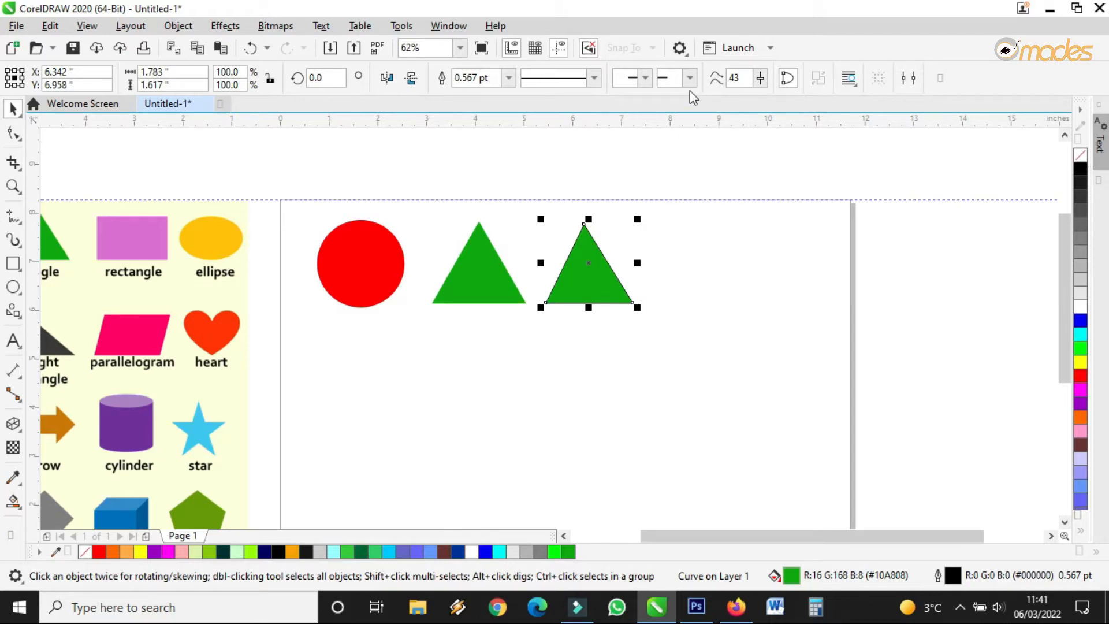
right_click(1075, 157)
click(841, 229)
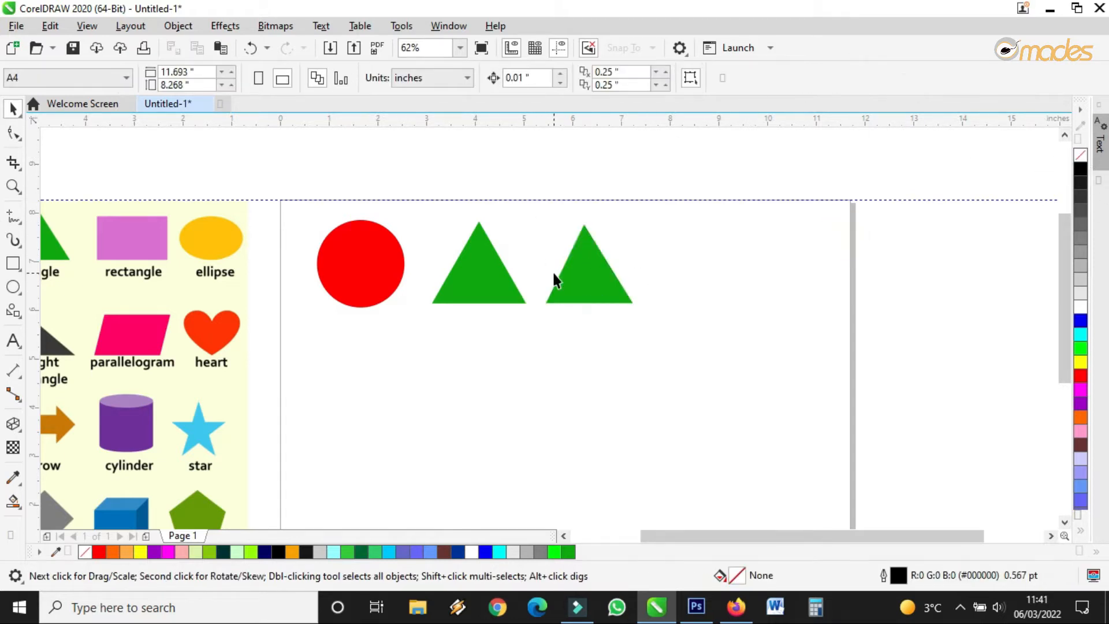
scroll(662, 268, down, 1)
scroll(578, 269, up, 1)
click(659, 275)
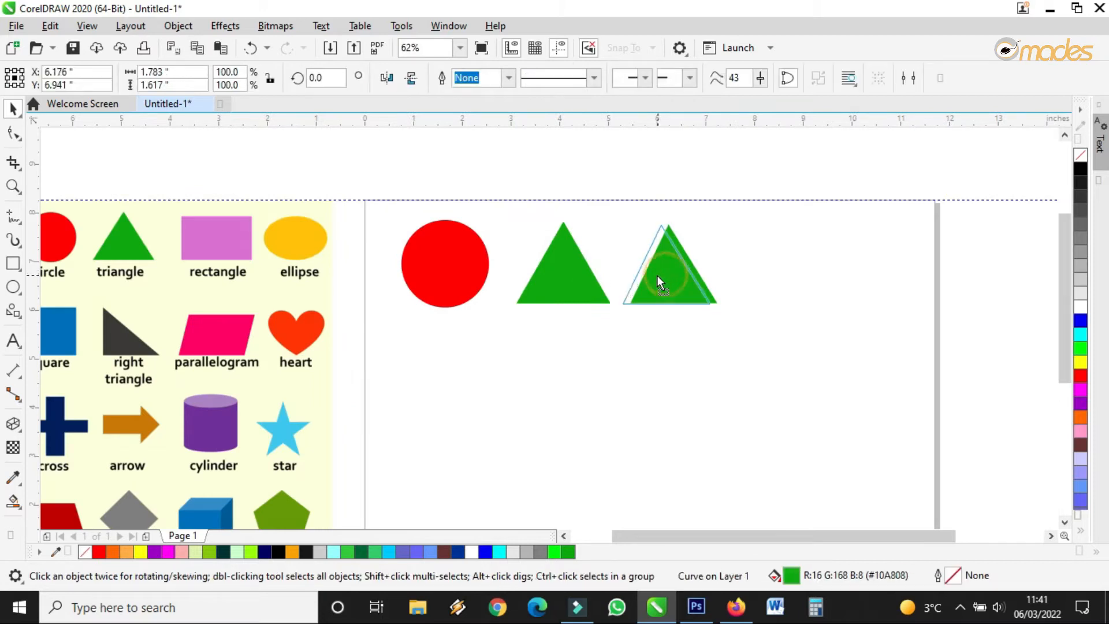
scroll(628, 288, down, 2)
scroll(628, 289, up, 2)
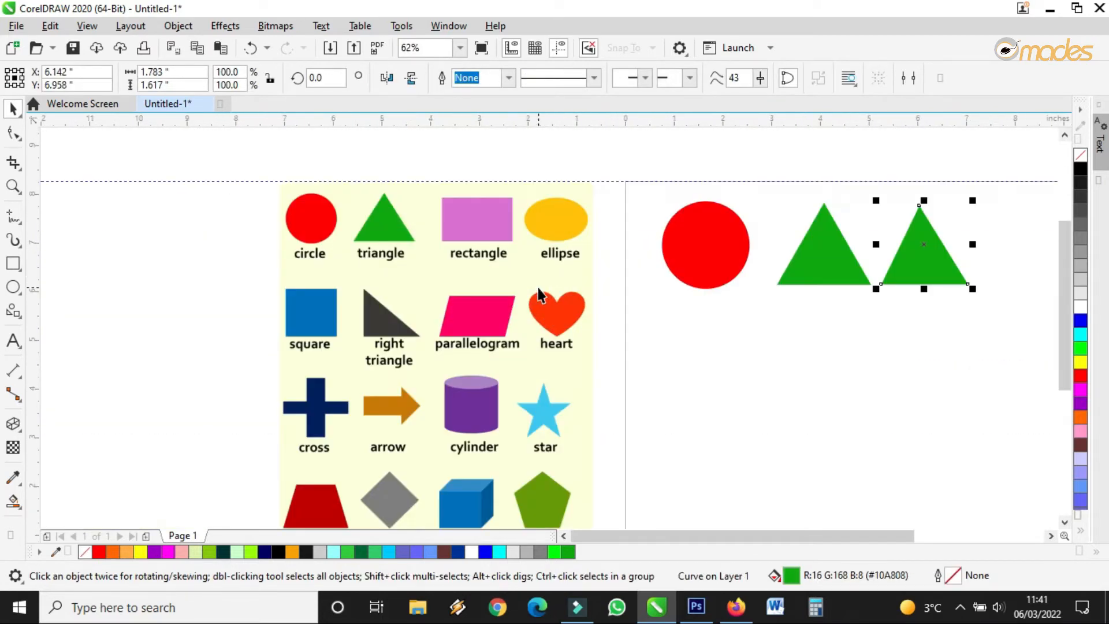
click(13, 311)
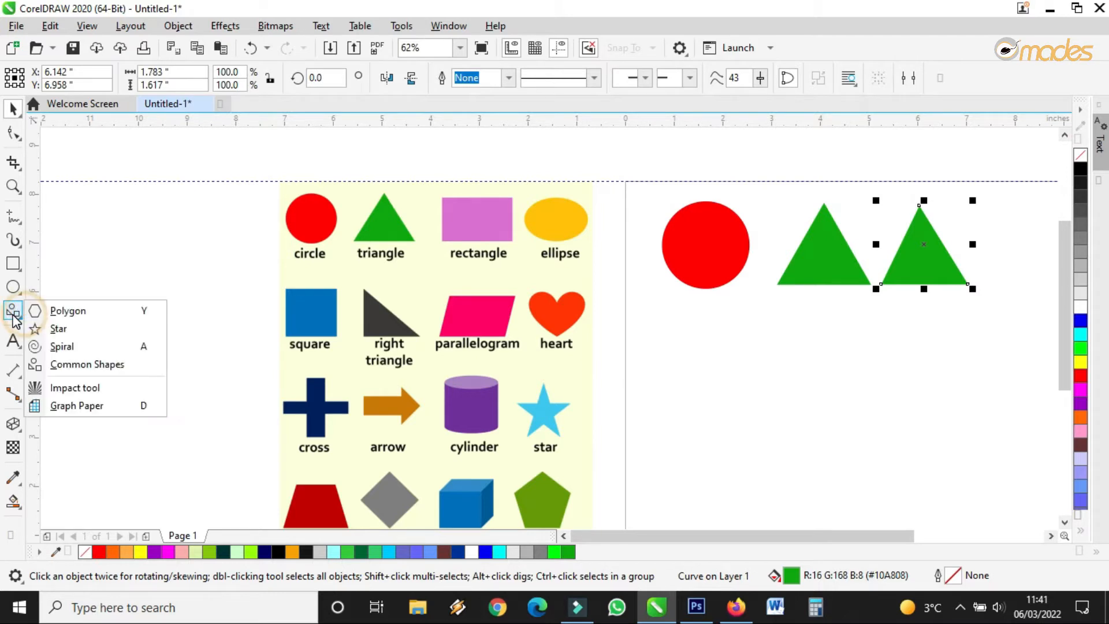
click(67, 364)
click(443, 80)
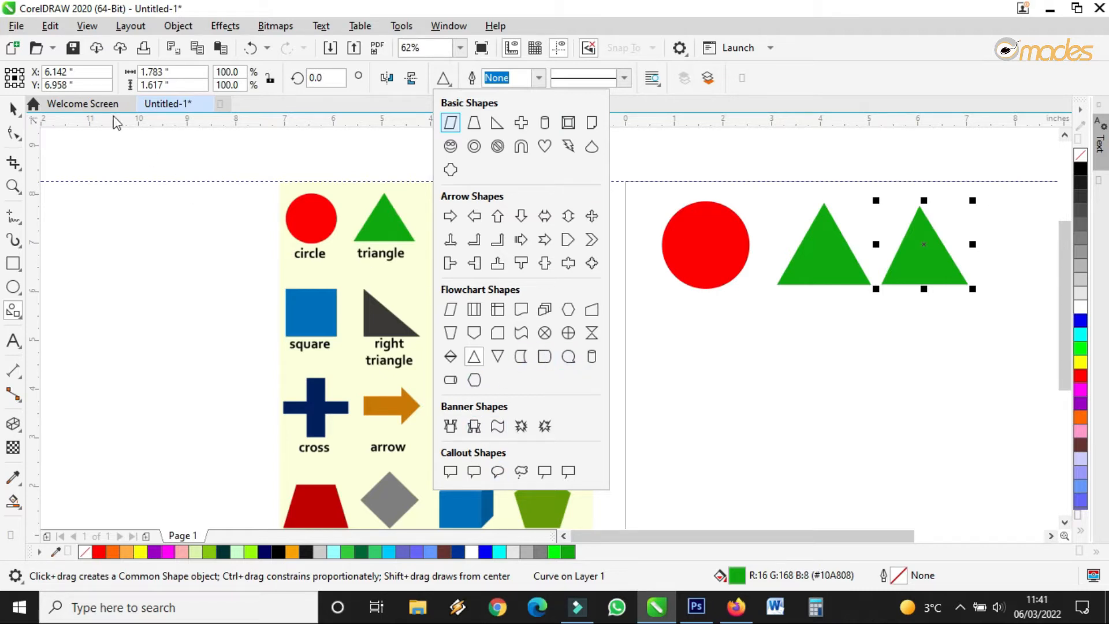
click(15, 108)
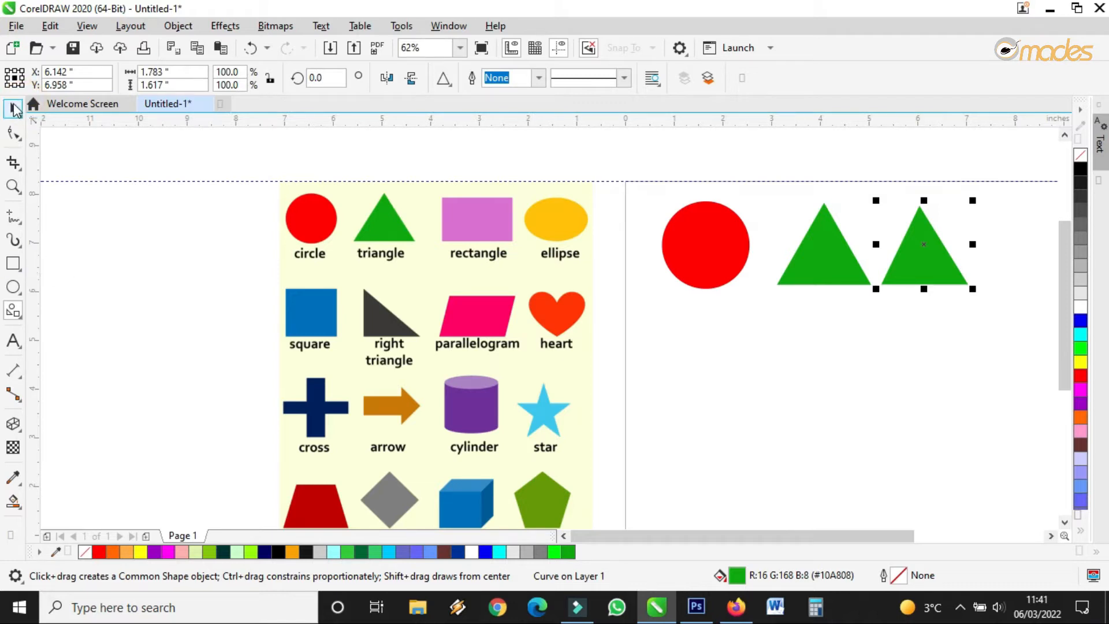
click(13, 109)
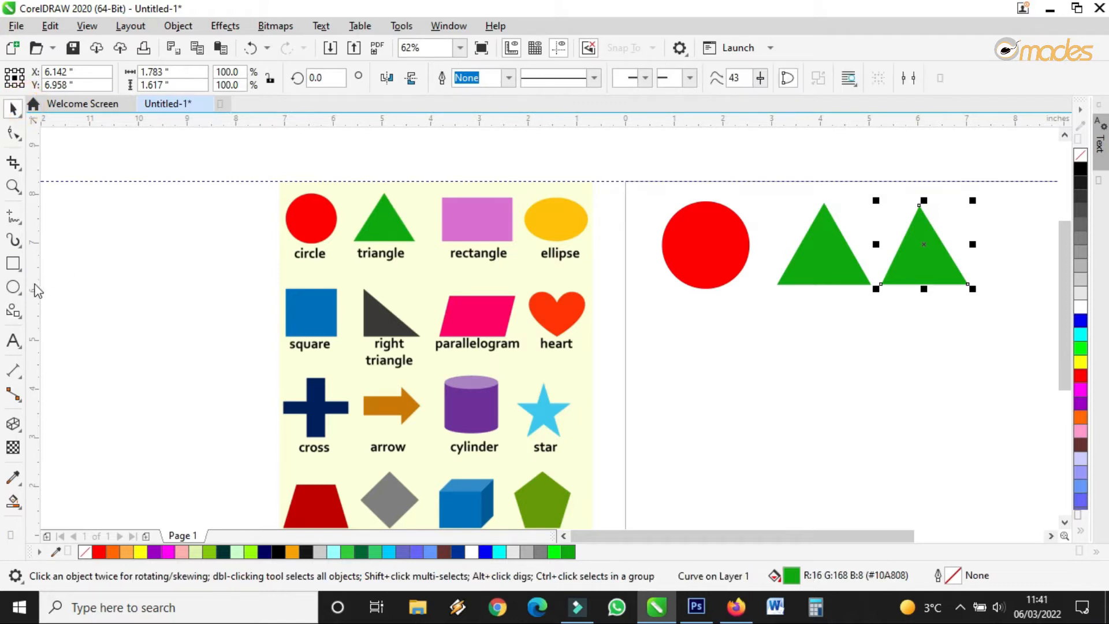
Step: Draw a rectangle about 2.47 by 1.72 inches beside the triangles, then move it closer and reduce its height to about 1.67 inches
click(13, 264)
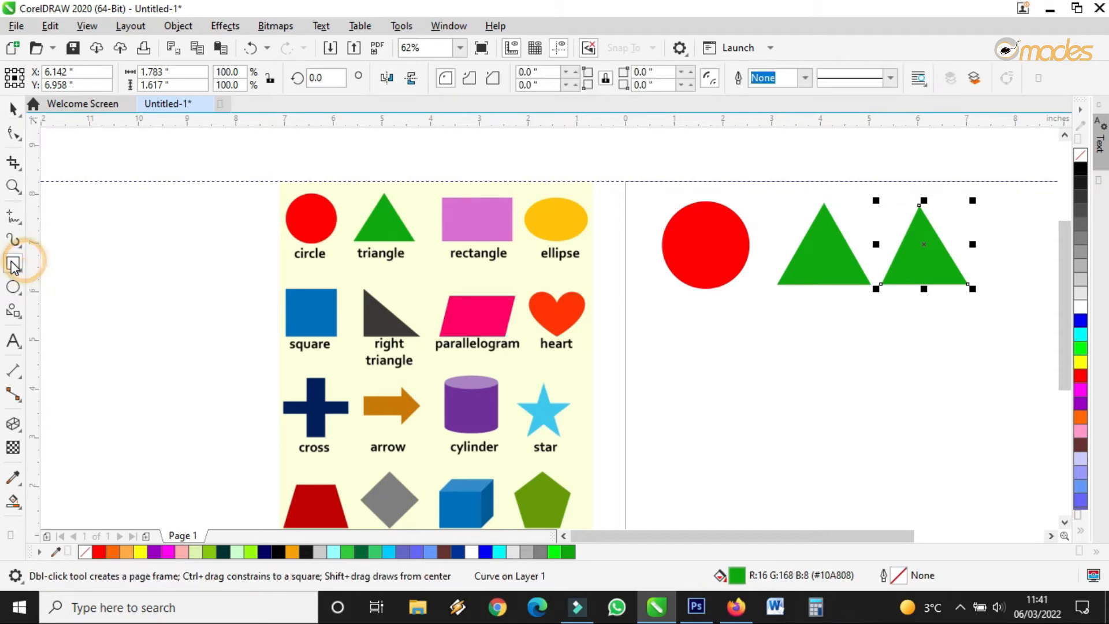
scroll(727, 279, down, 2)
scroll(853, 240, up, 2)
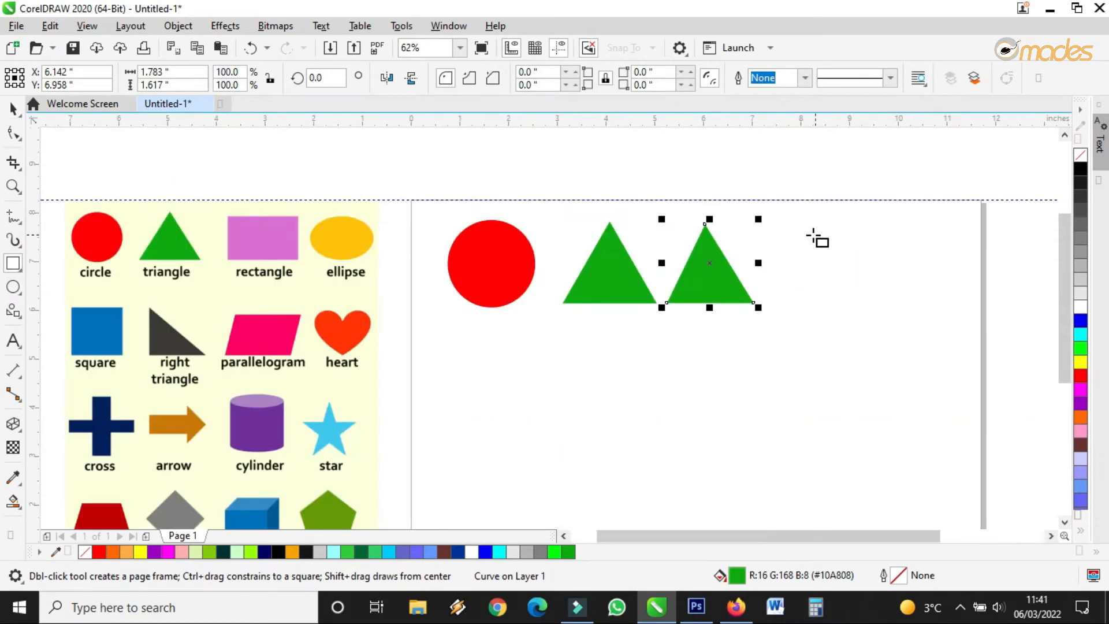
drag(782, 218, 902, 301)
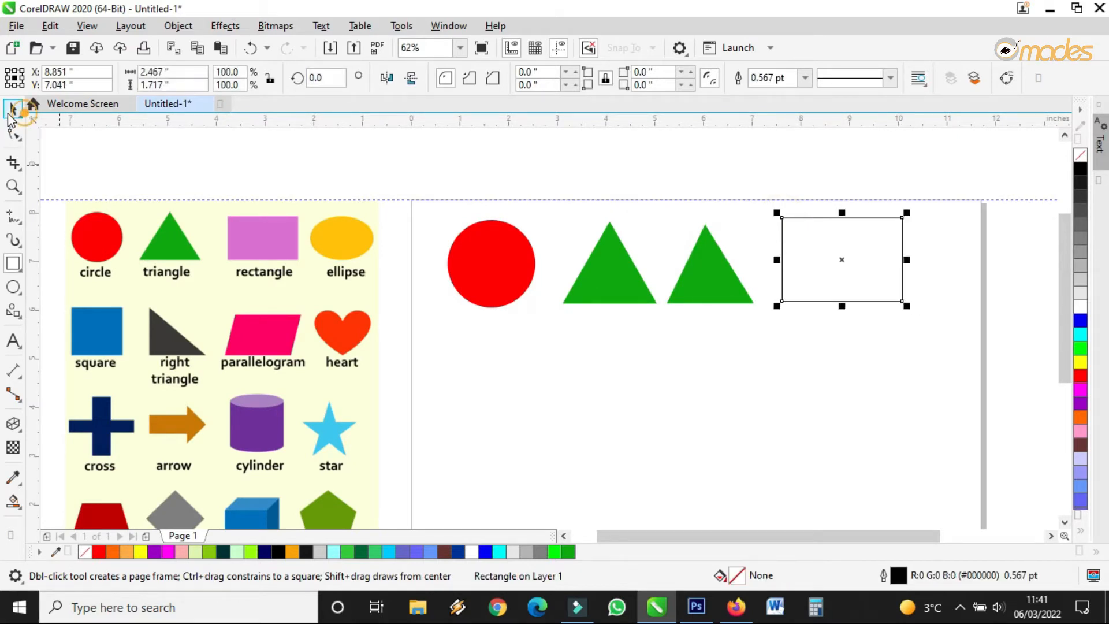
click(13, 109)
drag(845, 243, 833, 217)
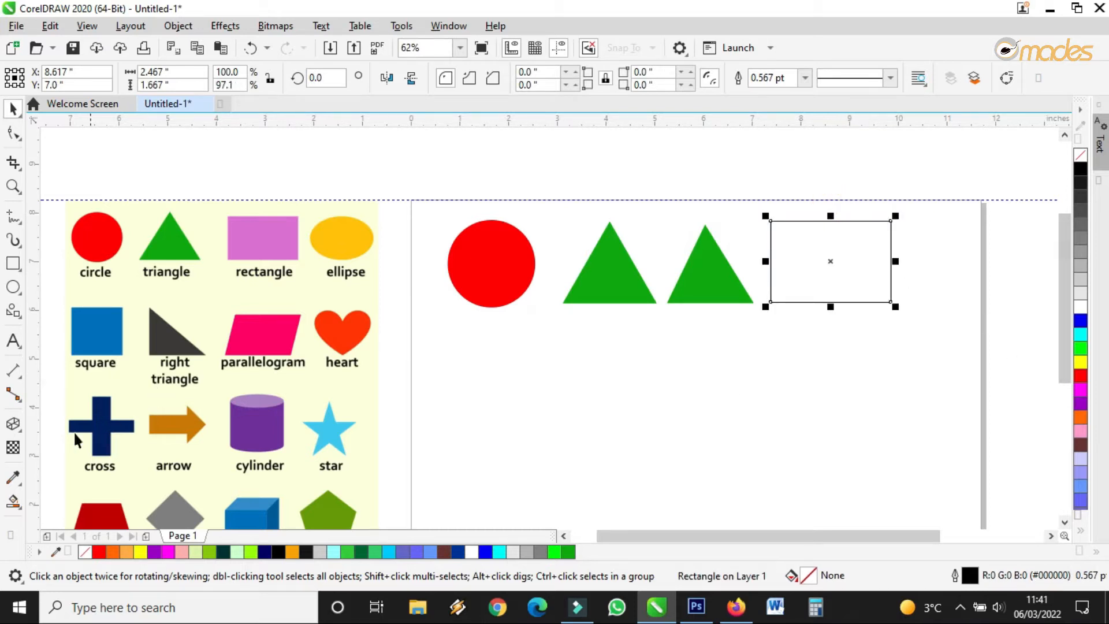
Step: Sample the orchid colour (#DA70D6) of the reference chart's rectangle and apply it to the new rectangle's fill and outline
click(12, 477)
click(267, 228)
click(794, 222)
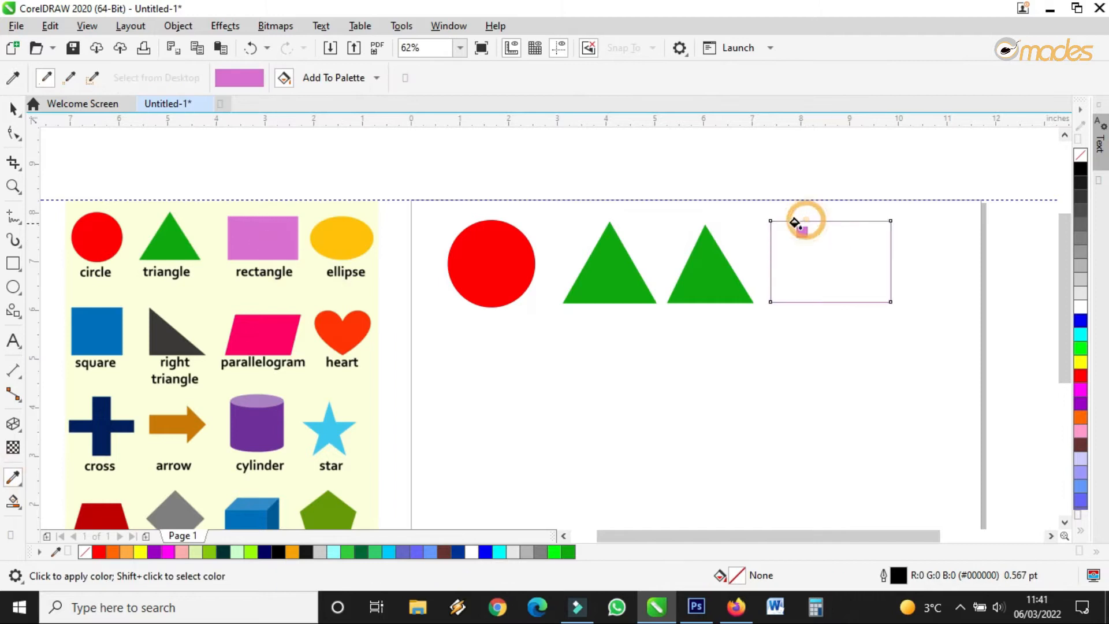
click(13, 108)
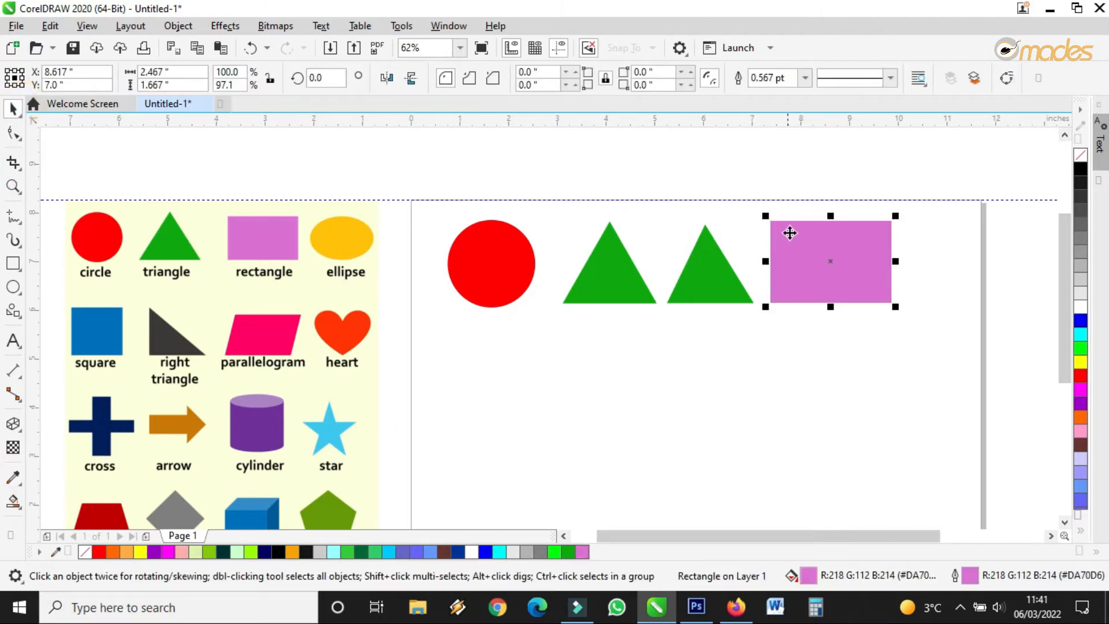
Step: Select all the shapes on the page and shrink them together proportionally to about 84.4%
drag(941, 176, 411, 338)
drag(897, 311, 776, 276)
click(917, 306)
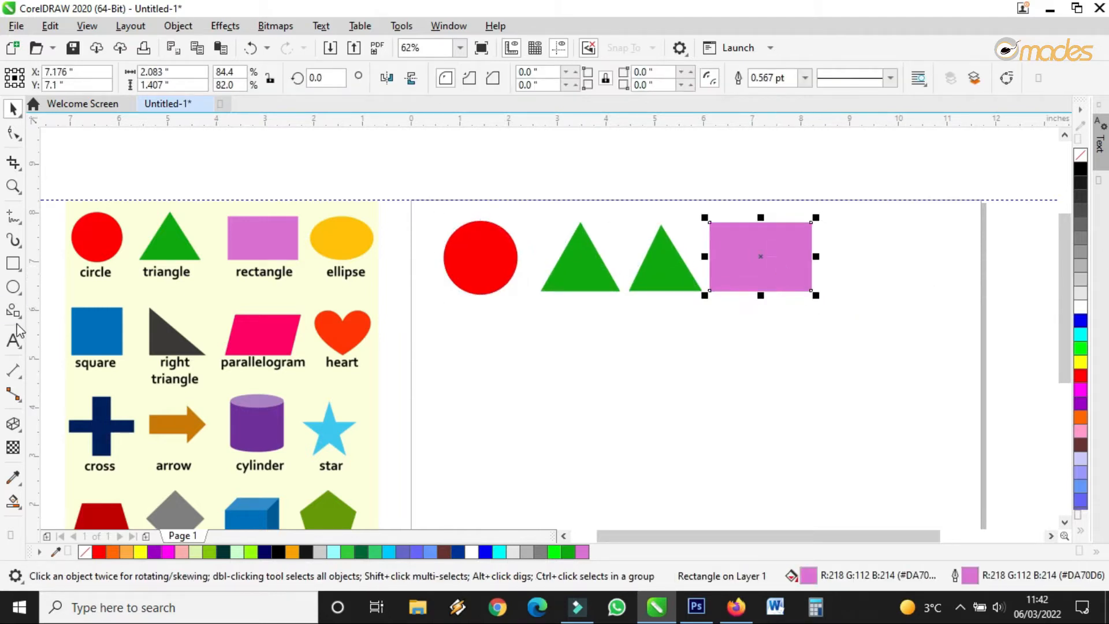
Step: Draw a closed four-sided shape about 2.08 by 1.4 inches from straight Freehand lines beside the orchid rectangle
click(10, 221)
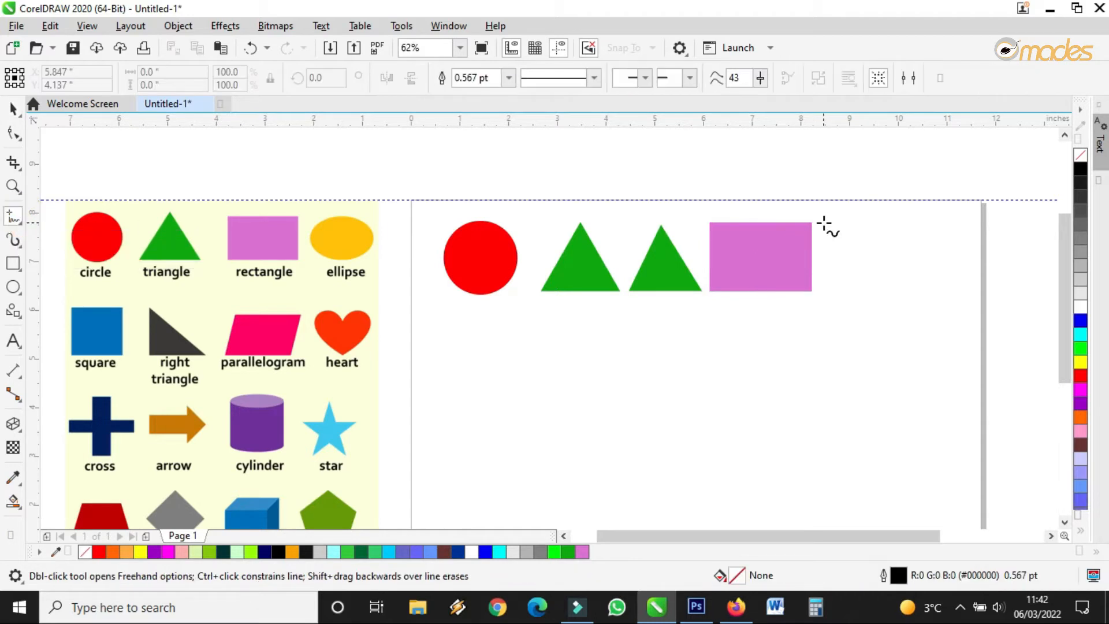
scroll(884, 250, up, 2)
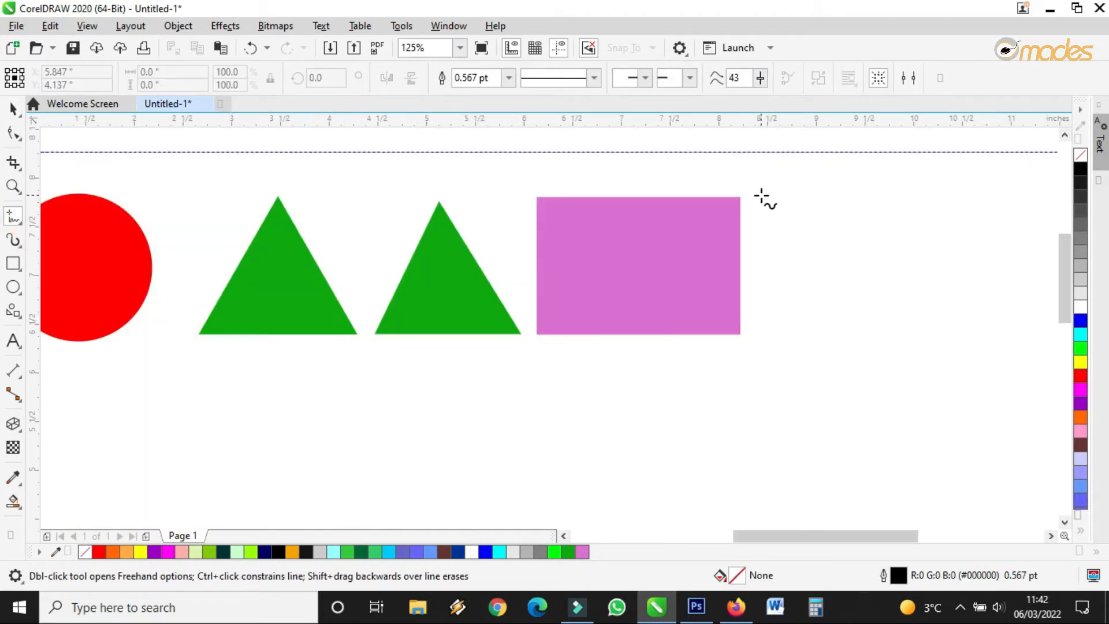
click(761, 196)
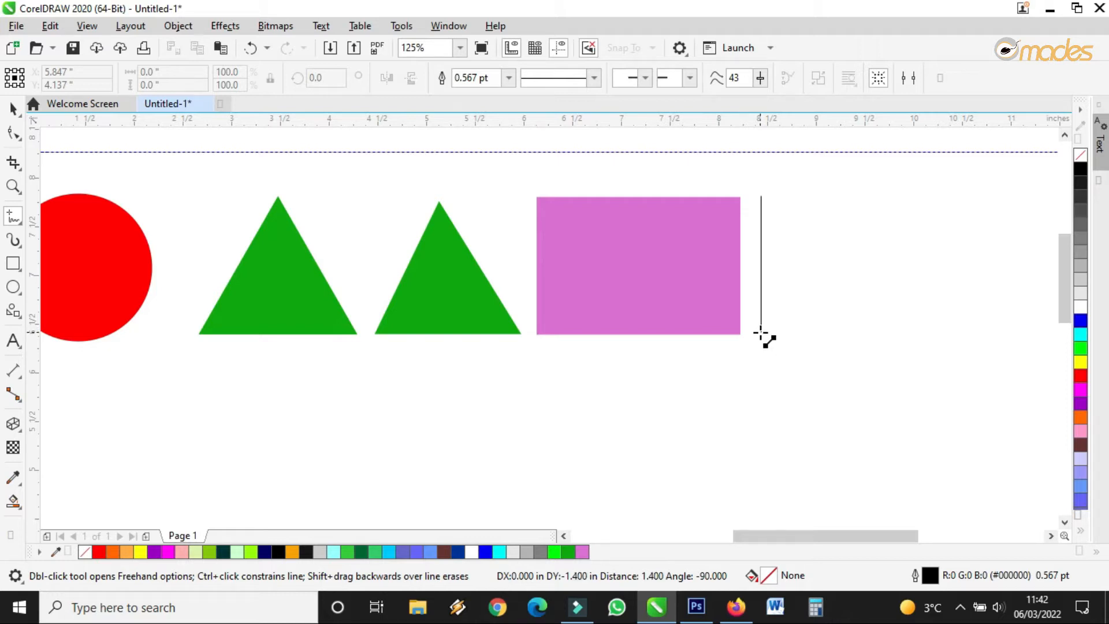
click(761, 333)
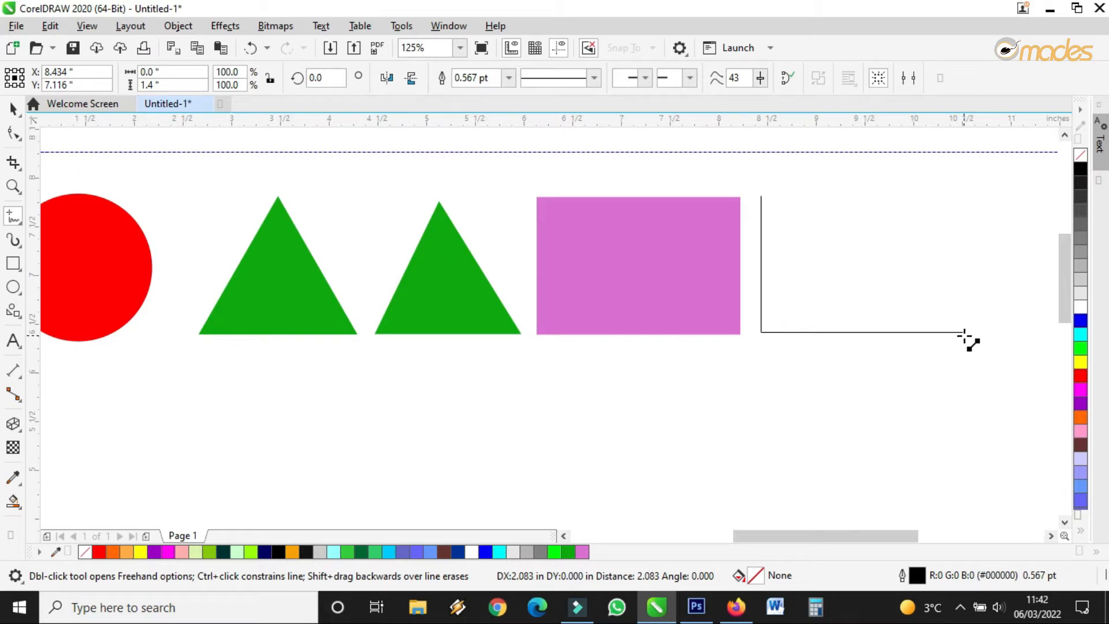
click(964, 332)
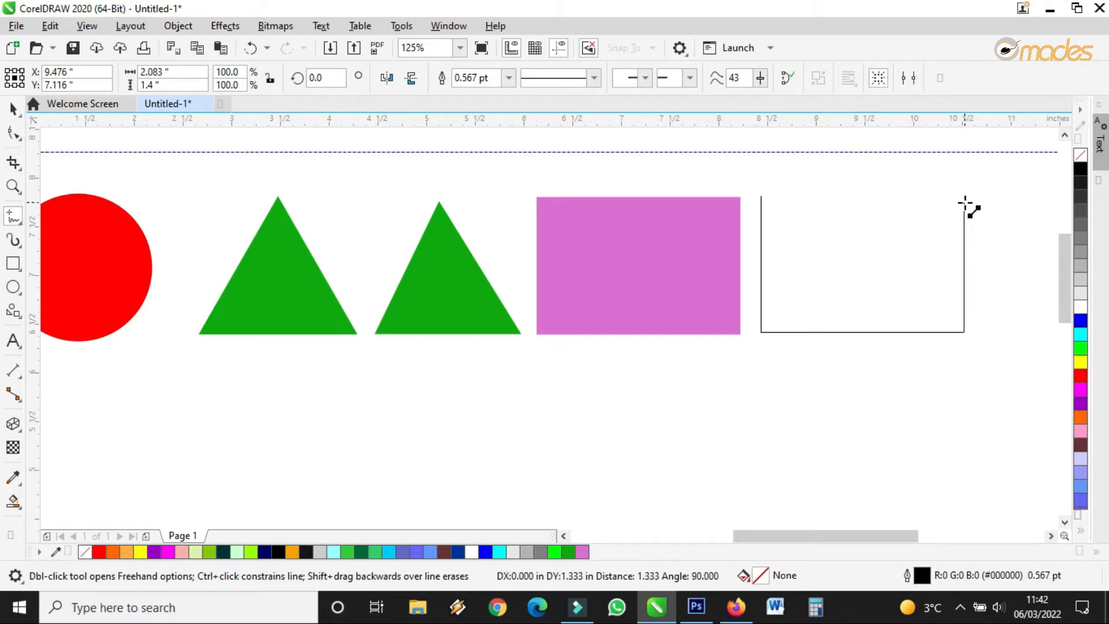
click(964, 203)
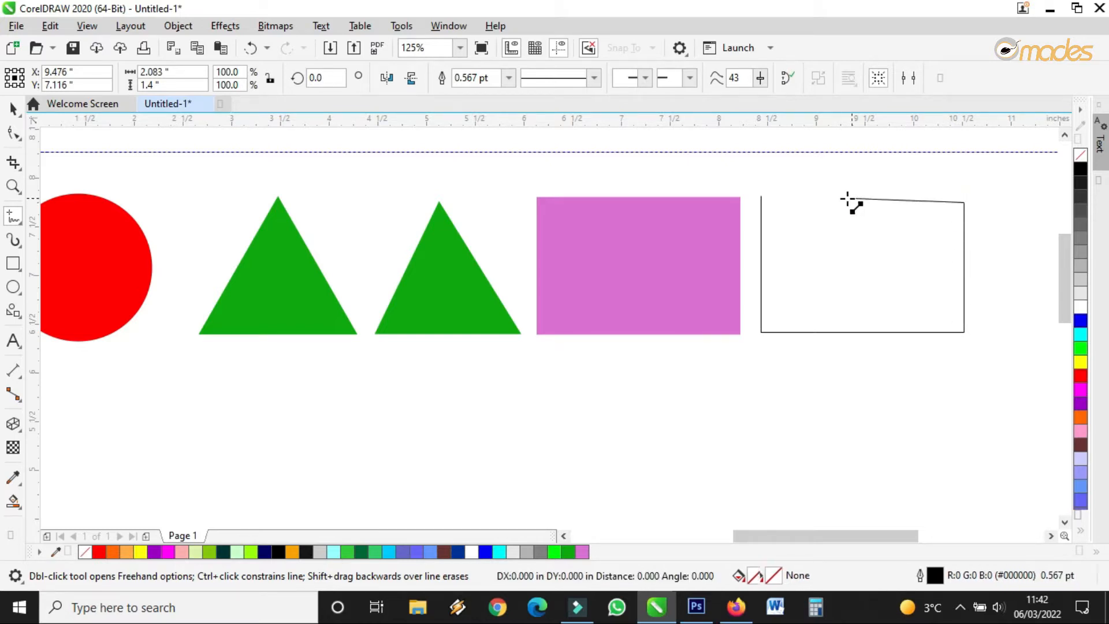
click(760, 197)
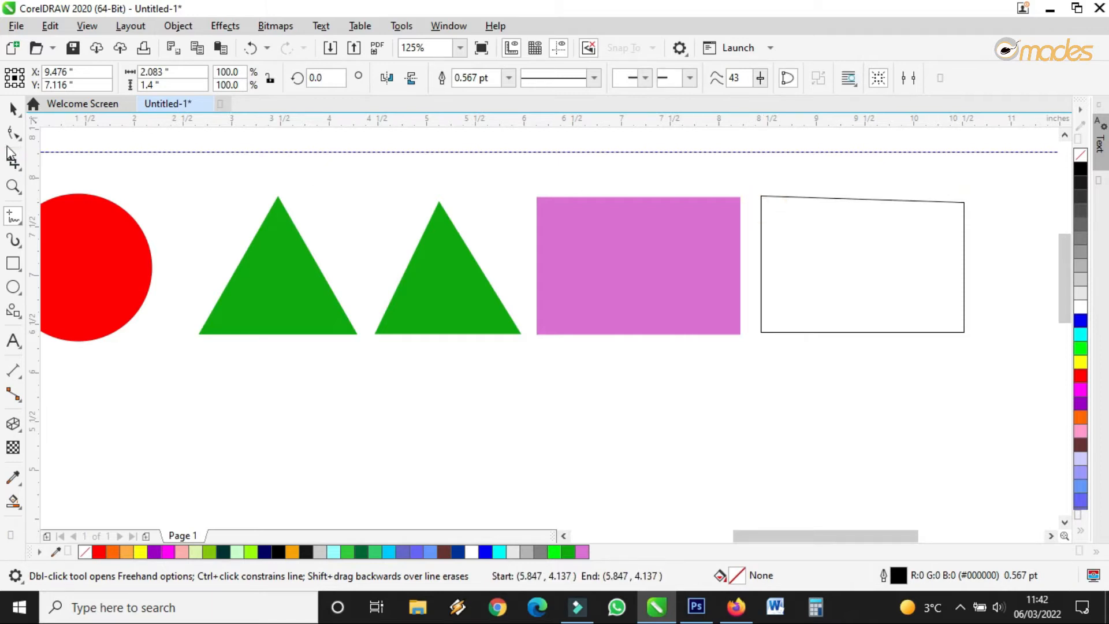
Step: Place a horizontal guideline along the top of the hand-drawn rectangle and raise its upper-right node to that guideline
key(F10)
scroll(895, 201, up, 2)
drag(791, 116, 792, 135)
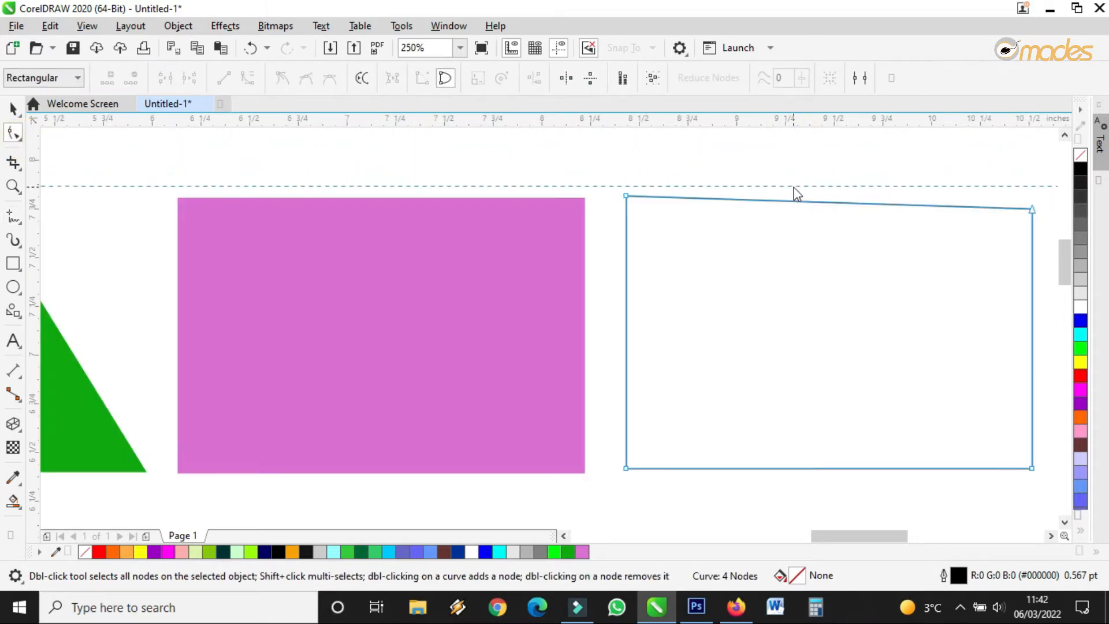
drag(794, 197, 695, 194)
scroll(695, 195, down, 1)
scroll(873, 194, up, 2)
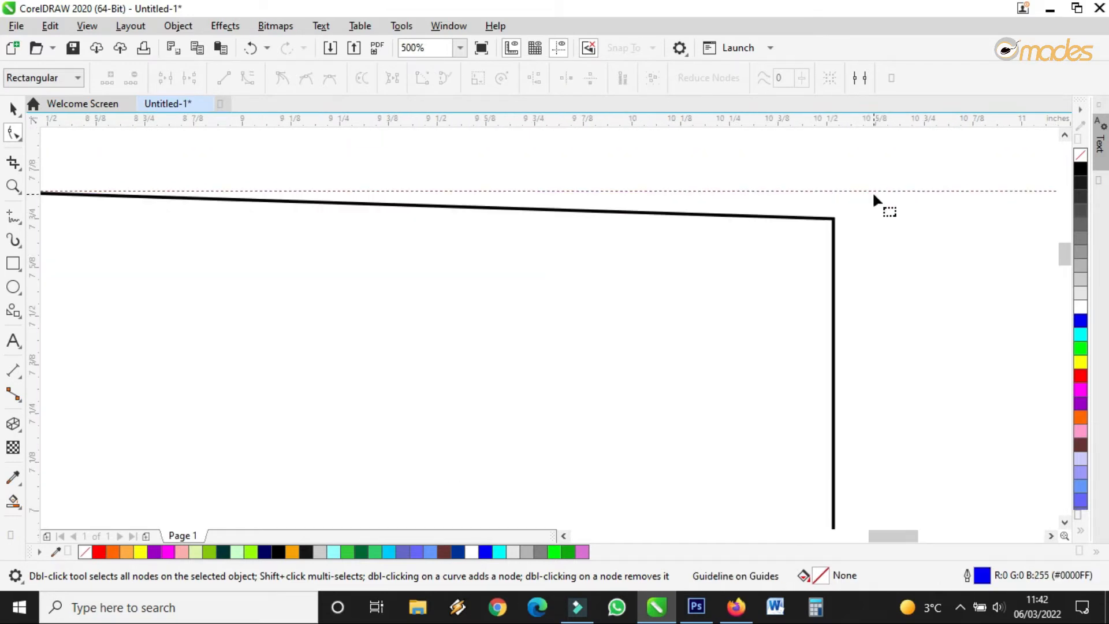
click(833, 226)
drag(833, 218, 833, 190)
scroll(839, 200, down, 4)
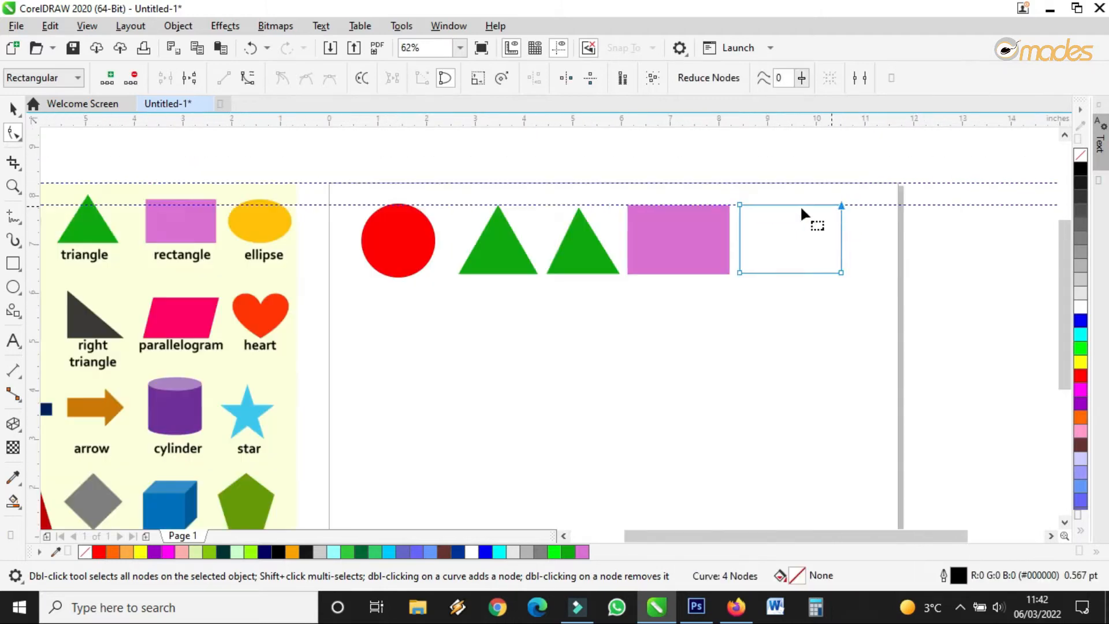
Step: Sample the orchid colour (#DA70D6) of the finished rectangle and fill the hand-drawn rectangle with it
click(15, 111)
click(13, 477)
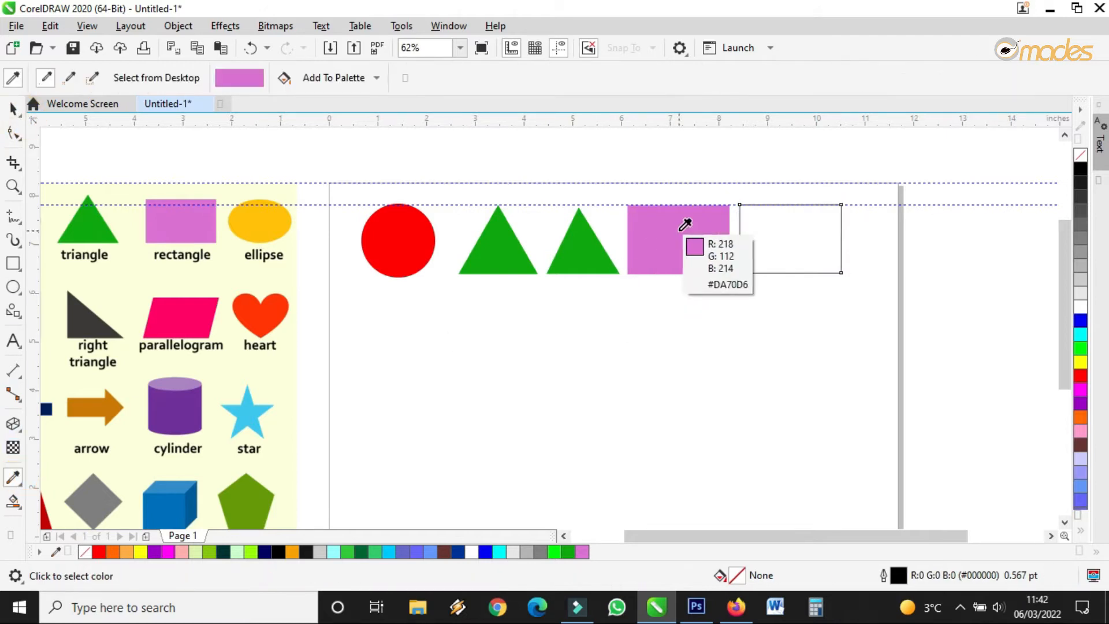
click(680, 248)
scroll(824, 243, up, 2)
click(823, 243)
key(space)
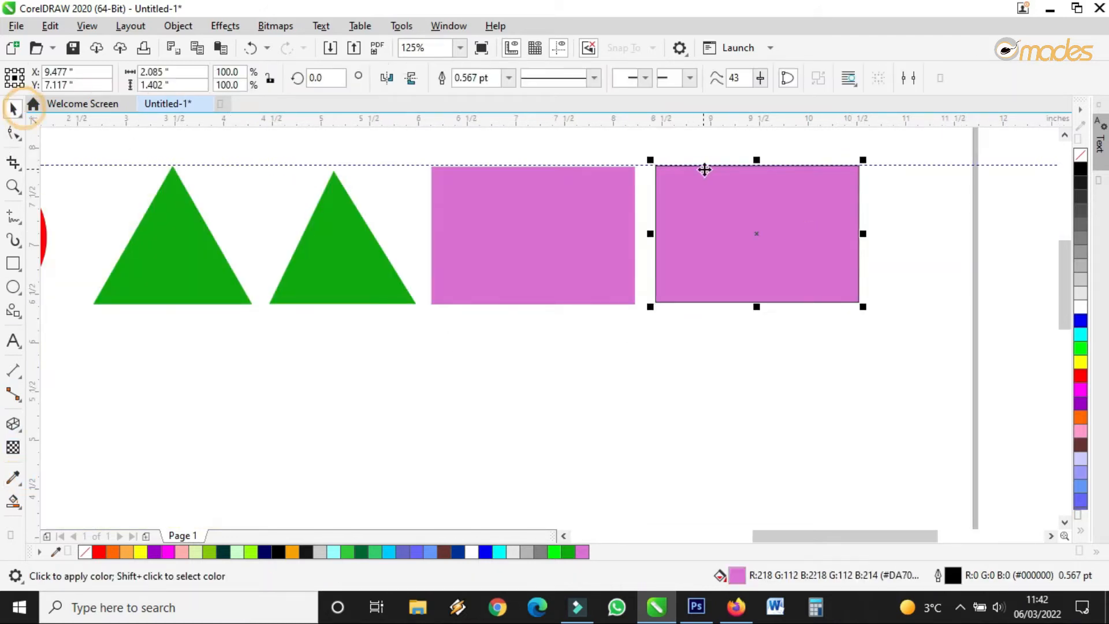
Step: Delete the added horizontal guideline and set the hand-drawn rectangle's outline width to None
click(894, 164)
key(Delete)
click(782, 200)
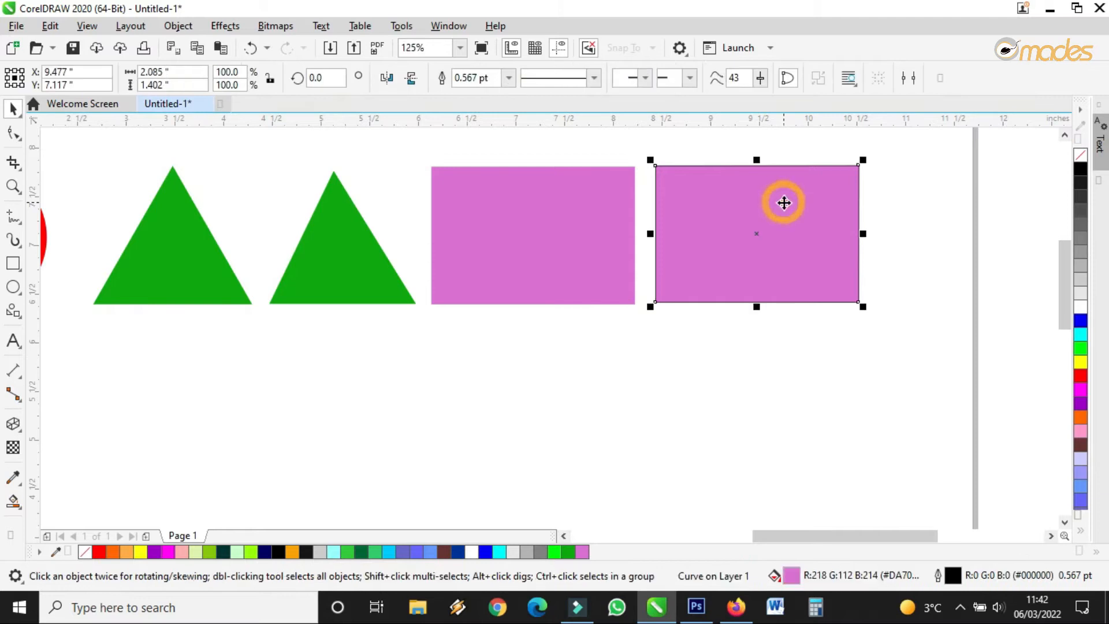
click(508, 78)
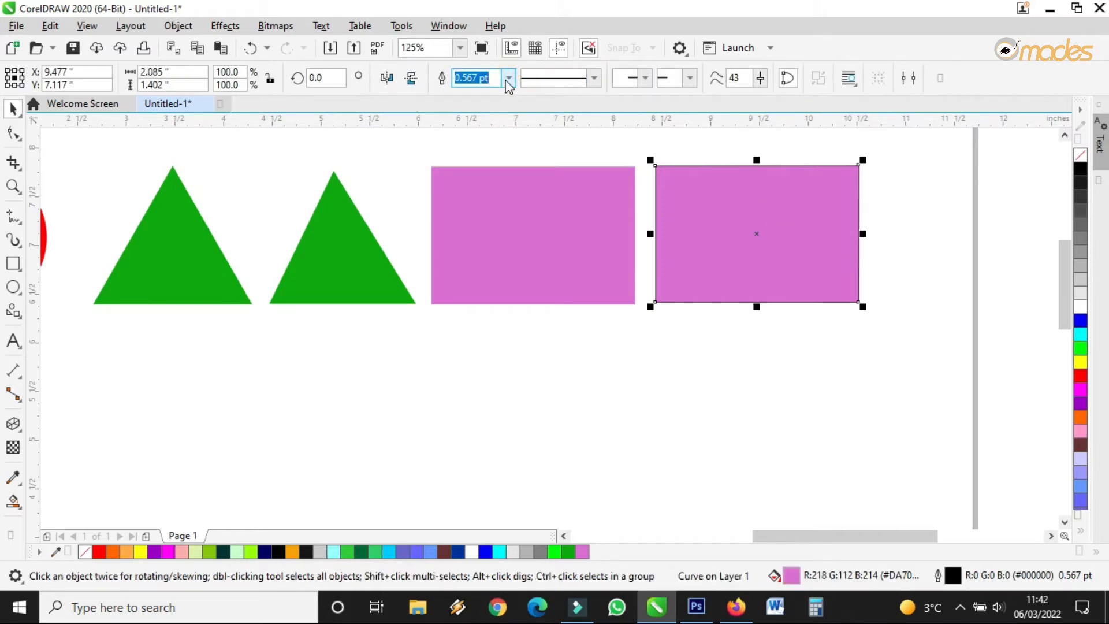
click(482, 98)
Step: Try narrowing the hand-drawn rectangle to about 1.65 inches wide, undo the resize, and deselect it
drag(863, 234, 822, 235)
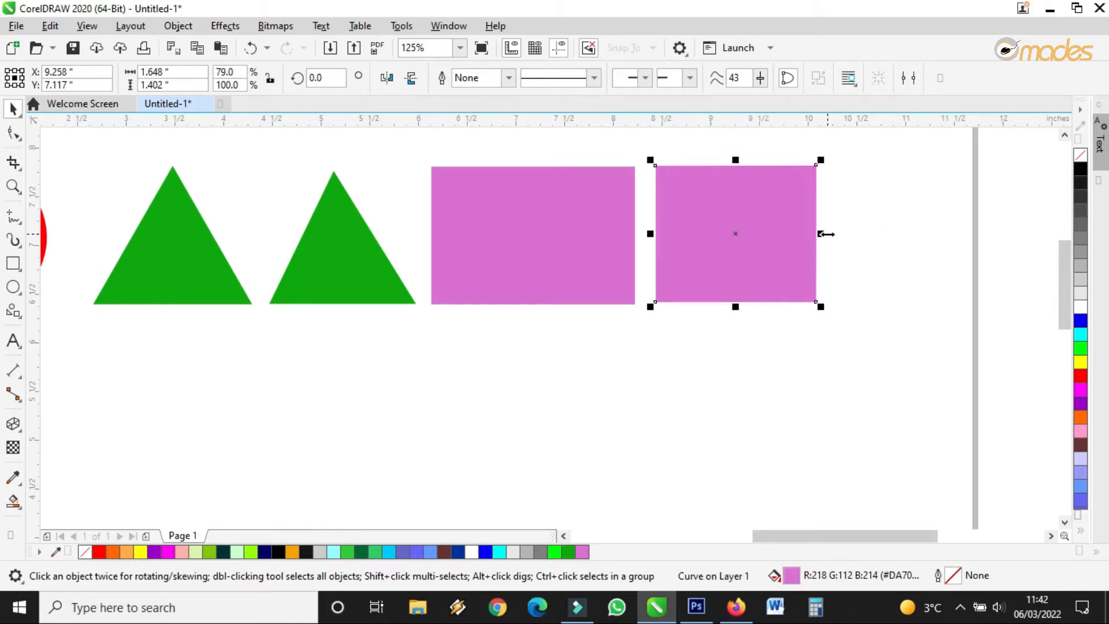
key(ctrl+z)
scroll(899, 239, down, 4)
click(910, 309)
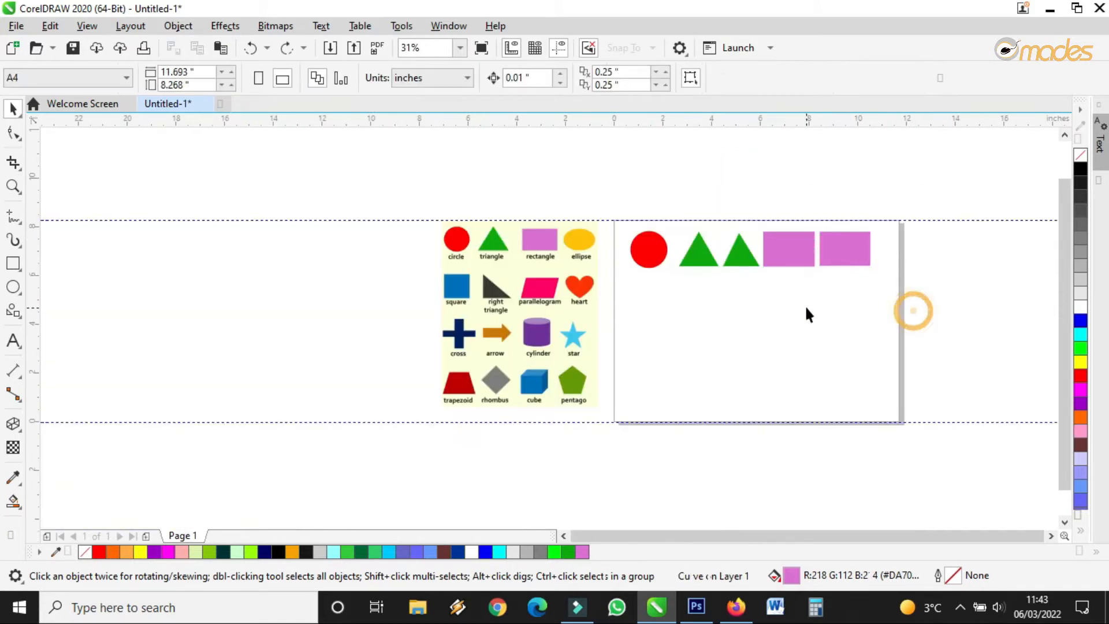
scroll(627, 321, up, 2)
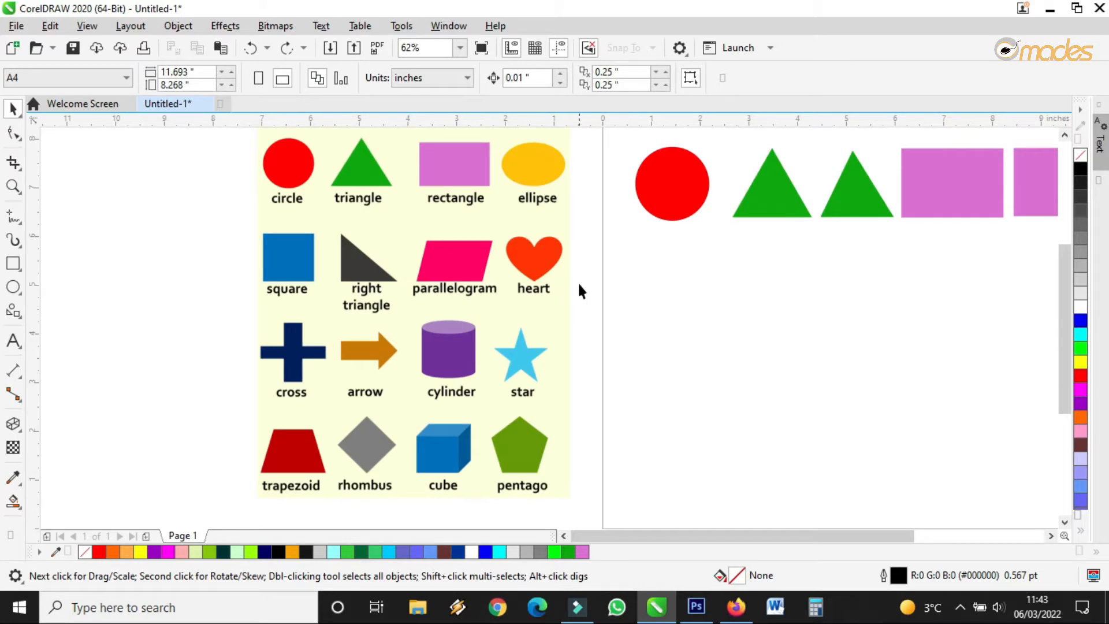
scroll(445, 175, down, 2)
scroll(448, 178, up, 4)
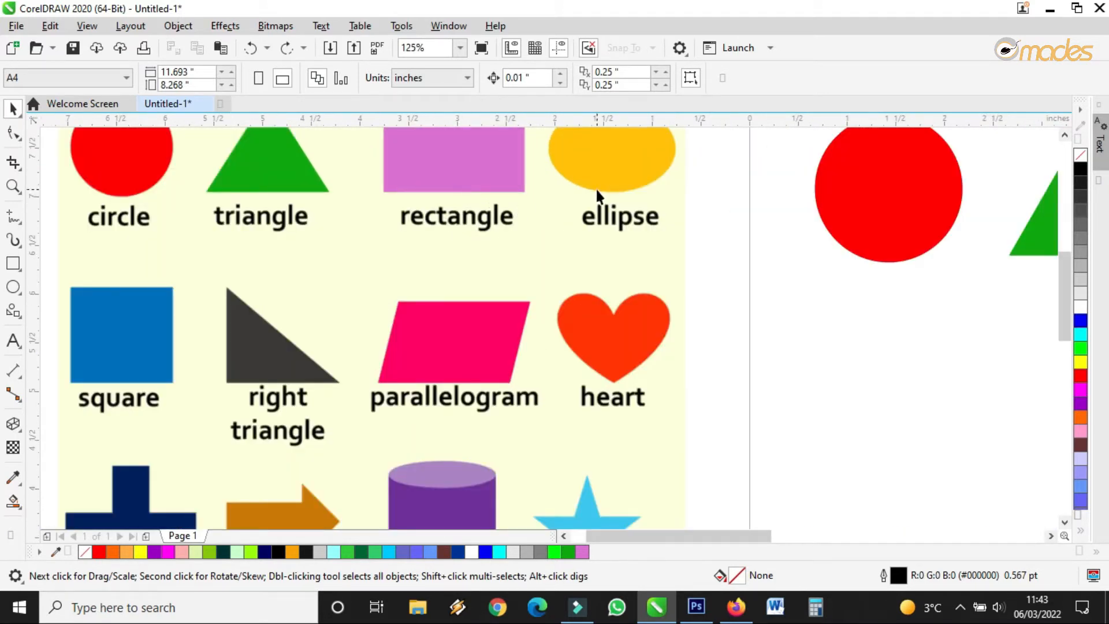
scroll(92, 365, down, 4)
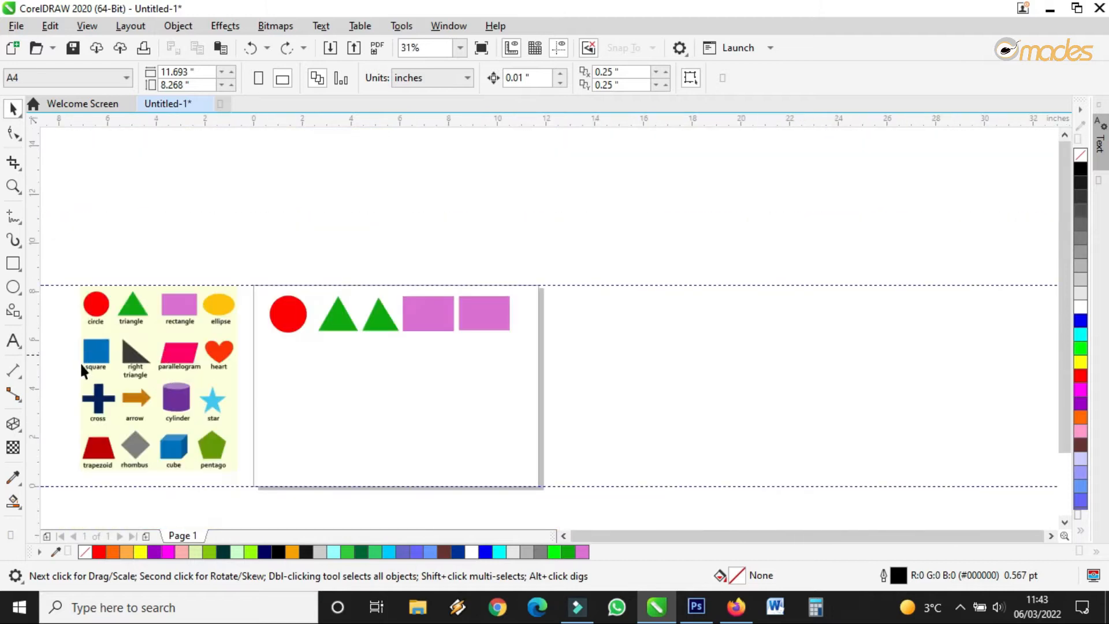
scroll(63, 381, up, 2)
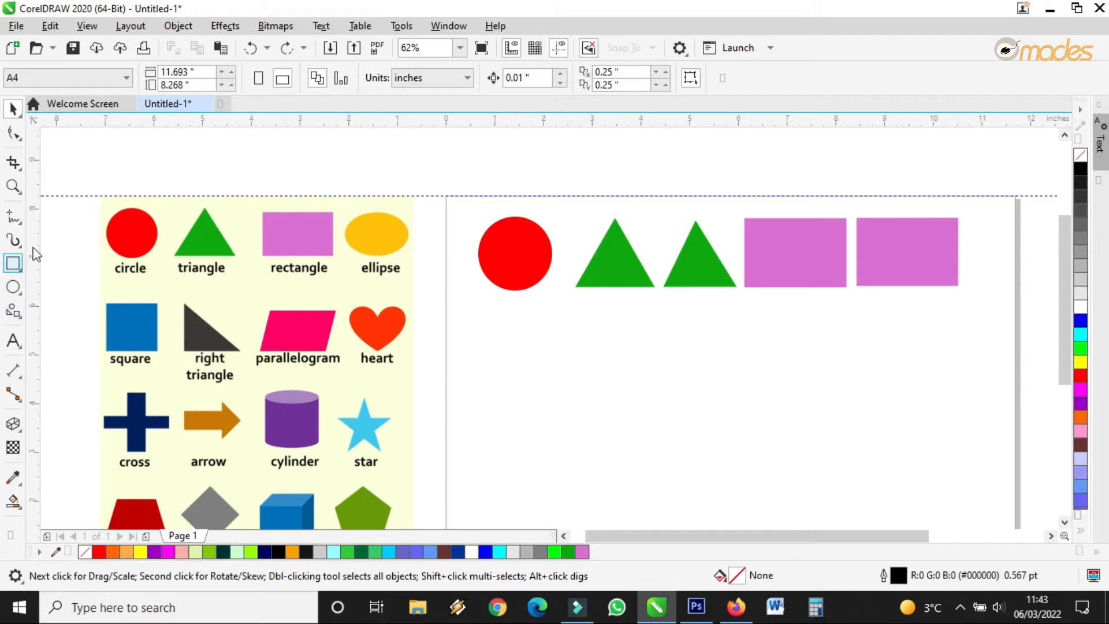
click(16, 318)
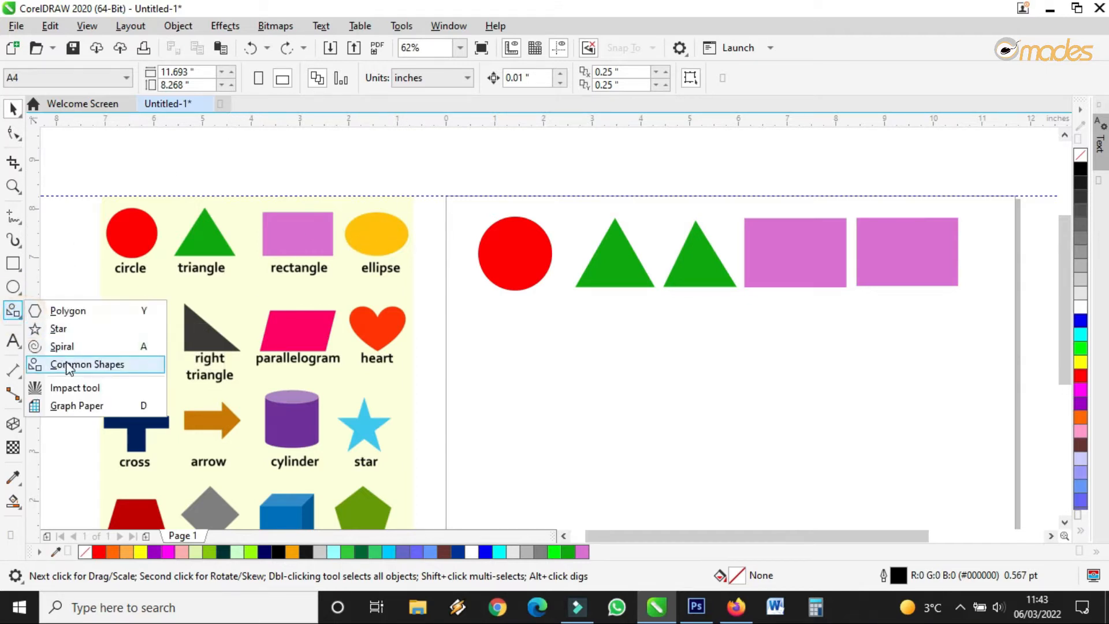
click(86, 364)
click(443, 79)
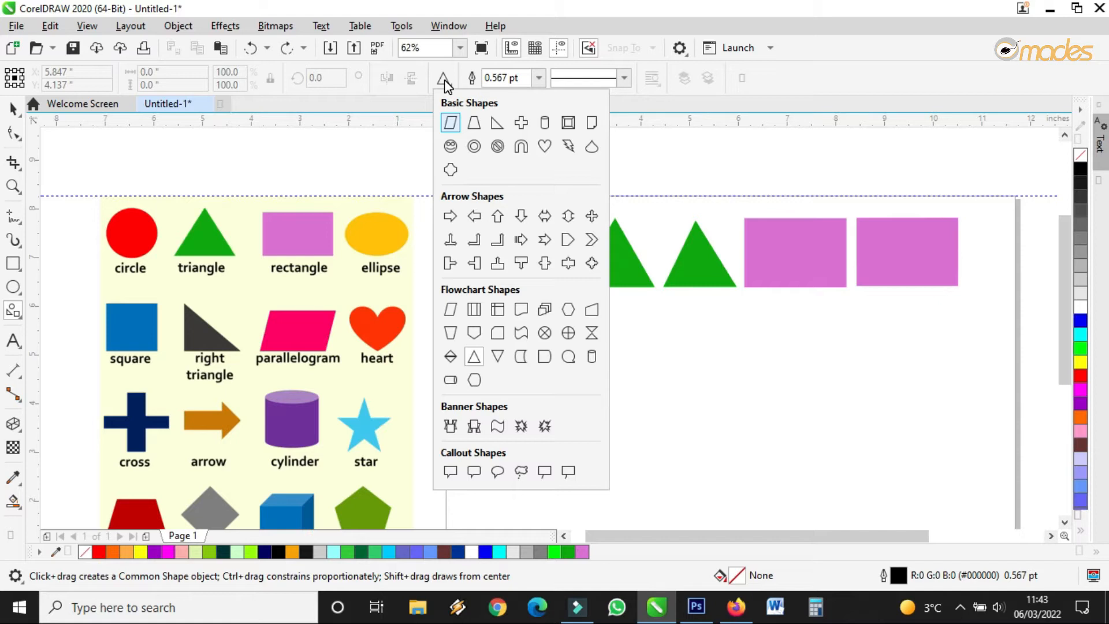
click(30, 183)
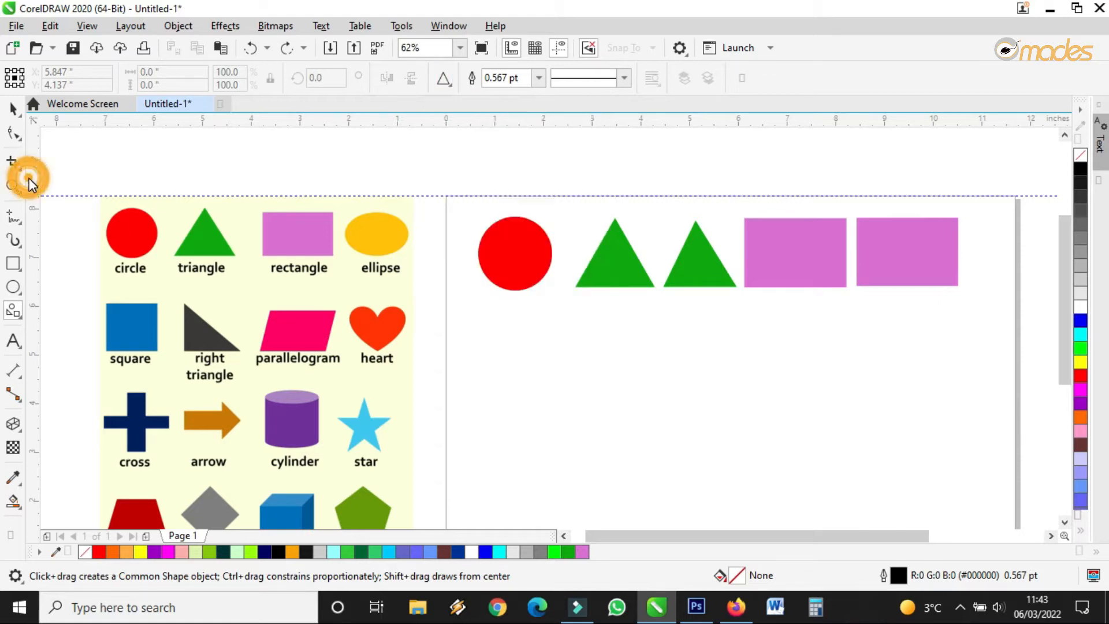
Step: Draw an ellipse about 2.05 inches wide and 1.43 inches high below the red circle on the page
click(13, 289)
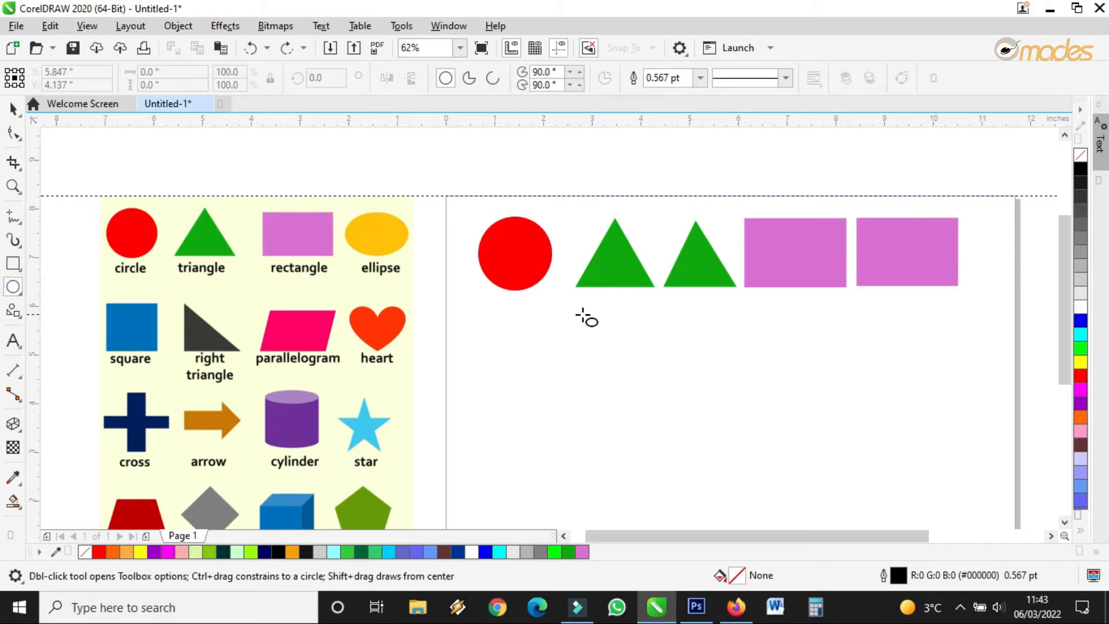
drag(469, 316, 569, 385)
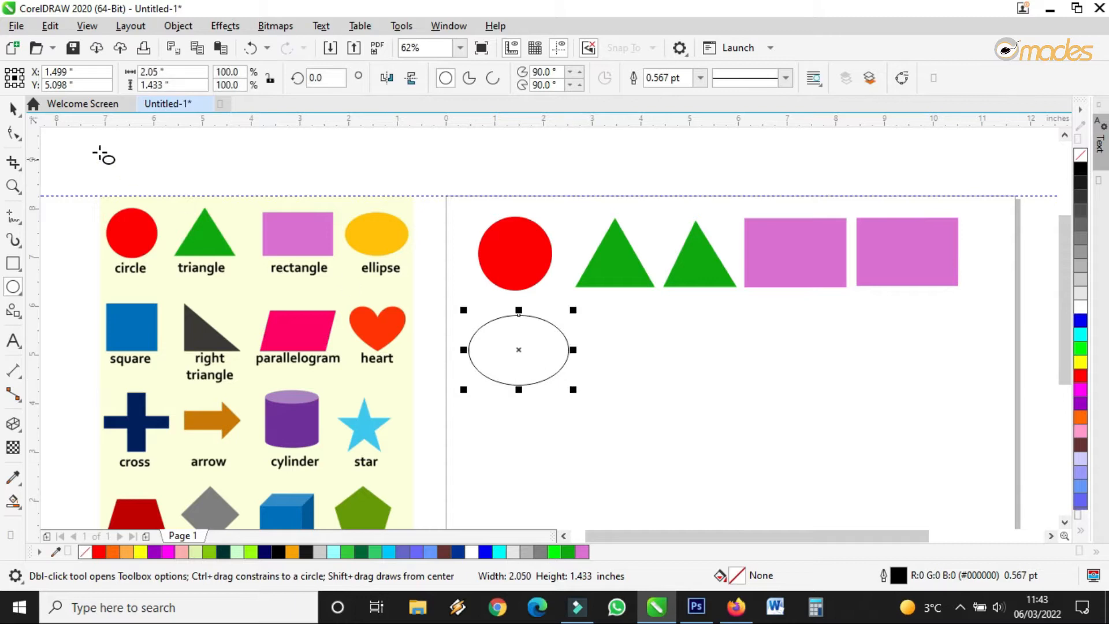
click(14, 108)
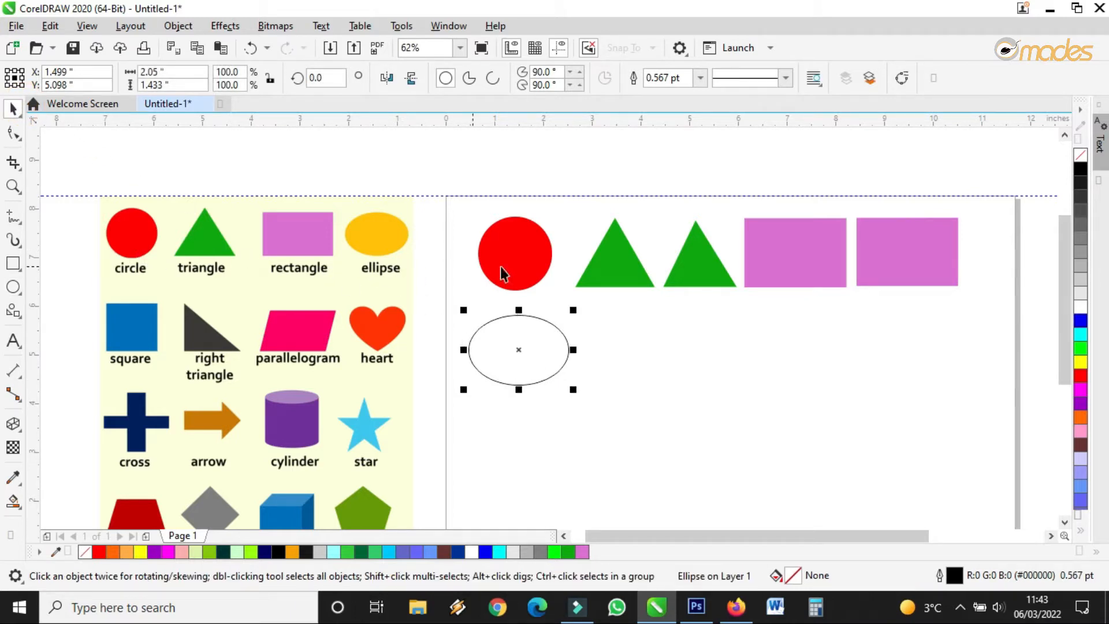
Step: Delete the smaller second green triangle and the hand-drawn second rectangle from the page
click(684, 270)
key(Delete)
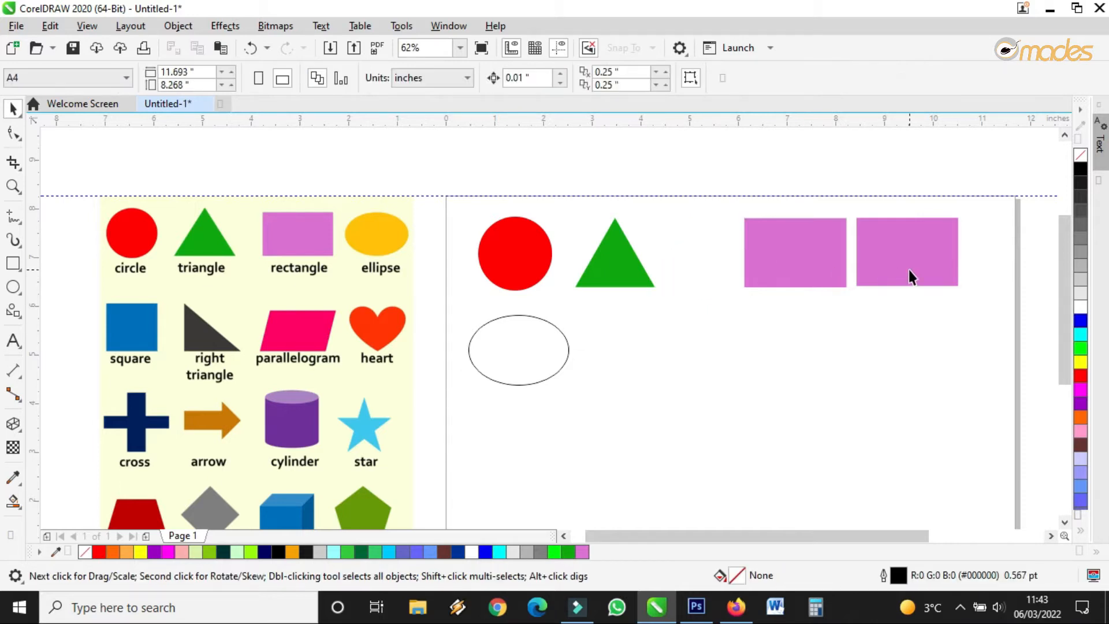
click(909, 269)
key(Delete)
Step: Move the remaining rectangle closer to the triangle and place the unfilled ellipse beside it at the end of the first row
click(803, 257)
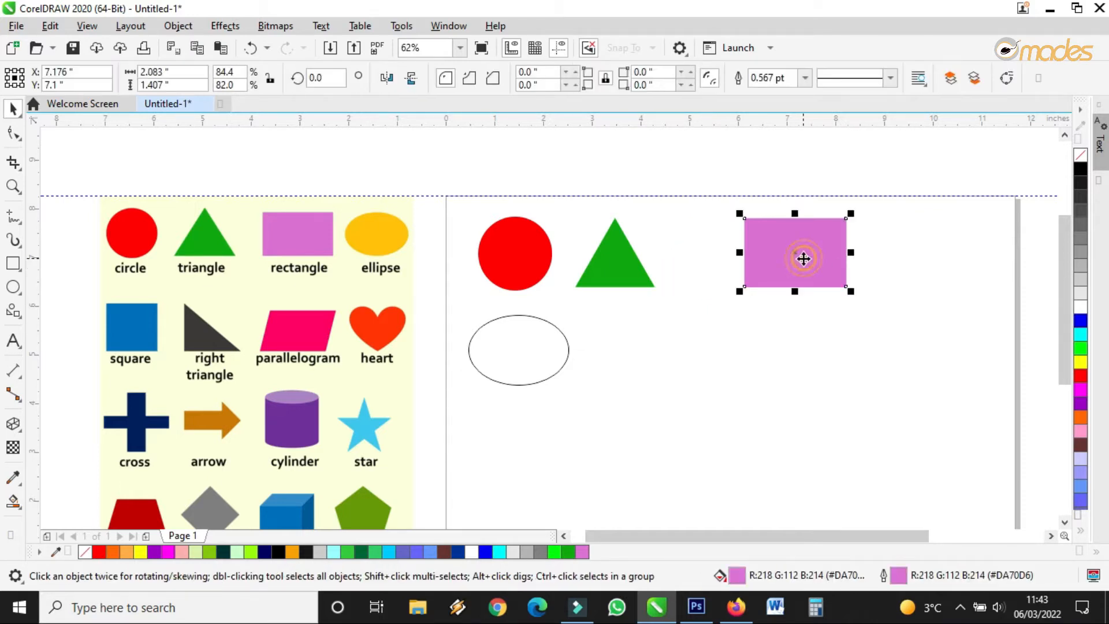
drag(810, 246, 730, 246)
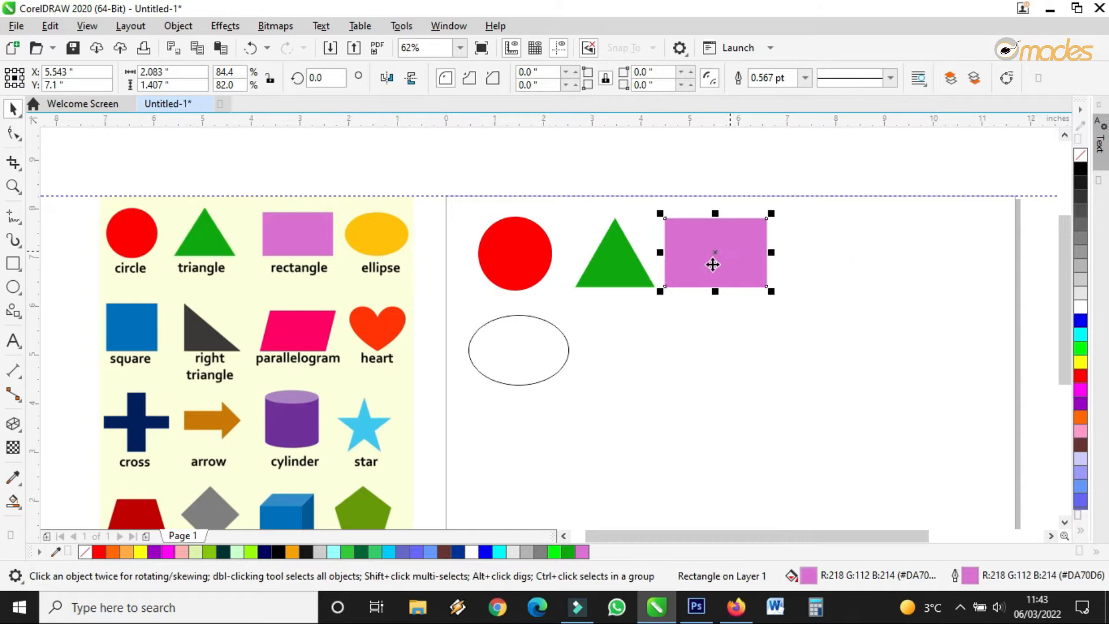
click(517, 333)
drag(518, 334, 898, 248)
drag(726, 247, 759, 251)
drag(881, 249, 859, 250)
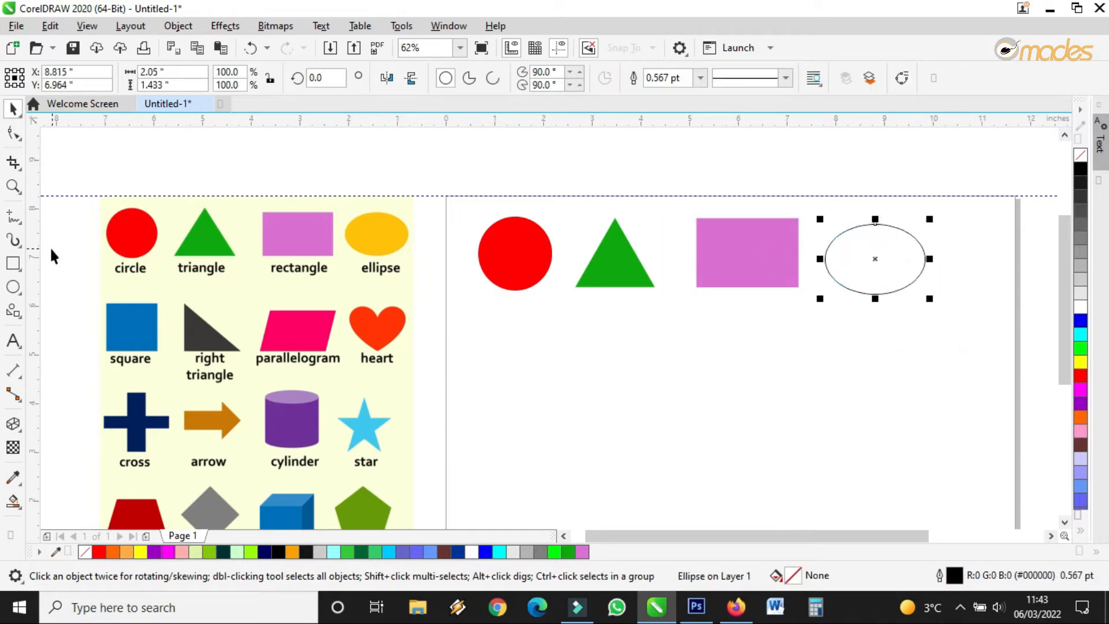
Step: Sample the yellow-orange (#FFC000) of the chart's ellipse and fill the drawn ellipse with it
click(12, 477)
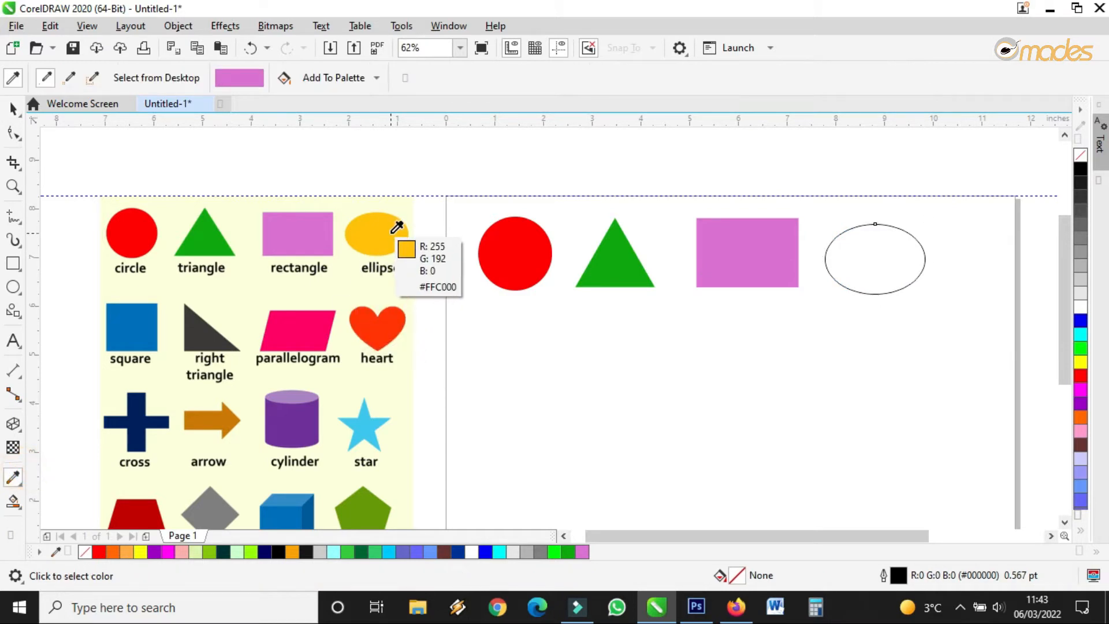
click(392, 232)
click(884, 245)
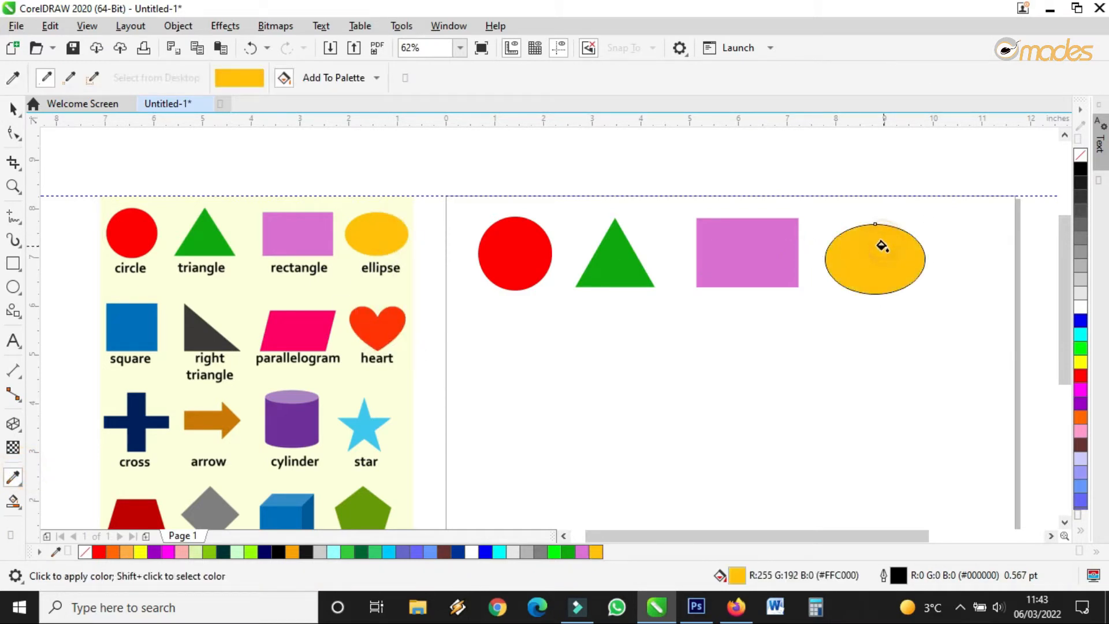
Step: Enlarge the yellow ellipse to about 2.22 by 1.55 inches and set its outline width to None
click(13, 107)
drag(927, 221, 940, 215)
scroll(920, 235, up, 5)
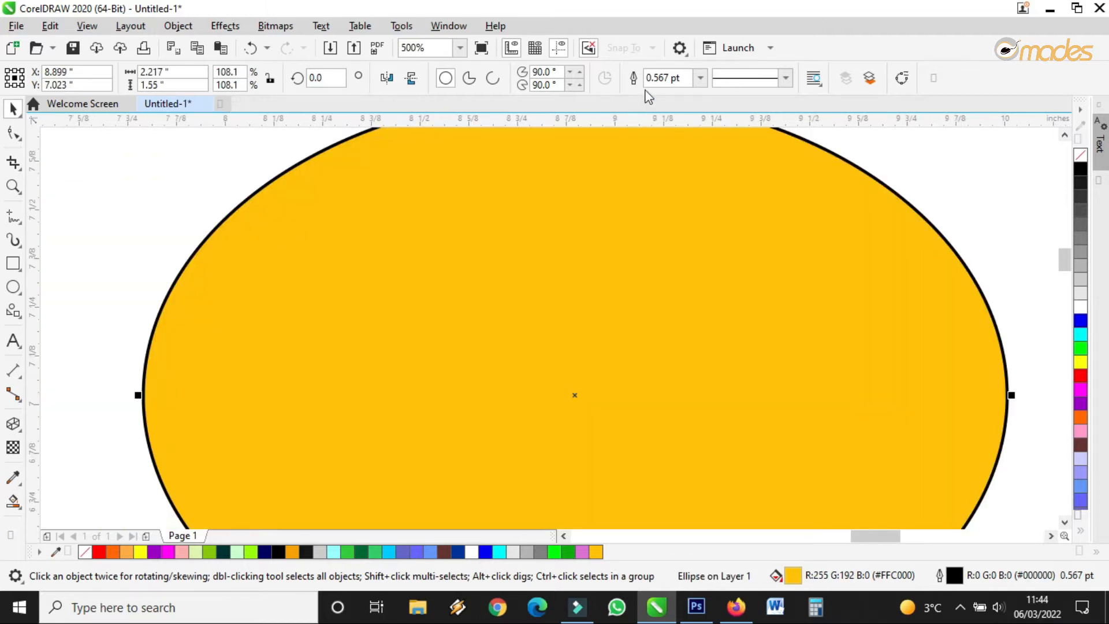
click(699, 78)
click(664, 92)
scroll(760, 216, down, 5)
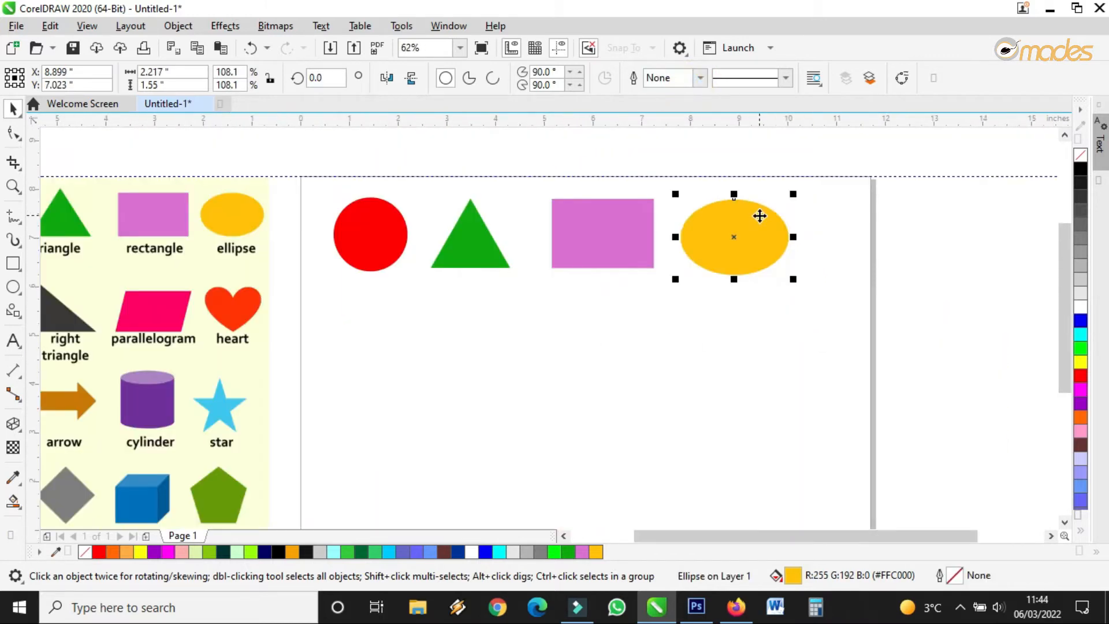
scroll(759, 215, down, 2)
scroll(470, 240, up, 2)
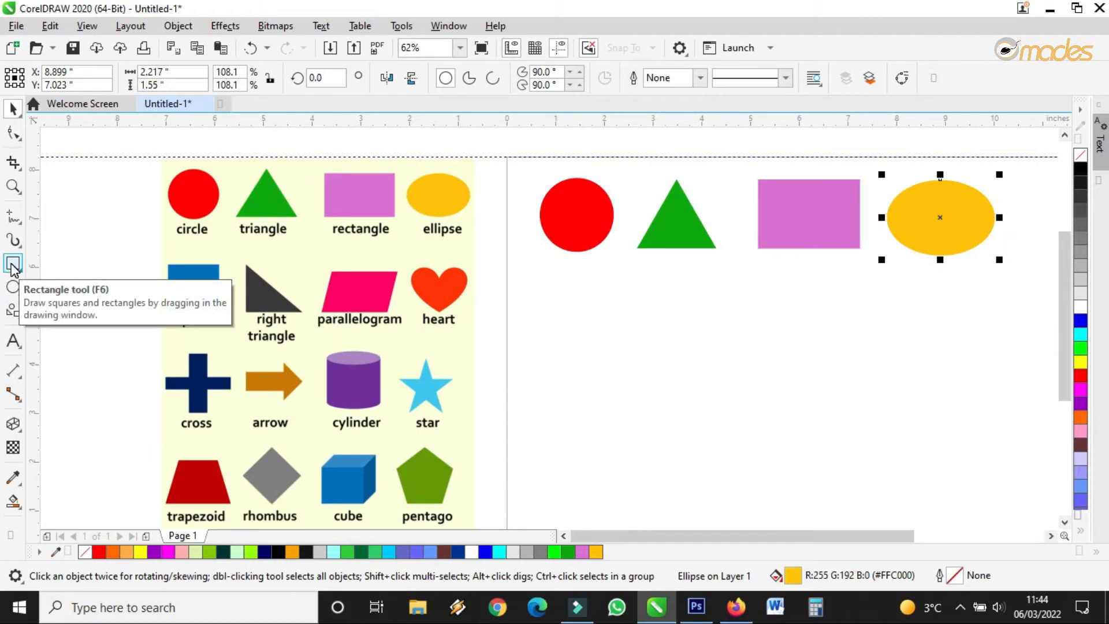
click(13, 310)
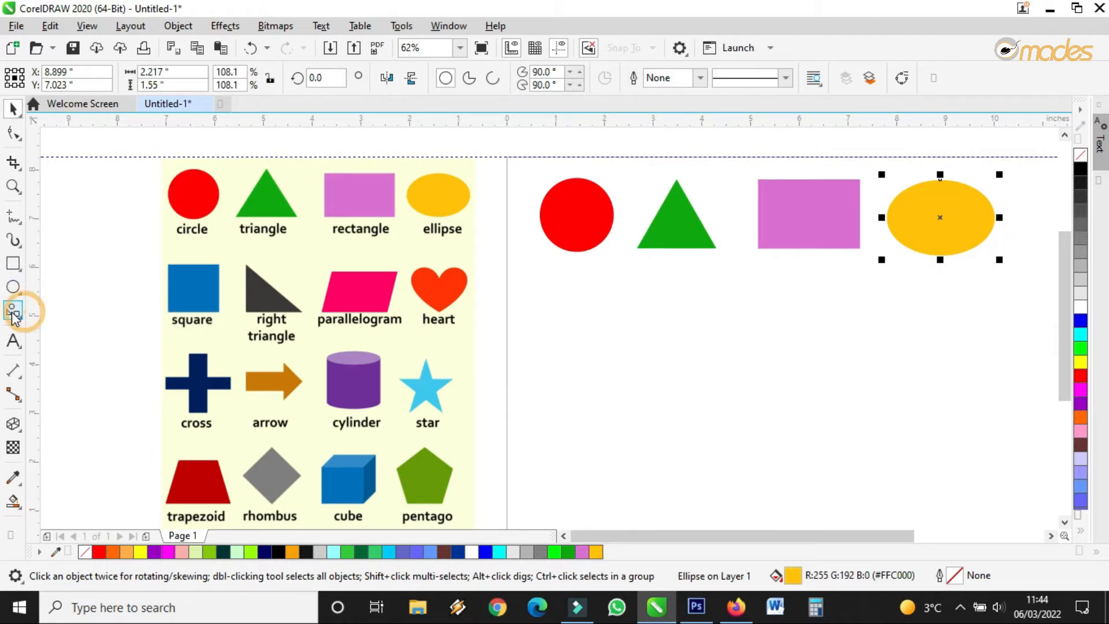
click(14, 311)
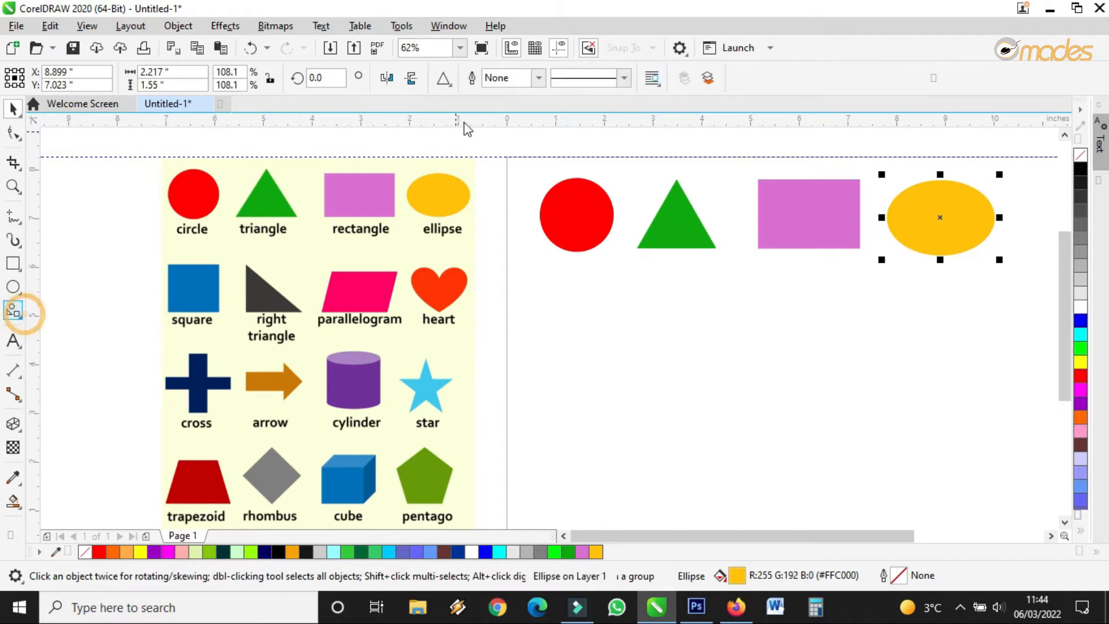
click(443, 80)
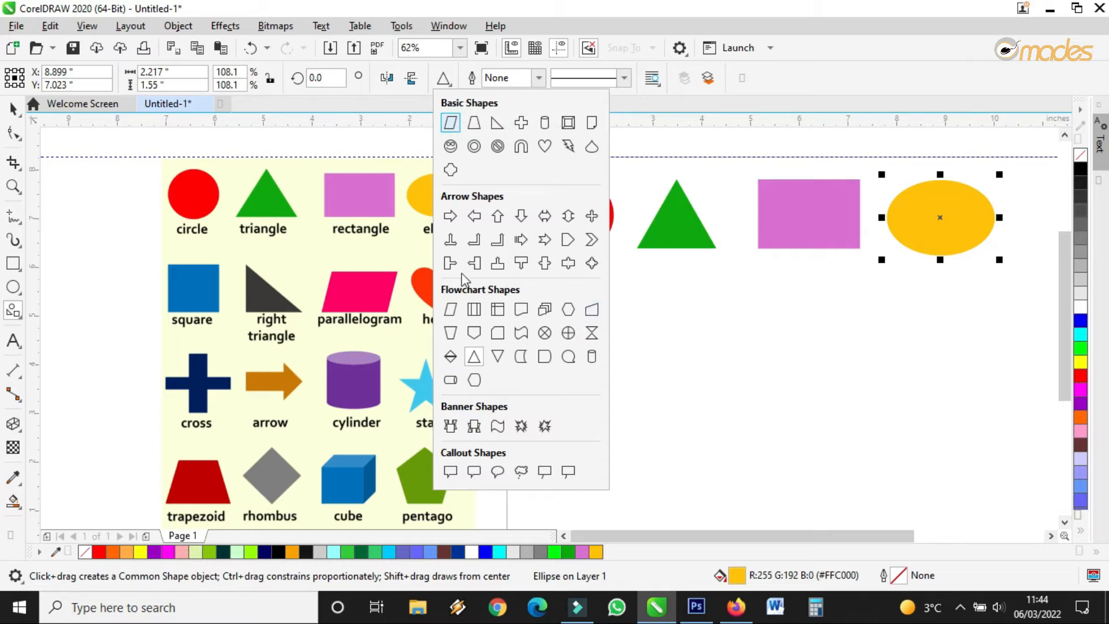
click(22, 109)
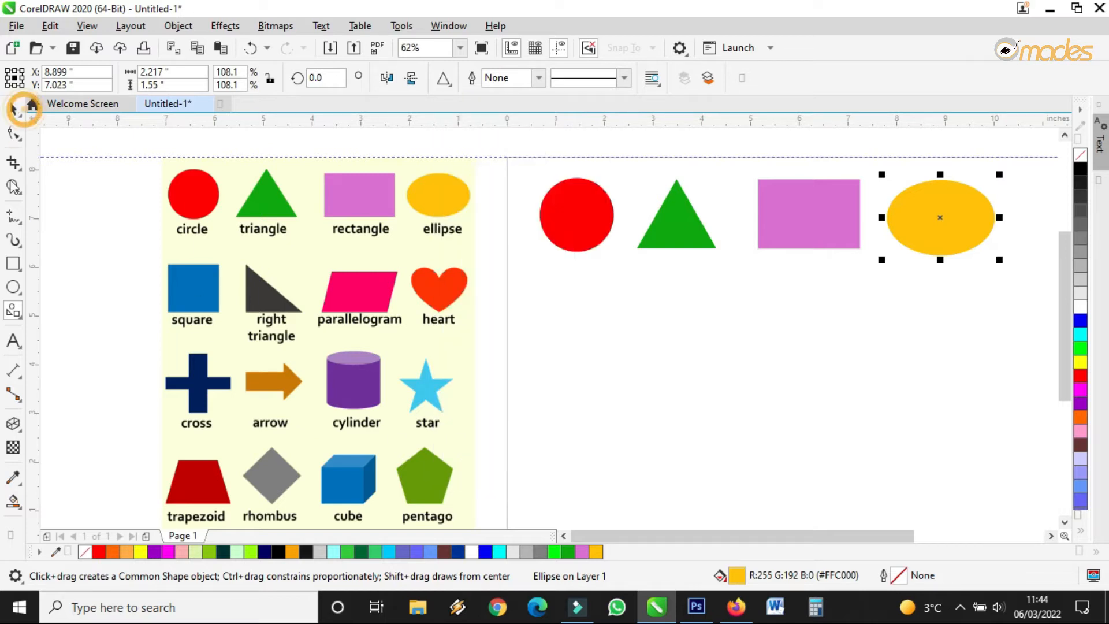
Step: Draw a rectangle about 1.97 inches wide and 1.88 inches high below the red circle for the square
click(14, 264)
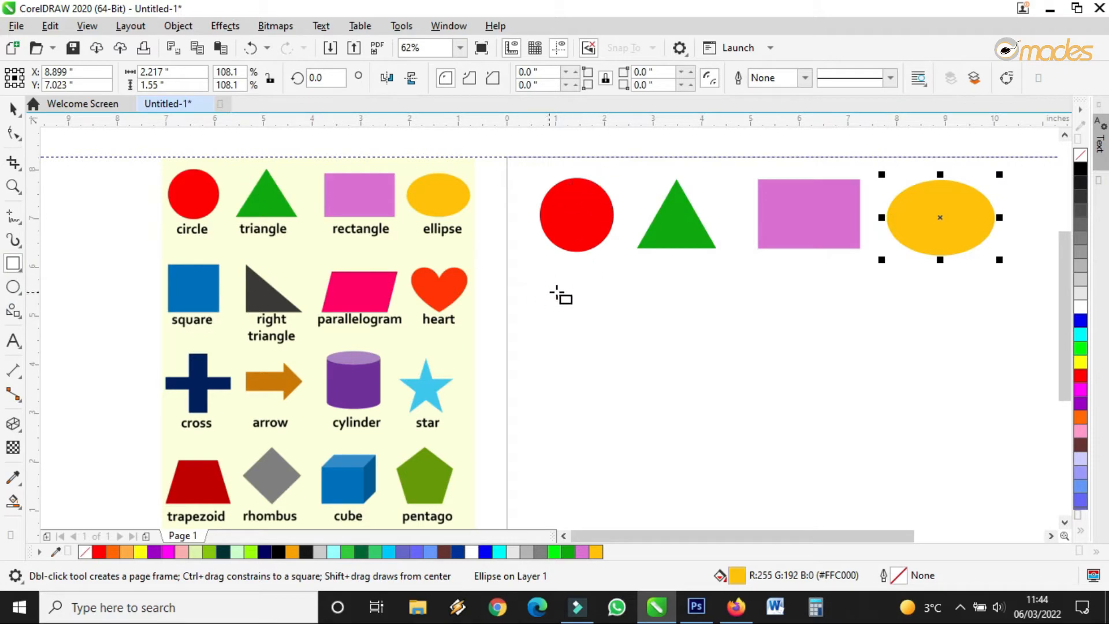
drag(543, 269, 639, 359)
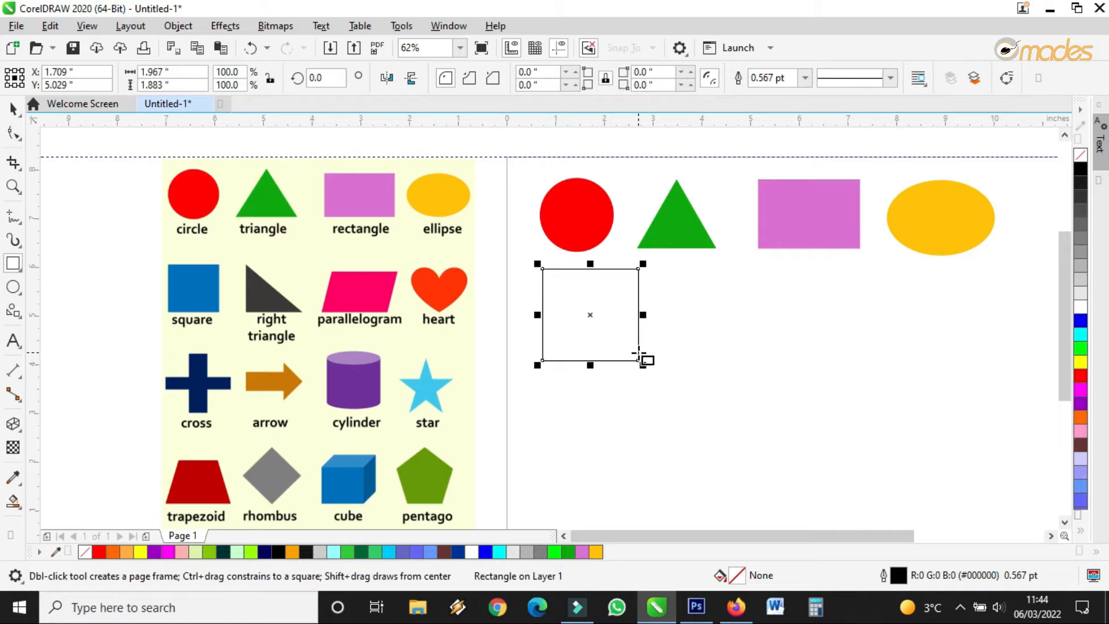
scroll(587, 316, up, 2)
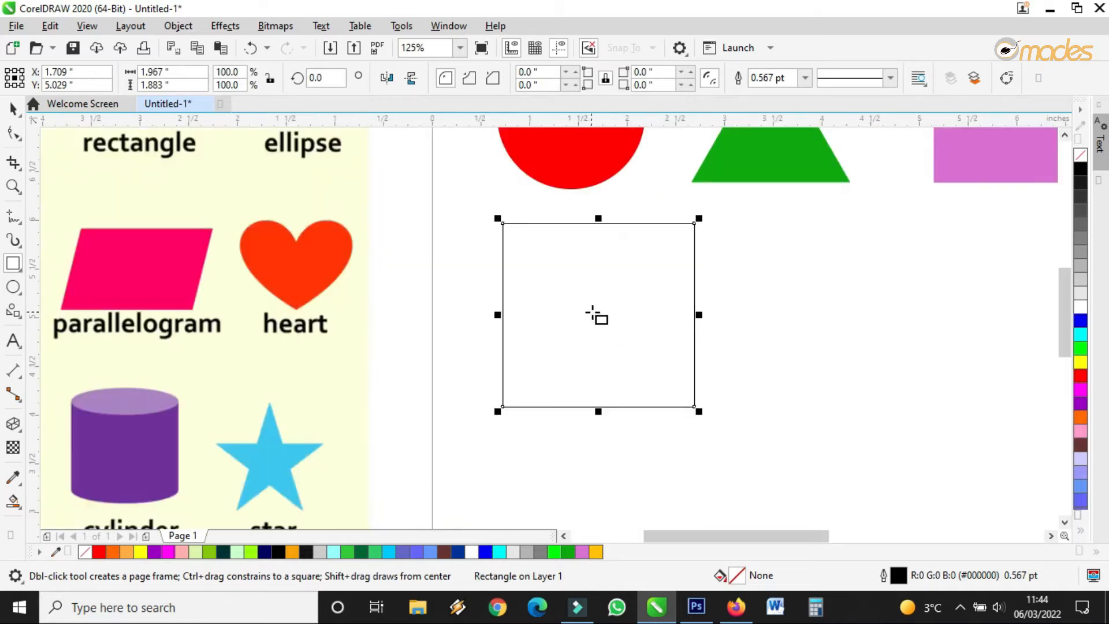
Step: Set the new rectangle's width and height both to 2 inches and shift it slightly back under the circle
click(12, 107)
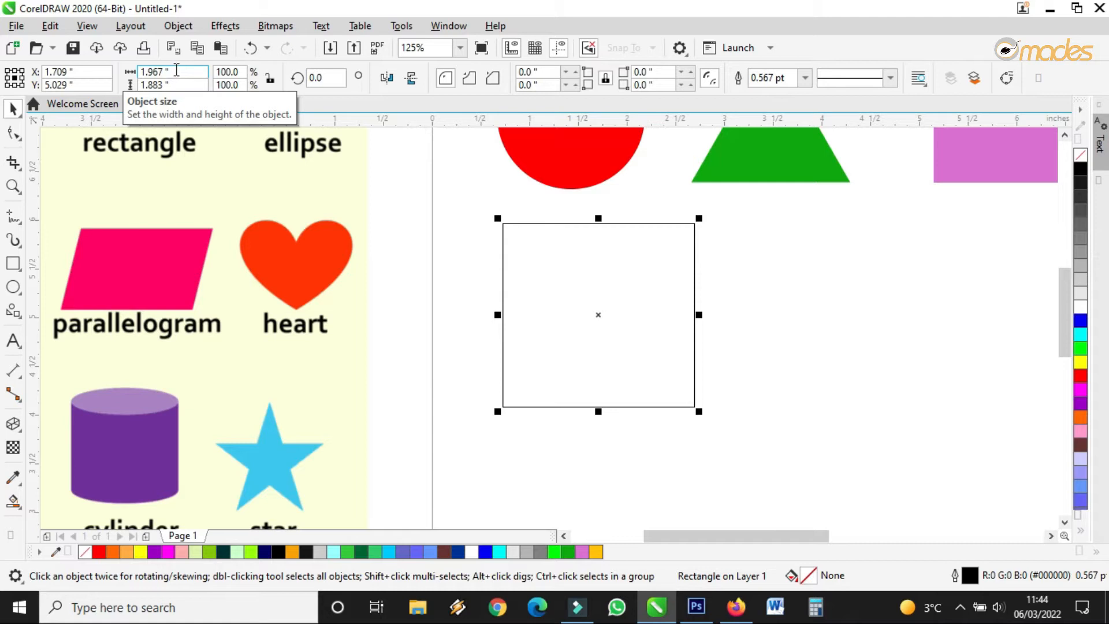
click(178, 70)
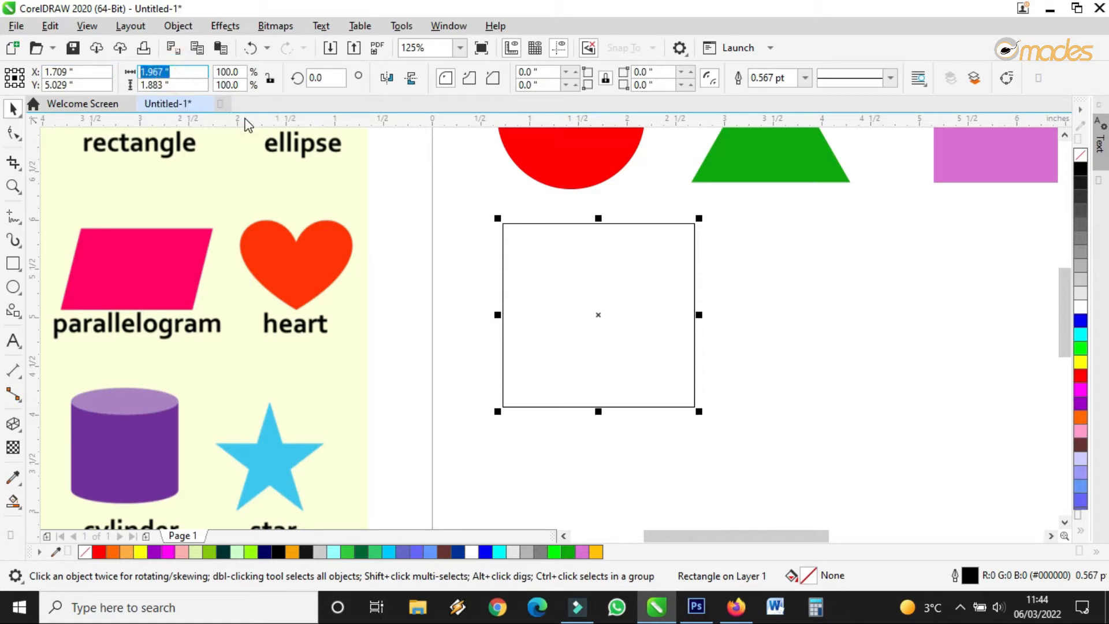
text(2)
key(Tab)
text(2)
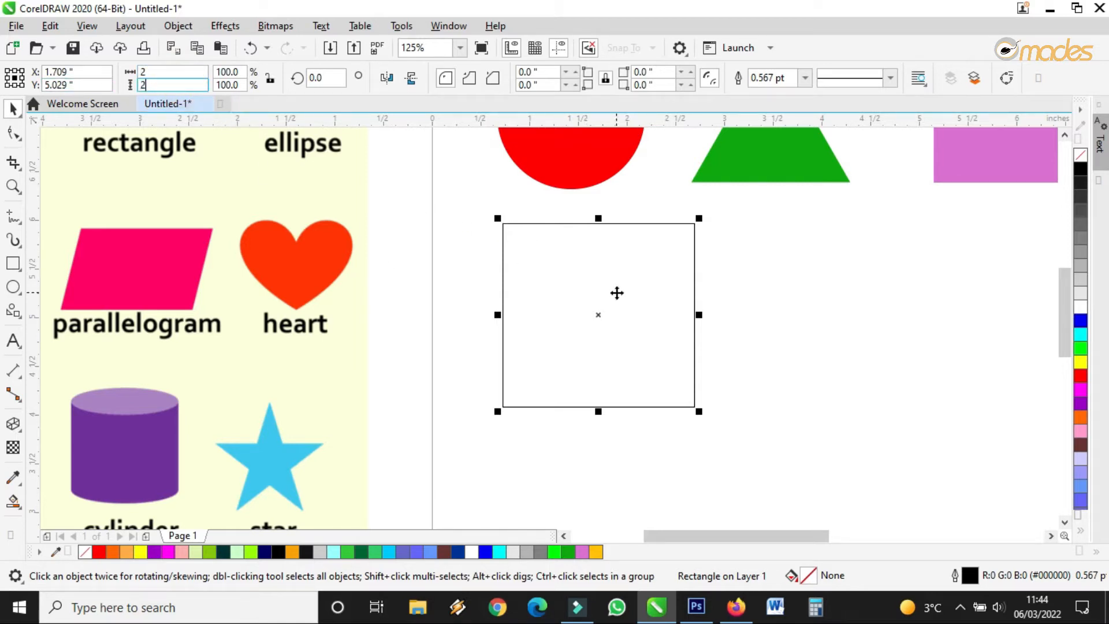
key(Return)
click(805, 307)
click(631, 299)
drag(631, 298, 622, 304)
Step: Examine the first-row shapes alongside the new square and check the purple rectangle's width and height
scroll(535, 284, down, 2)
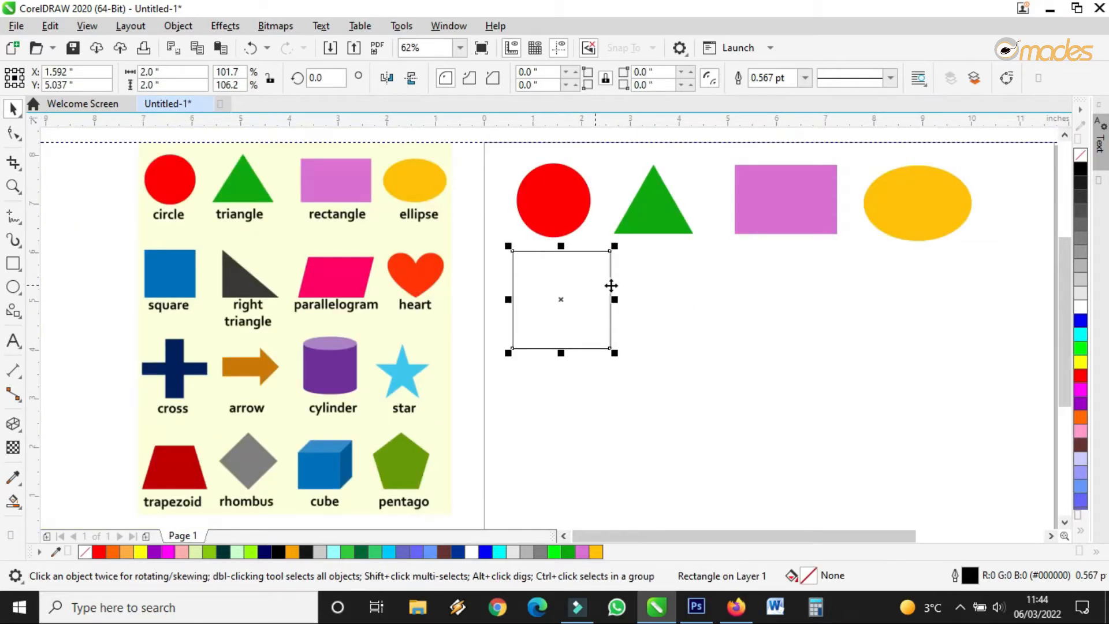
scroll(632, 279, up, 2)
scroll(559, 286, down, 2)
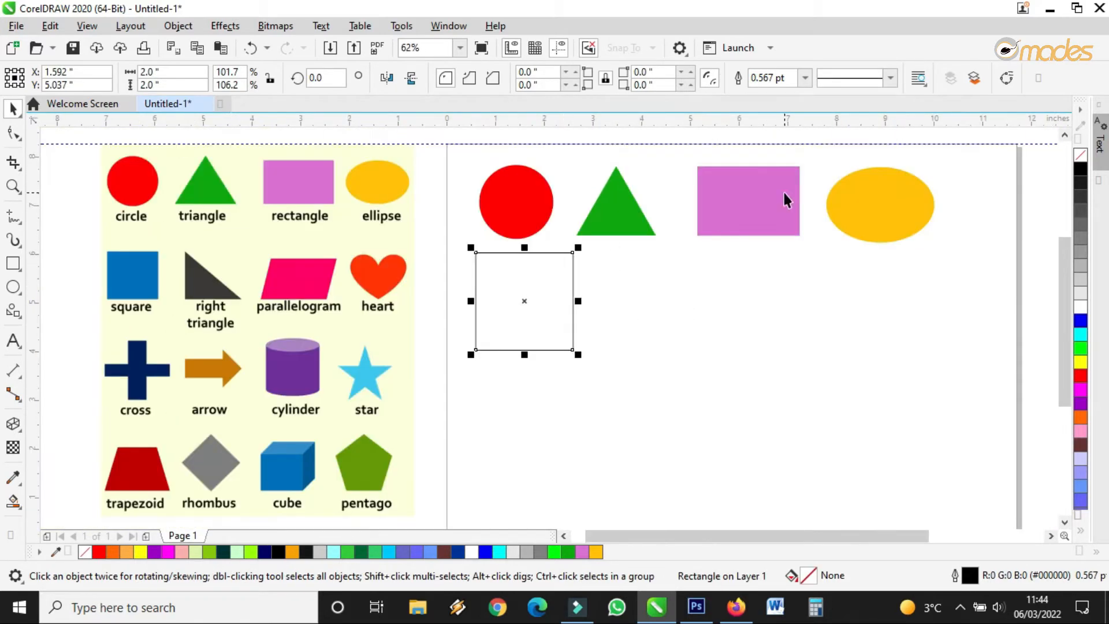
scroll(777, 202, up, 2)
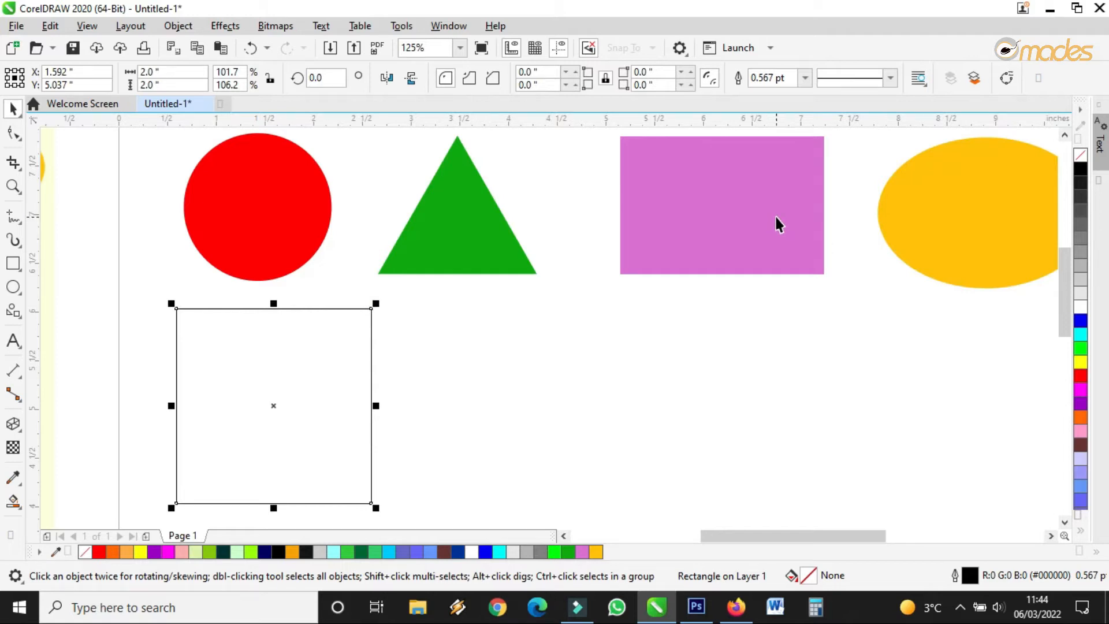
scroll(774, 219, down, 2)
scroll(761, 179, up, 2)
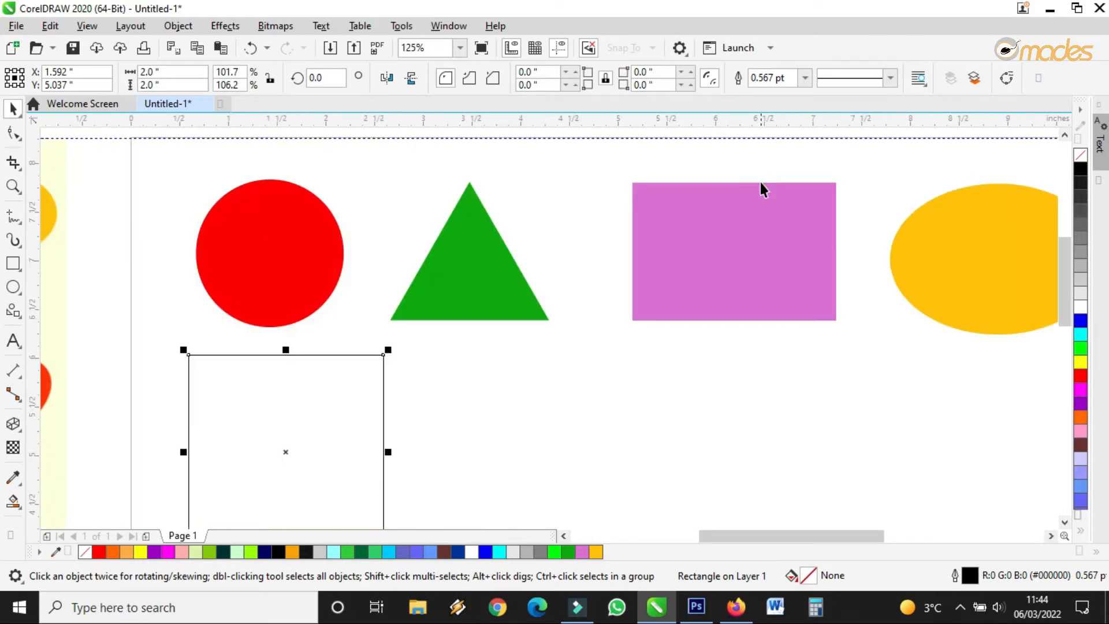
click(754, 194)
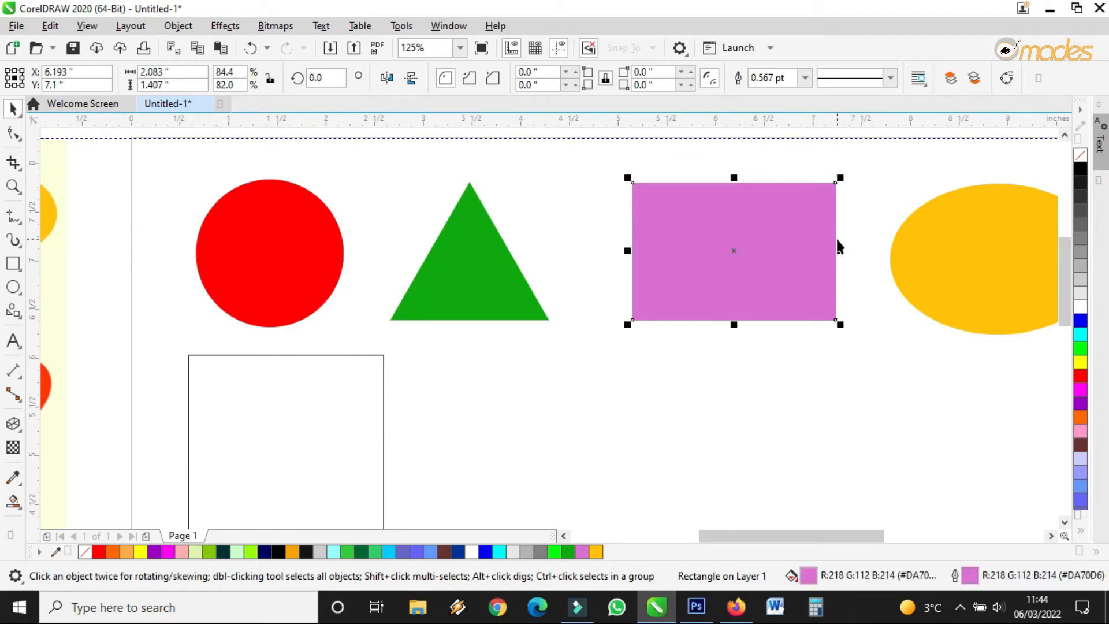
scroll(836, 247, down, 1)
scroll(504, 303, down, 1)
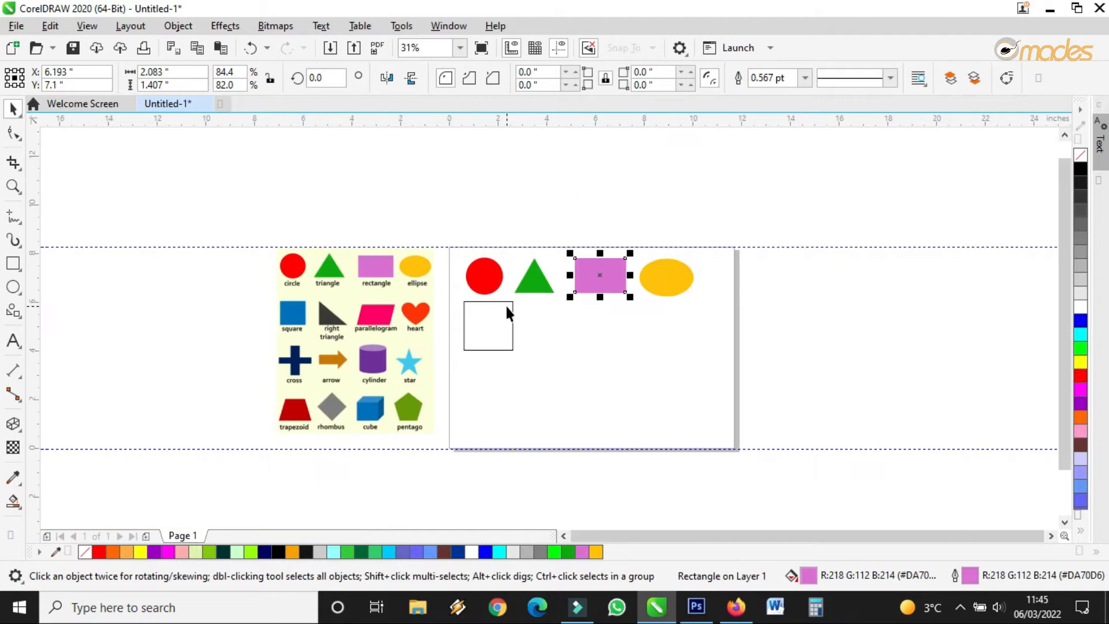
Step: Fill the drawn square with the blue (#0070C0) sampled from the chart's square and set its outline width to None
scroll(478, 319, up, 1)
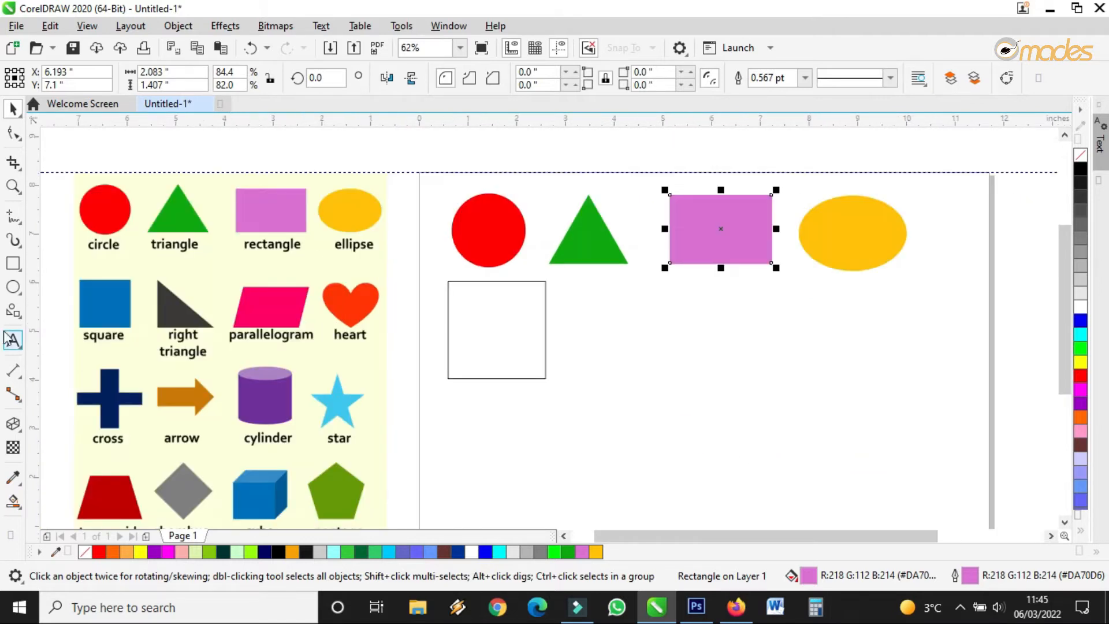
click(12, 477)
click(116, 298)
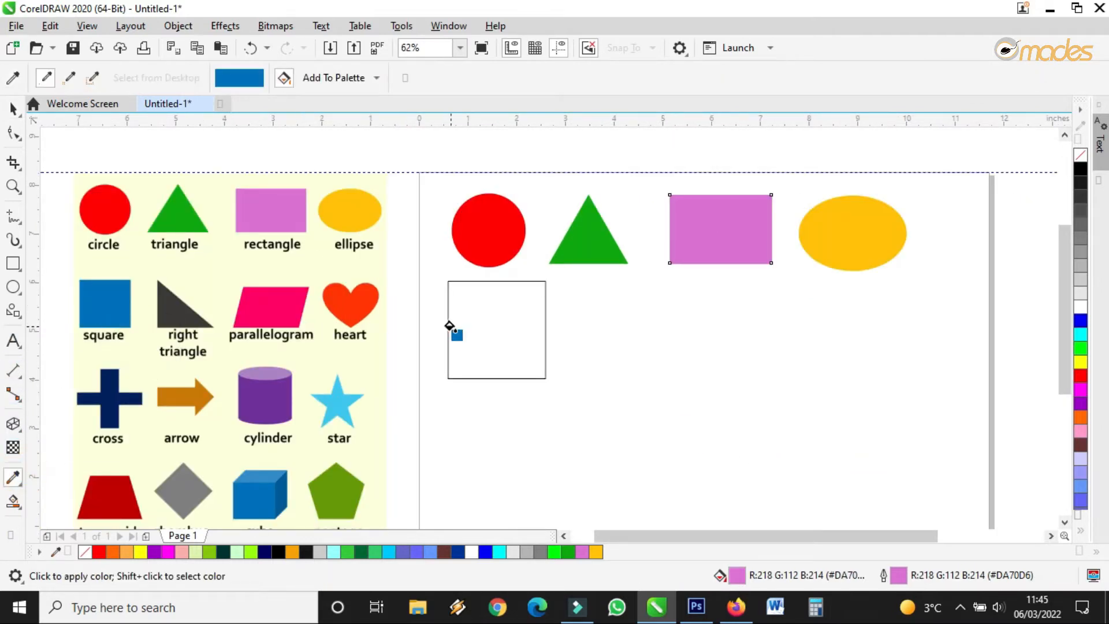
click(451, 324)
click(13, 108)
click(520, 312)
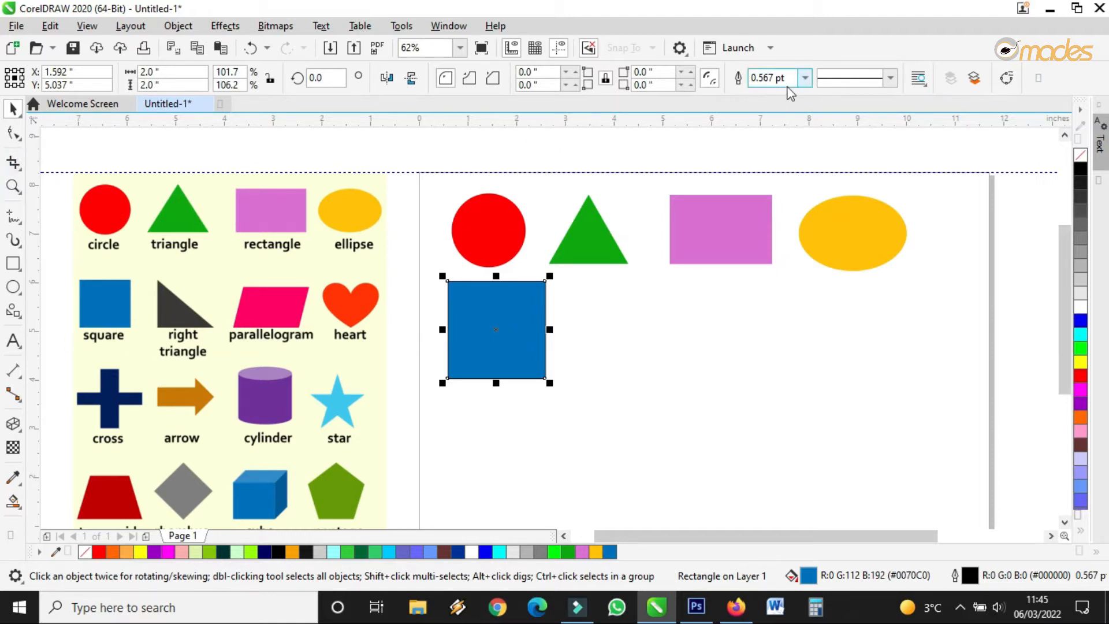
click(804, 78)
click(763, 92)
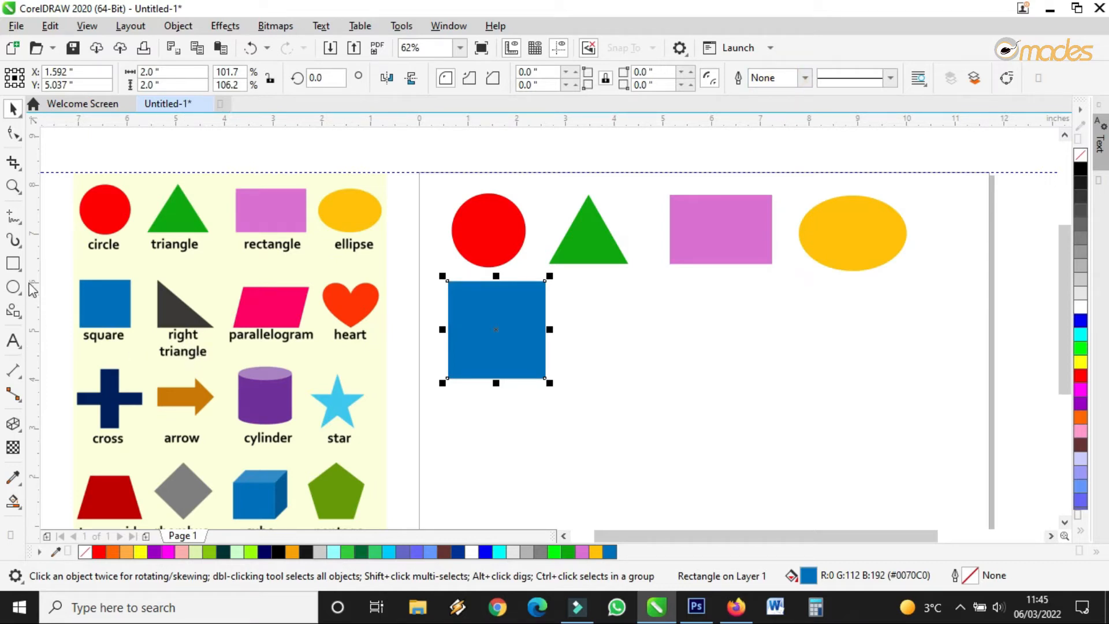
Step: Draw a right triangle from the basic common shapes, about 2.08 inches wide and high, beside the blue square
click(22, 315)
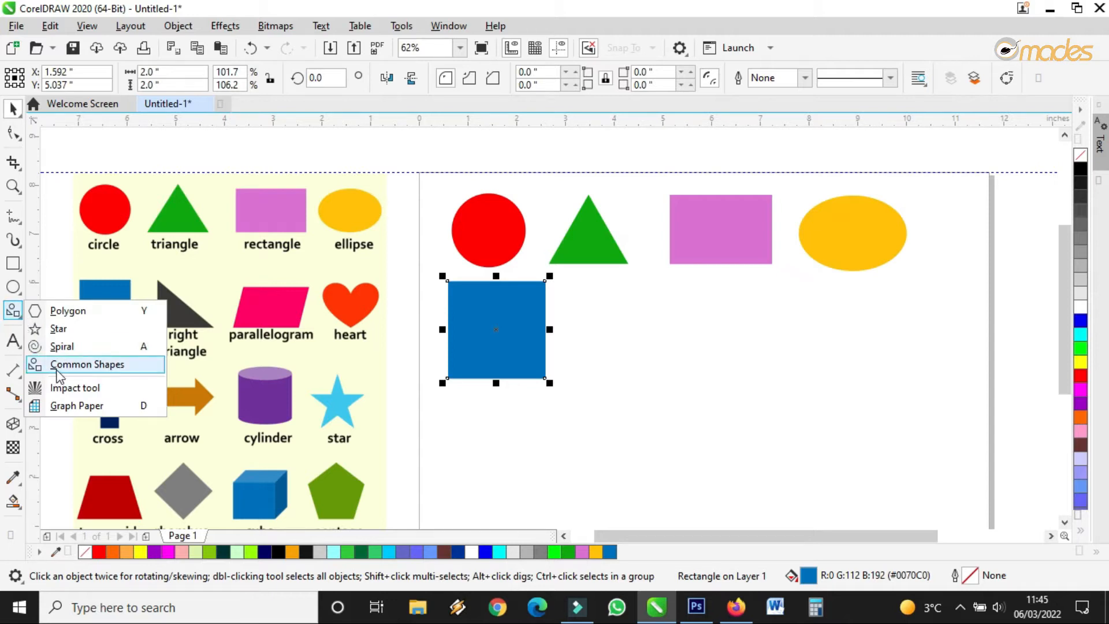
click(55, 365)
click(443, 78)
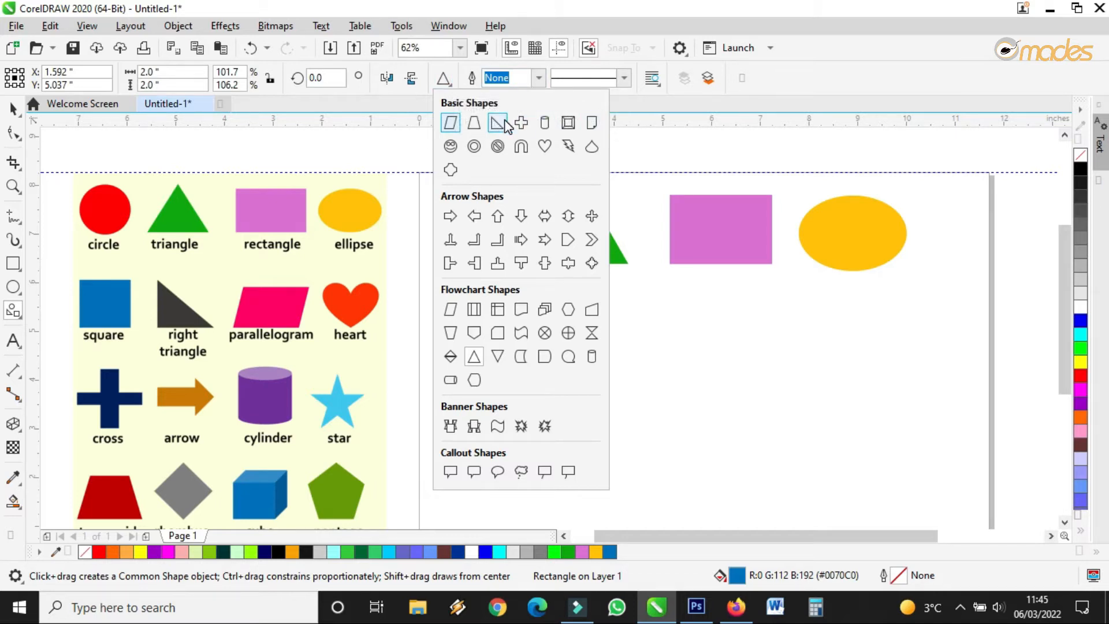
click(500, 124)
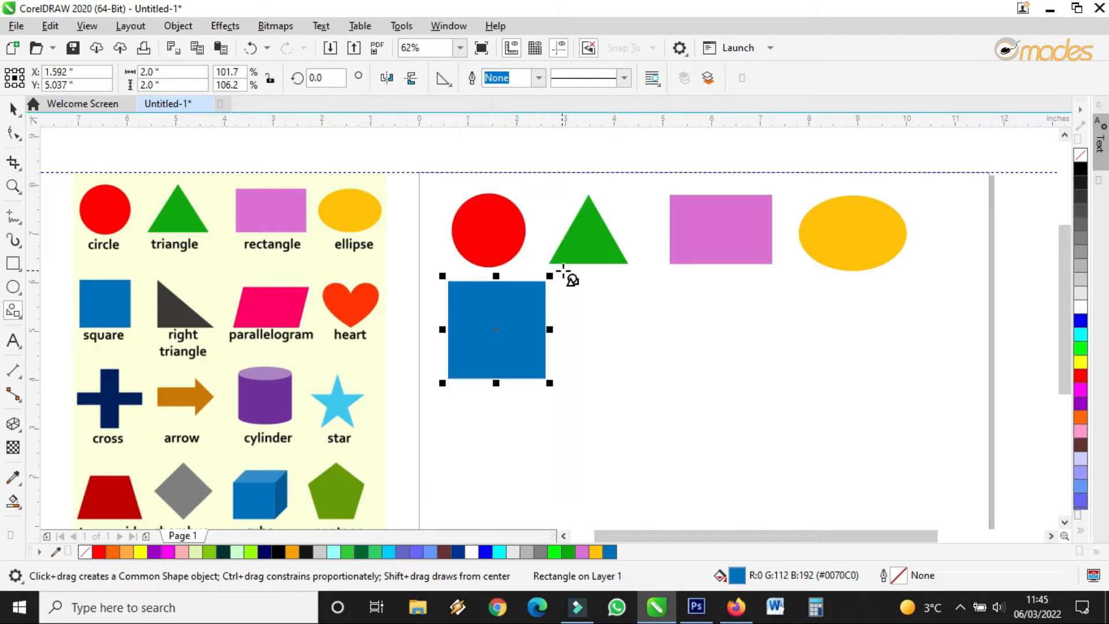
drag(570, 279, 673, 382)
click(13, 108)
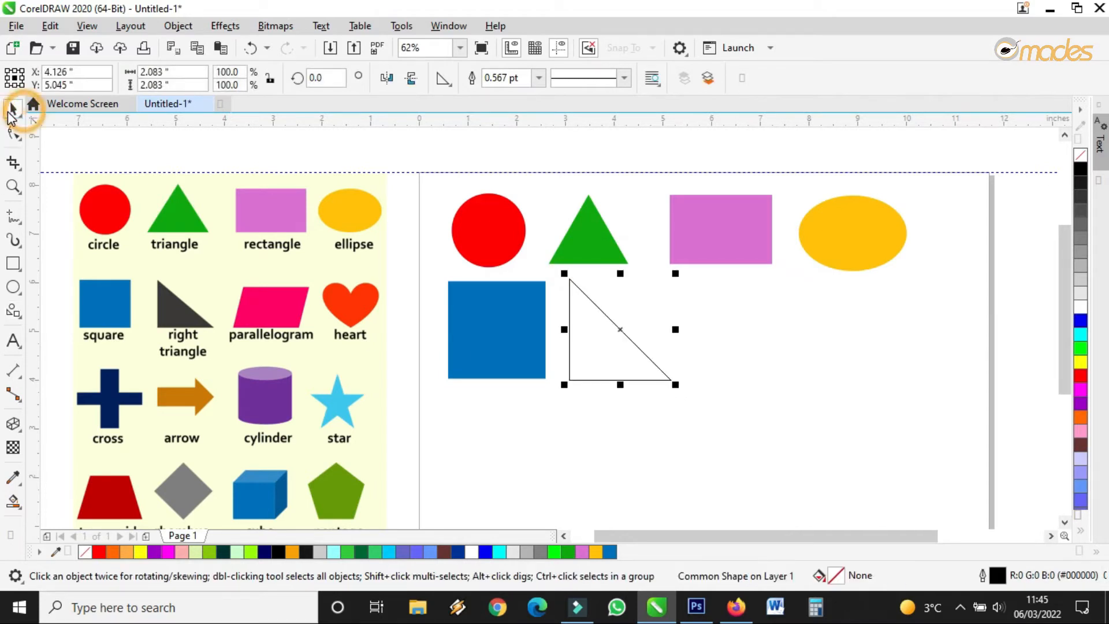
Step: Fill the drawn right triangle with the dark grey (#3B3837) sampled from the chart's right triangle
click(13, 476)
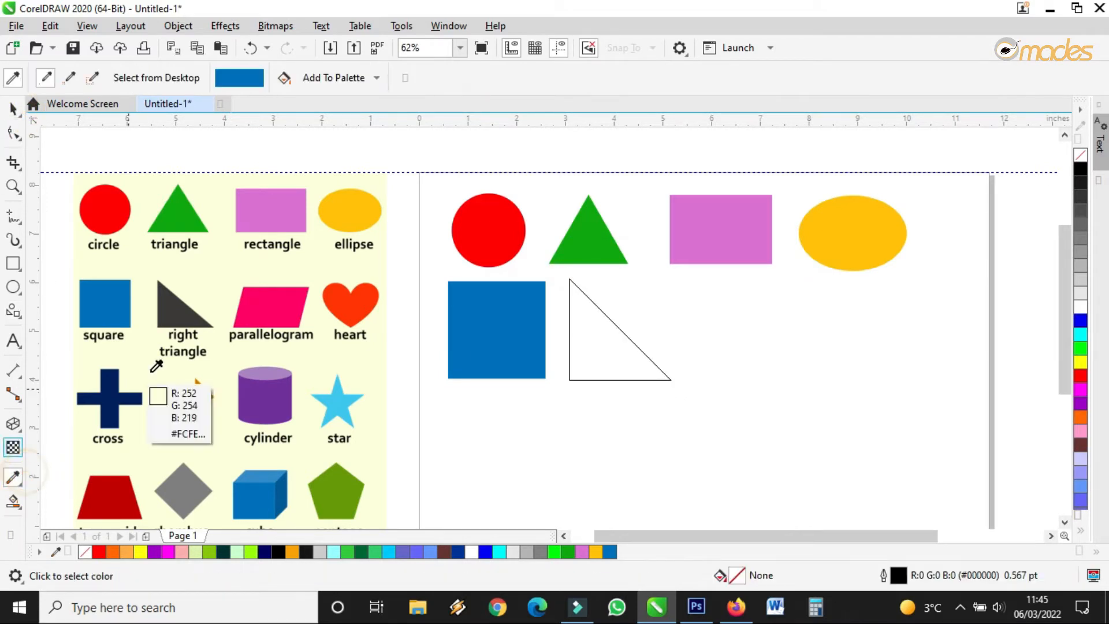
click(170, 305)
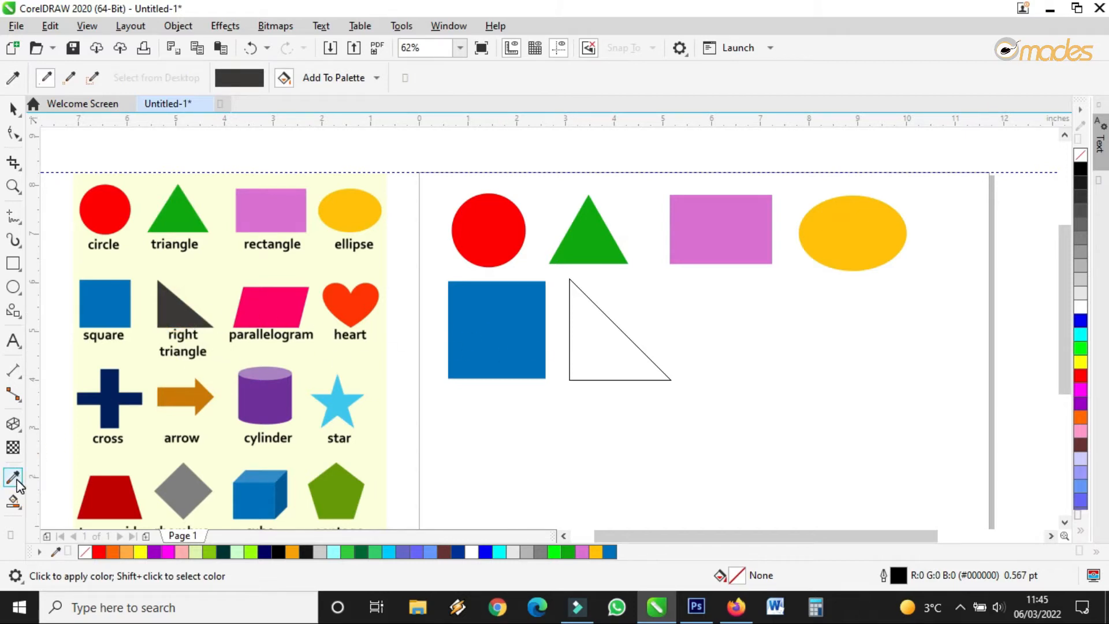
click(599, 331)
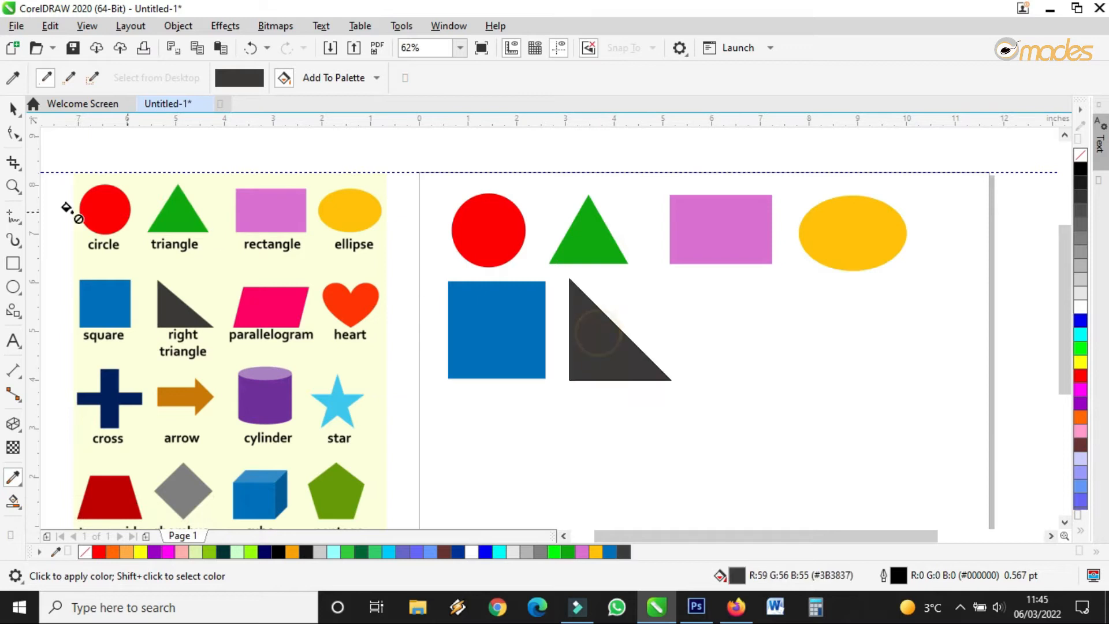
click(13, 108)
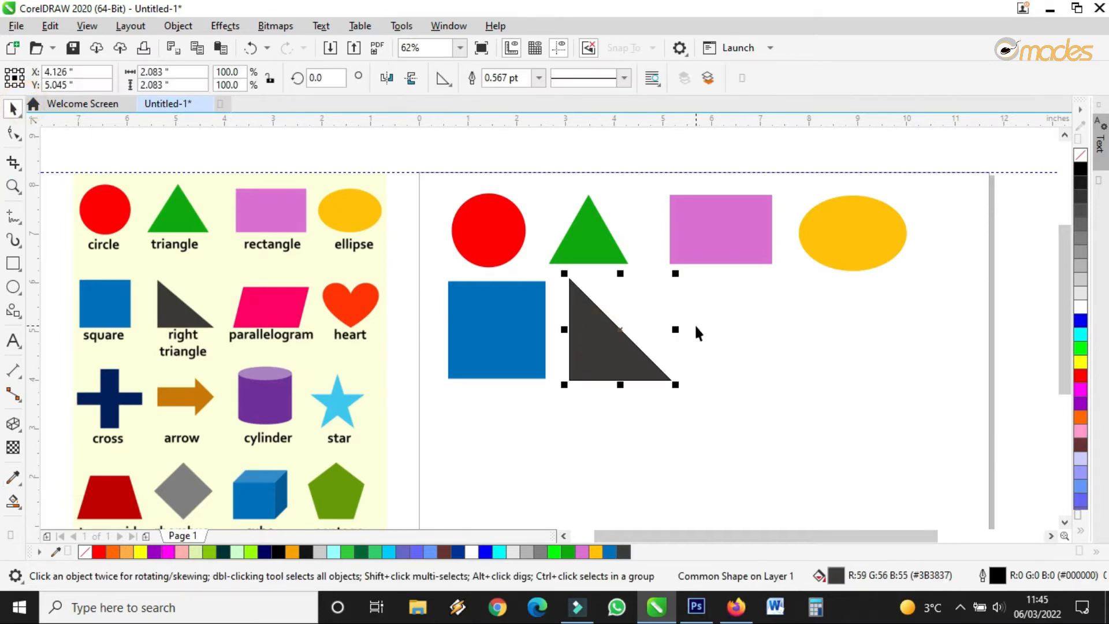
Step: Draw a closed right triangle about 2.1 inches wide and 2.08 inches high from connected straight Freehand lines beside the dark grey triangle
click(13, 216)
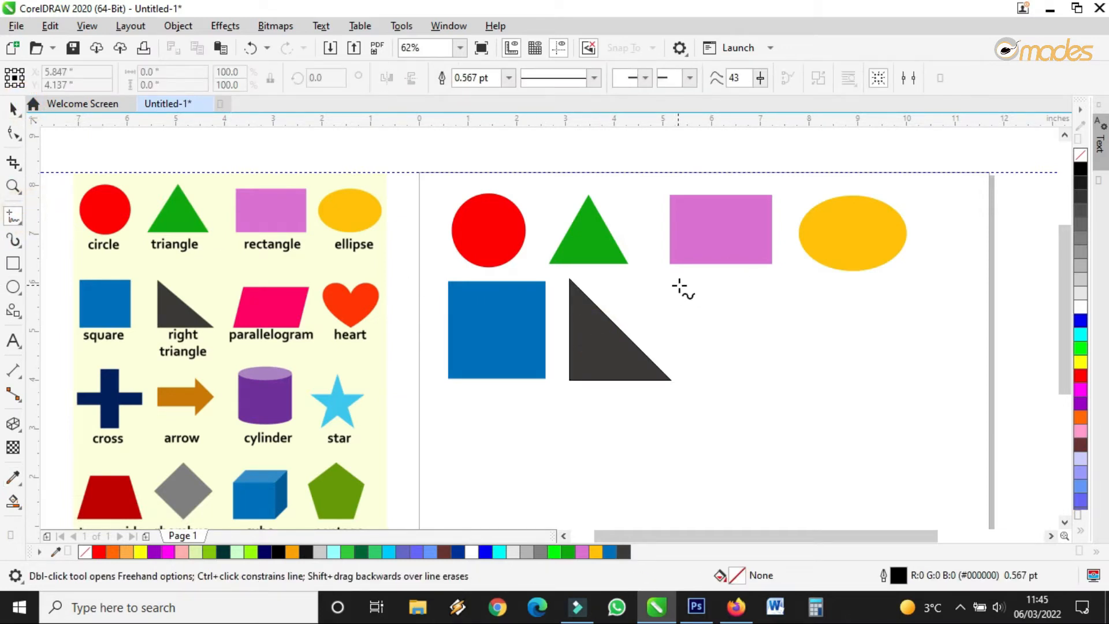
click(682, 277)
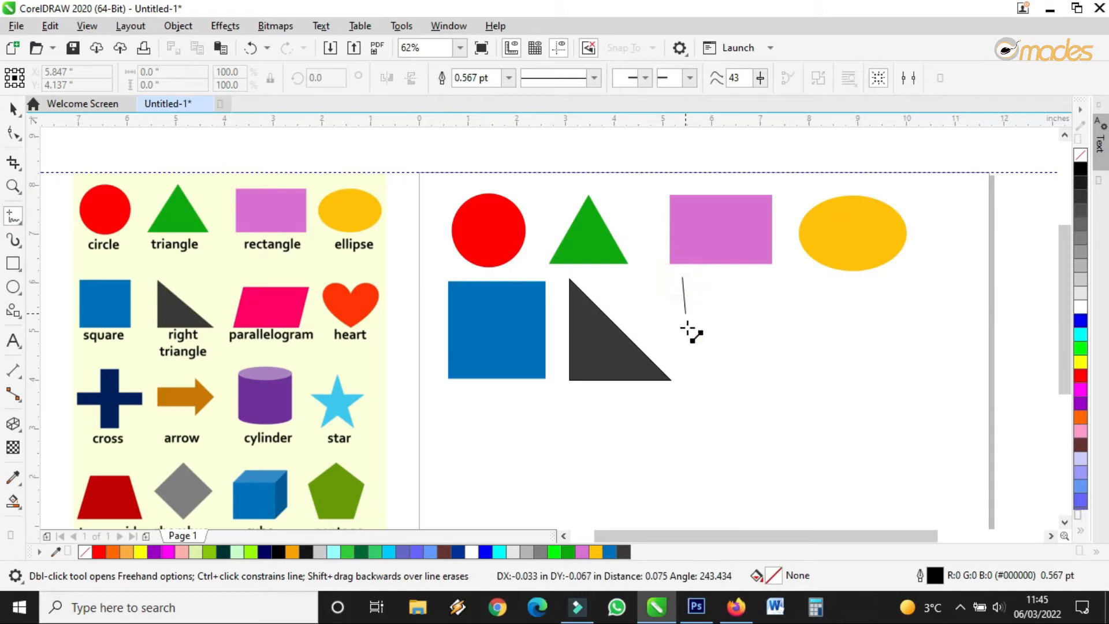
click(682, 378)
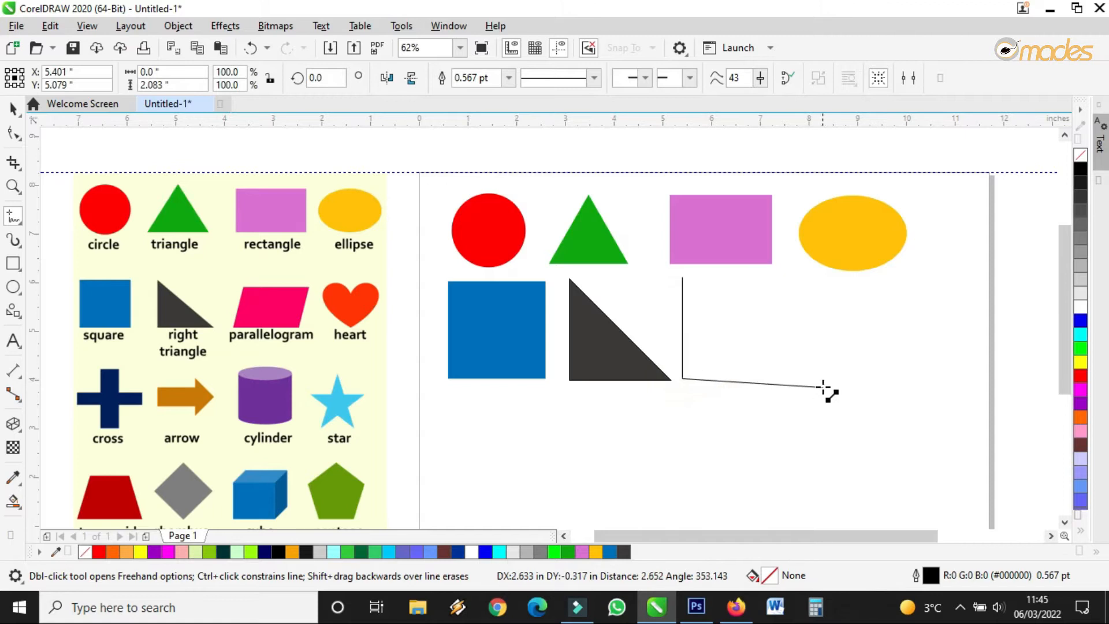
click(785, 378)
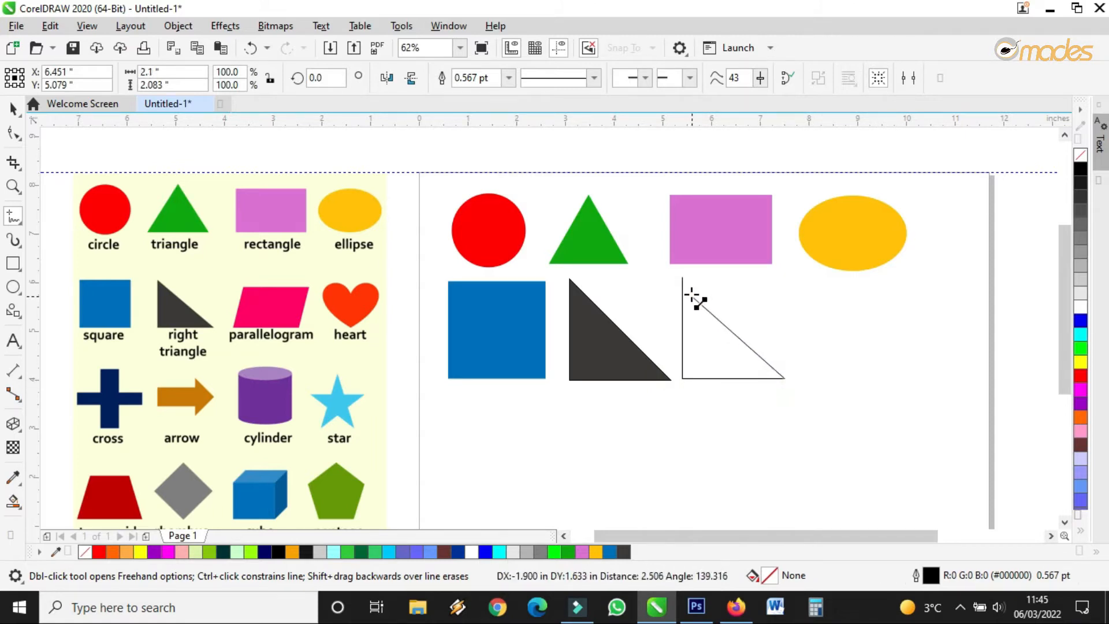
click(682, 278)
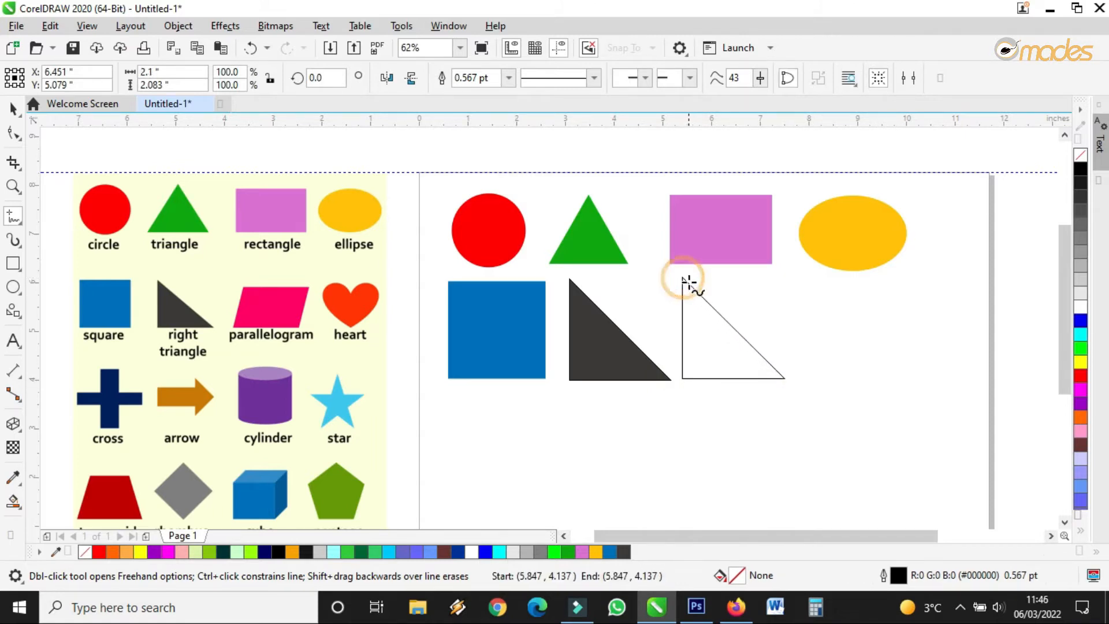
Step: Fill the line-drawn triangle with the dark grey (#3B3837) sampled from the neighbouring triangle and delete it
click(13, 476)
click(613, 371)
click(692, 365)
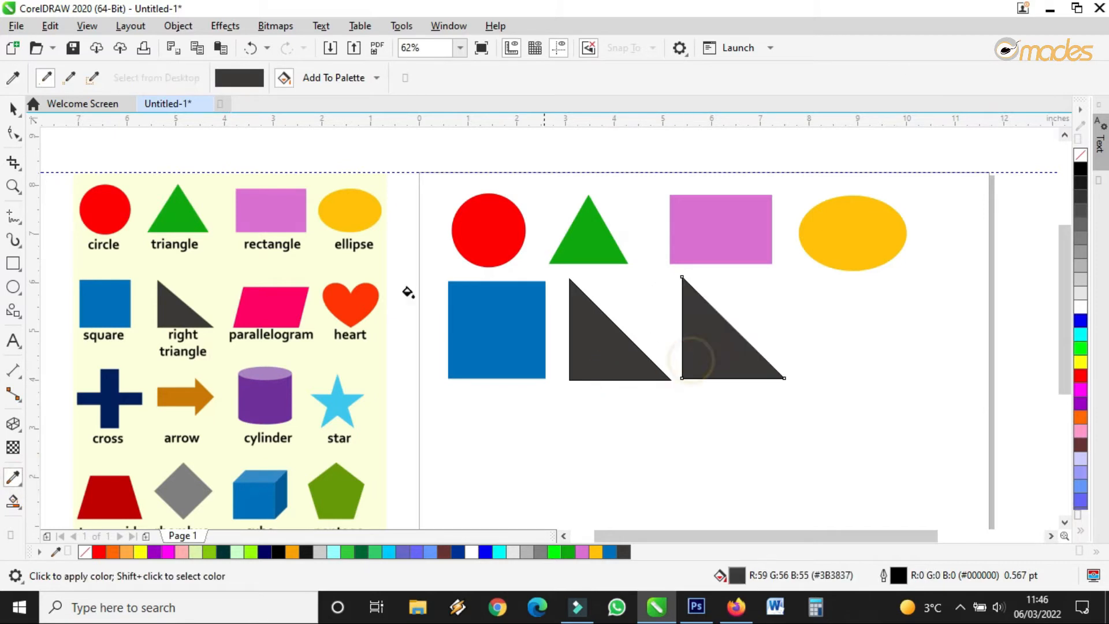
click(14, 108)
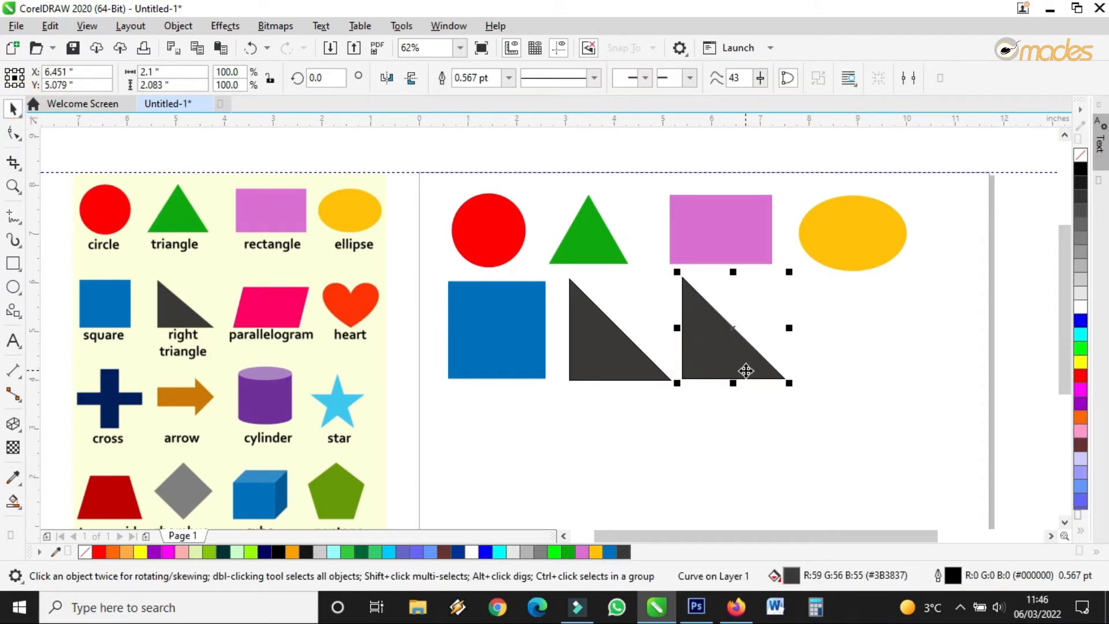
key(Delete)
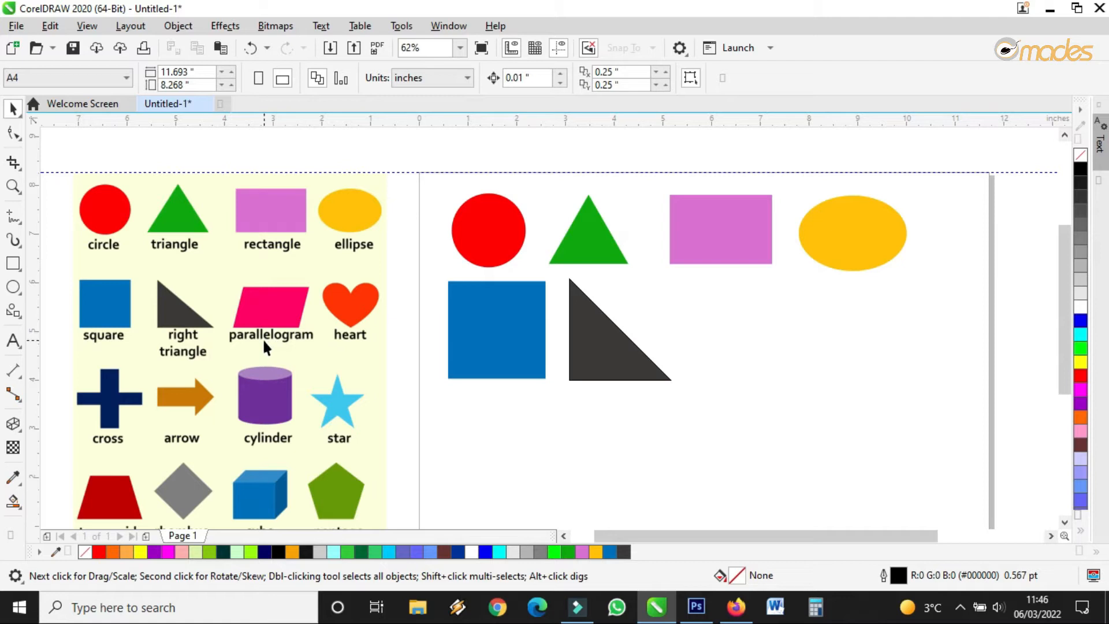
Step: Draw a flowchart parallelogram about 2.97 inches wide beside the dark grey triangle and reduce its height to about 1.33 inches
scroll(270, 342, up, 2)
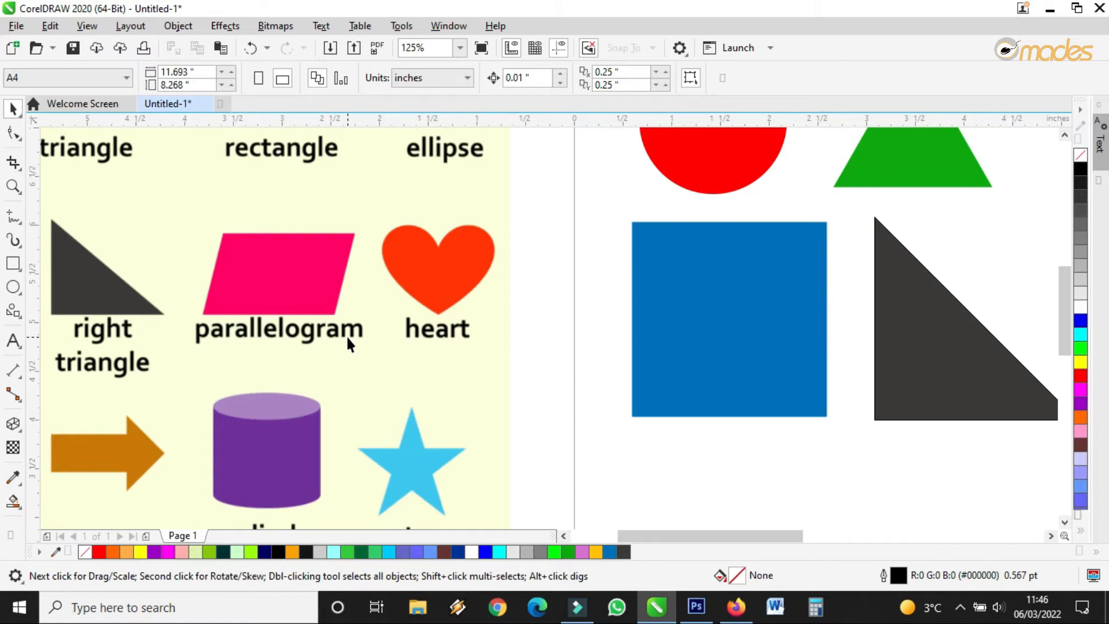
scroll(418, 346, down, 5)
scroll(561, 354, up, 2)
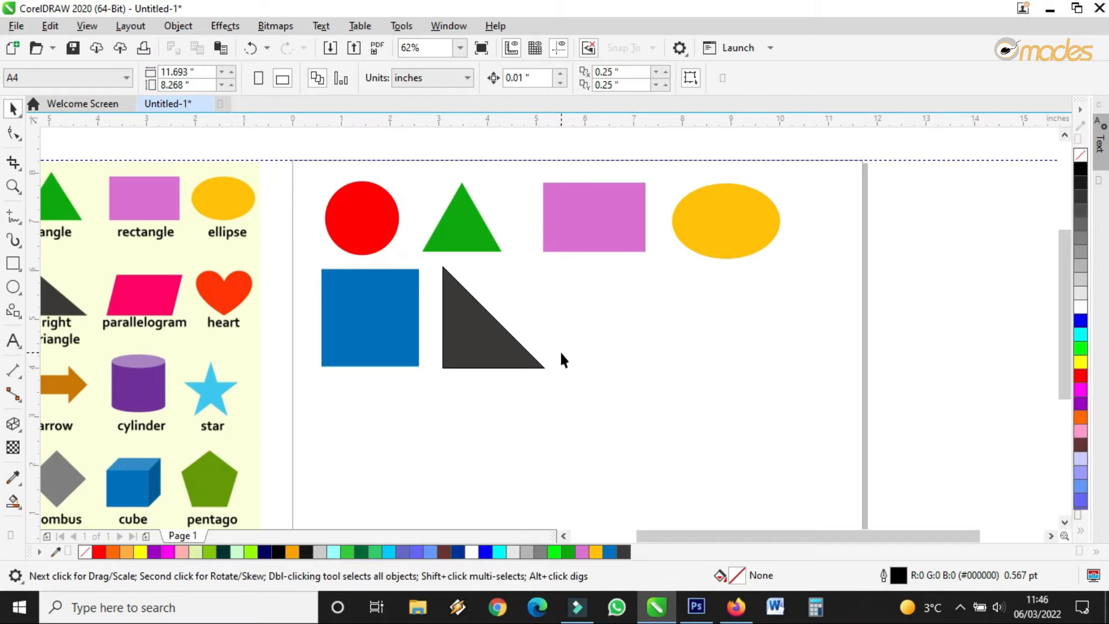
click(22, 315)
click(55, 363)
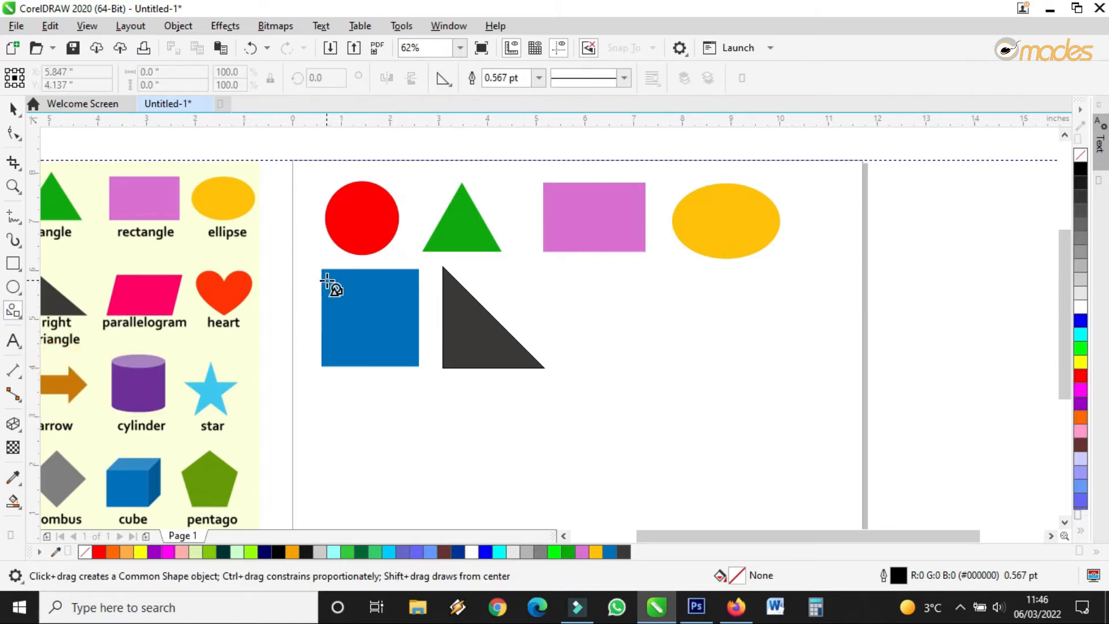
click(445, 79)
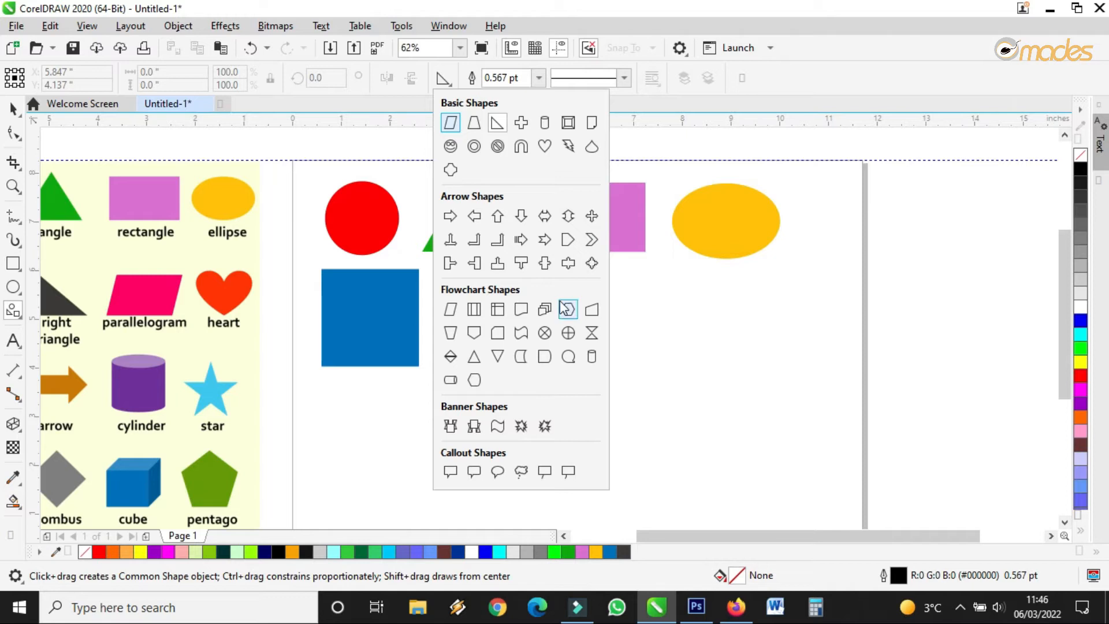
click(454, 310)
mouse_move(555, 279)
mouse_down()
mouse_move(583, 330)
mouse_move(703, 379)
mouse_move(735, 379)
mouse_move(595, 371)
mouse_move(702, 368)
mouse_up()
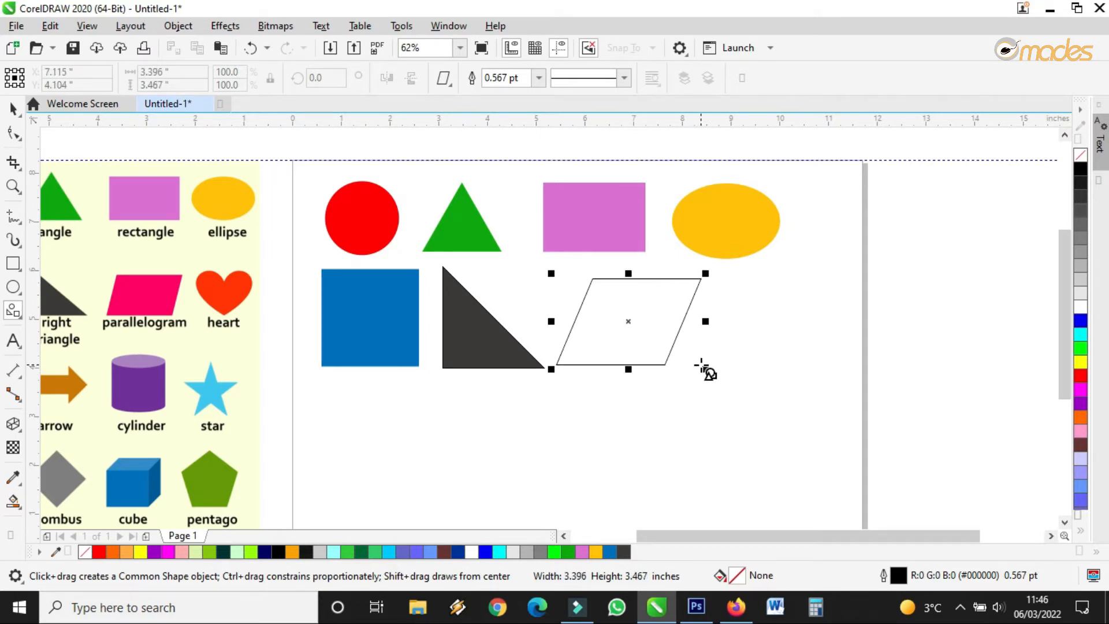
click(14, 107)
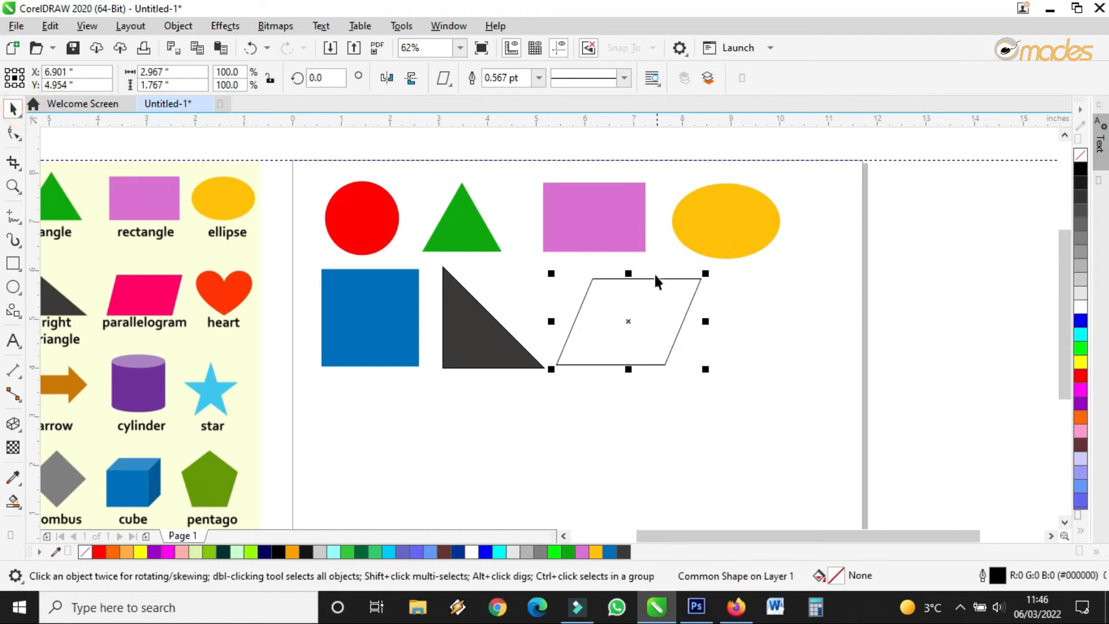
drag(629, 275, 638, 311)
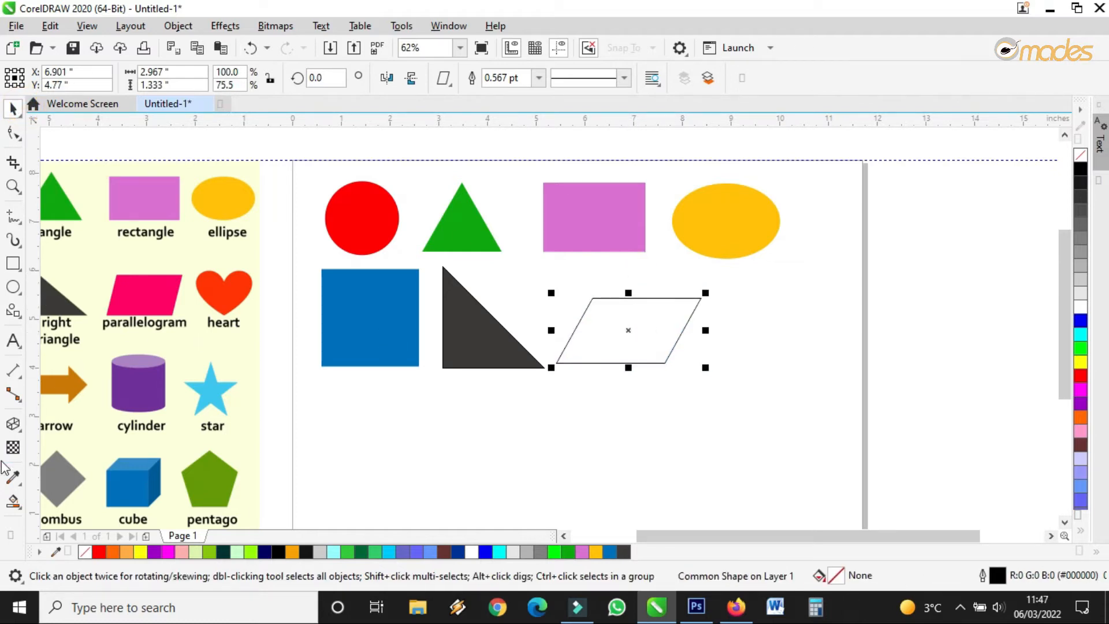
Step: Fill the parallelogram with the pink (#FF0066) sampled from the chart's parallelogram
click(13, 477)
click(153, 307)
click(618, 332)
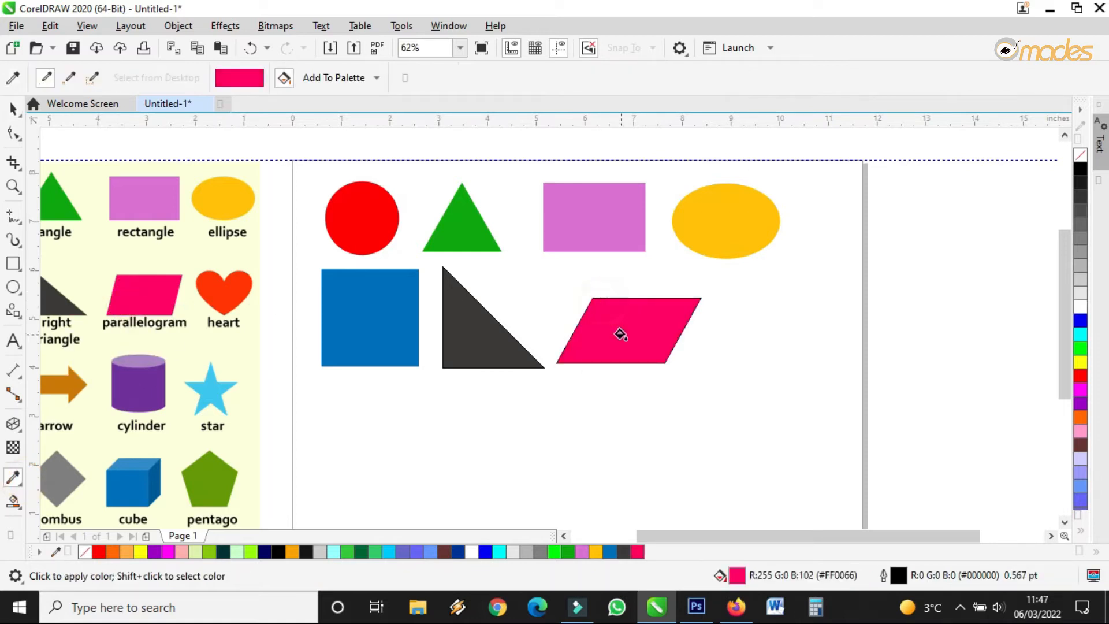
click(13, 108)
Step: Skew the pink parallelogram slightly to a width of about 2.79 inches and delete it
click(652, 329)
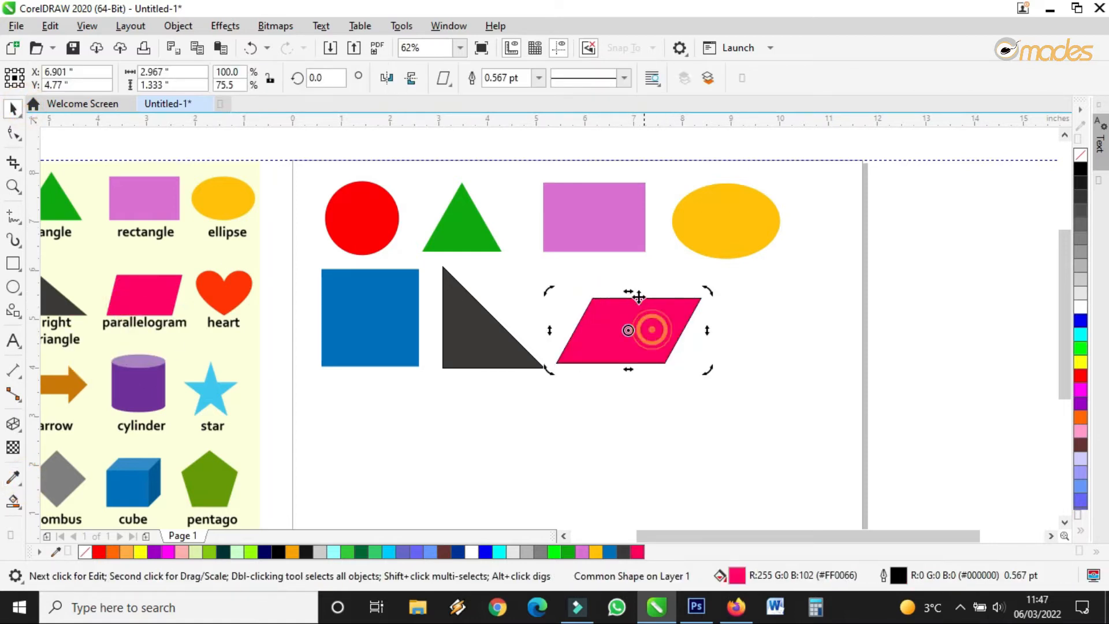
drag(628, 291, 618, 289)
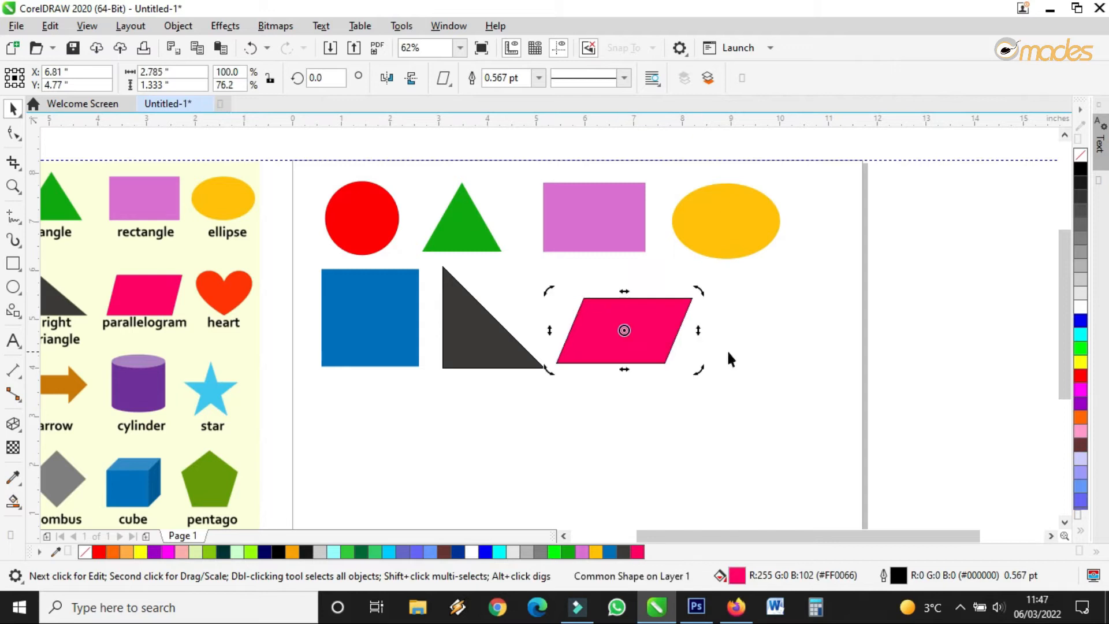
click(728, 353)
click(635, 331)
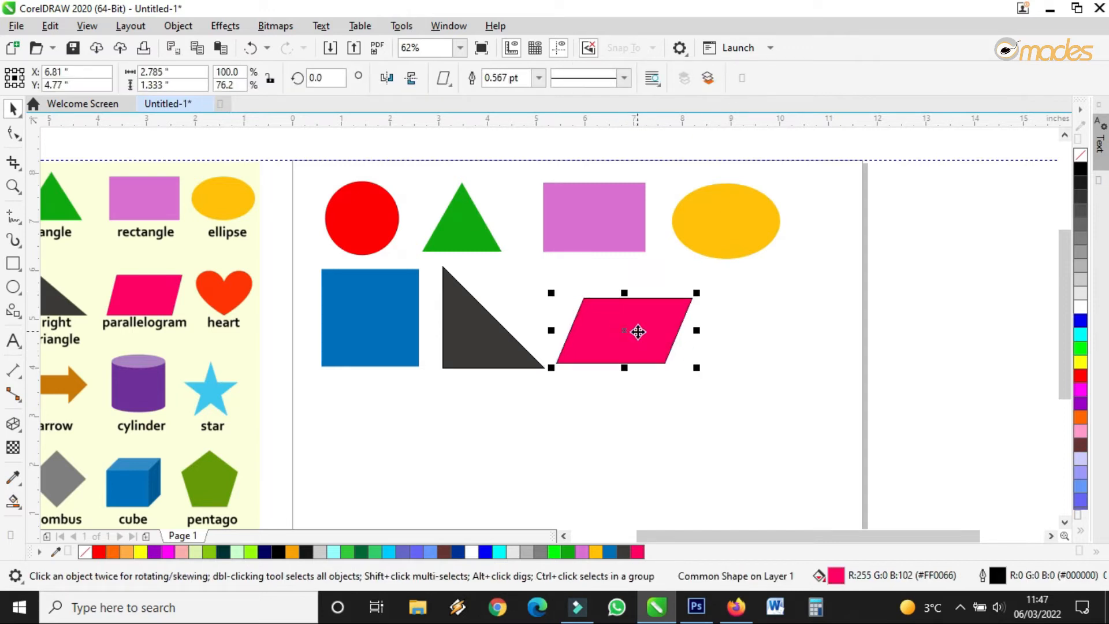
key(Delete)
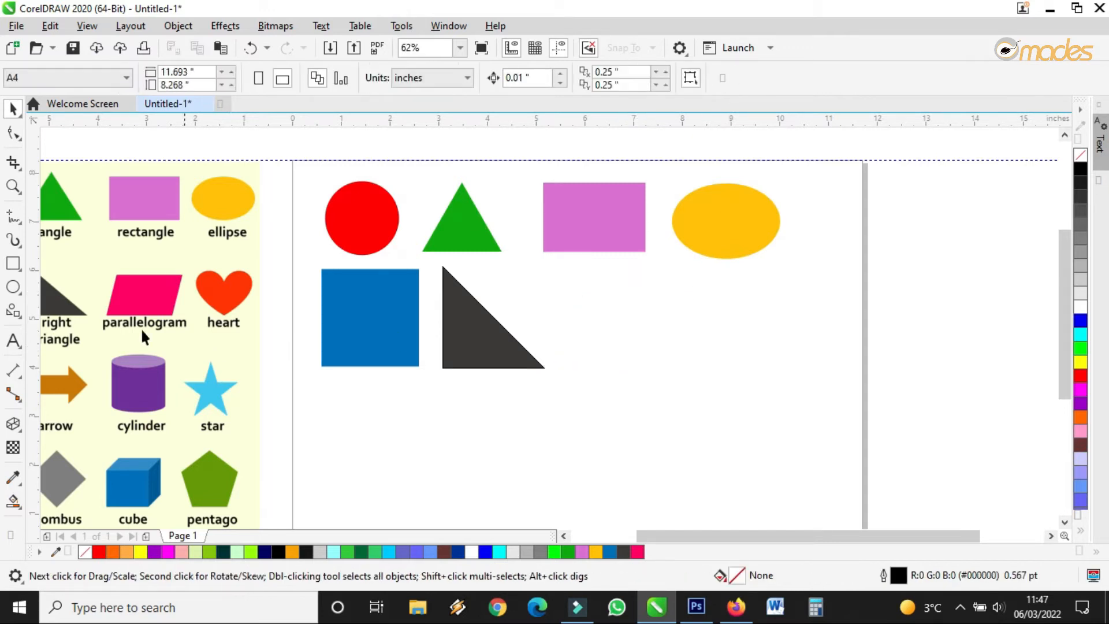
Step: Draw a closed parallelogram about 2.92 inches wide and 1.45 inches high from connected straight Freehand lines beside the dark grey triangle
click(13, 216)
click(870, 31)
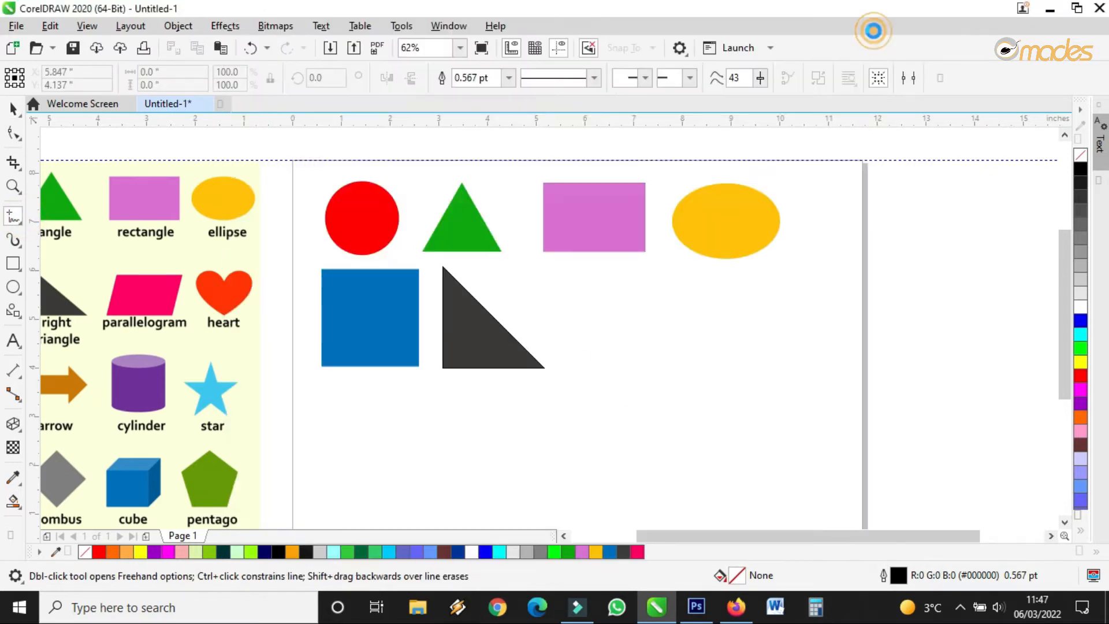
click(560, 363)
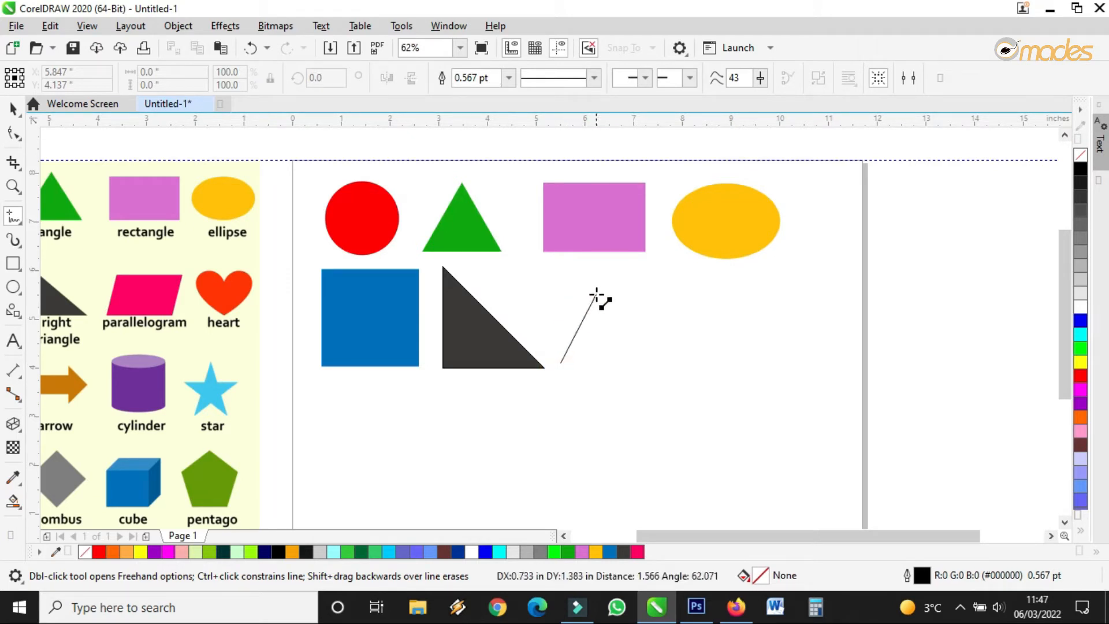
click(592, 294)
click(592, 293)
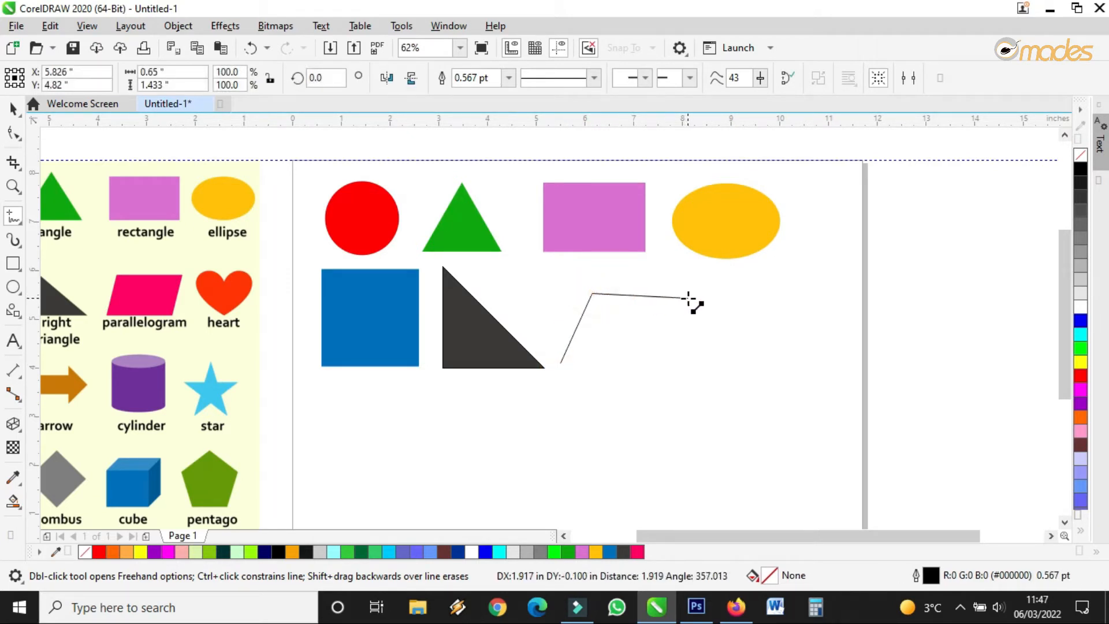
double_click(702, 293)
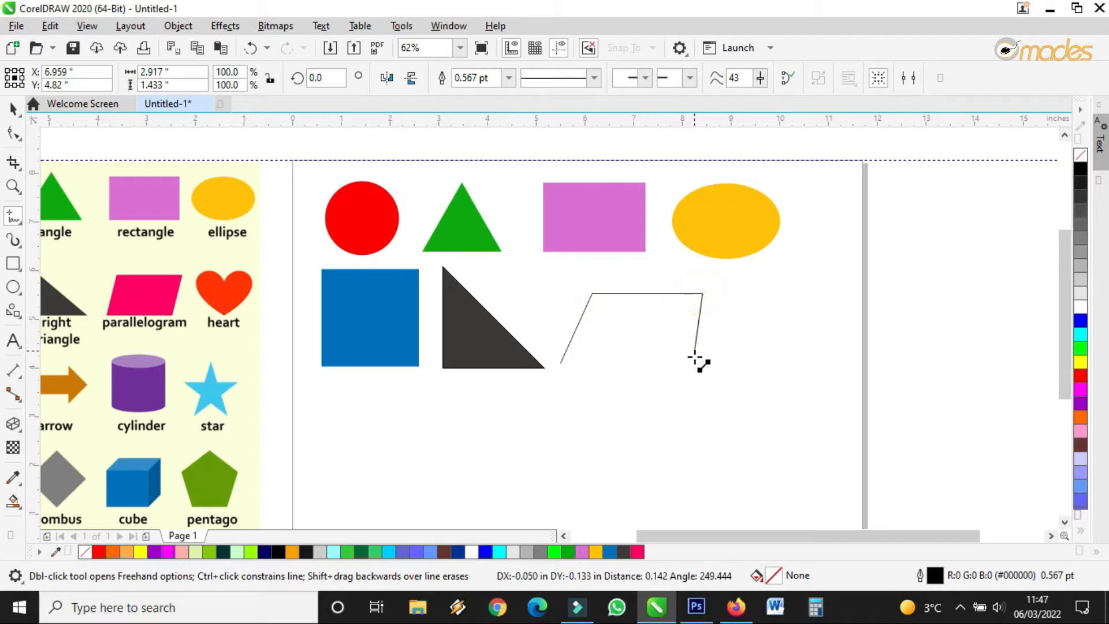
click(670, 364)
click(562, 363)
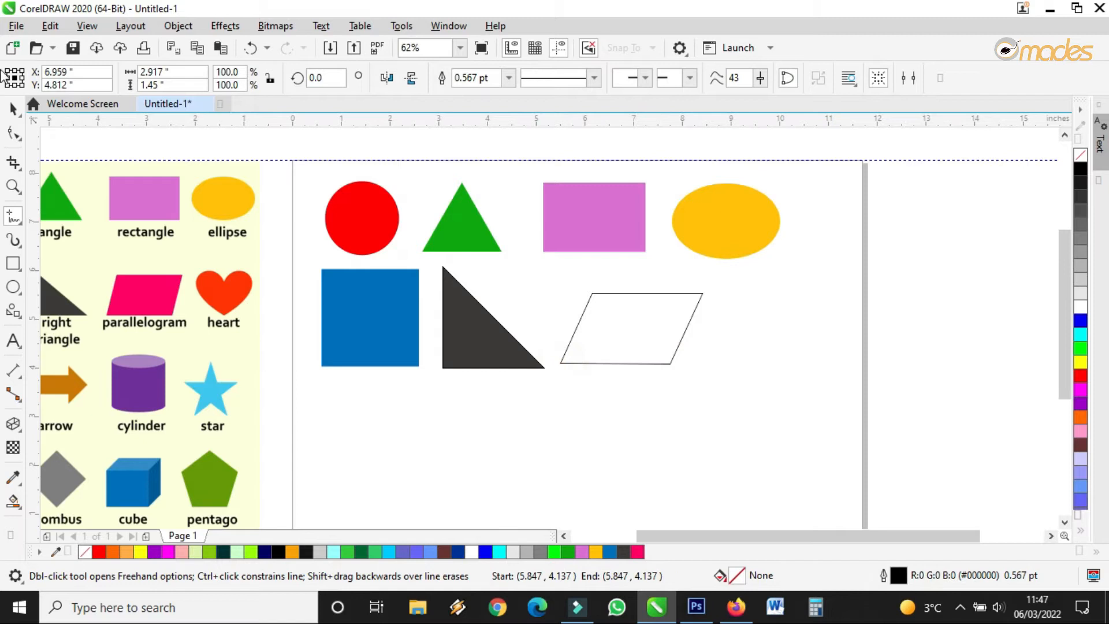
click(13, 108)
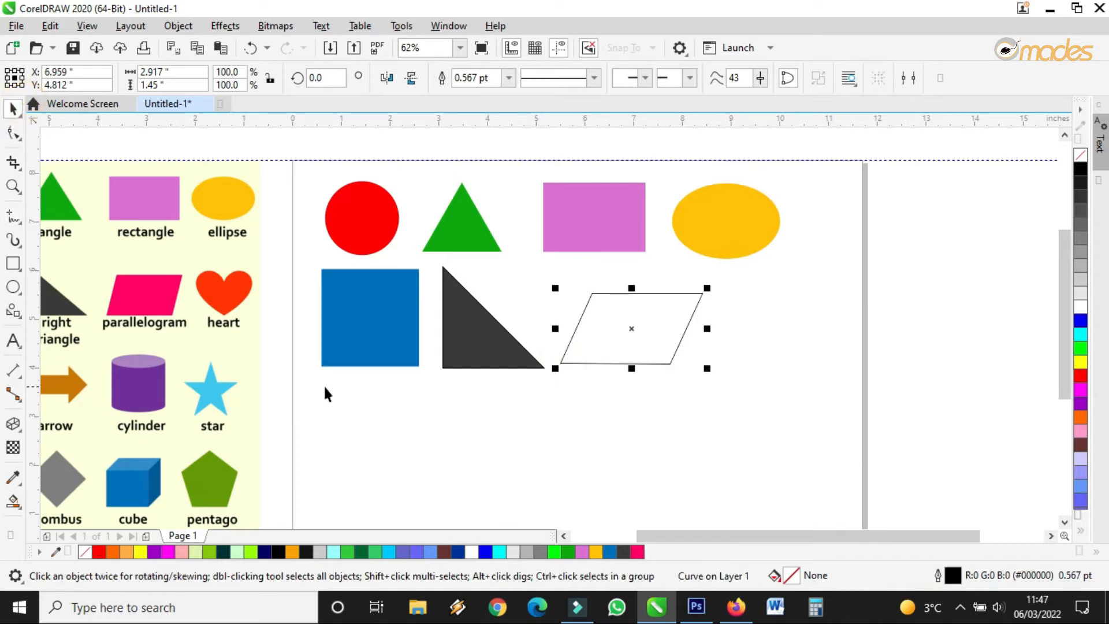
Step: Fill the freehand-drawn parallelogram with the pink (#FF0066) sampled from the chart's parallelogram and remove its outline
click(13, 477)
click(144, 297)
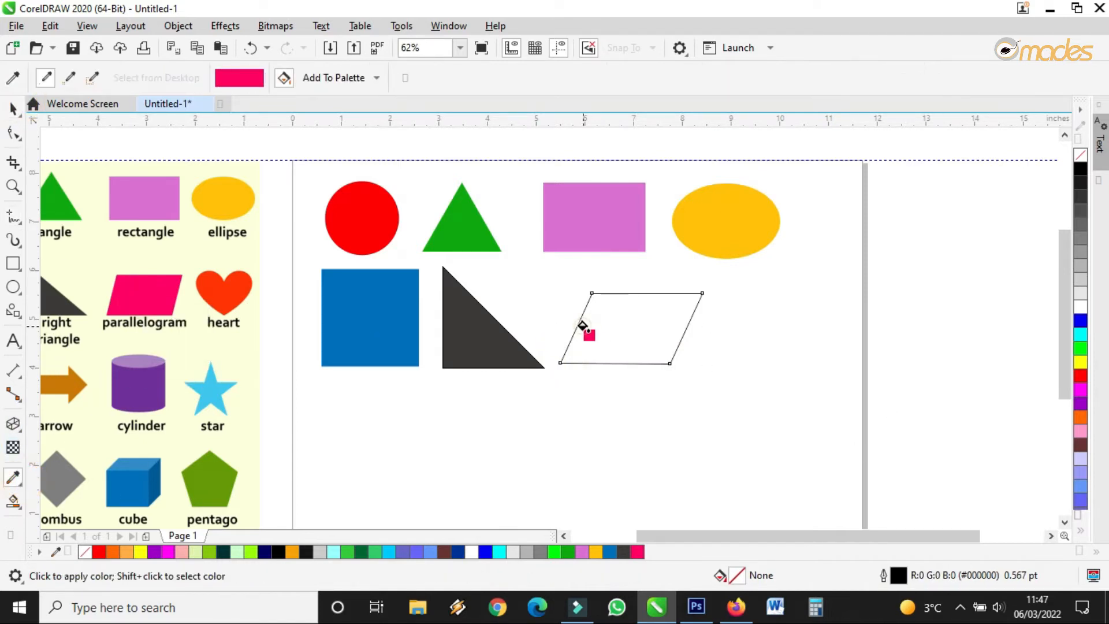
click(583, 327)
click(13, 108)
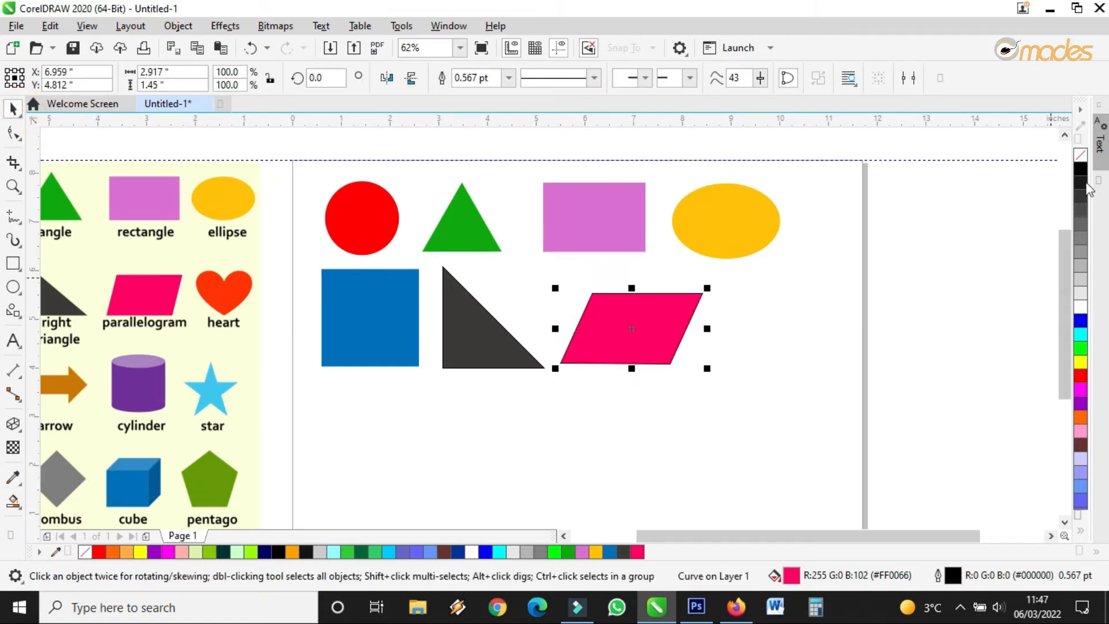
right_click(1080, 155)
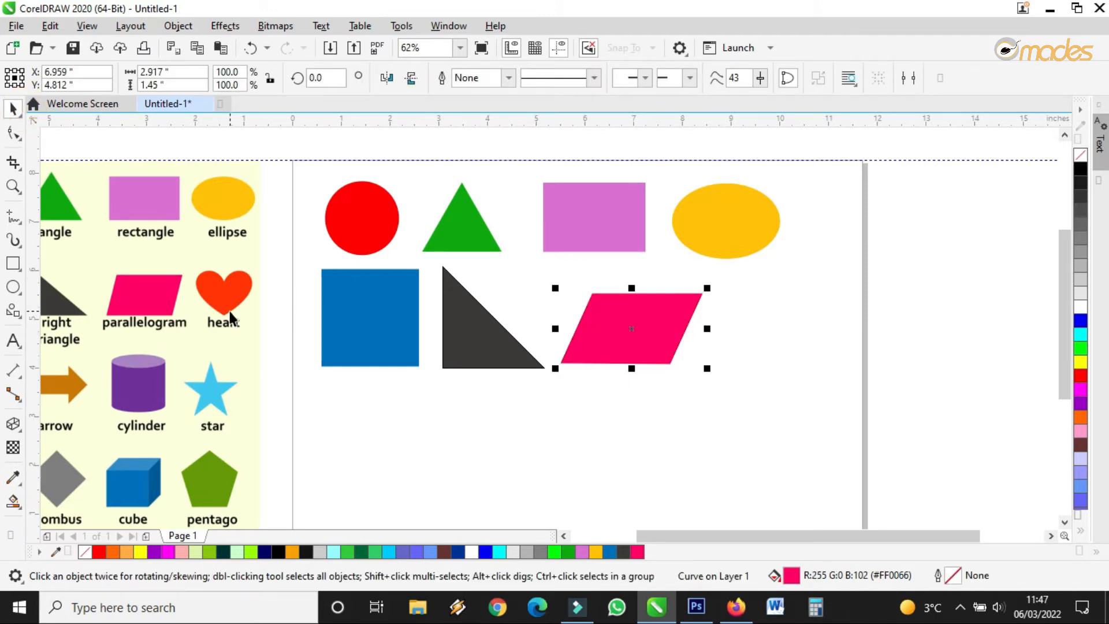
Step: Draw a basic heart shape about 2.1 inches wide and 1.9 inches high beside the pink parallelogram
click(20, 318)
click(87, 364)
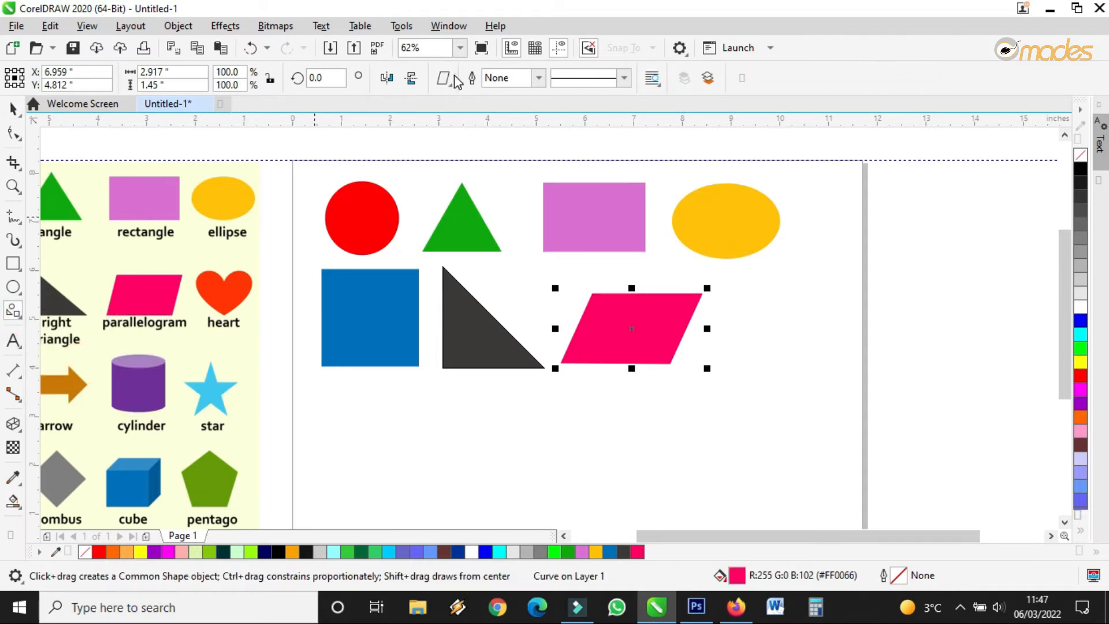
click(452, 77)
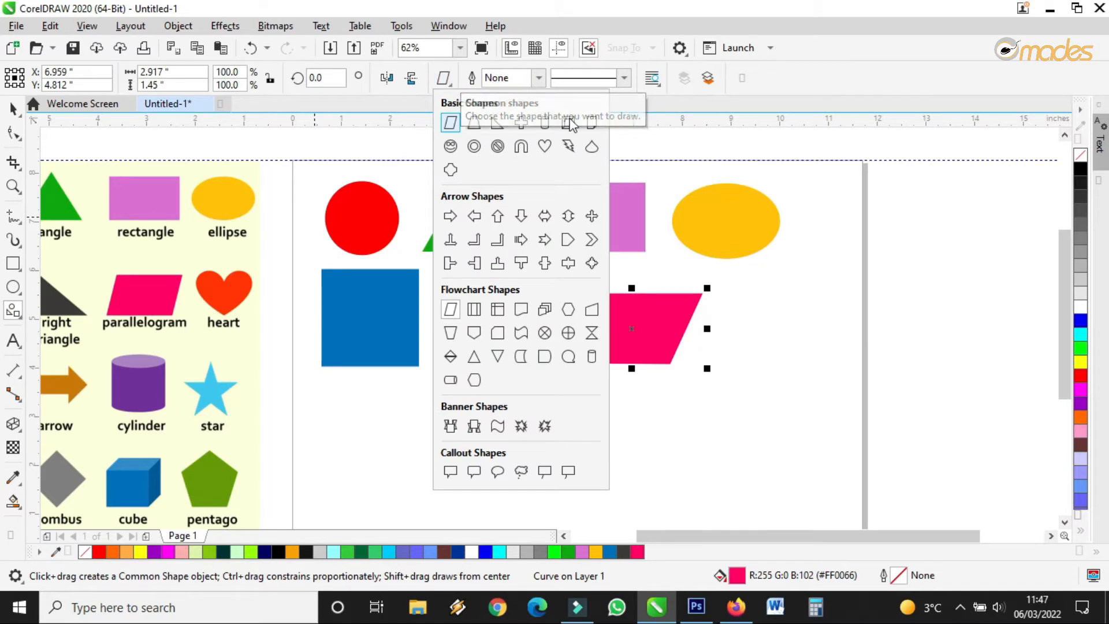
click(545, 147)
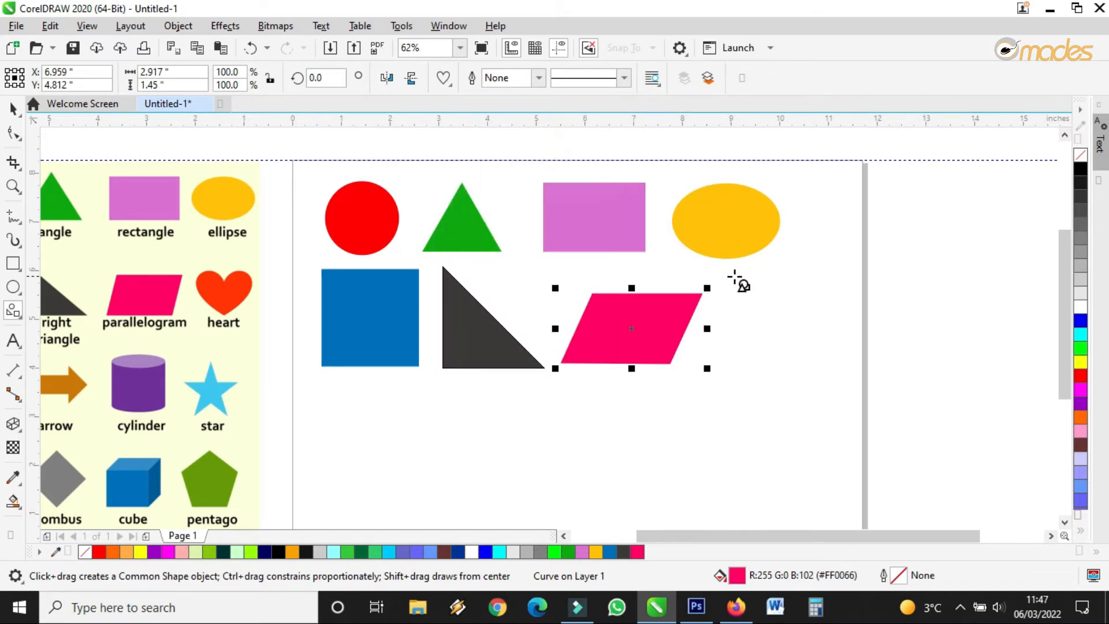
drag(722, 279, 834, 381)
scroll(834, 334, up, 3)
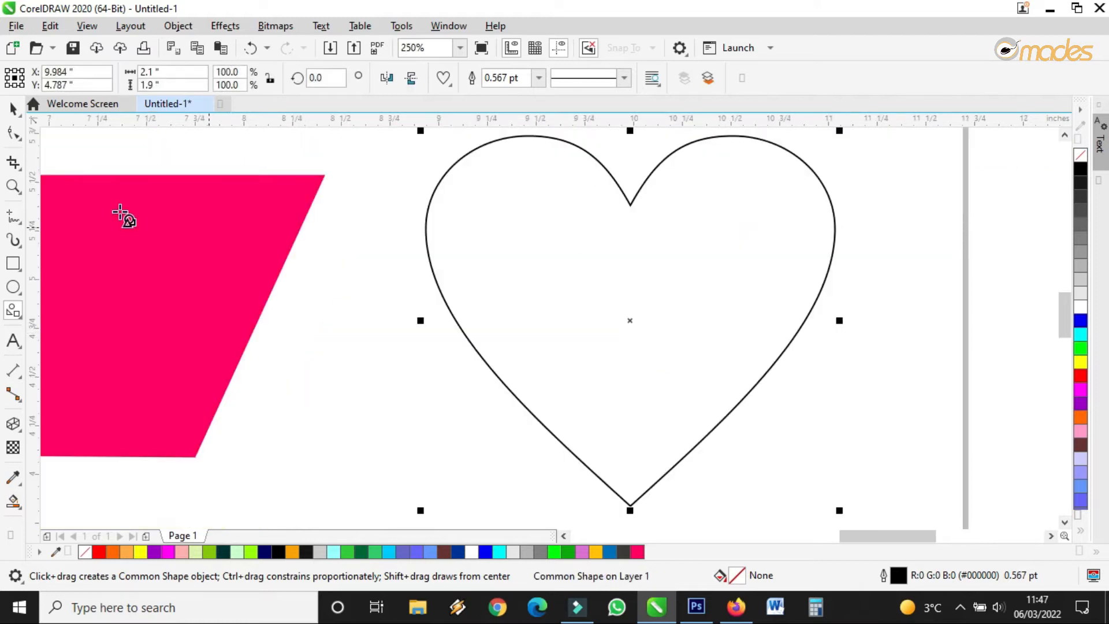
key(space)
scroll(684, 290, down, 3)
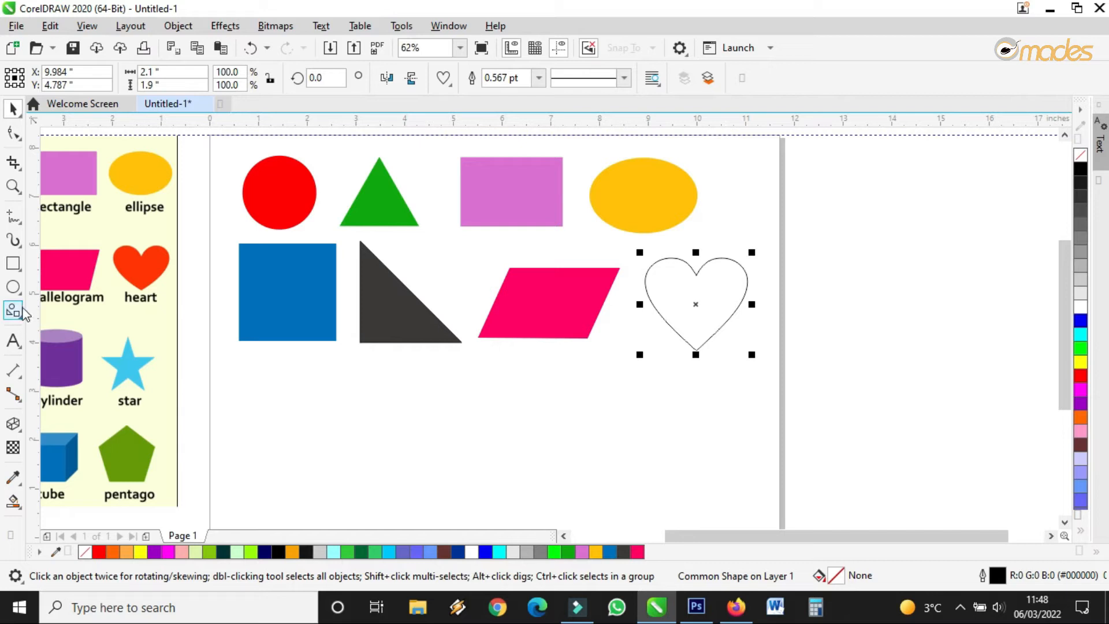
Step: Fill the heart with the orange-red (#FF3300) sampled from the chart's heart and delete the filled heart
click(13, 477)
click(141, 266)
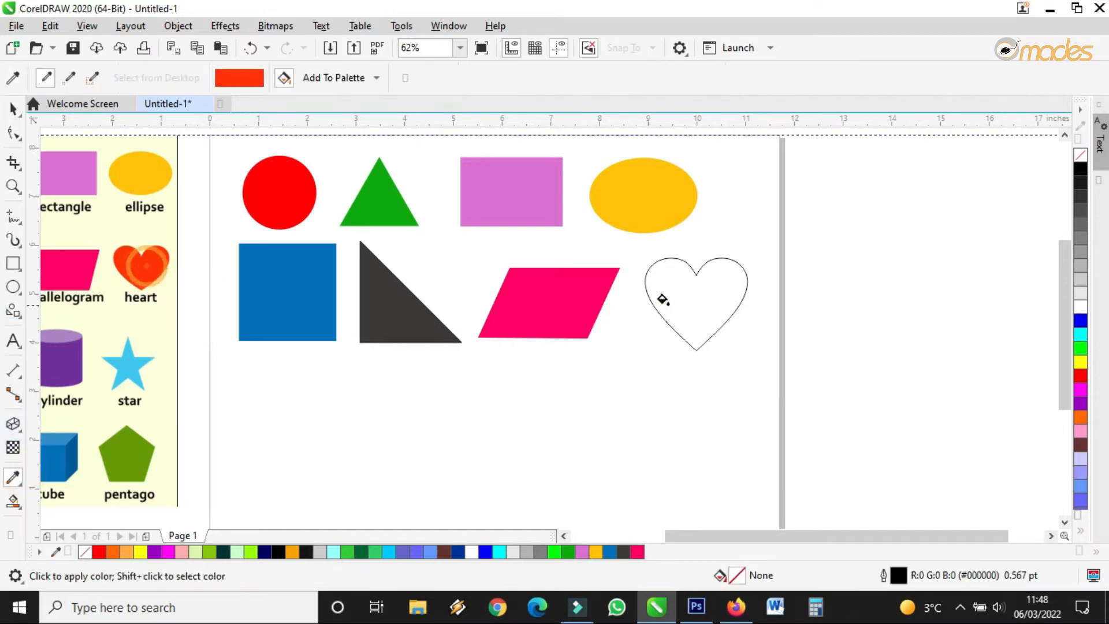
click(676, 293)
click(12, 108)
click(709, 313)
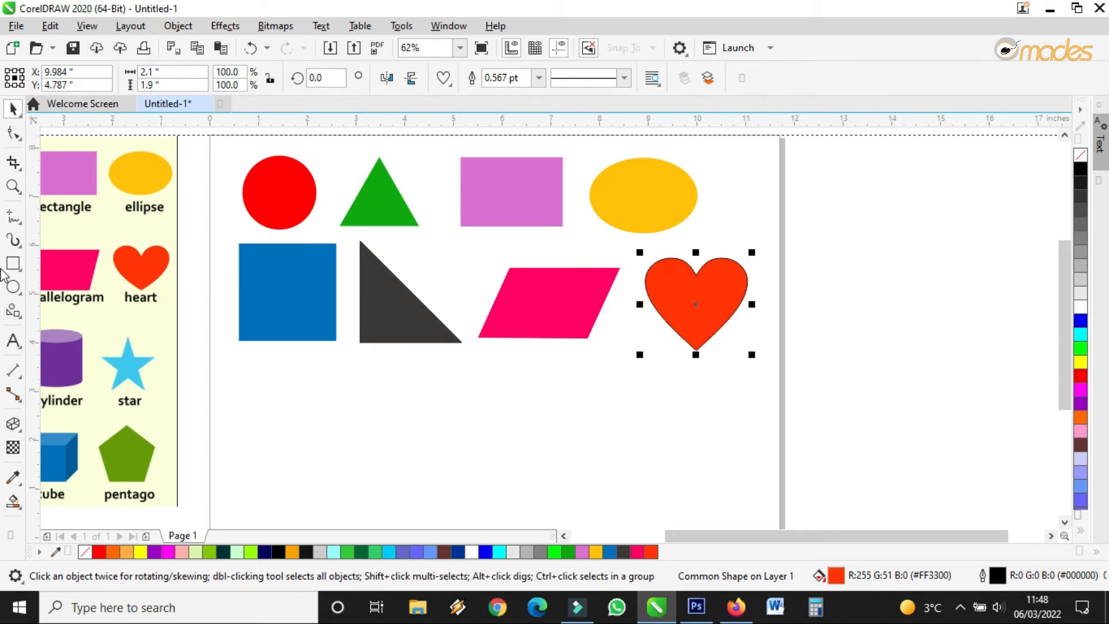
key(Delete)
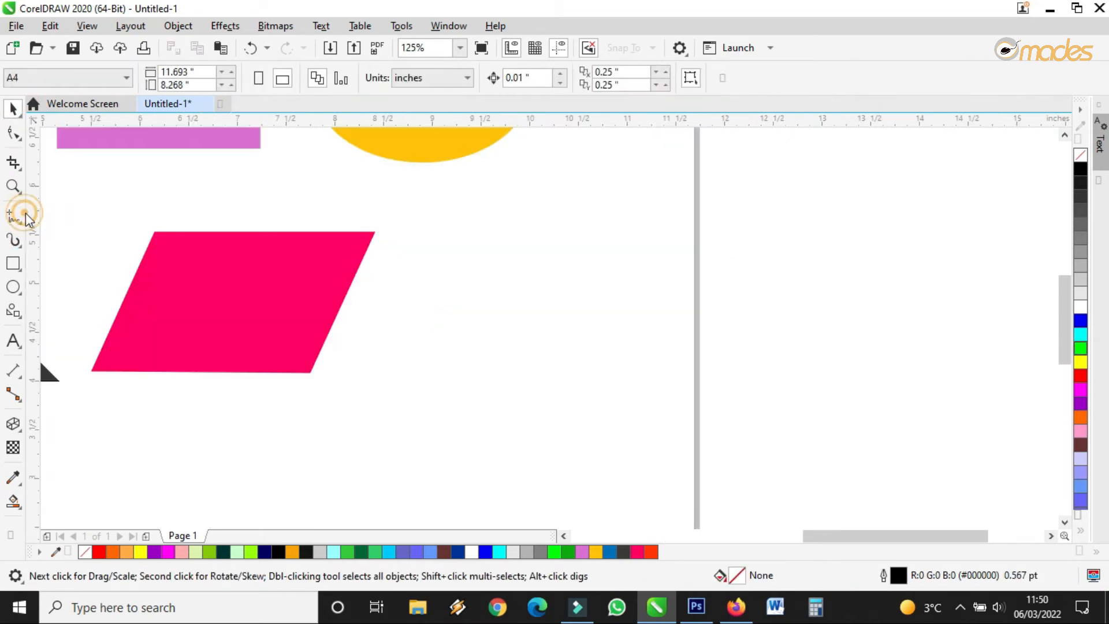
Step: Draw a straight vertical Freehand line about 1.75 inches tall beside the pink parallelogram
click(12, 216)
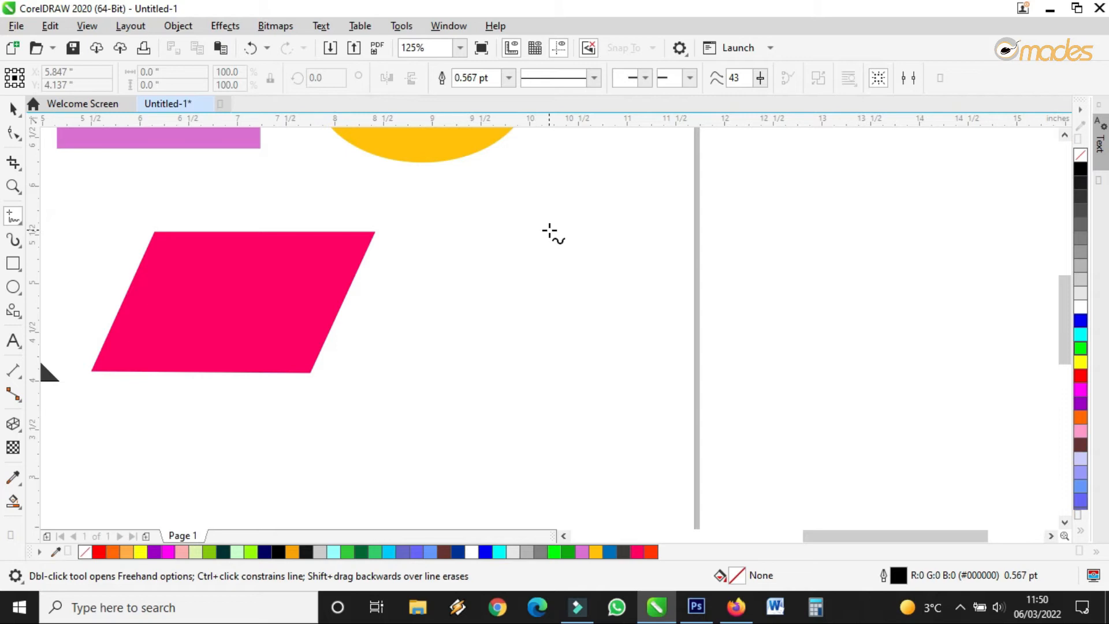
click(549, 230)
click(547, 398)
Step: Convert the vertical line to a curve and bend it with its handles into a left half-heart about 0.85 inches wide
click(13, 133)
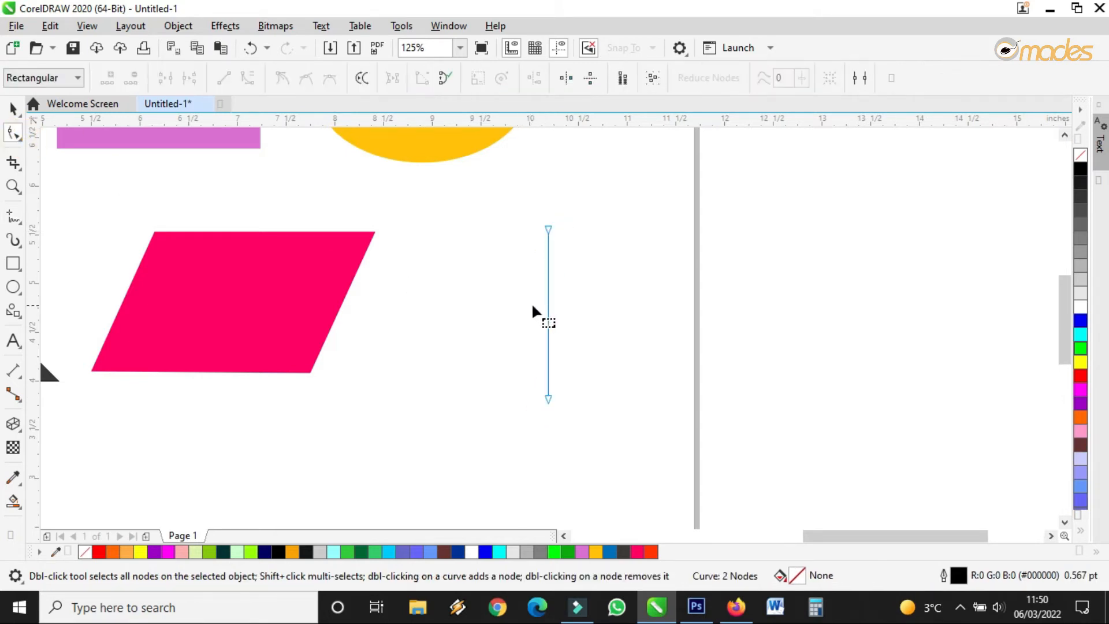
scroll(548, 315, down, 2)
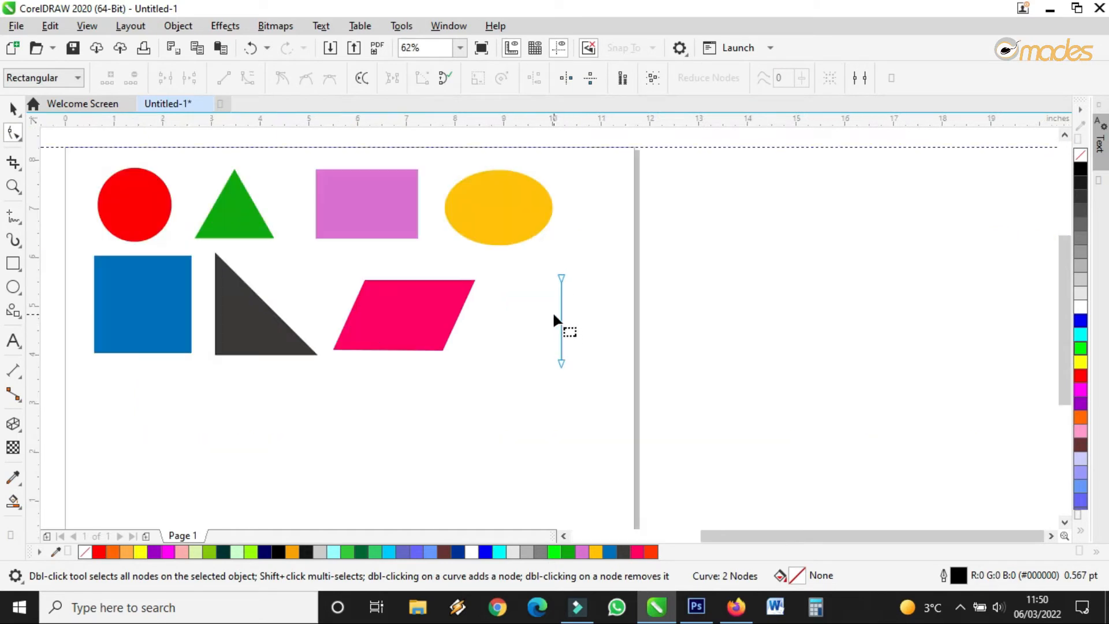
click(560, 317)
click(247, 77)
scroll(562, 312, up, 2)
drag(560, 308, 433, 252)
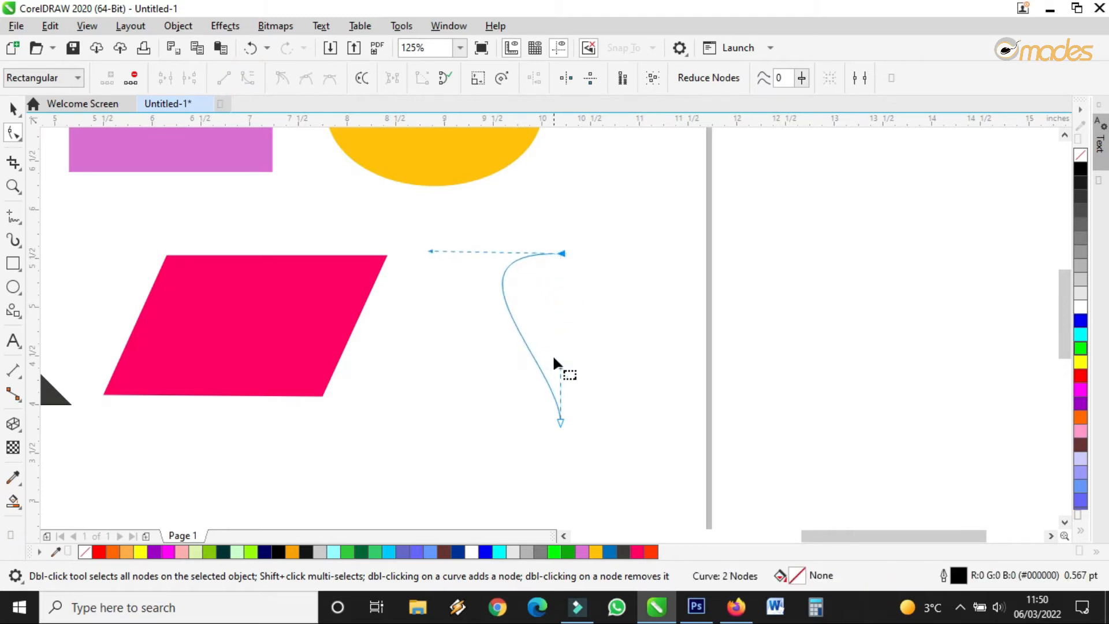
drag(559, 368, 472, 393)
drag(430, 250, 430, 239)
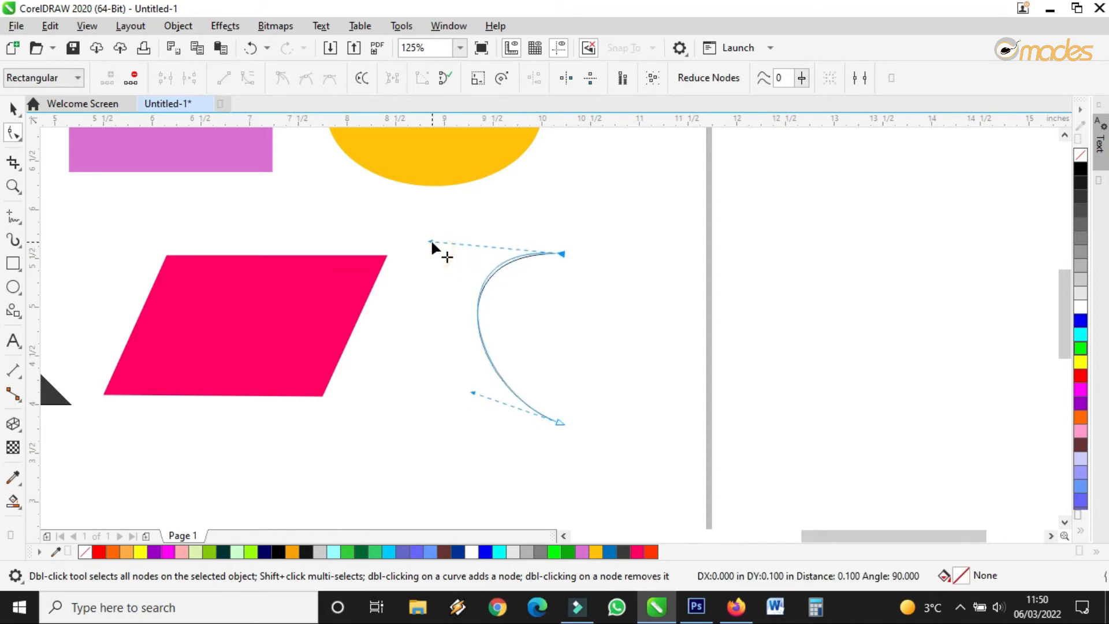
Step: Place a vertical guideline at 10.203 inches, along the open side of the half-heart curve
click(13, 109)
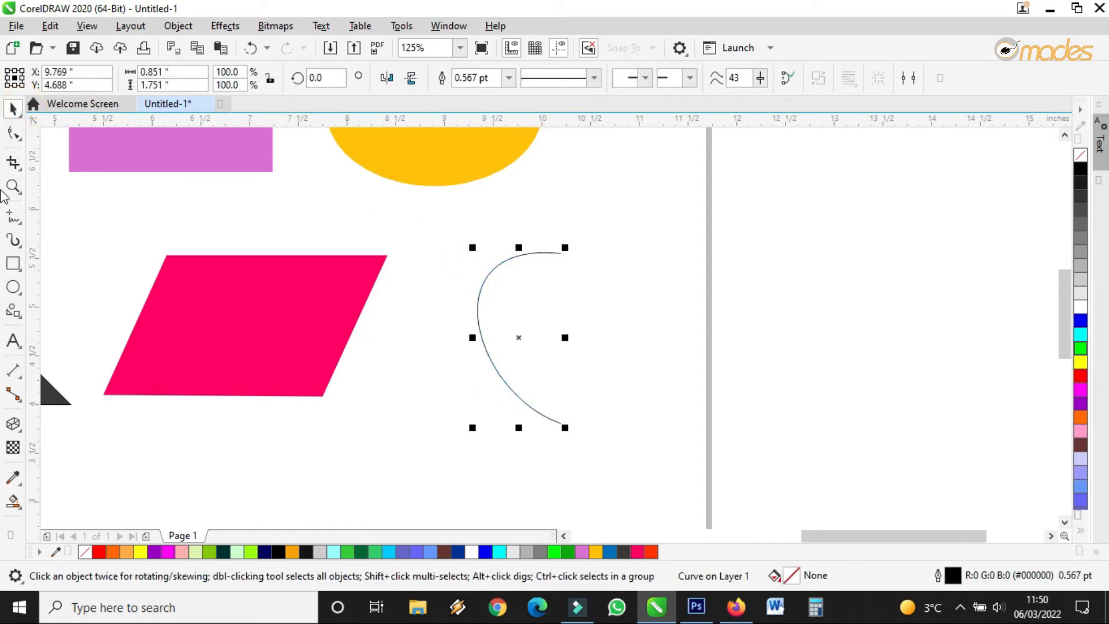
drag(33, 256, 553, 351)
click(560, 404)
Step: Move the lower and upper end nodes of the half-heart curve exactly onto the vertical guideline
scroll(554, 456, up, 5)
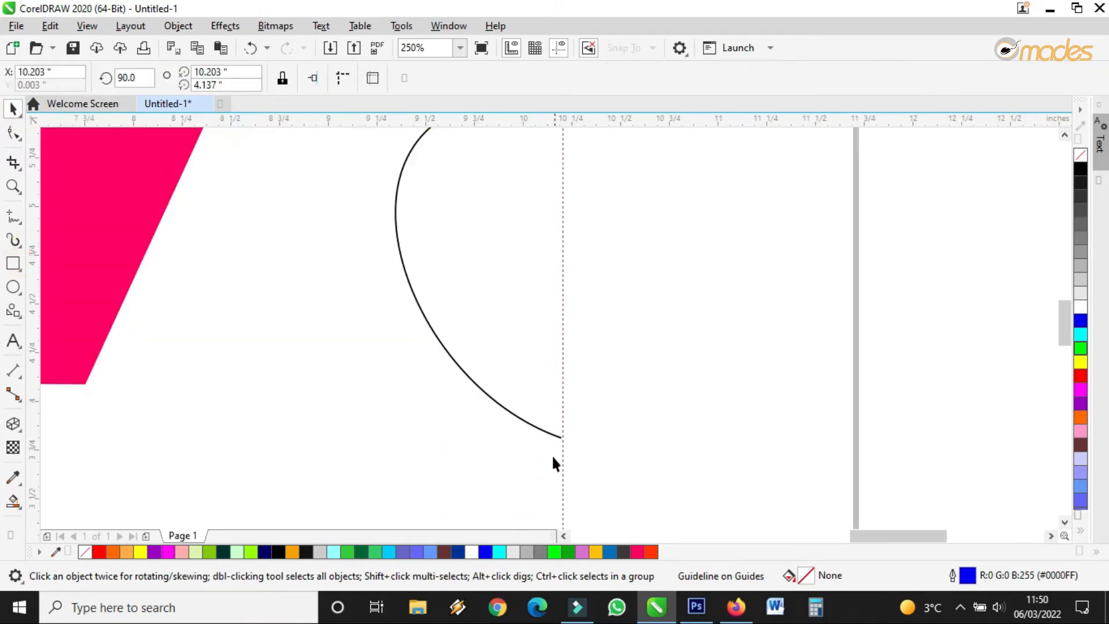
click(570, 376)
key(F10)
drag(572, 372, 586, 374)
scroll(585, 447, down, 3)
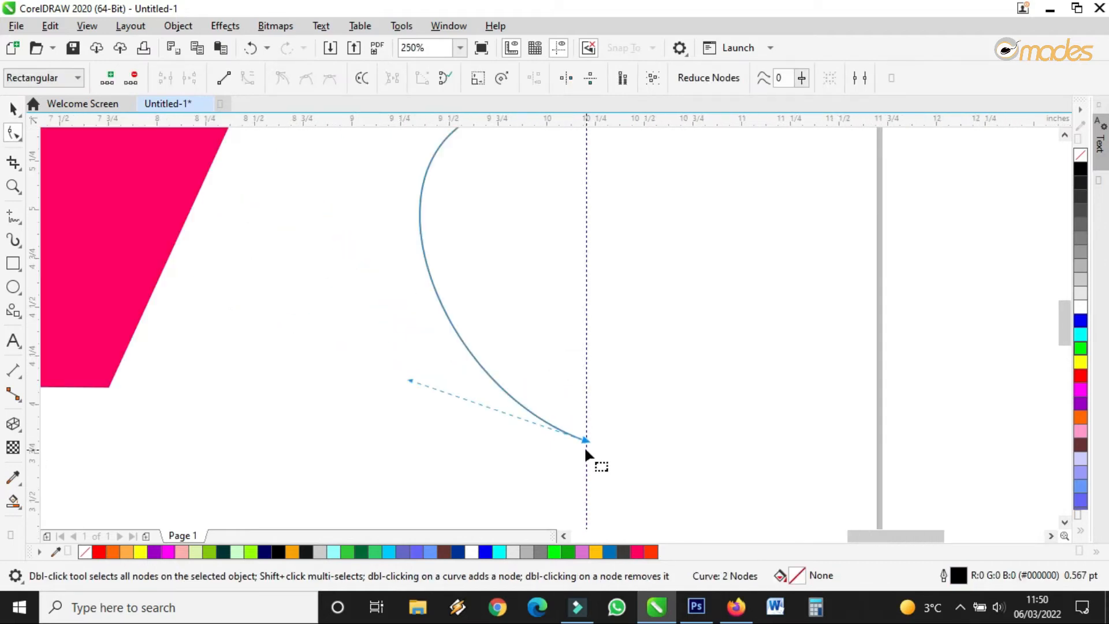
scroll(586, 442, up, 3)
drag(605, 424, 609, 421)
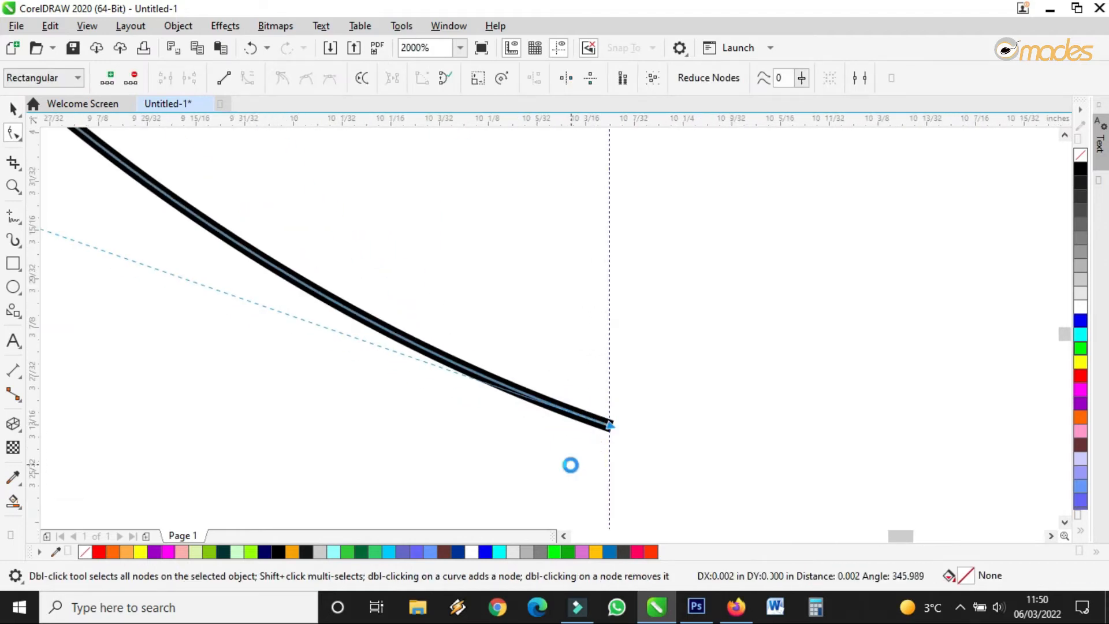
scroll(570, 463, down, 2)
scroll(578, 379, down, 2)
scroll(570, 235, up, 4)
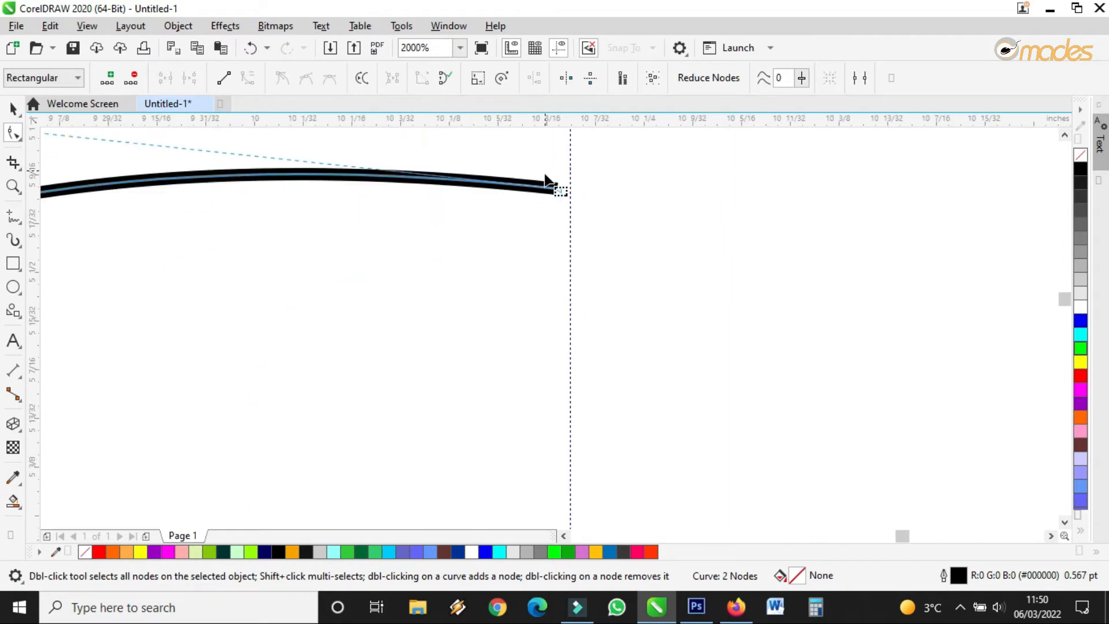
drag(560, 188, 567, 194)
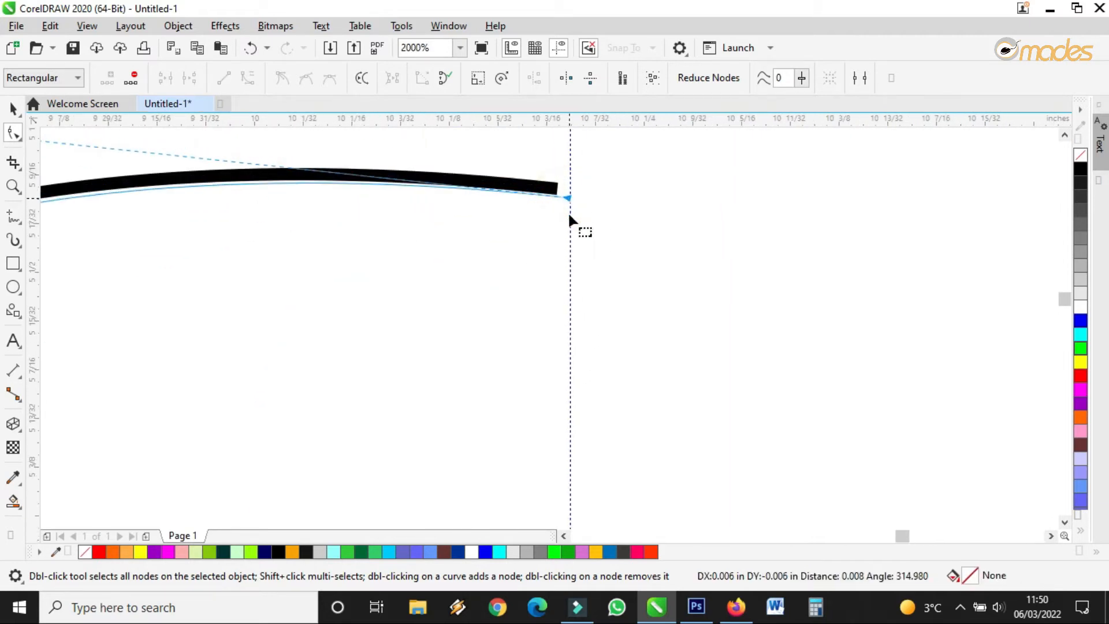
Step: Refine the half-heart's upper and lower curve handles to a shape about 0.82 inches wide and 1.77 inches high
scroll(567, 211, down, 2)
scroll(574, 309, down, 1)
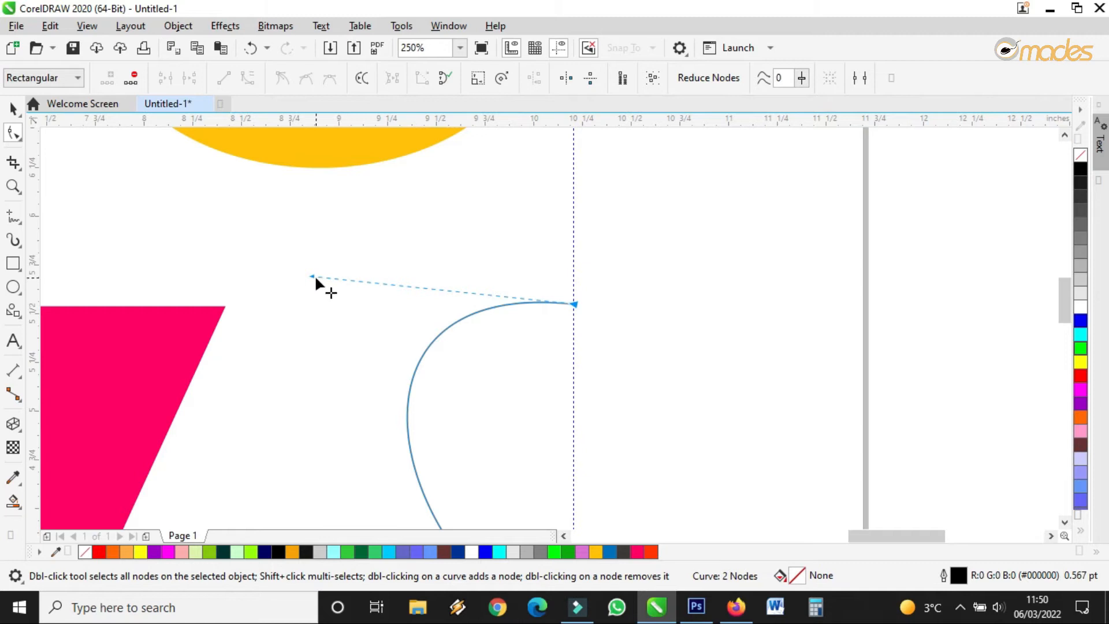
drag(311, 275, 315, 252)
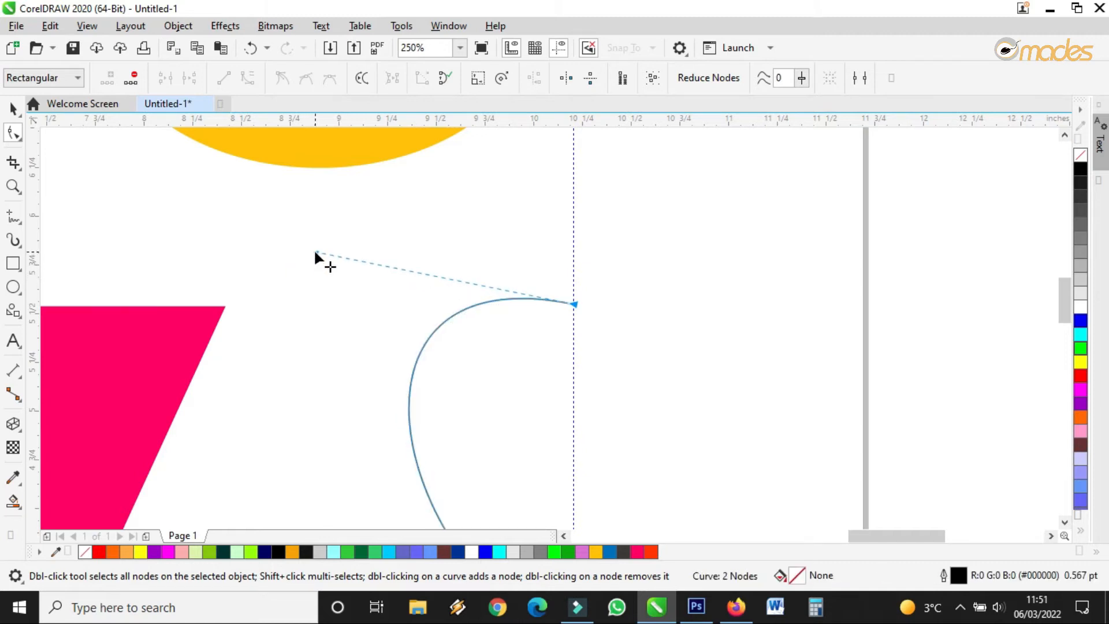
scroll(315, 254, down, 2)
scroll(379, 317, up, 1)
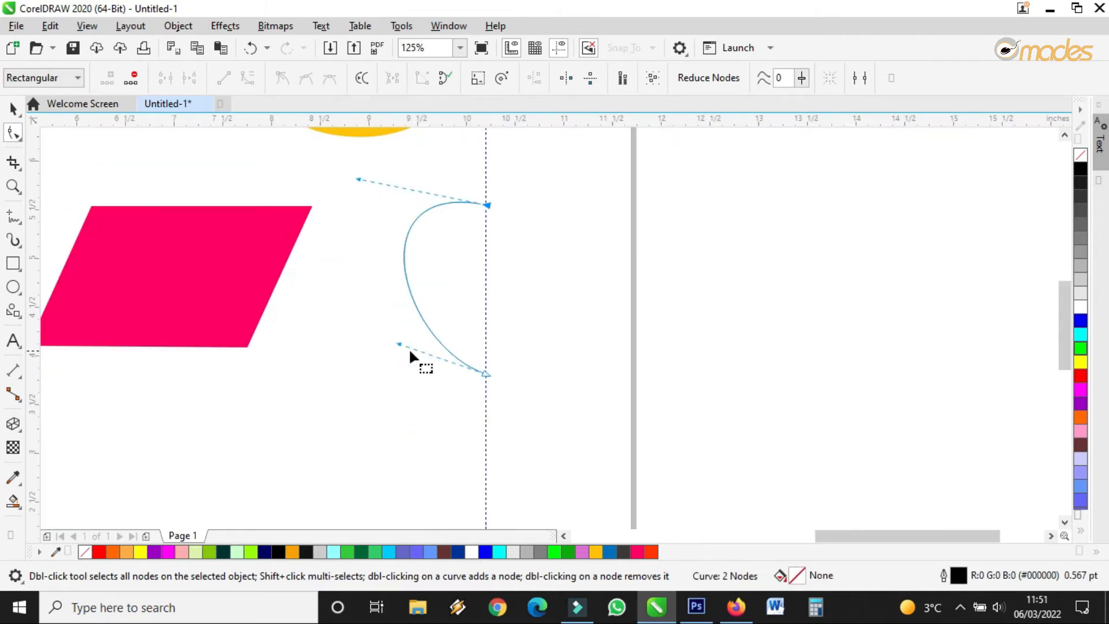
drag(398, 345, 403, 349)
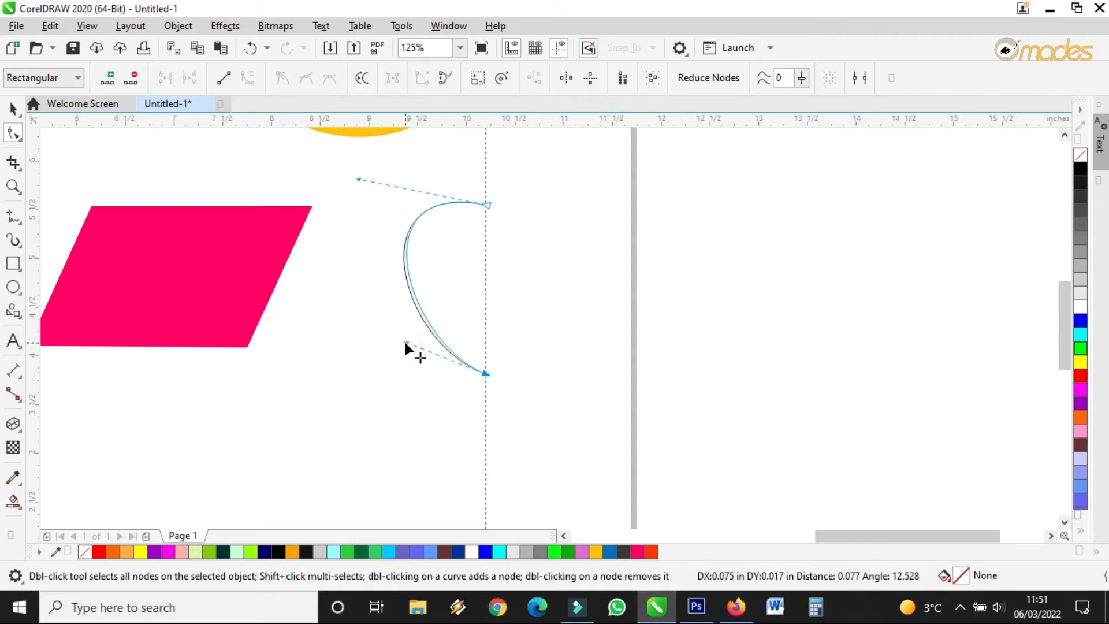
click(12, 108)
Step: Mirror a copy of the half-heart curve across the guideline by stretching it over itself, and delete the copy
click(638, 364)
click(465, 292)
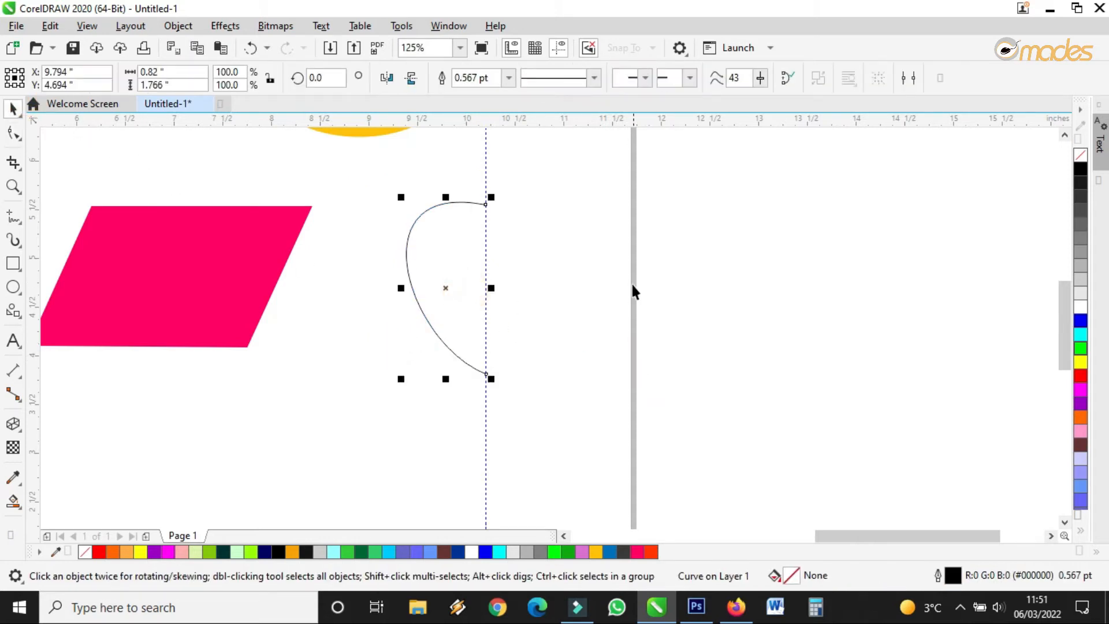
drag(398, 287, 493, 289)
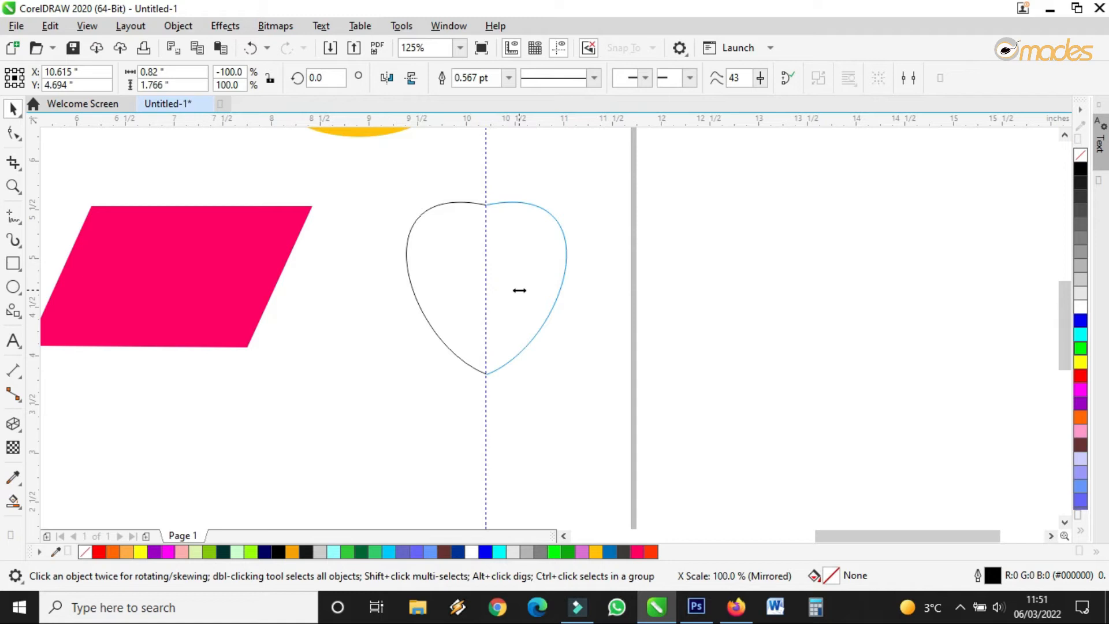
drag(519, 289, 519, 289)
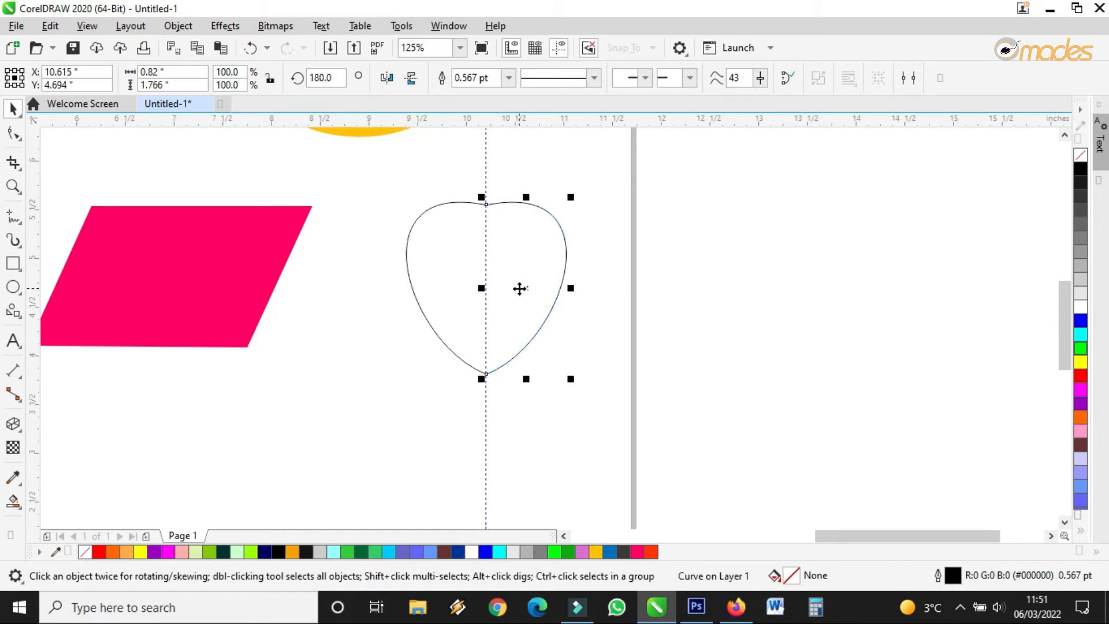
key(Delete)
Step: Duplicate the half-heart curve slightly to its right and mirror the duplicate horizontally
click(463, 260)
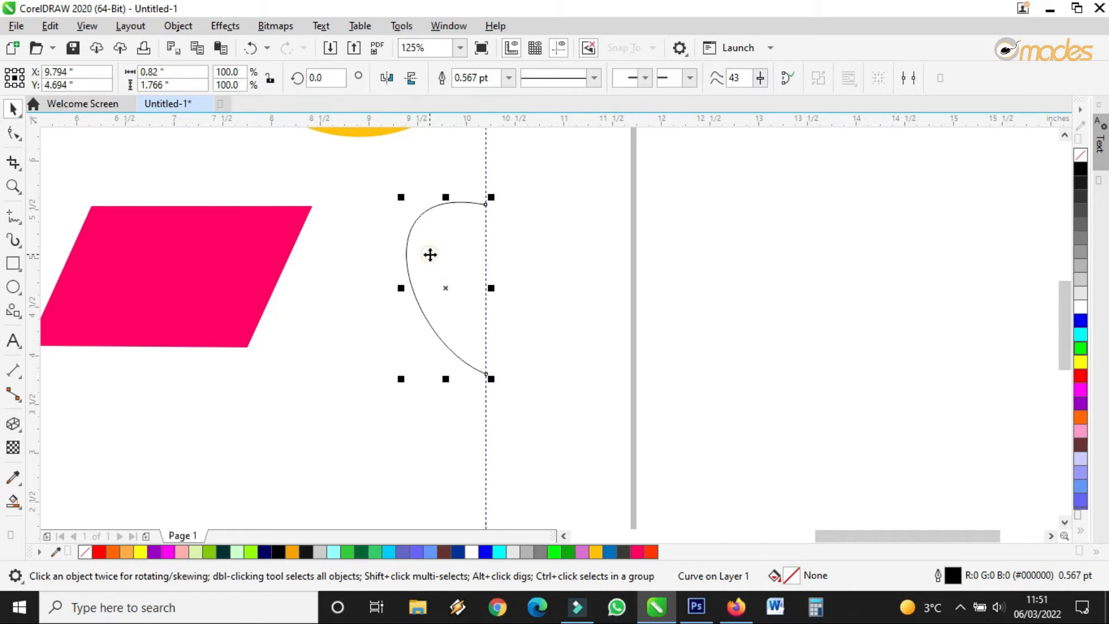
drag(431, 254, 474, 255)
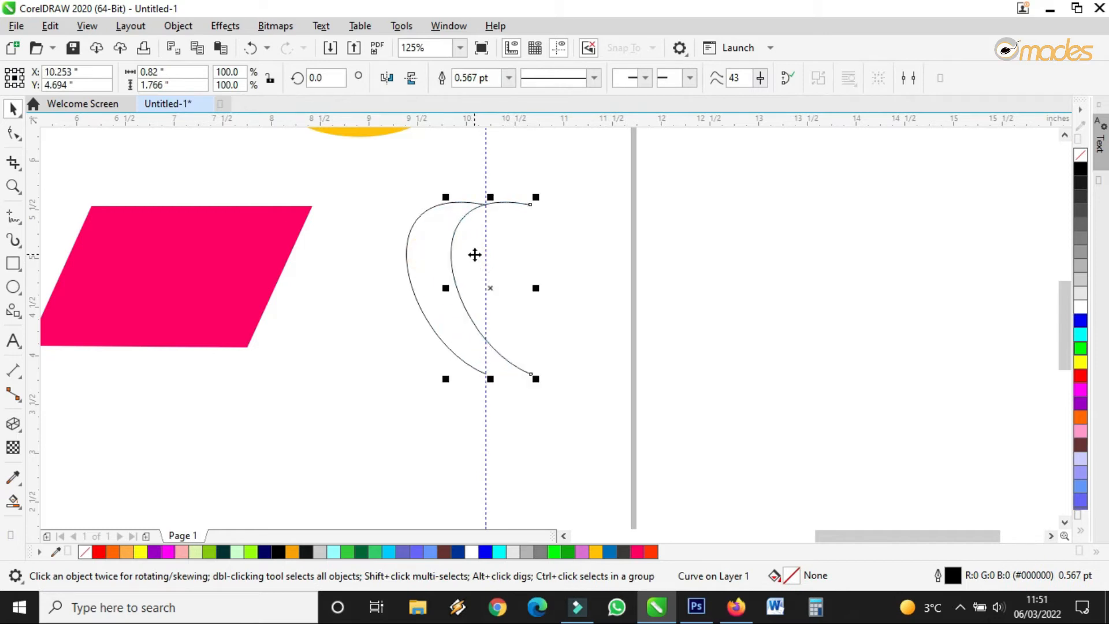
click(387, 79)
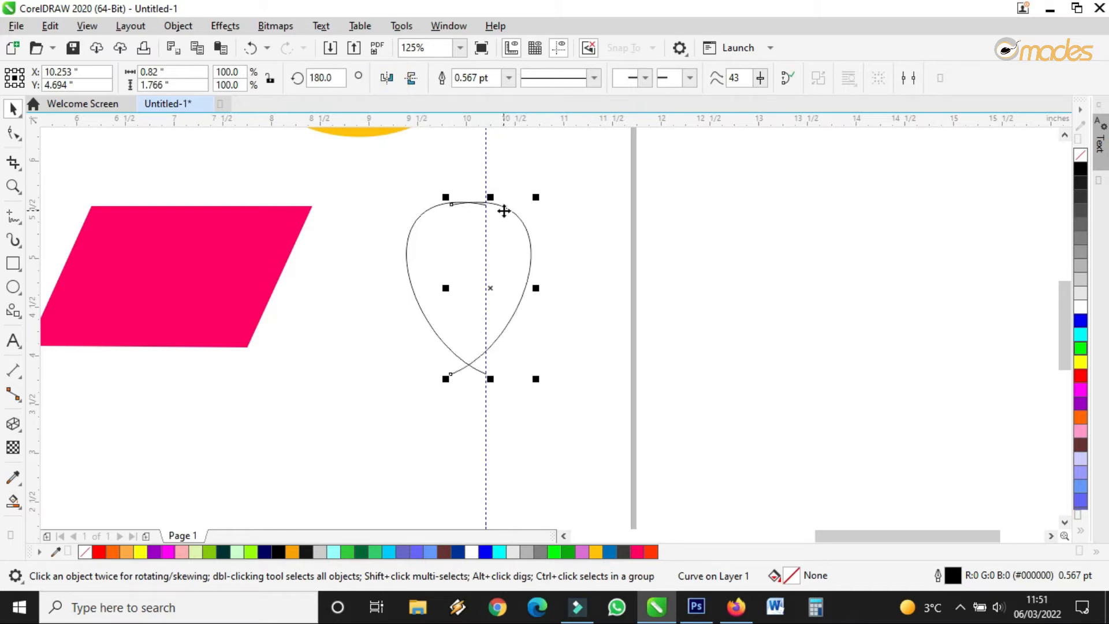
Step: Move the mirrored half so its end nodes meet the original half's end nodes on the guideline
scroll(504, 210, up, 4)
drag(503, 216, 441, 183)
scroll(445, 183, up, 4)
scroll(441, 183, down, 8)
click(559, 158)
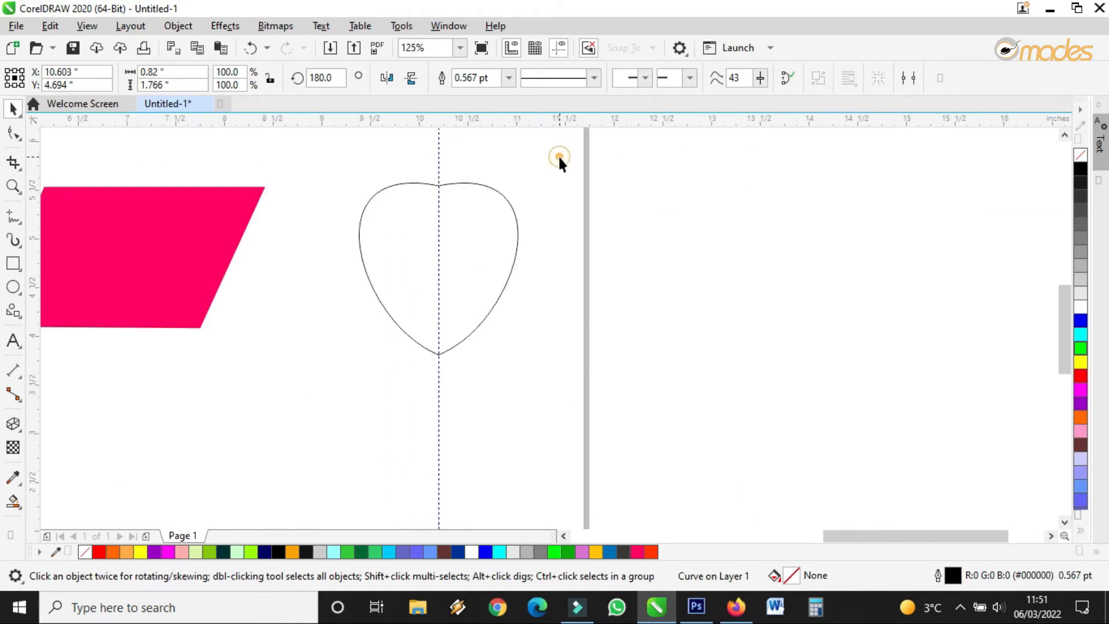
Step: Select both heart halves and reduce their height to about 1.65 inches, lowering the upper edge
drag(584, 156, 352, 363)
scroll(448, 202, up, 2)
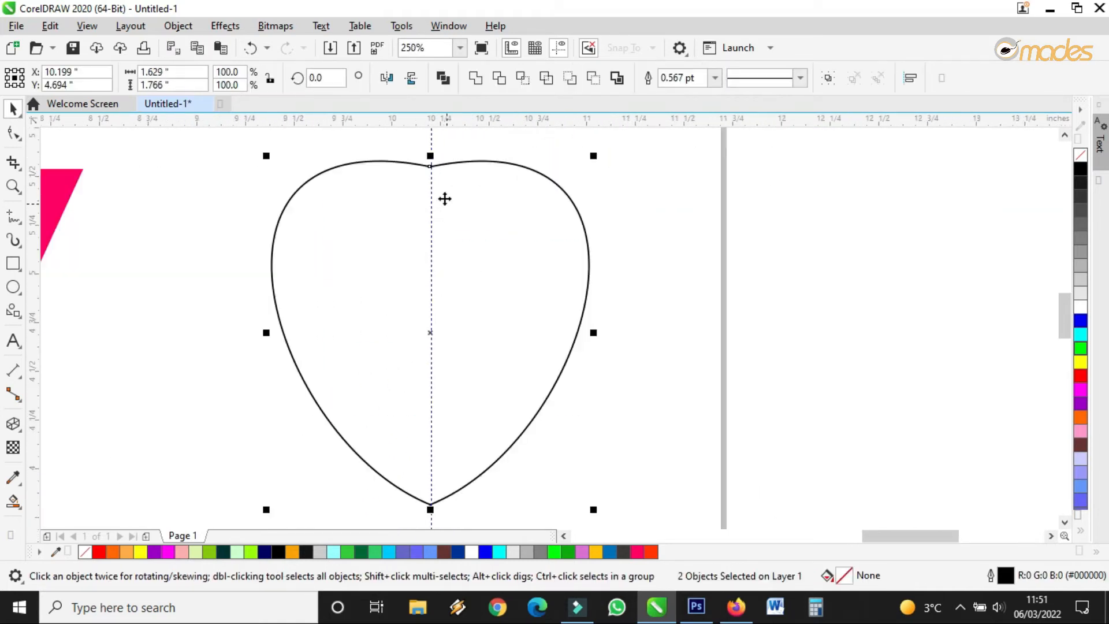
drag(430, 154, 431, 177)
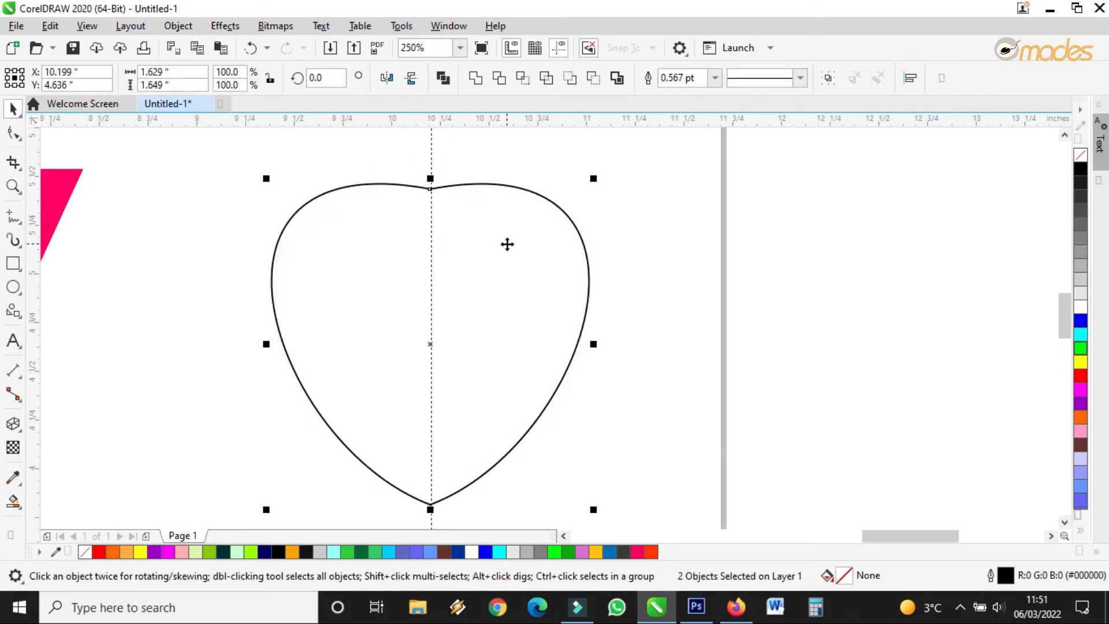
Step: Weld the two heart halves into one curve and assign it a red fill
click(475, 79)
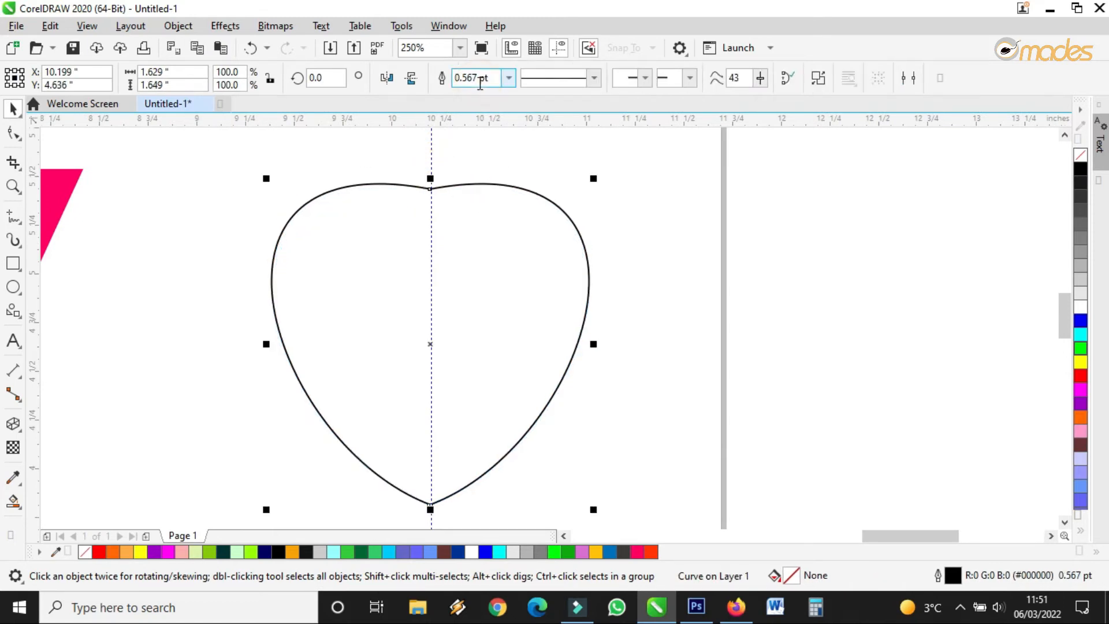
click(1080, 375)
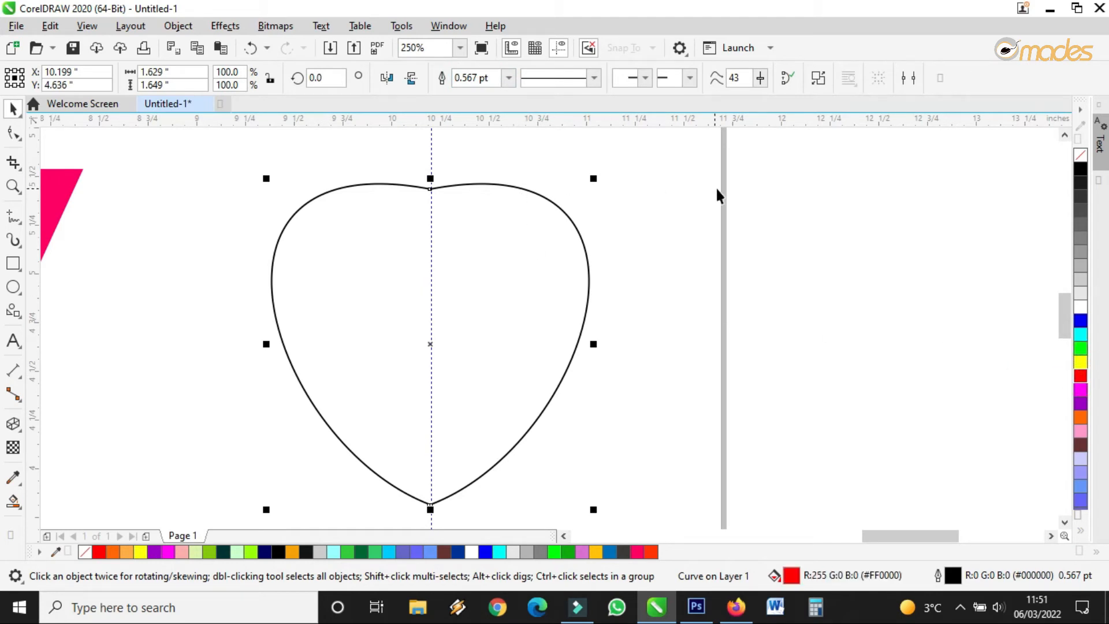
click(448, 172)
double_click(439, 188)
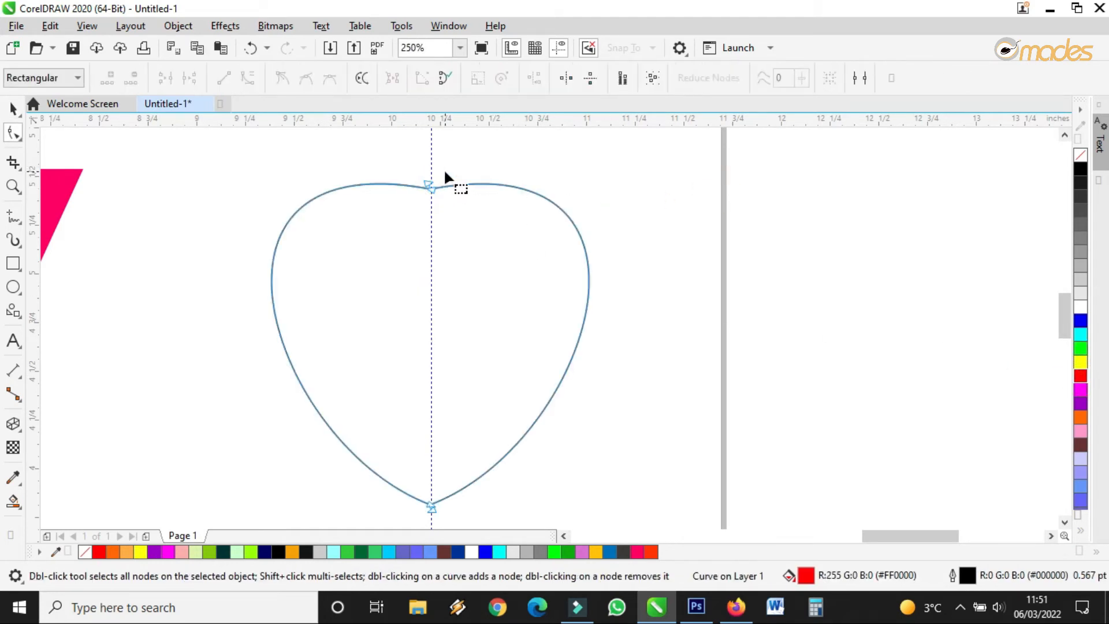
click(11, 106)
scroll(604, 255, down, 2)
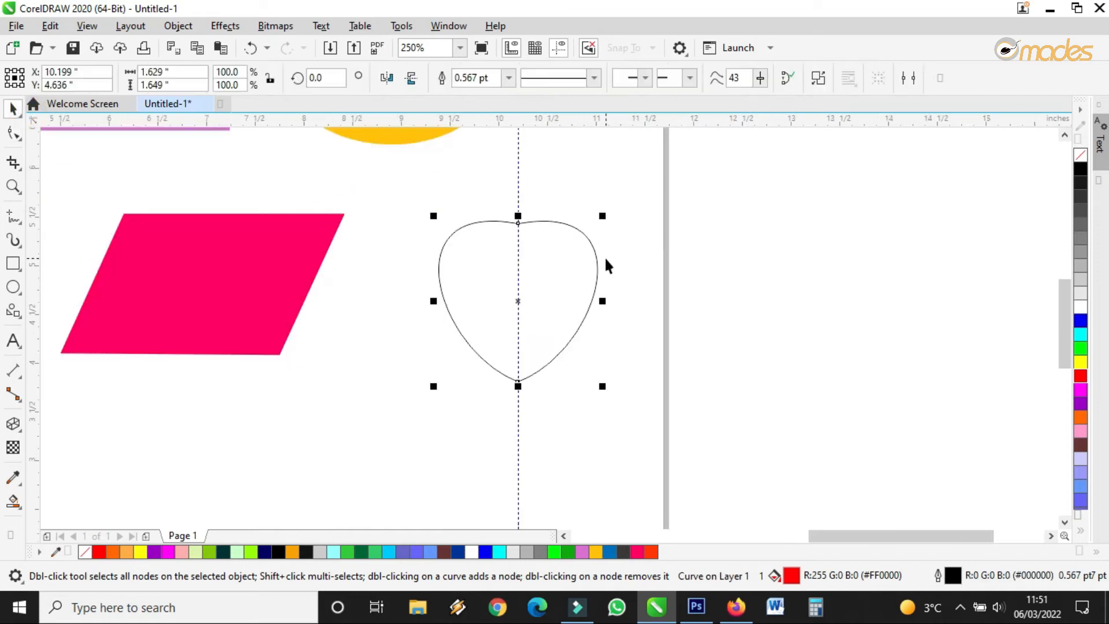
Step: Close the open subpaths of the welded heart curve so the red fill applies to both halves
scroll(511, 219, up, 8)
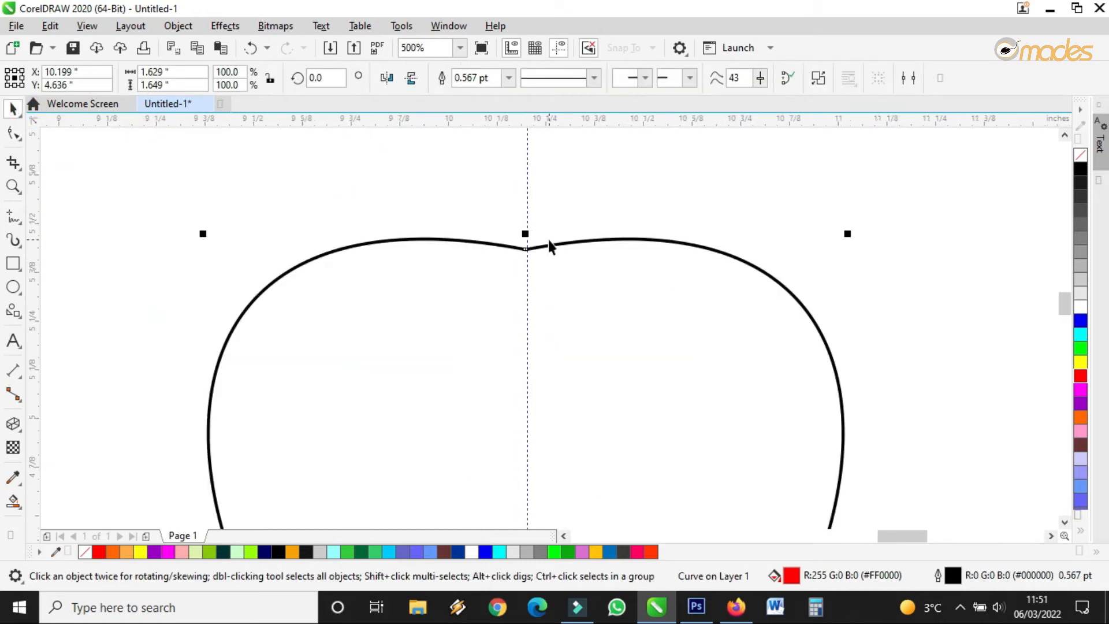
click(6, 128)
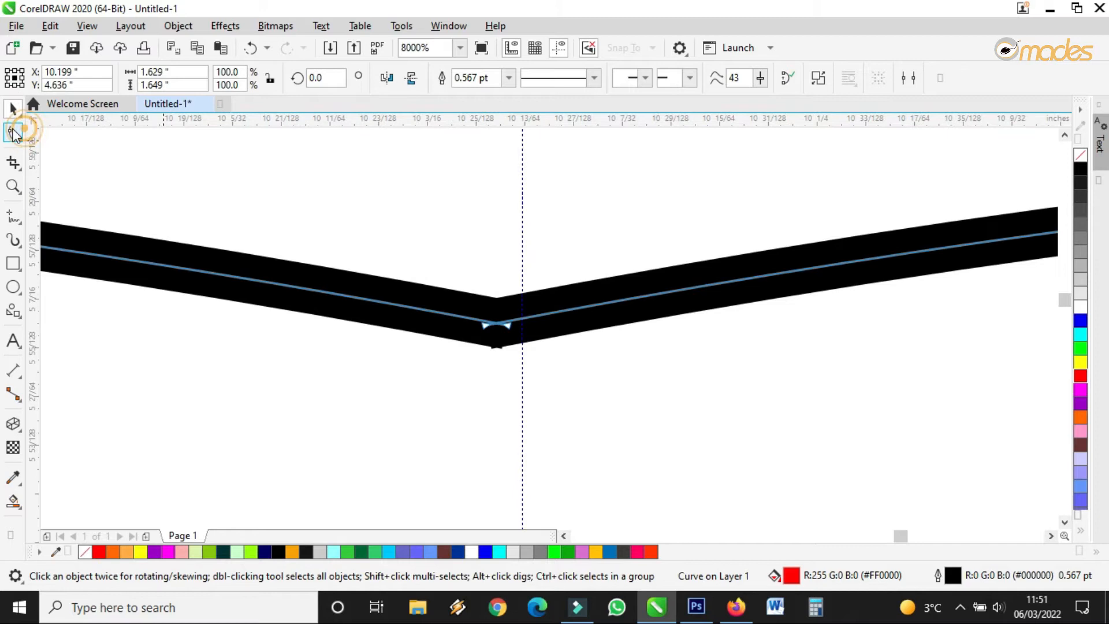
scroll(506, 335, up, 2)
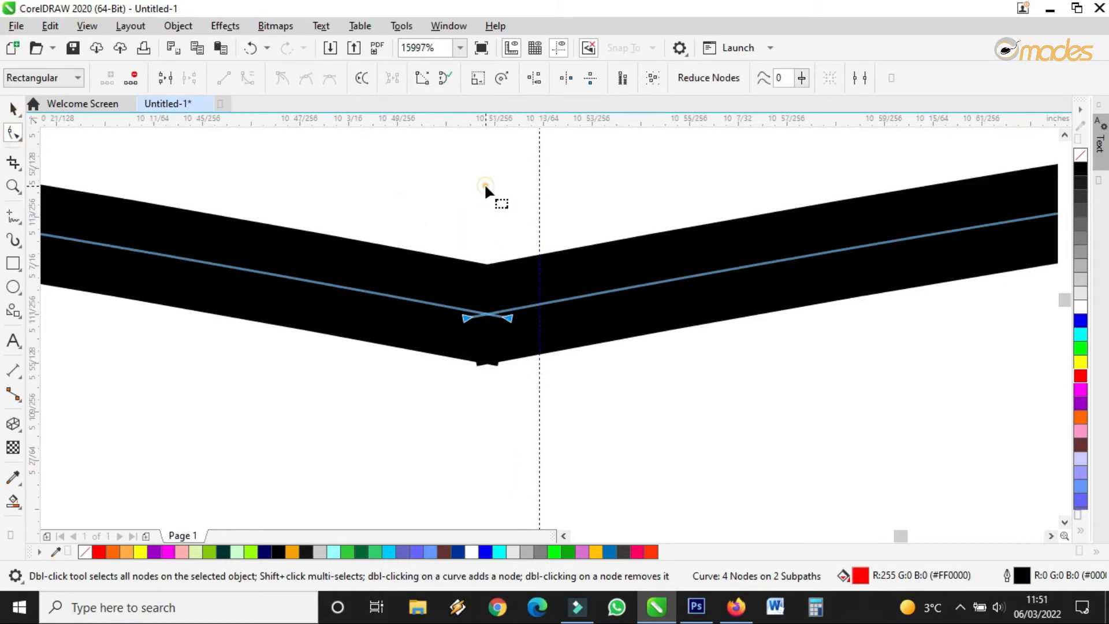
click(485, 189)
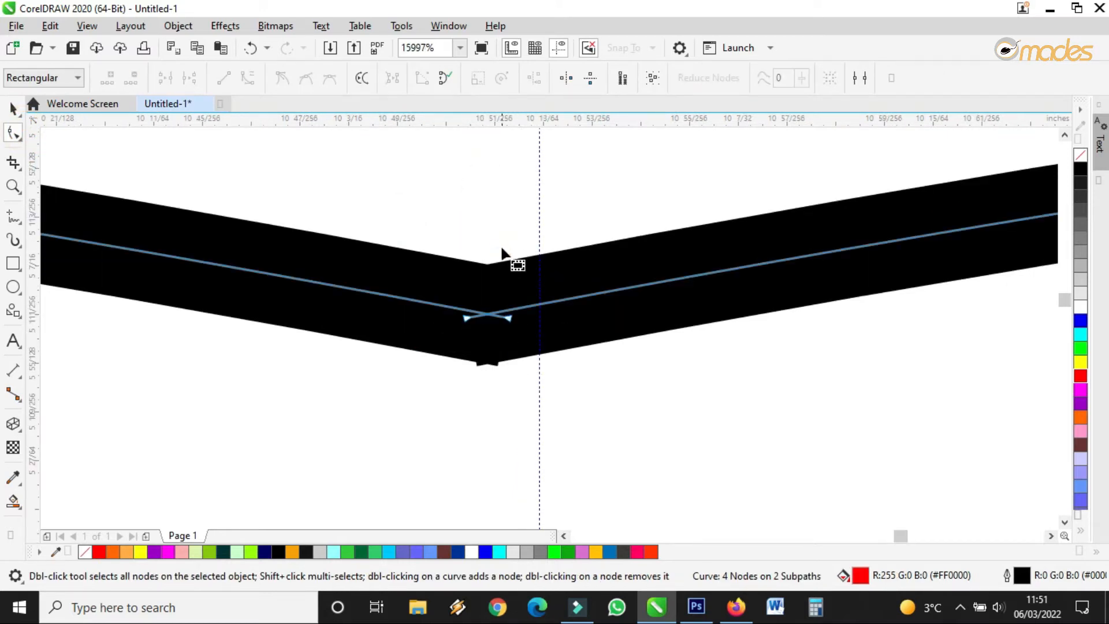
click(444, 81)
scroll(507, 247, down, 5)
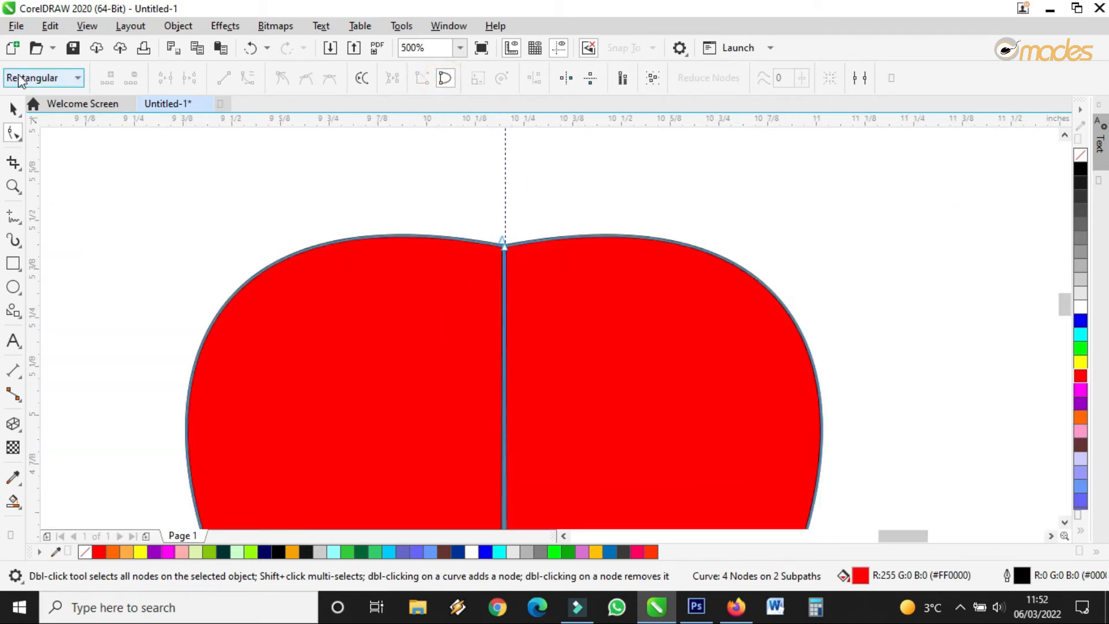
click(13, 108)
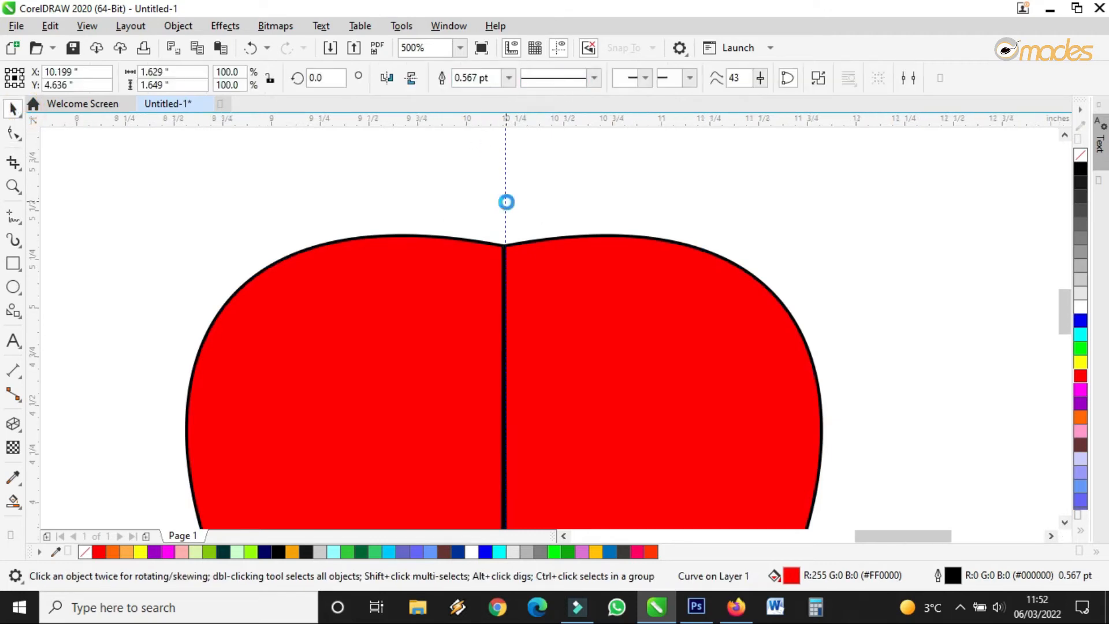
Step: Remove the outline from the red heart by setting its outline width to None
scroll(506, 203, down, 2)
drag(635, 148, 315, 424)
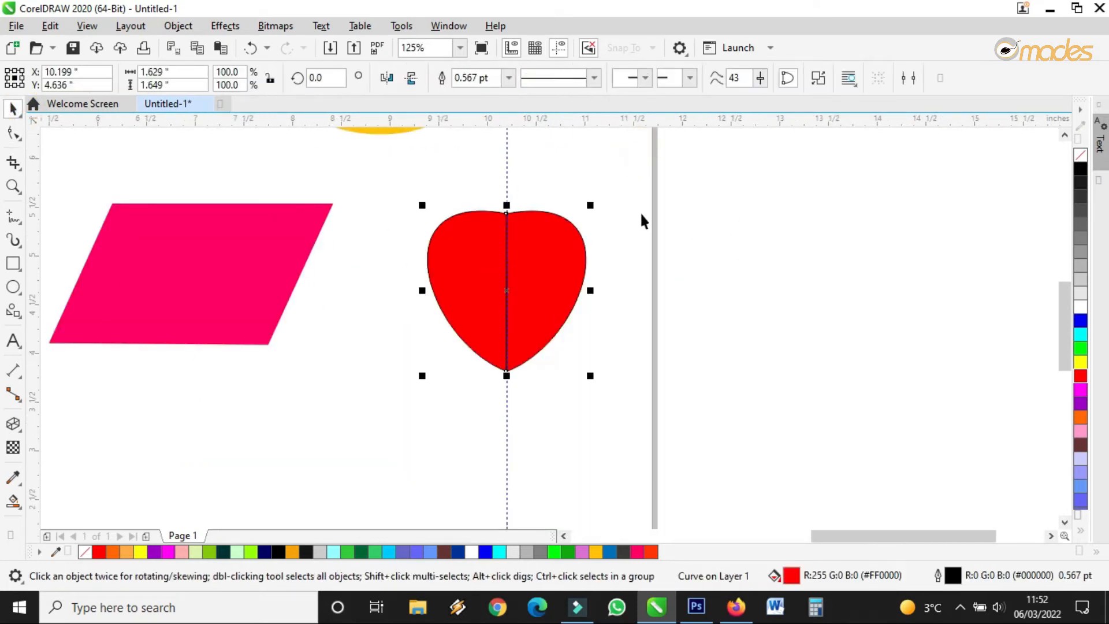
click(662, 170)
click(504, 225)
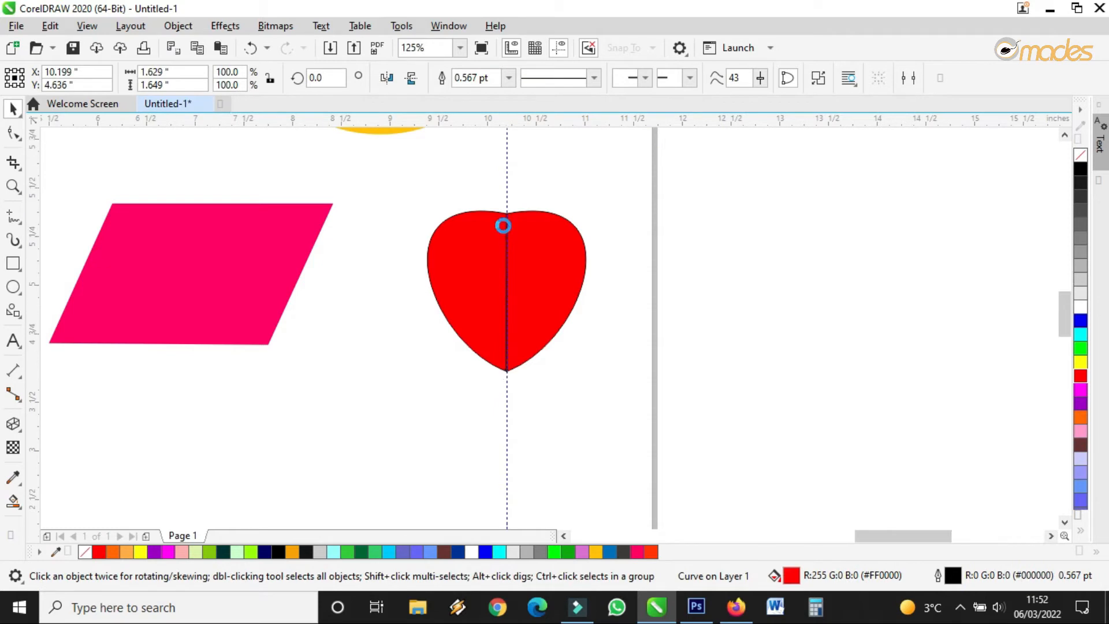
scroll(503, 225, up, 1)
click(508, 77)
click(470, 93)
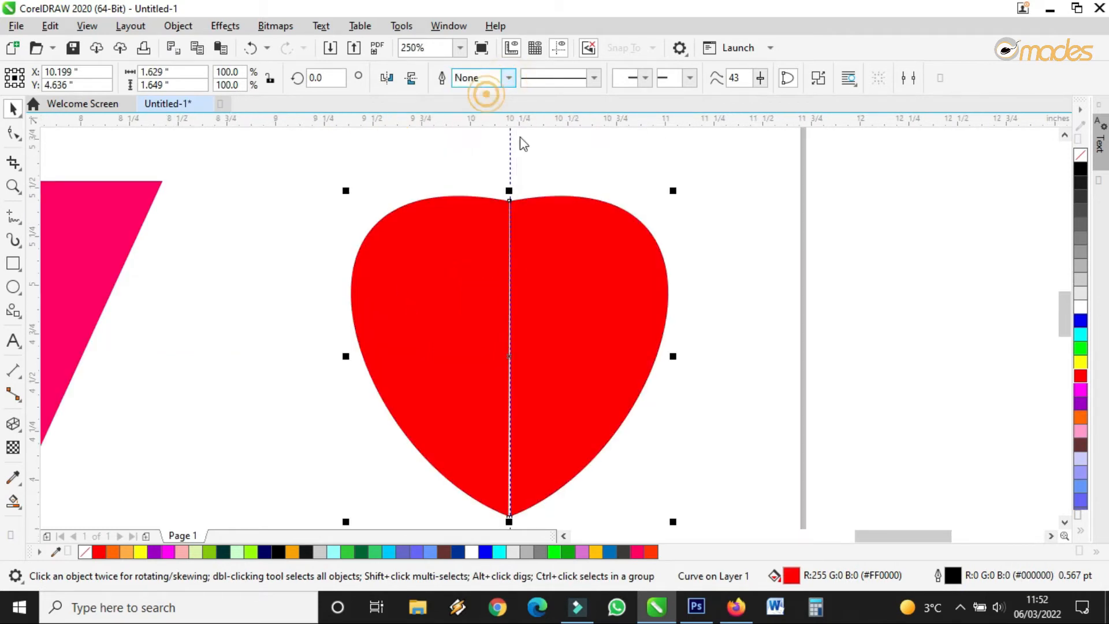
click(766, 216)
click(589, 325)
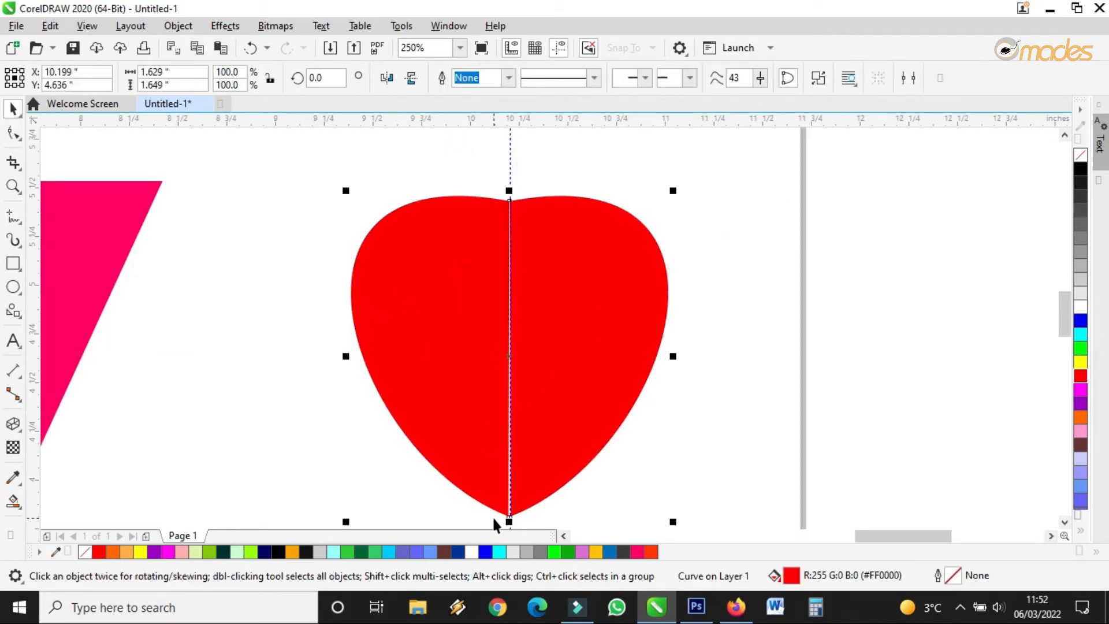
Step: Move the separated node at the heart's lower tip to meet the other half's node beside the guideline
scroll(493, 518, up, 3)
double_click(606, 495)
scroll(608, 498, up, 1)
click(601, 496)
drag(605, 494, 587, 428)
scroll(629, 490, up, 4)
scroll(588, 449, up, 2)
scroll(586, 439, up, 1)
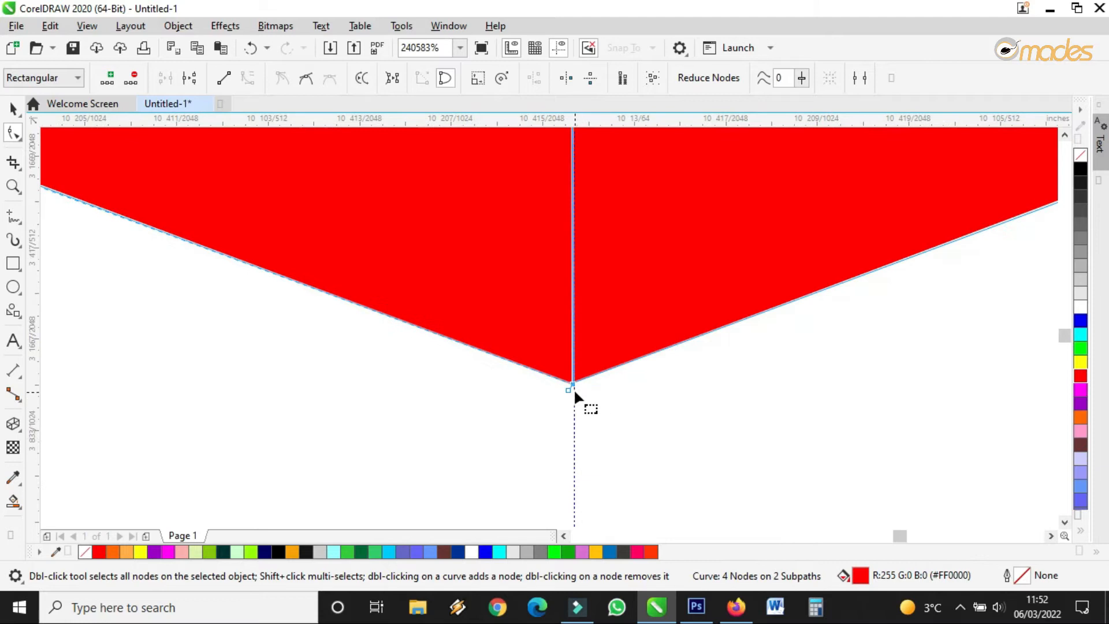
scroll(573, 388, down, 10)
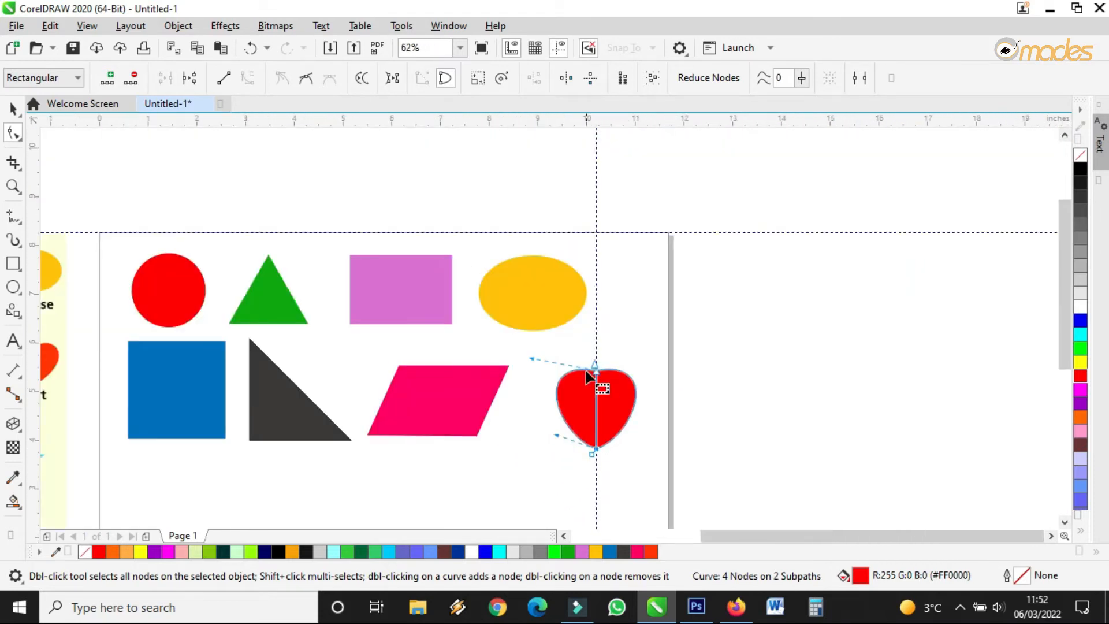
Step: Move the two nodes at the heart's top notch onto the guideline so the halves meet without a gap
scroll(587, 375, up, 8)
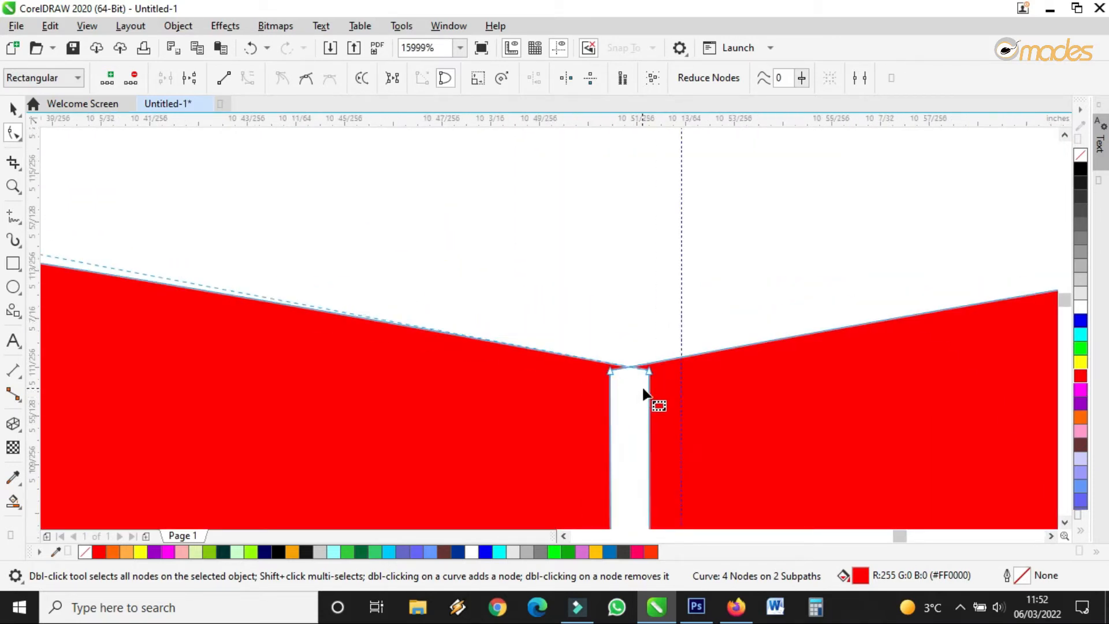
drag(648, 371, 681, 375)
drag(612, 372, 681, 377)
scroll(681, 372, up, 5)
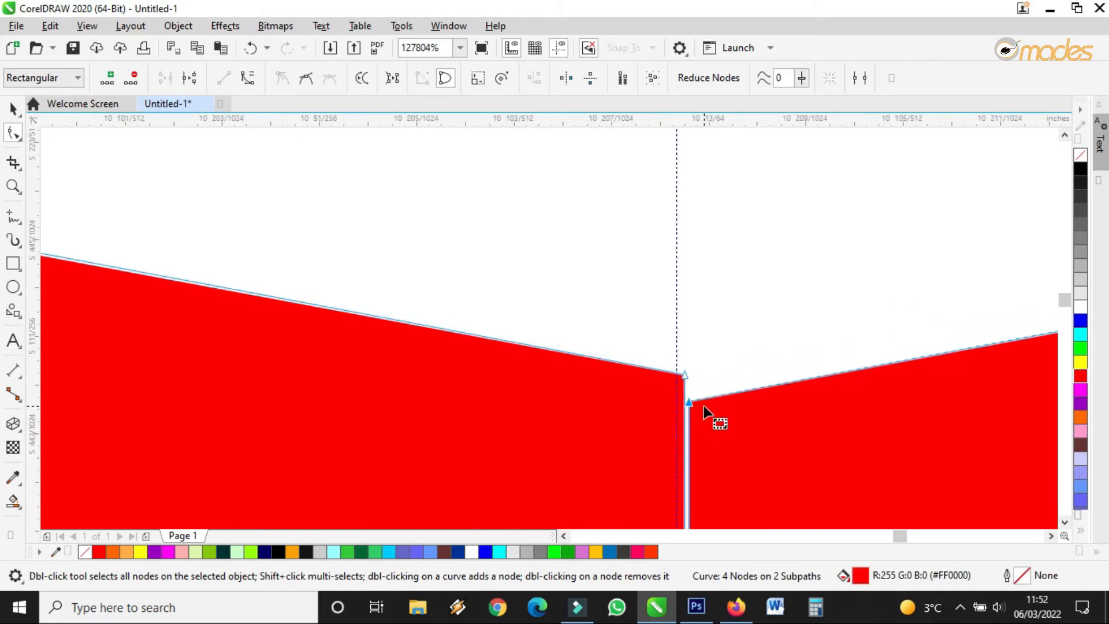
click(680, 389)
scroll(696, 416, up, 2)
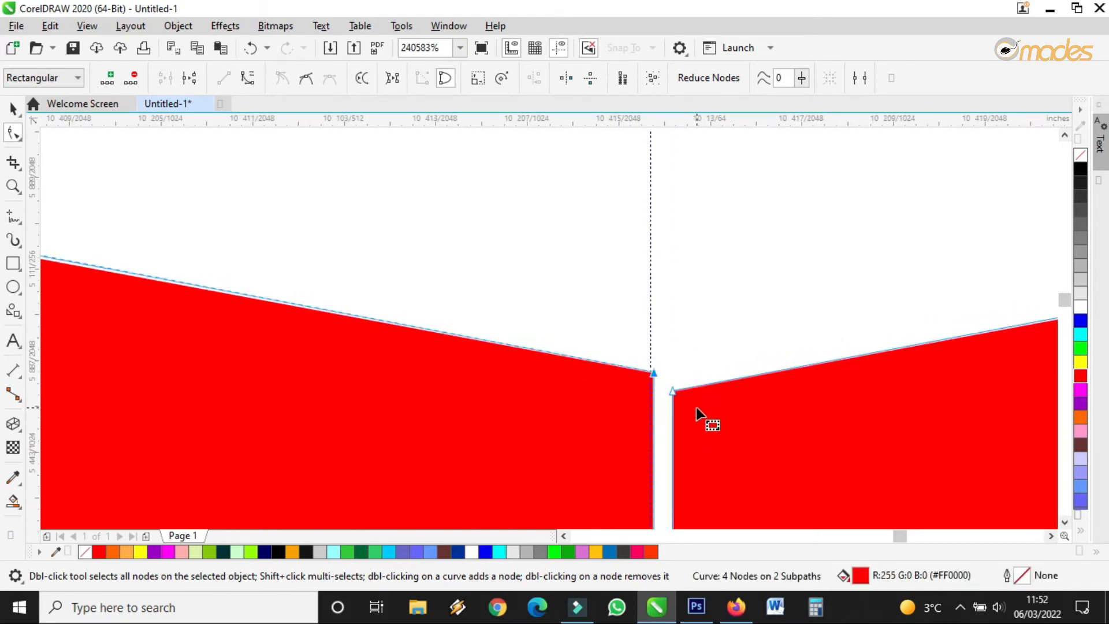
drag(671, 391, 653, 373)
scroll(653, 373, down, 15)
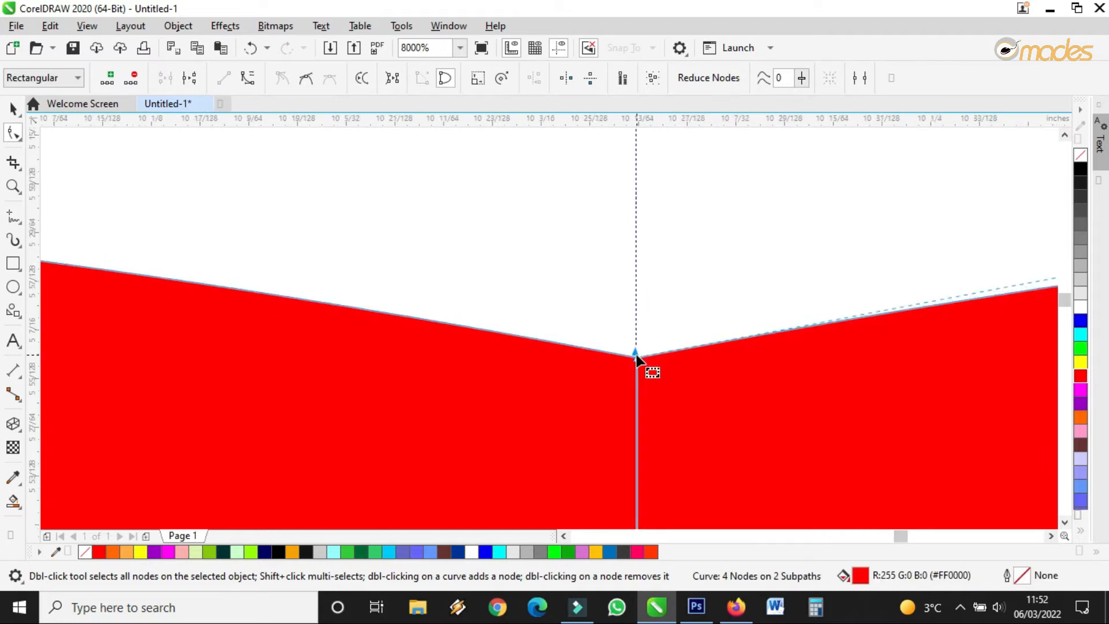
scroll(637, 361, down, 3)
click(13, 108)
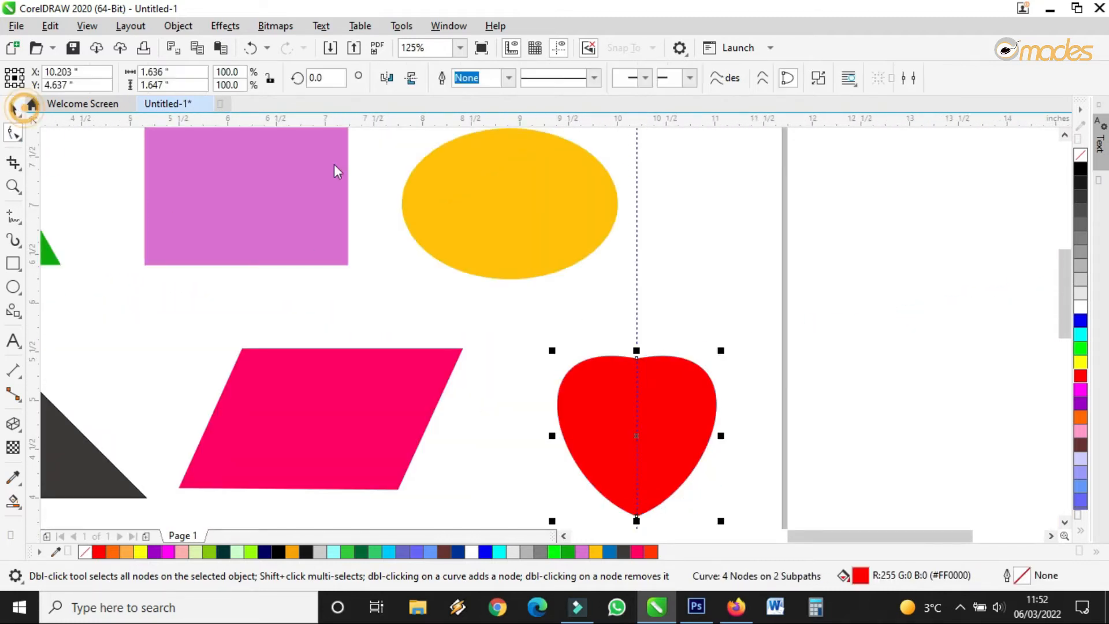
Step: Try to move the closed heart up and to the right, and undo the last change
drag(891, 268, 501, 484)
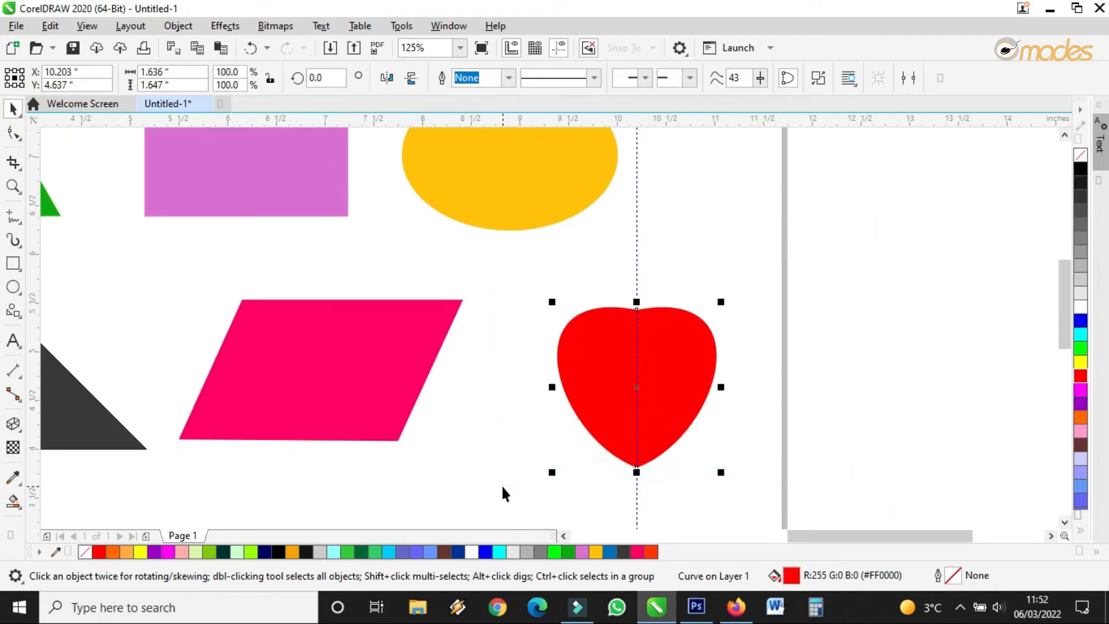
click(788, 80)
click(789, 80)
drag(671, 330, 782, 260)
click(824, 249)
key(ctrl+z)
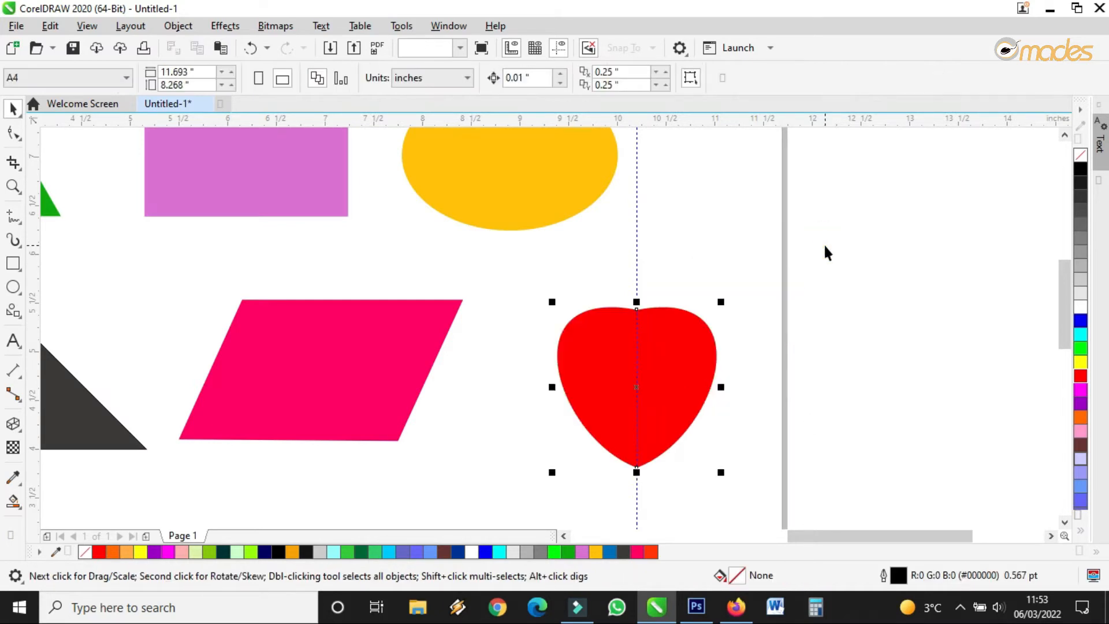
Step: Delete the manually built red heart
click(824, 248)
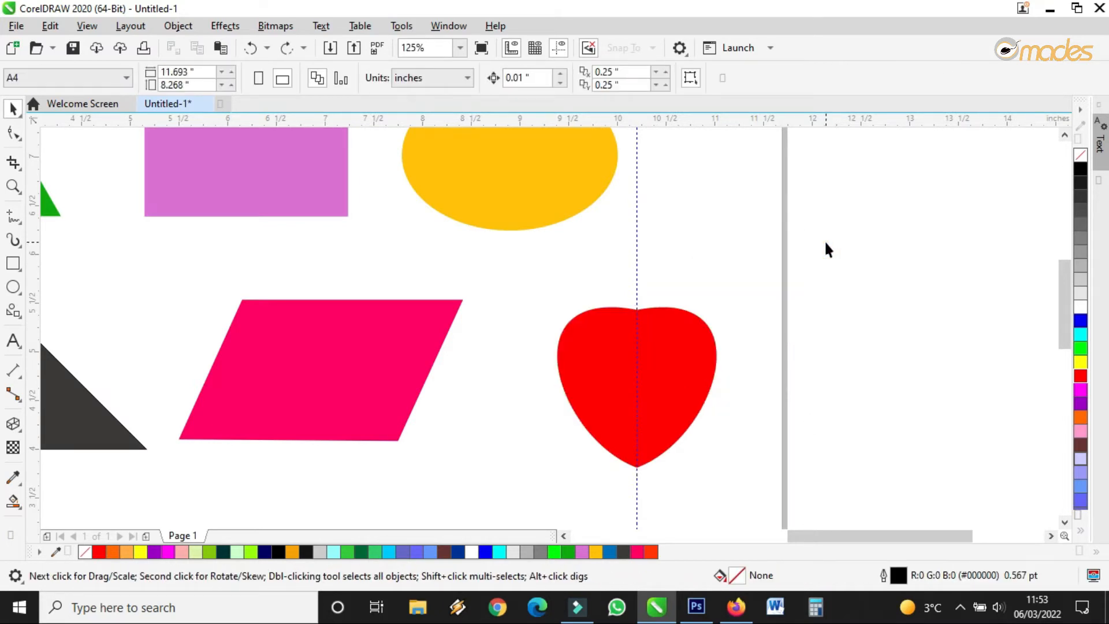
click(682, 345)
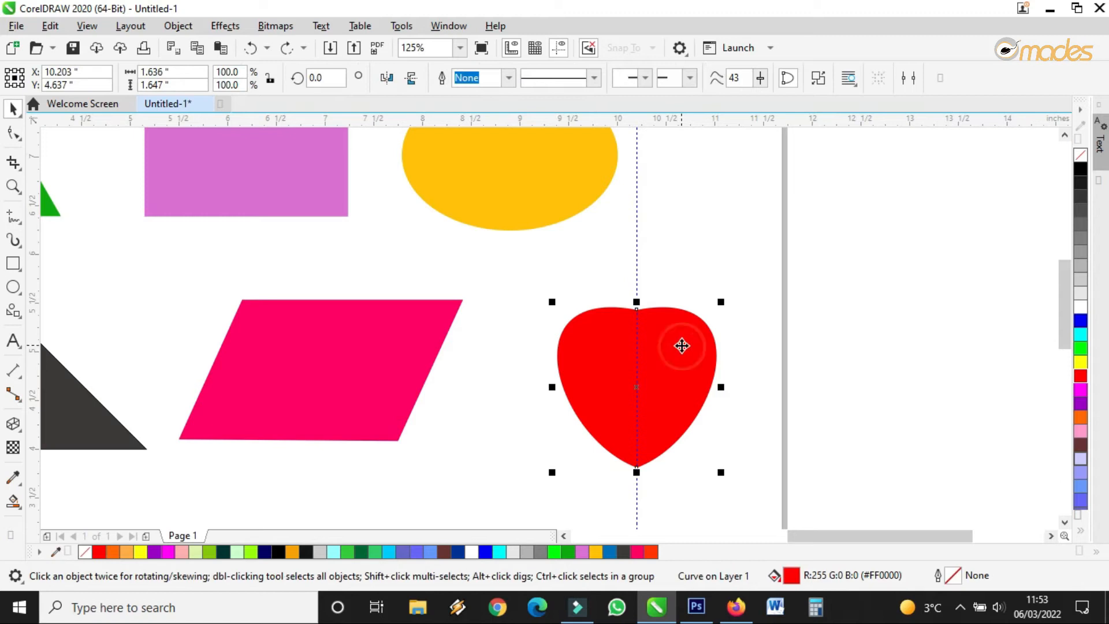
key(Delete)
Step: Draw a heart from the basic common shapes beside the parallelogram, about 2.5 by 2.25 inches, and fill it red
scroll(687, 332, down, 2)
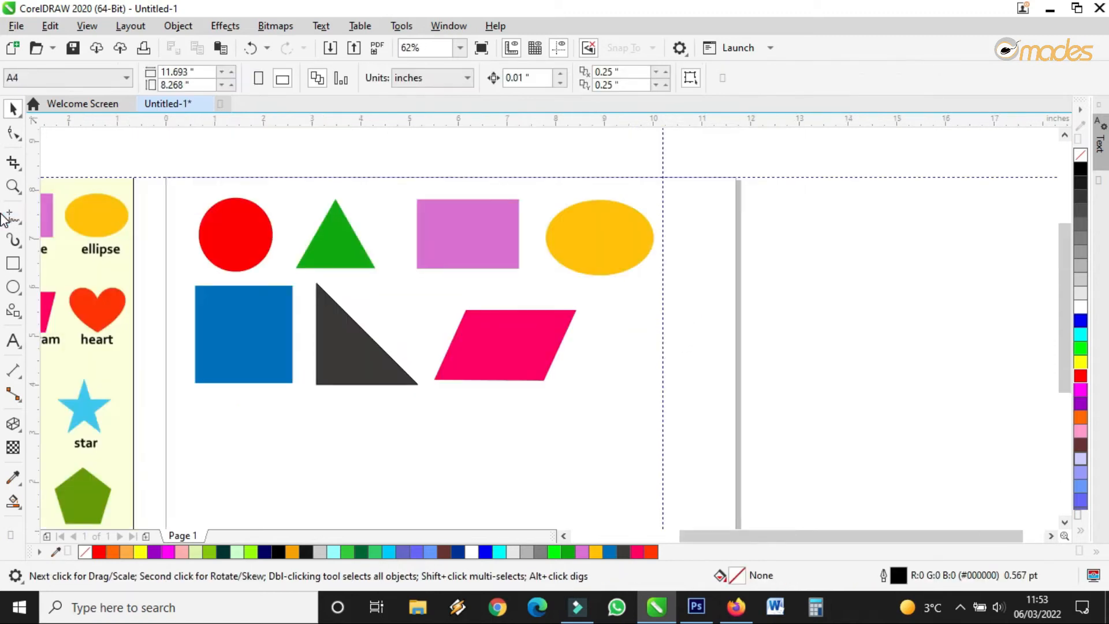
click(19, 316)
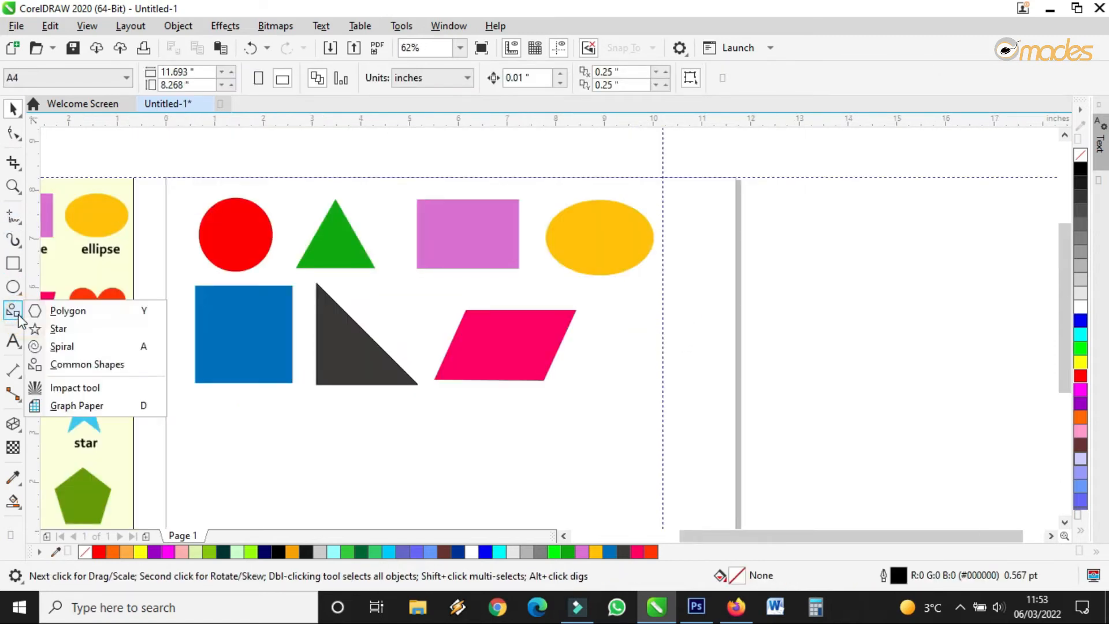
click(75, 364)
click(443, 77)
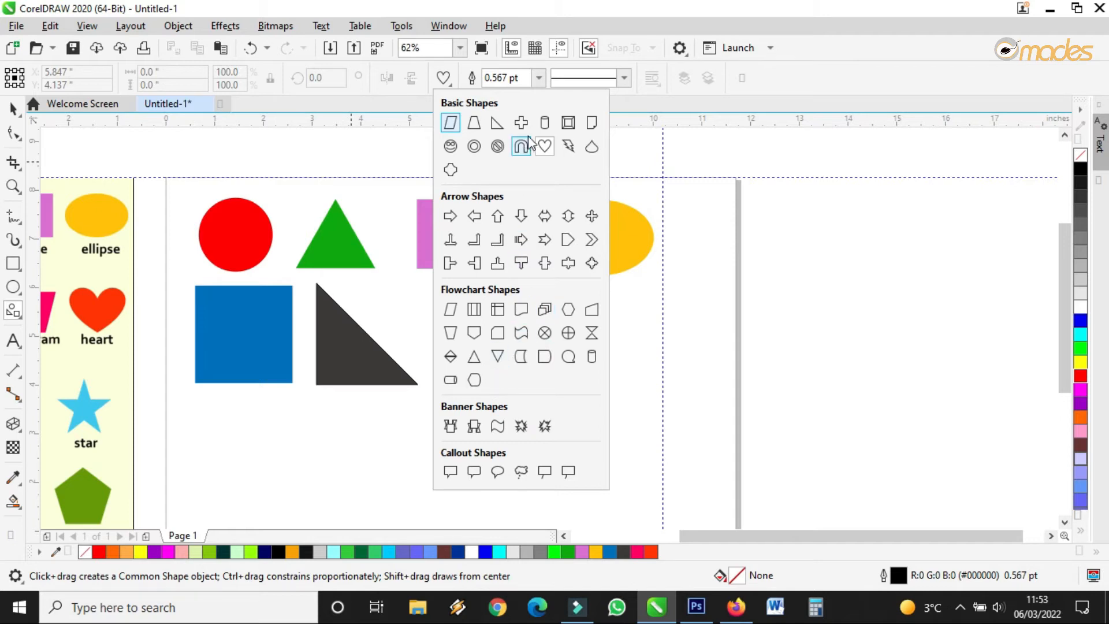
click(542, 146)
drag(586, 297, 716, 414)
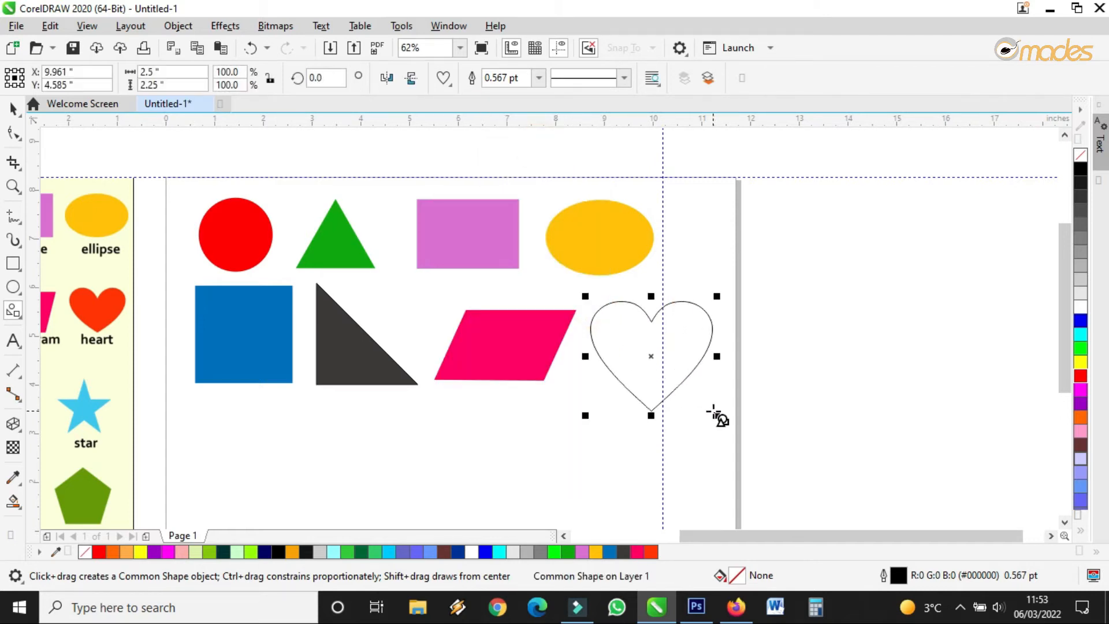
click(13, 108)
click(1080, 375)
Step: Draw a cross from the basic common shapes below the blue square, about 2.3 by 2.17 inches
scroll(846, 207, down, 4)
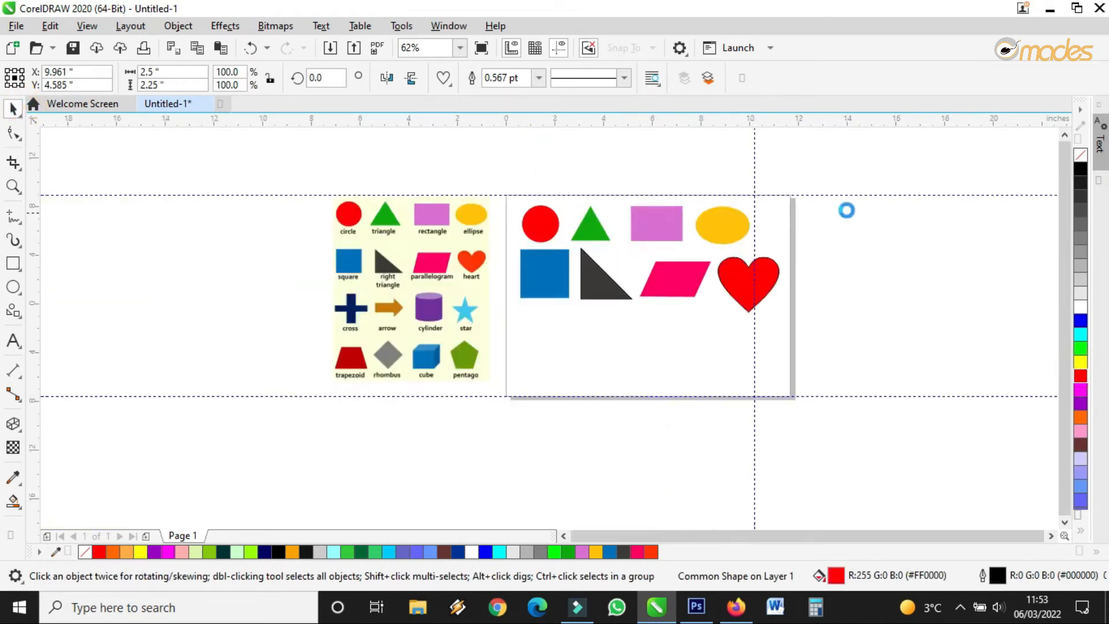
scroll(656, 238, up, 4)
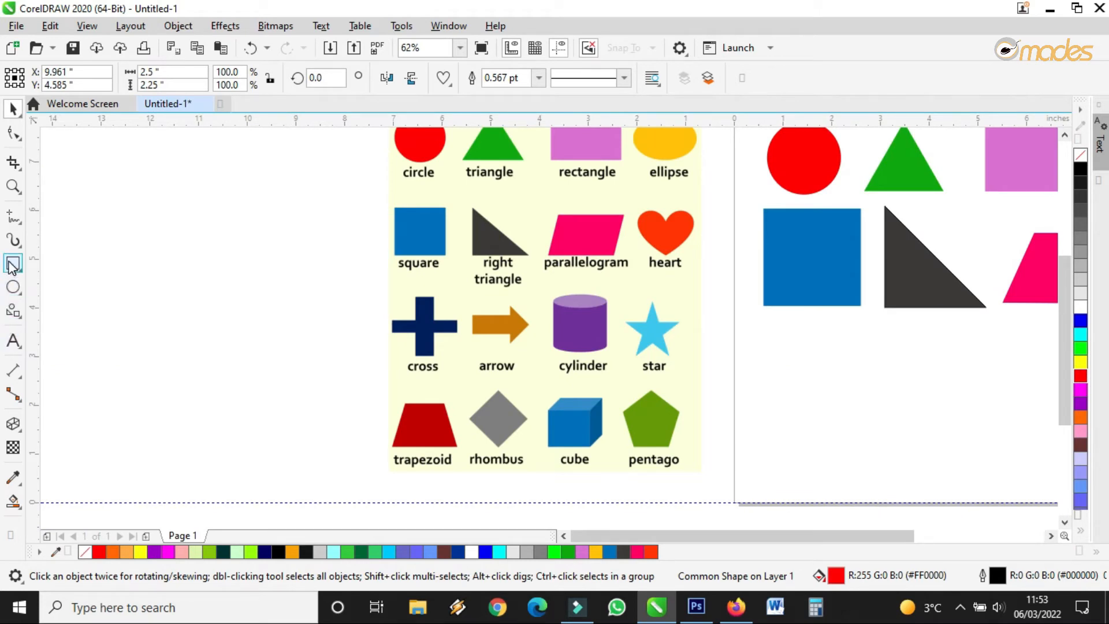
click(17, 313)
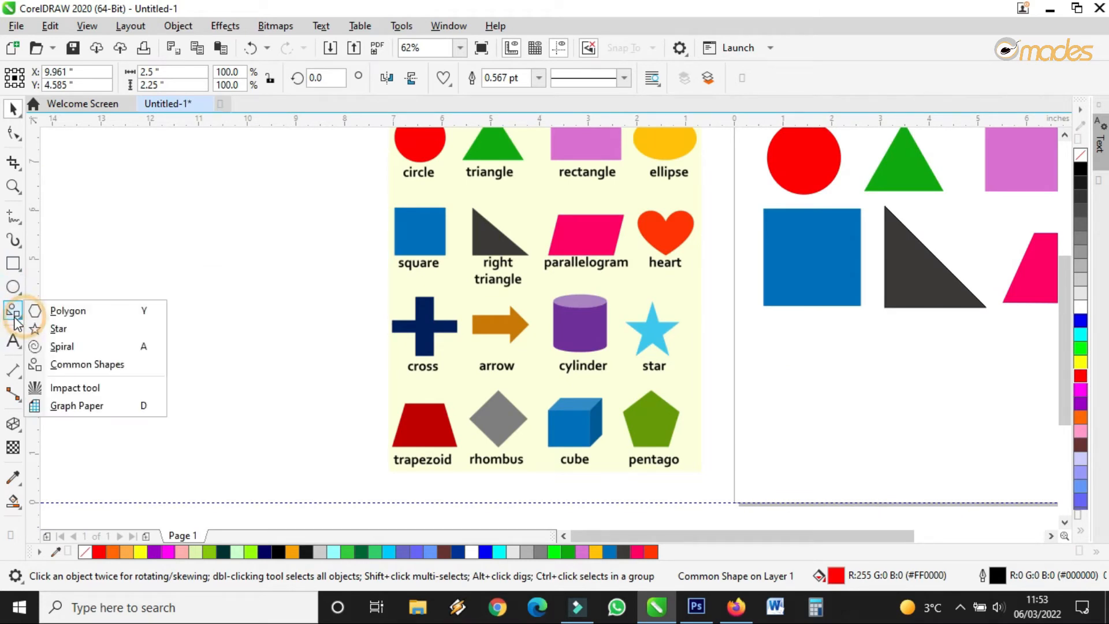
click(82, 374)
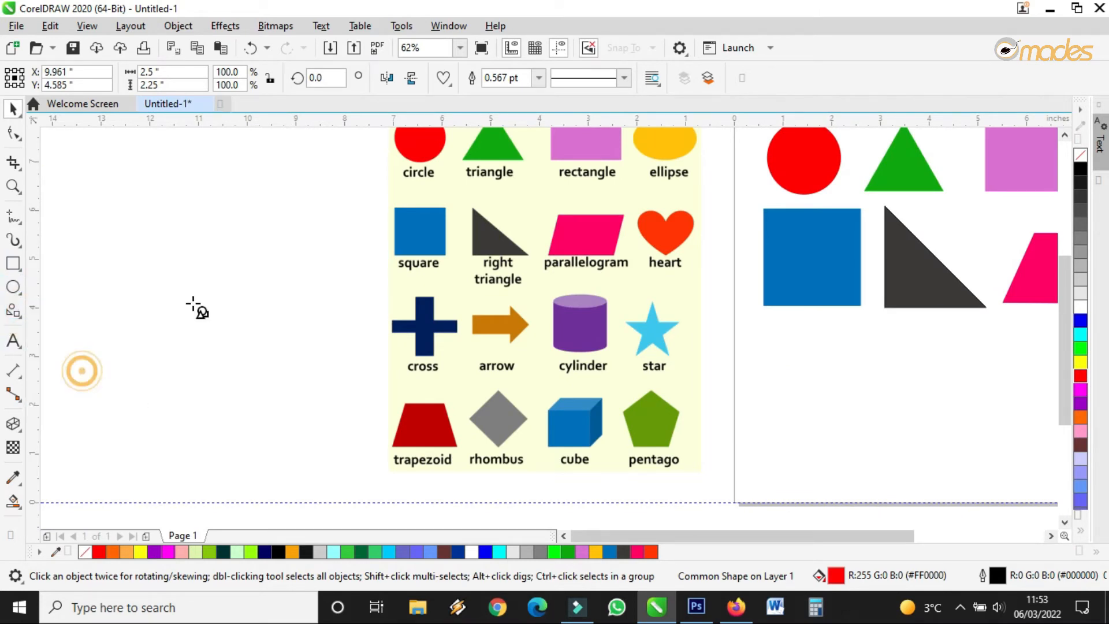
click(444, 79)
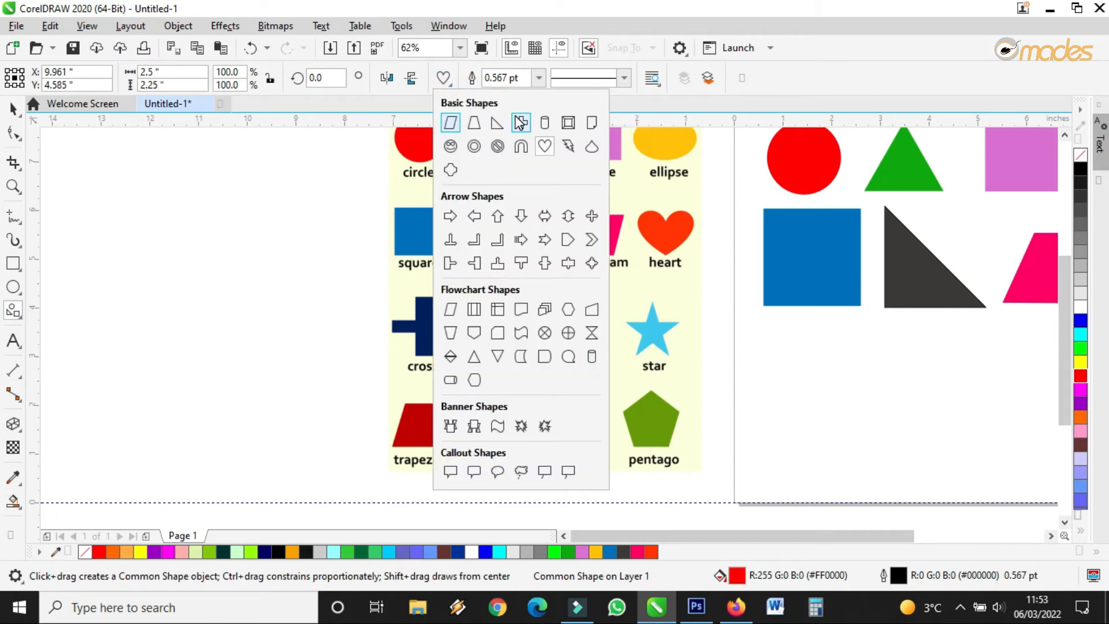
click(519, 122)
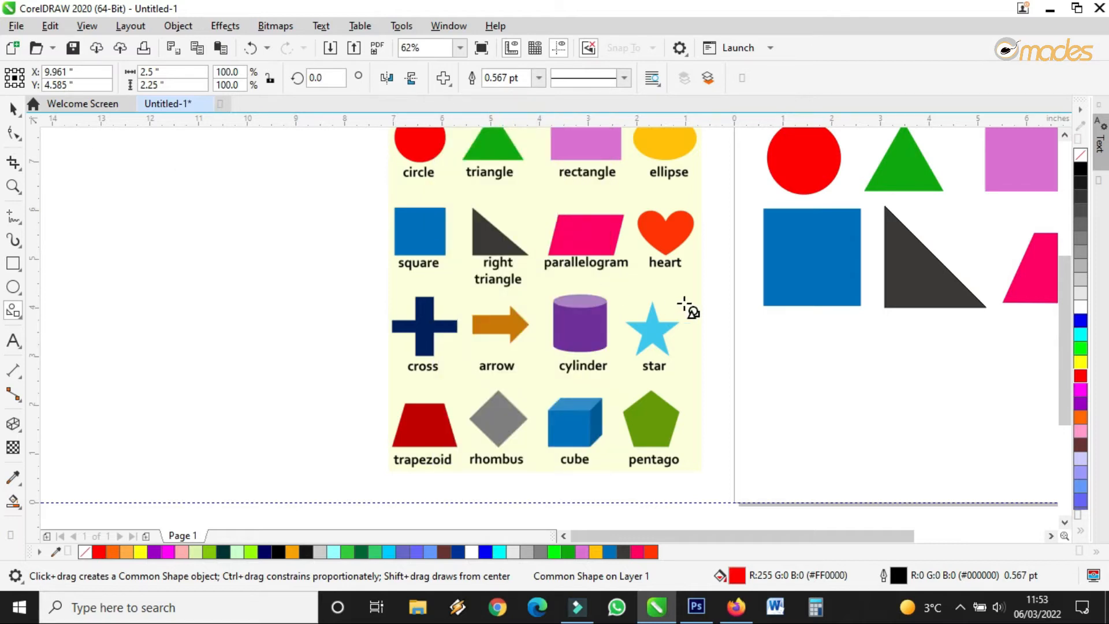
key(F3)
scroll(635, 324, up, 2)
scroll(592, 258, down, 1)
drag(578, 238, 698, 352)
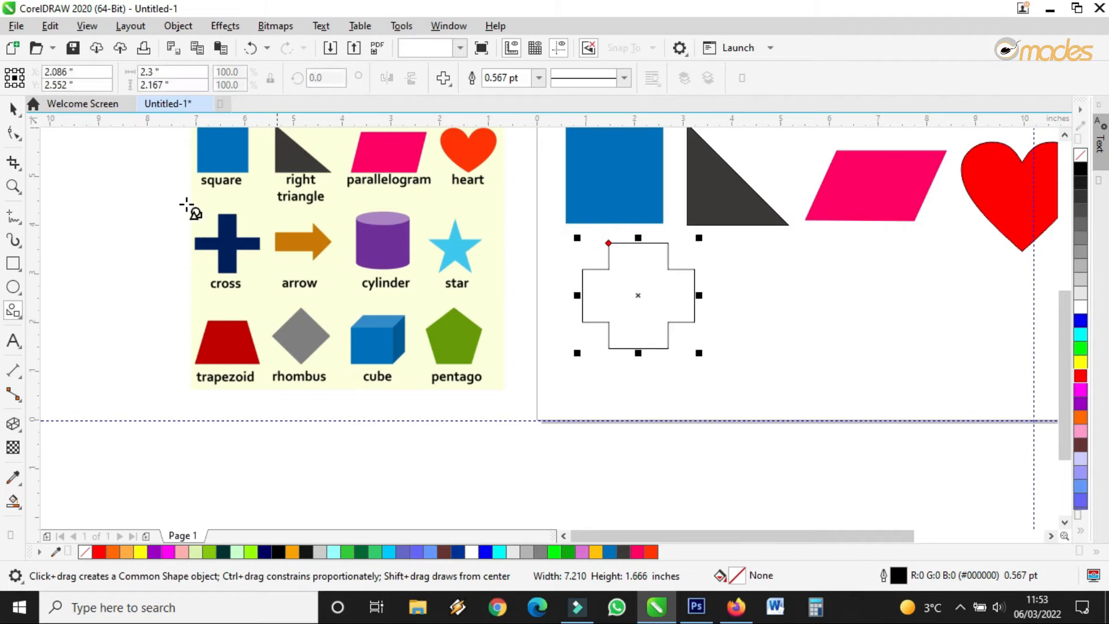
Step: Reshape the outlined cross so its arms are about as slim as those of the reference cross
click(13, 133)
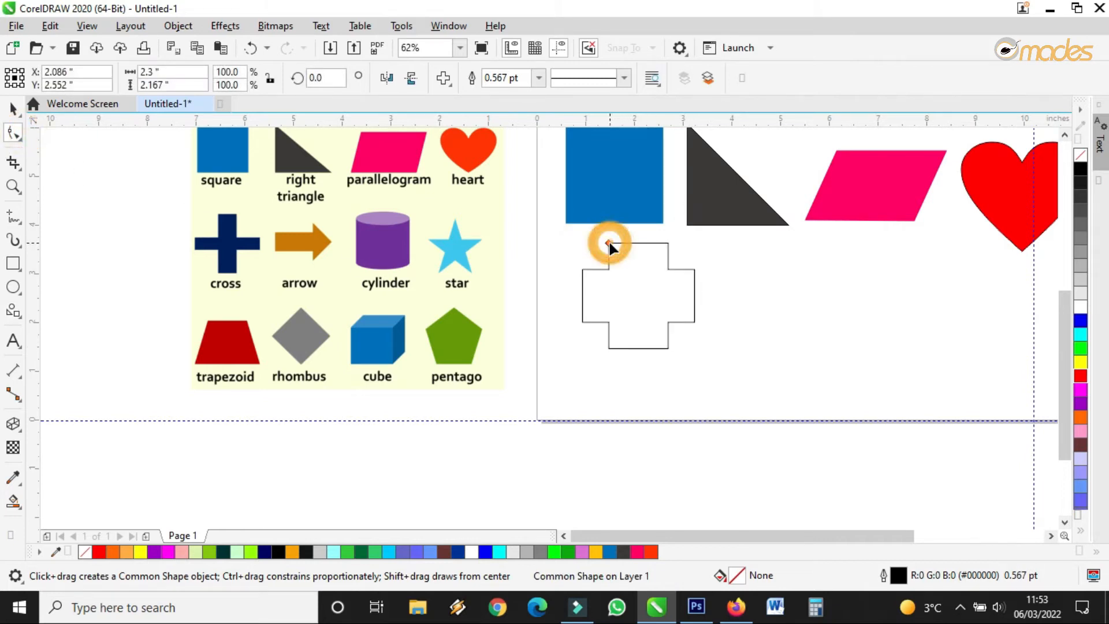
drag(608, 240, 624, 279)
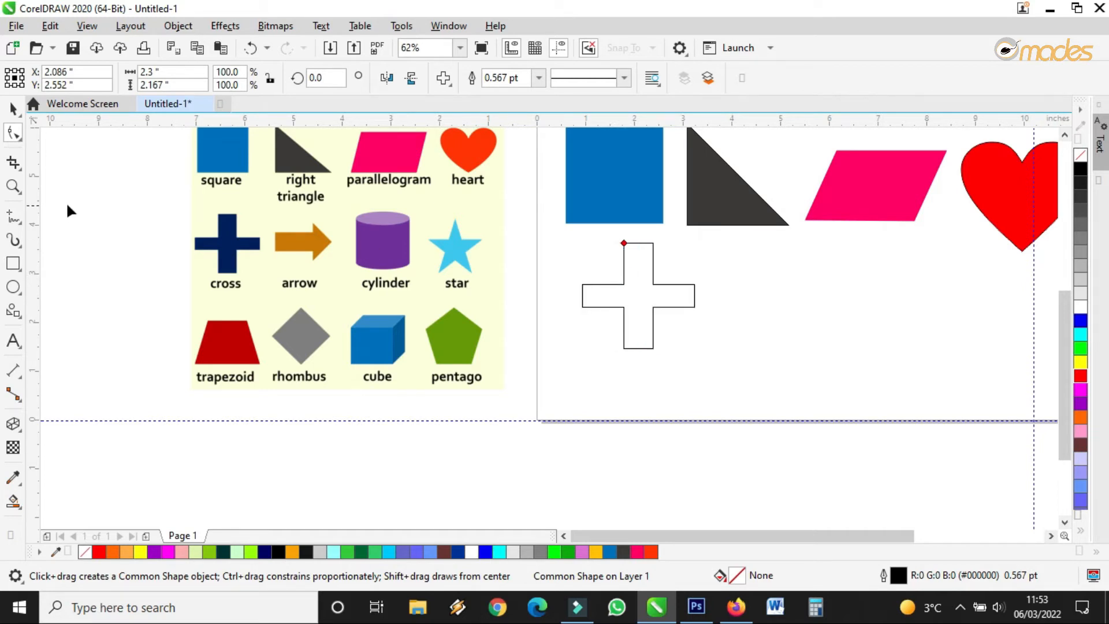
click(13, 108)
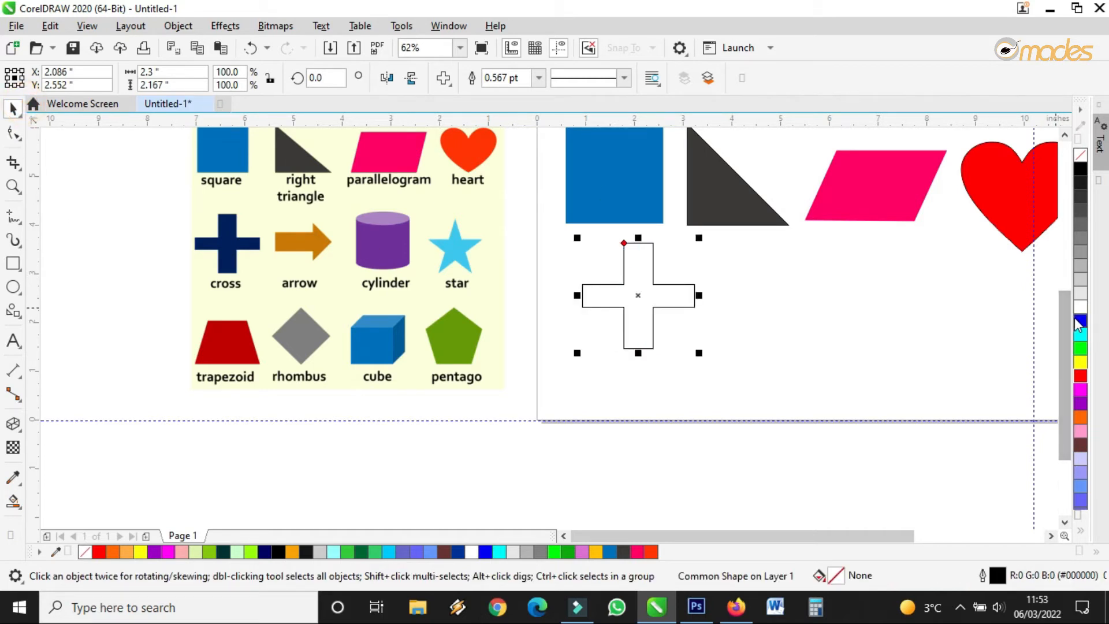
Step: Fill the new cross with the dark navy colour sampled from the reference chart's cross
click(13, 478)
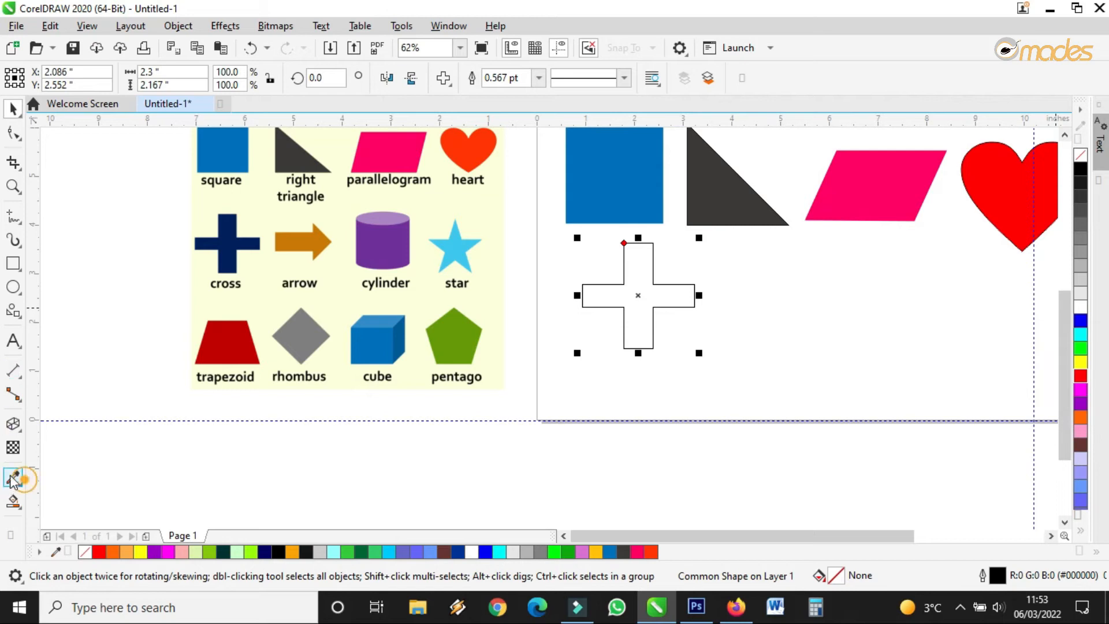
click(242, 240)
click(625, 290)
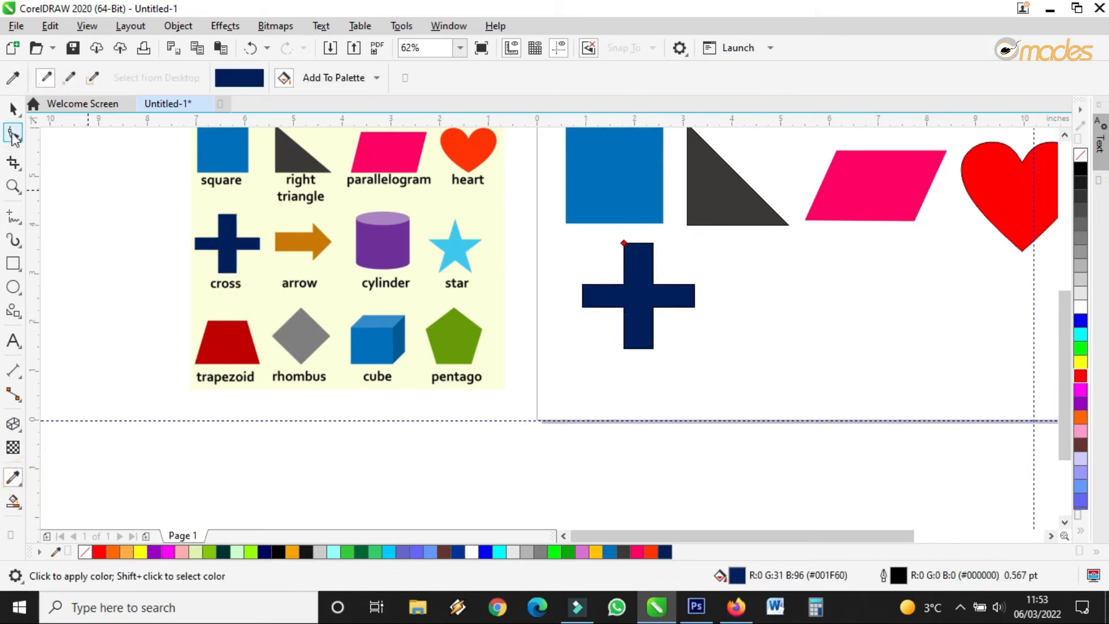
Step: Fine-tune the navy cross's arm thickness against the reference, trying wider arms and slimming them again
click(13, 108)
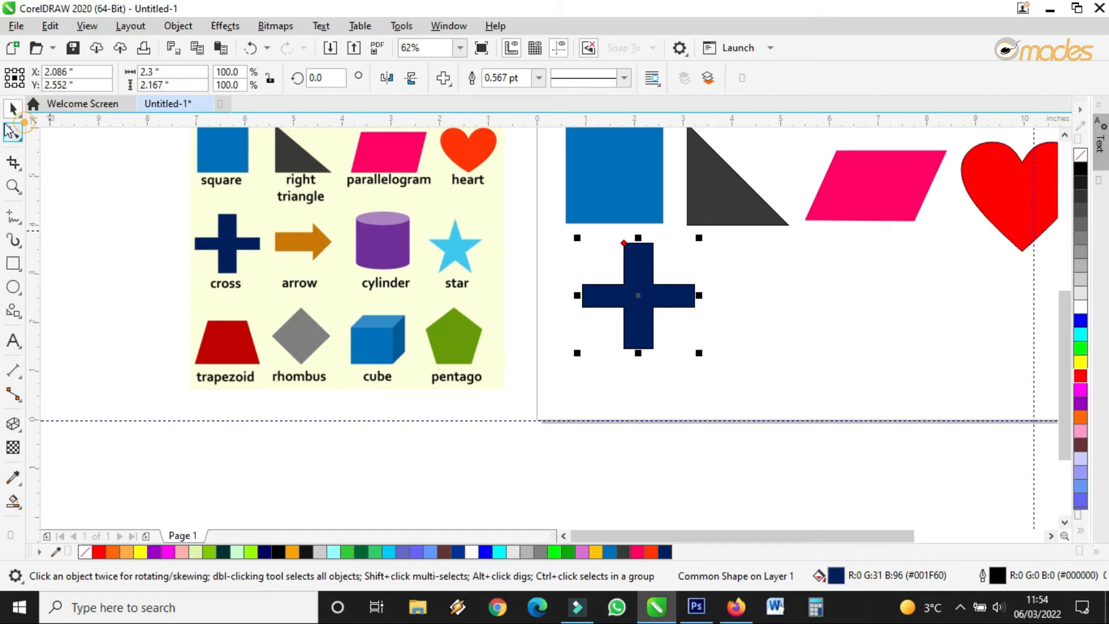
click(10, 131)
scroll(234, 233, up, 2)
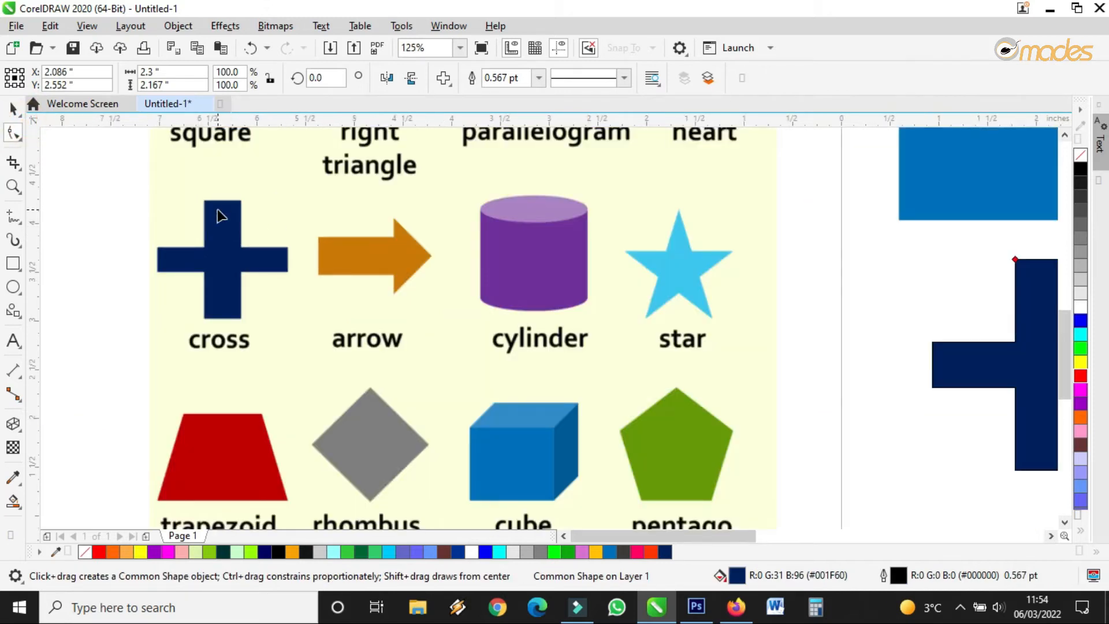
scroll(361, 255, down, 2)
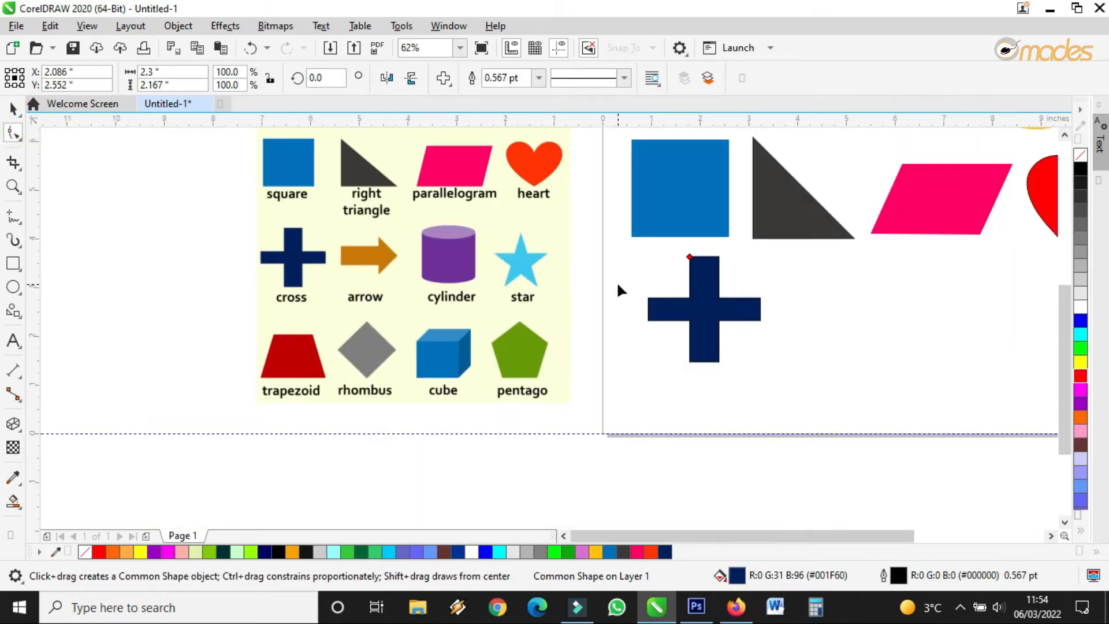
scroll(695, 289, up, 2)
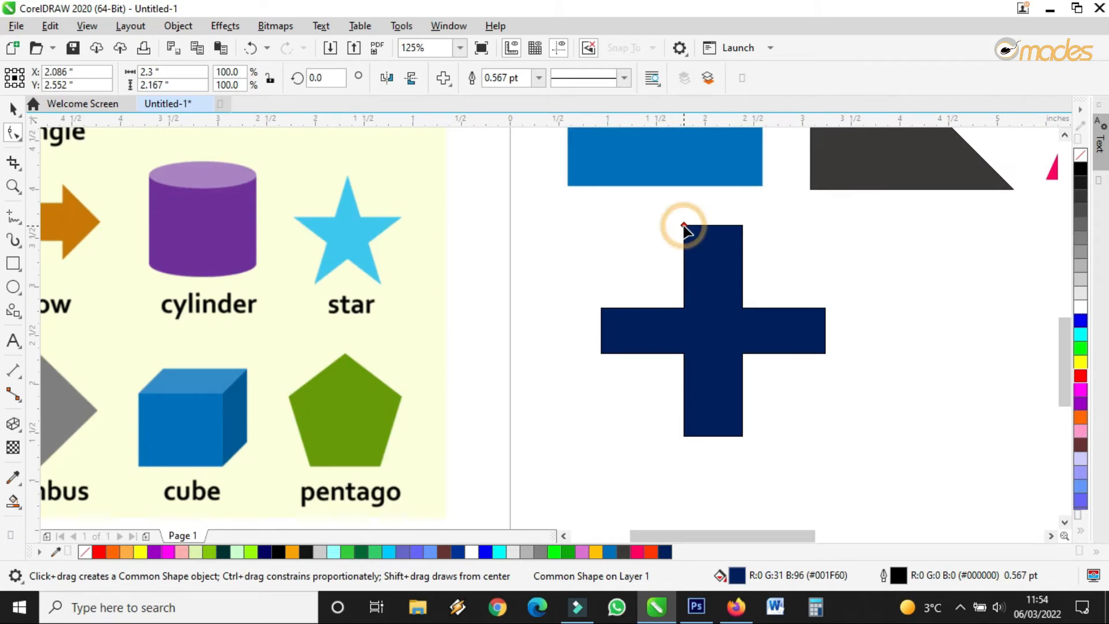
drag(684, 227, 676, 267)
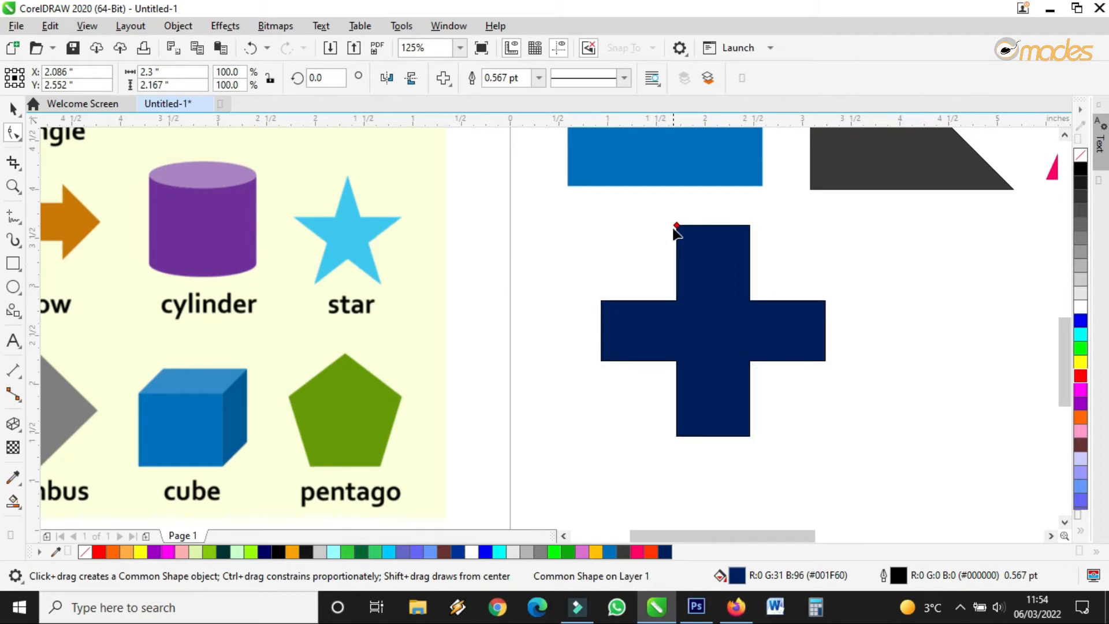
mouse_move(677, 227)
mouse_down()
mouse_move(698, 236)
mouse_move(685, 219)
mouse_move(658, 227)
mouse_move(684, 231)
mouse_up()
scroll(680, 258, down, 2)
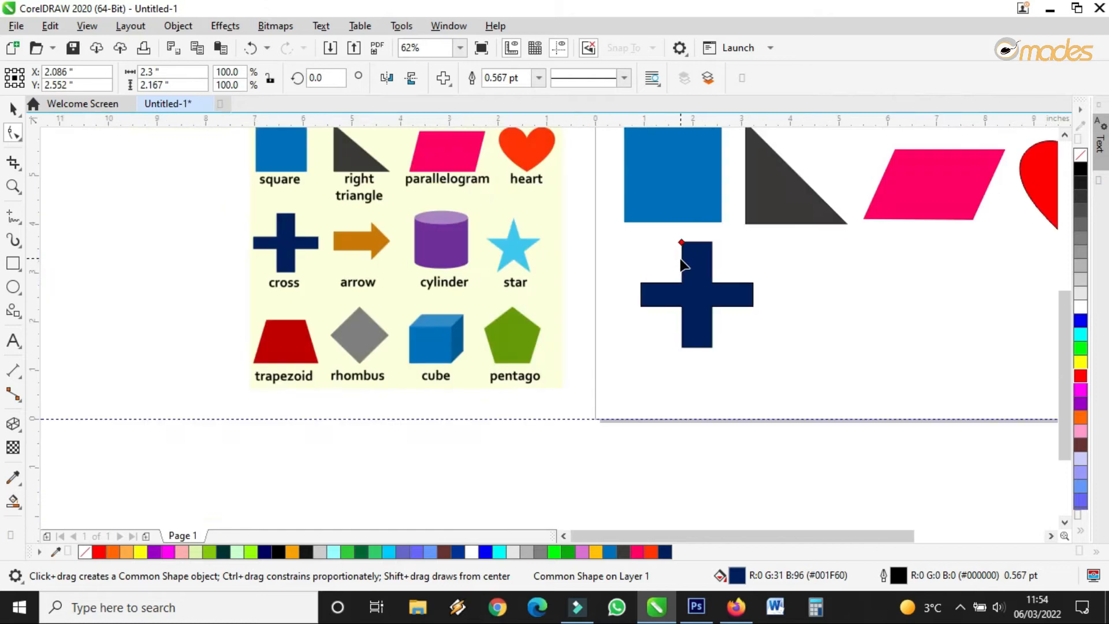
click(12, 108)
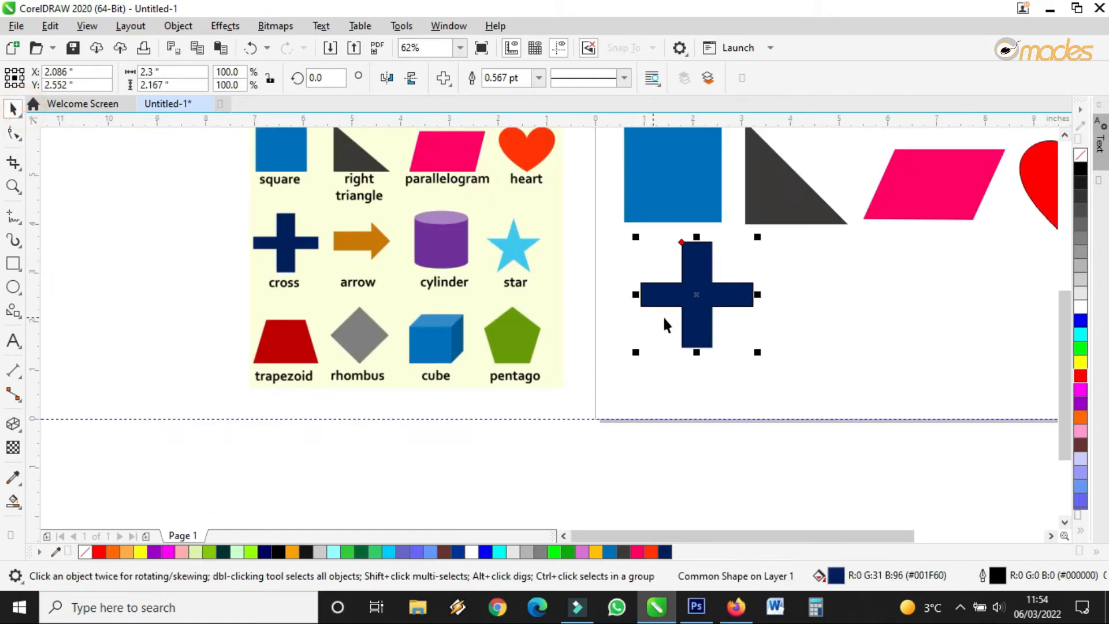
click(828, 348)
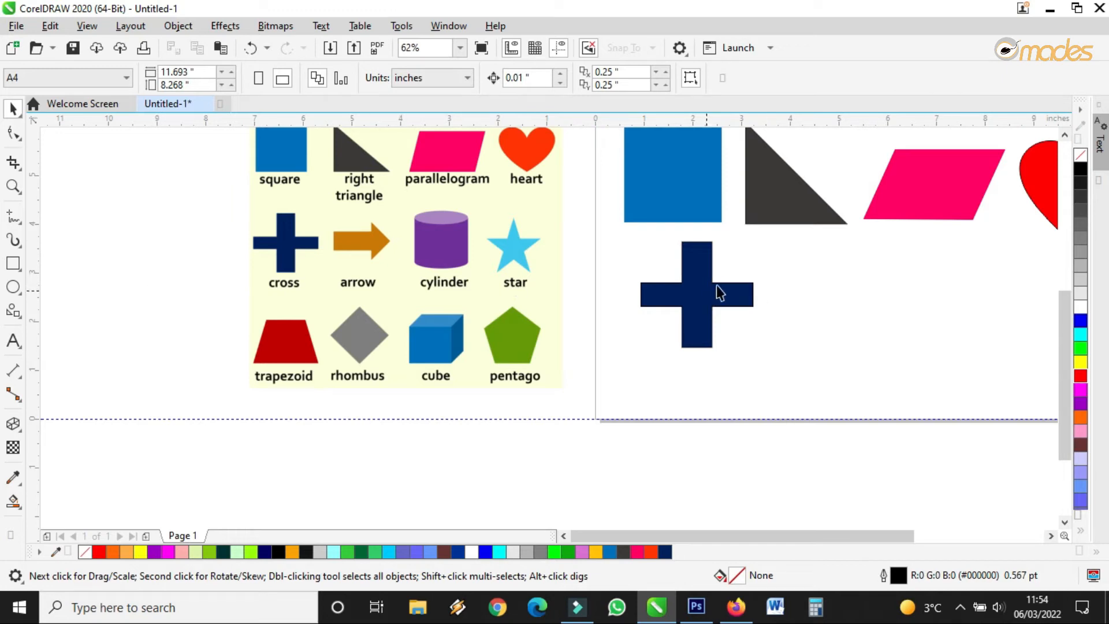
Step: Draw a narrow upright rectangle about 0.65 by 2.03 inches beside the navy cross
click(9, 264)
drag(829, 258, 860, 356)
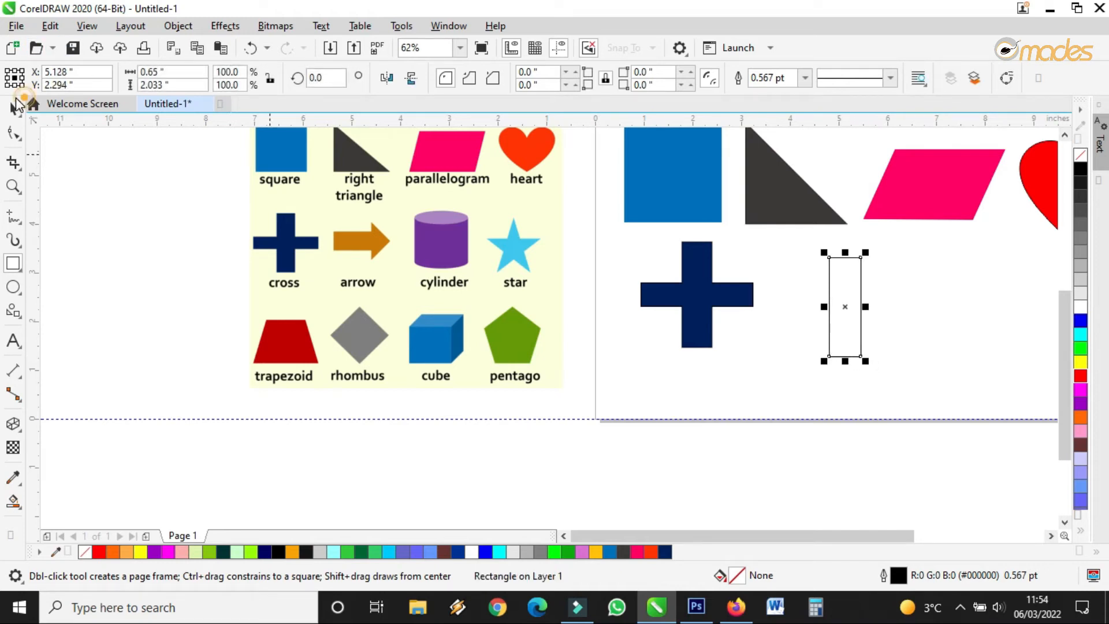
key(space)
Step: Make a copy of the upright rectangle rotated to 270 degrees about its centre, forming a cross outline
click(861, 289)
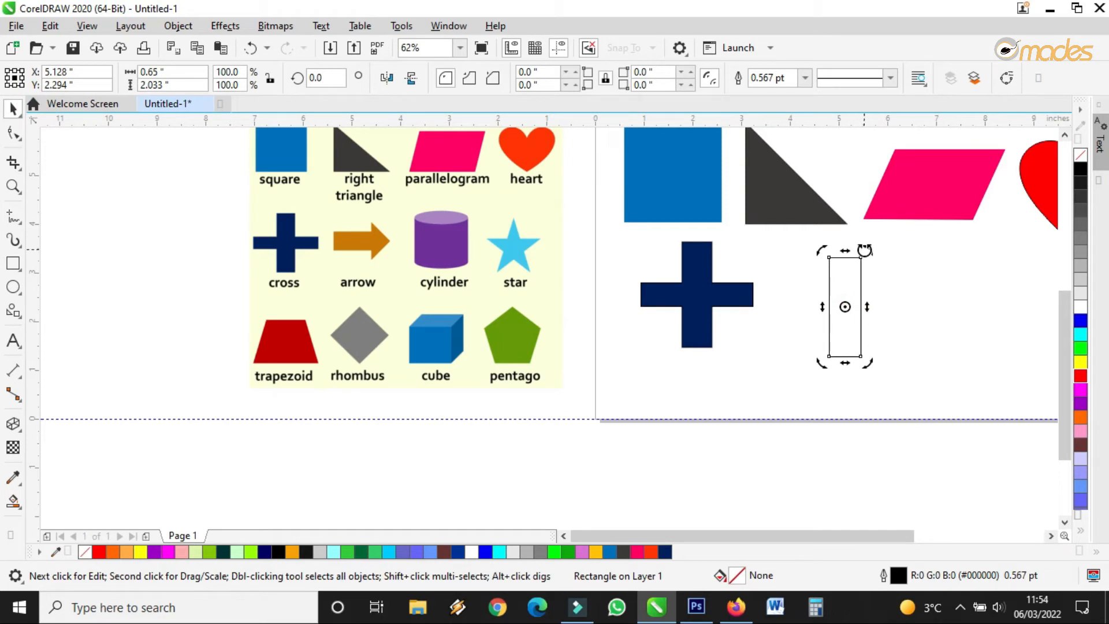
click(913, 300)
click(842, 297)
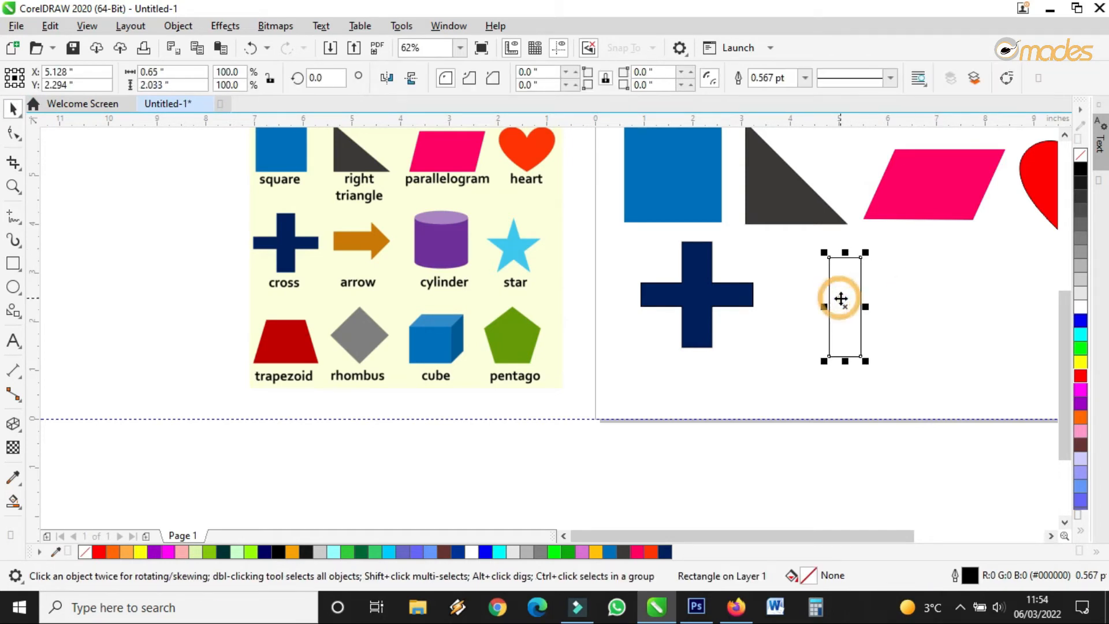
click(847, 273)
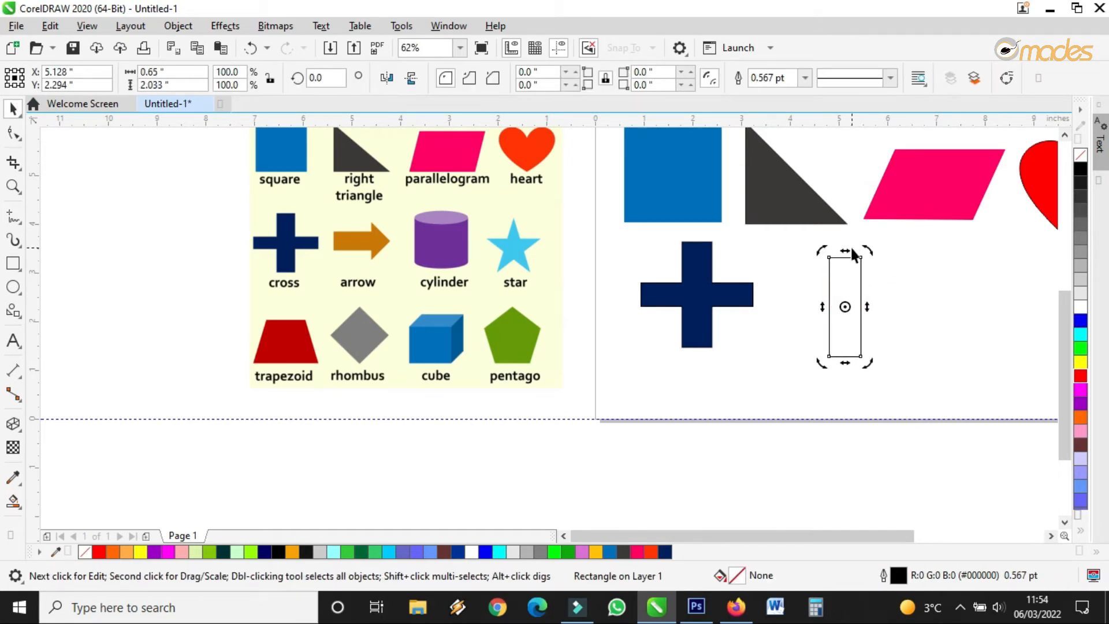
scroll(871, 267, up, 2)
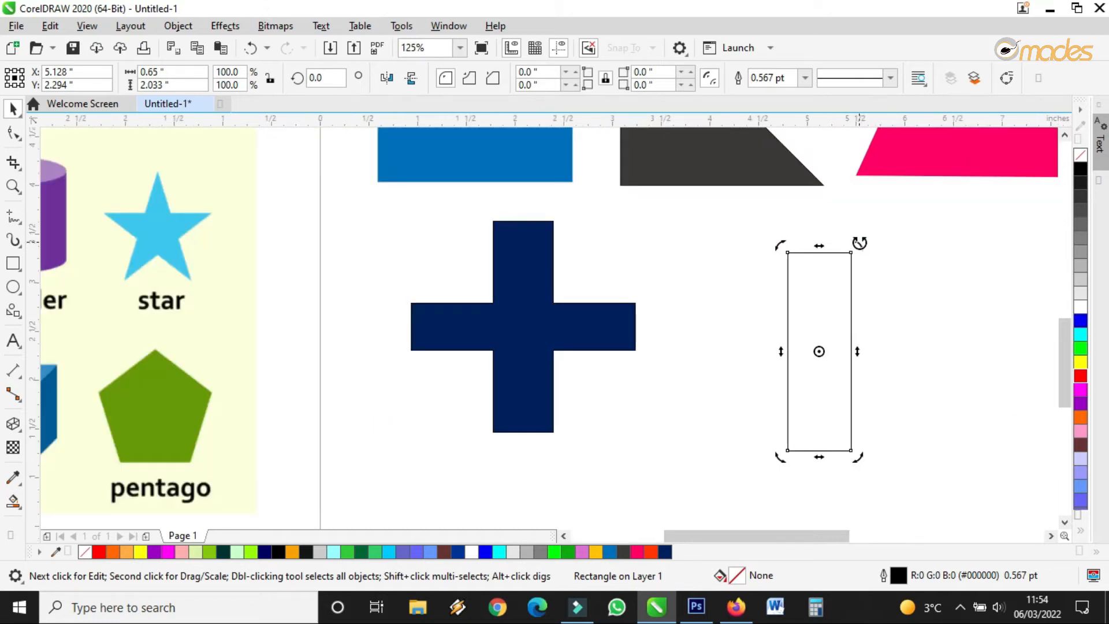
drag(859, 242, 952, 426)
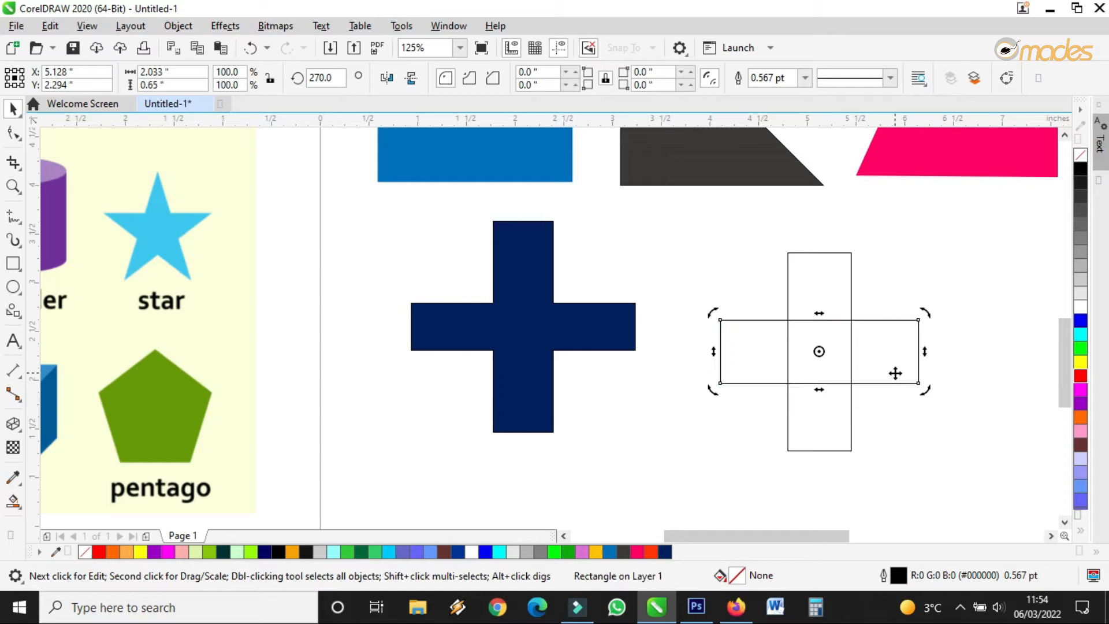
Step: Slim the horizontal bar evenly about its centre to a height of about 0.57 inches
click(896, 358)
click(819, 317)
click(819, 316)
drag(818, 317, 819, 320)
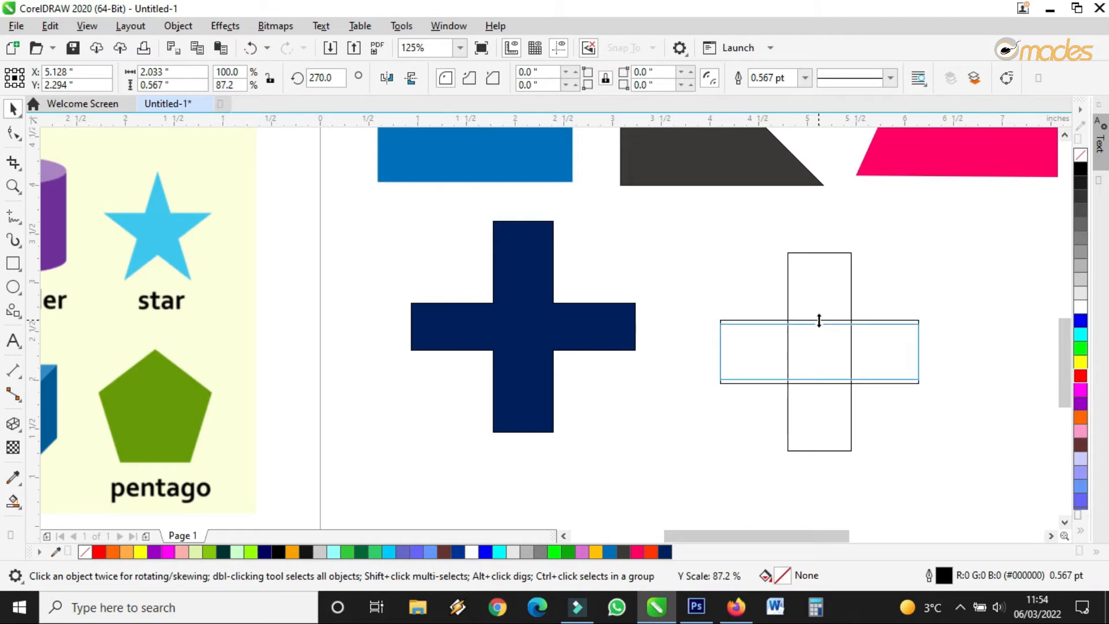
Step: Make the horizontal rectangle thinner, weld it with the vertical rectangle into one cross, and move it closer to the navy cross
drag(819, 320, 819, 327)
shift+click(822, 285)
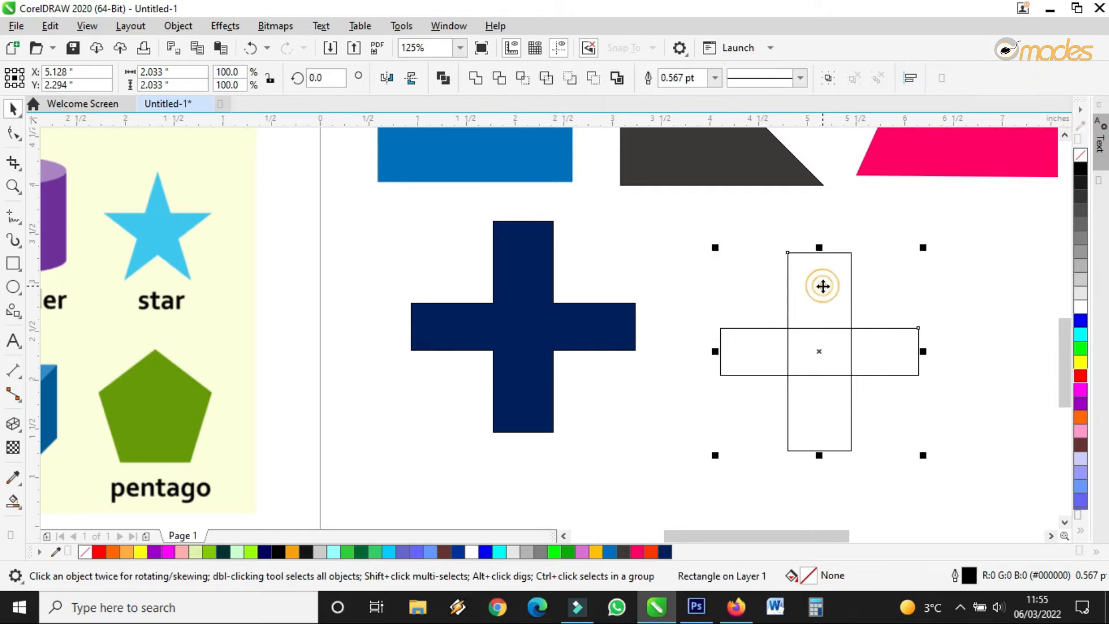
click(475, 79)
scroll(802, 372, down, 2)
drag(802, 372, 773, 363)
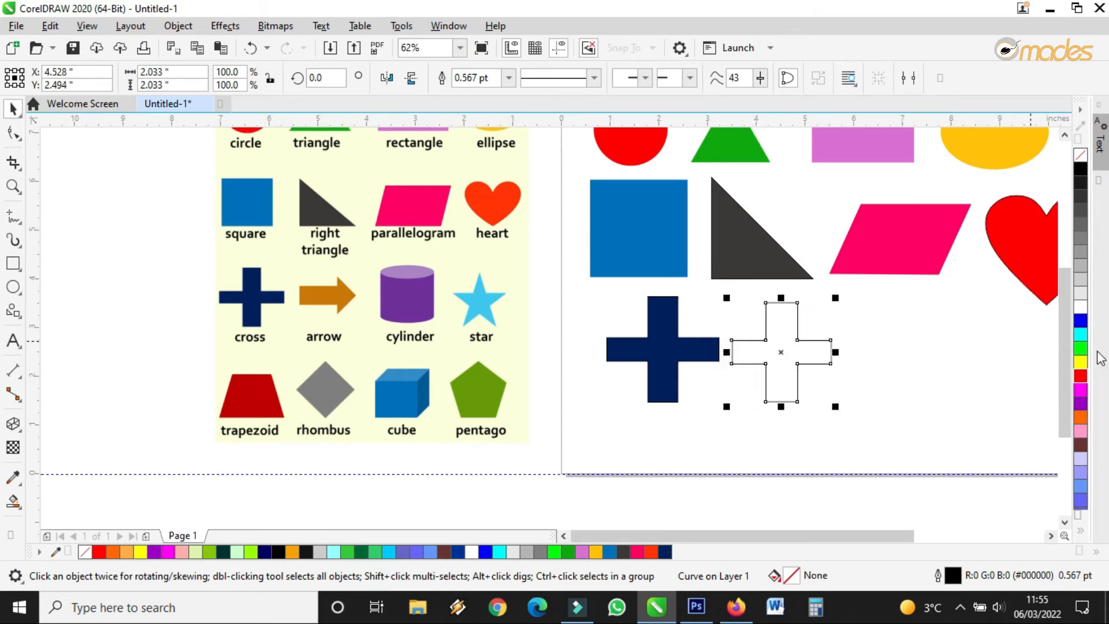
Step: Fill the welded cross with blue and delete it
click(1080, 320)
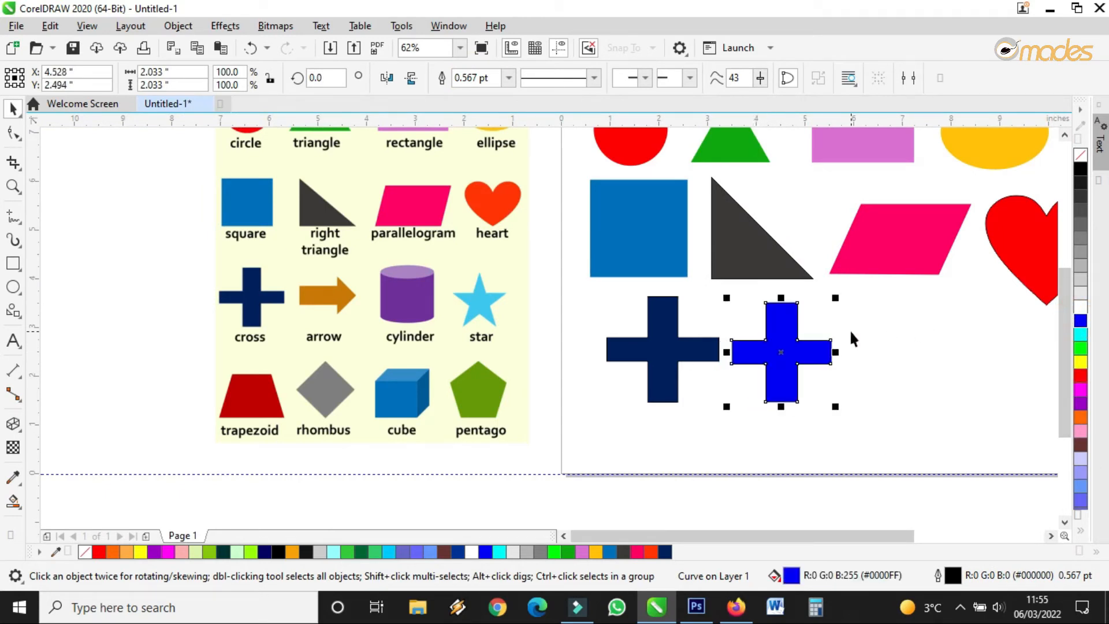
key(Delete)
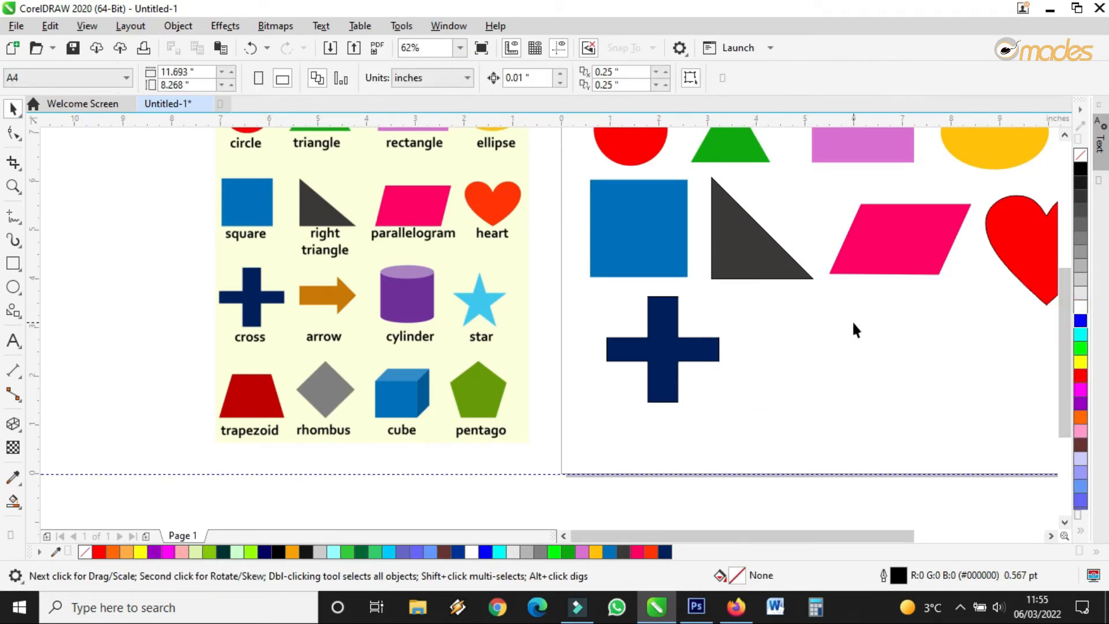
Step: Draw a right-pointing common arrow shape about 1.8 by 1.18 inches beside the navy cross
click(14, 311)
click(74, 365)
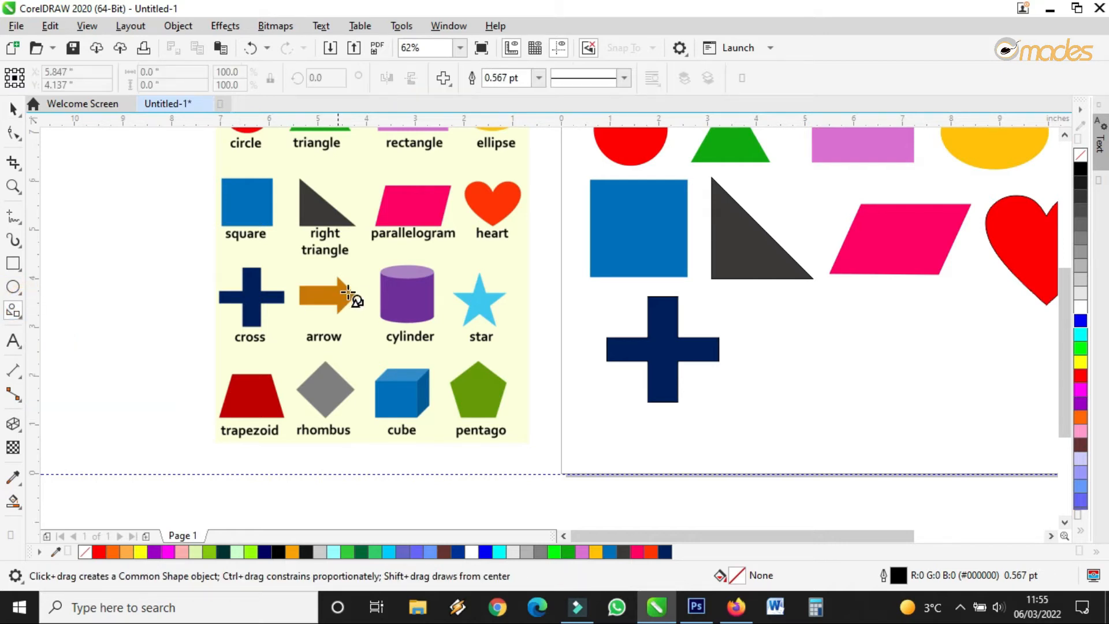
click(452, 79)
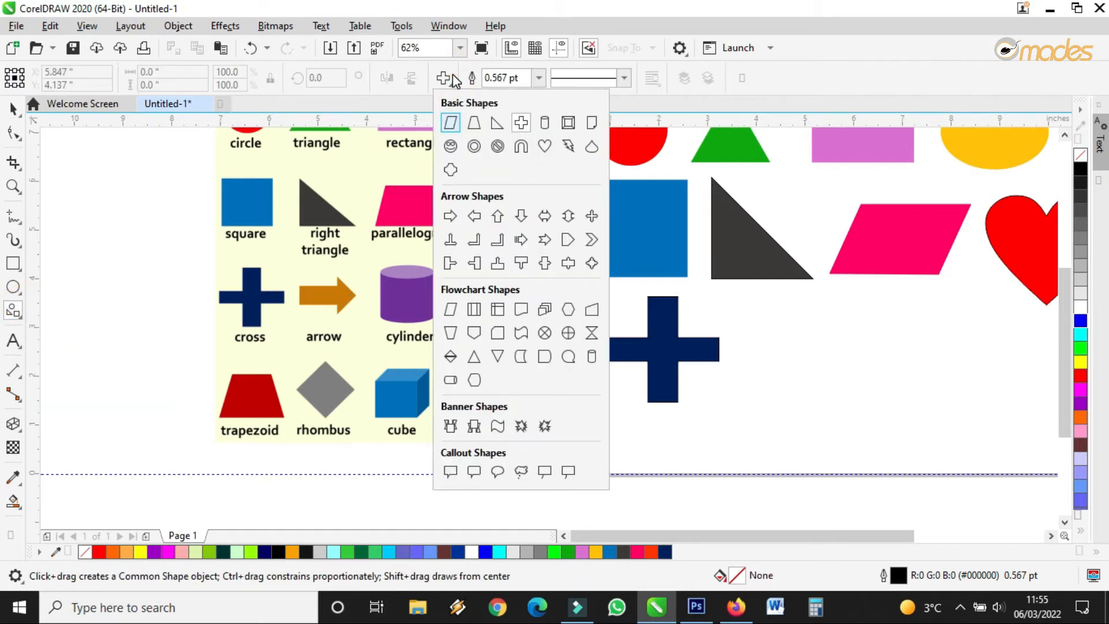
click(450, 216)
drag(739, 321, 824, 379)
scroll(817, 378, up, 2)
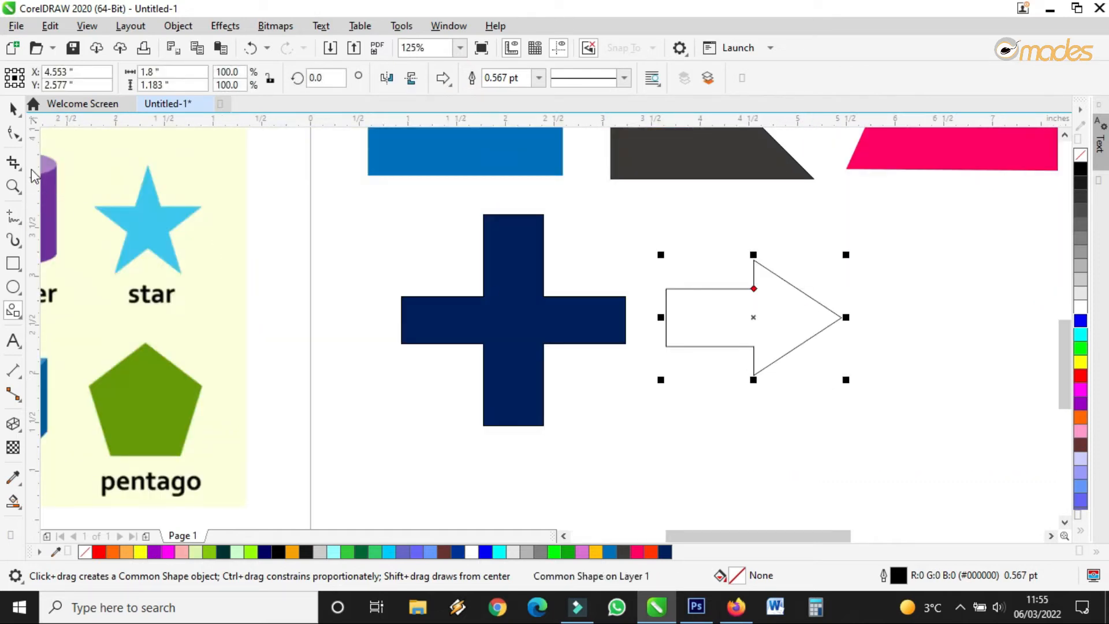
Step: Narrow the arrow's shaft slightly with the Shape tool, fill the arrow with red, and delete it
click(22, 133)
mouse_move(753, 288)
mouse_down()
mouse_move(756, 317)
mouse_move(753, 295)
mouse_up()
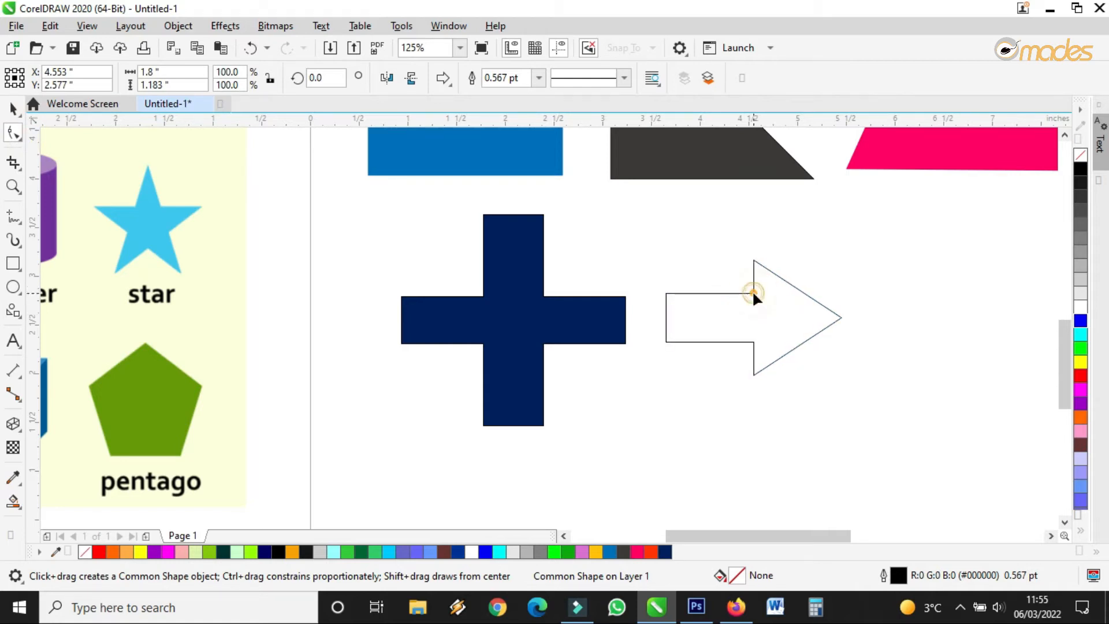
click(12, 108)
click(1078, 378)
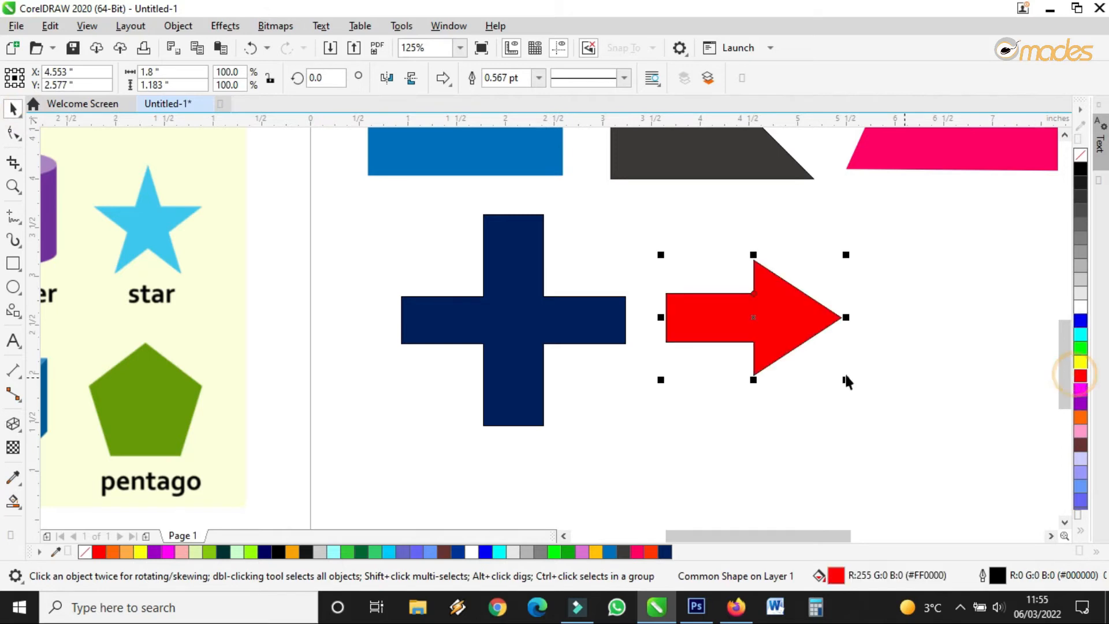
key(Delete)
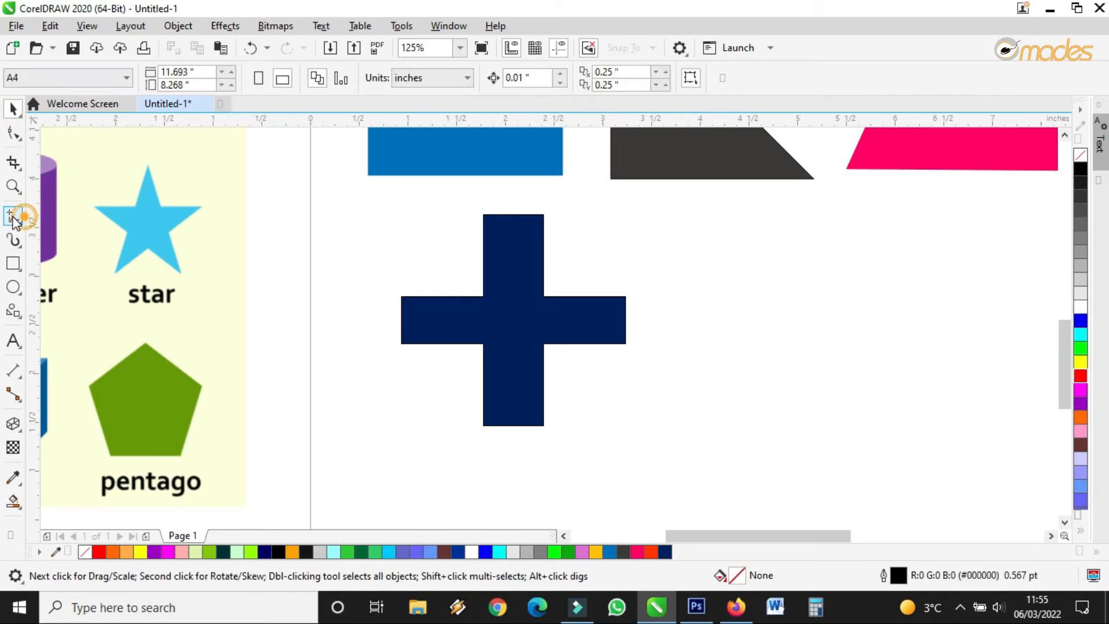
click(14, 217)
click(690, 298)
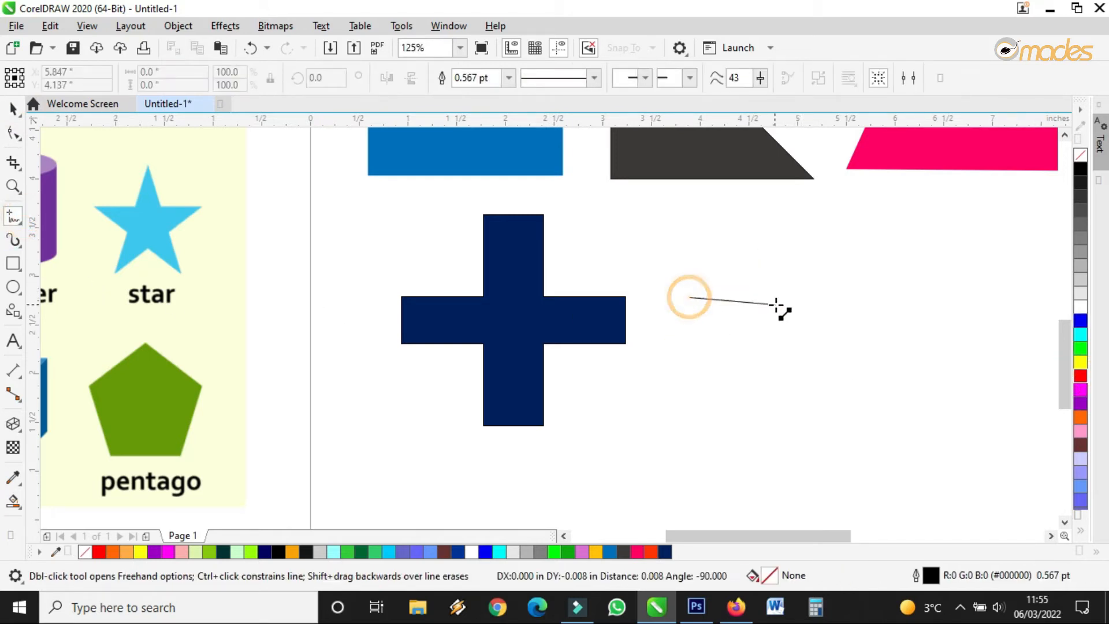
click(795, 298)
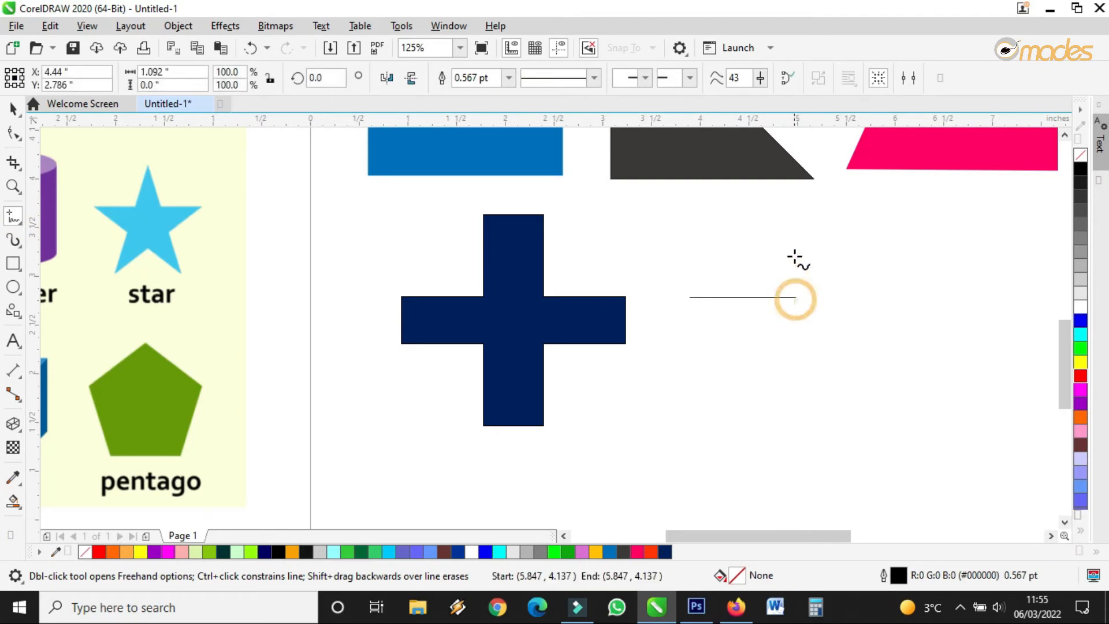
key(Delete)
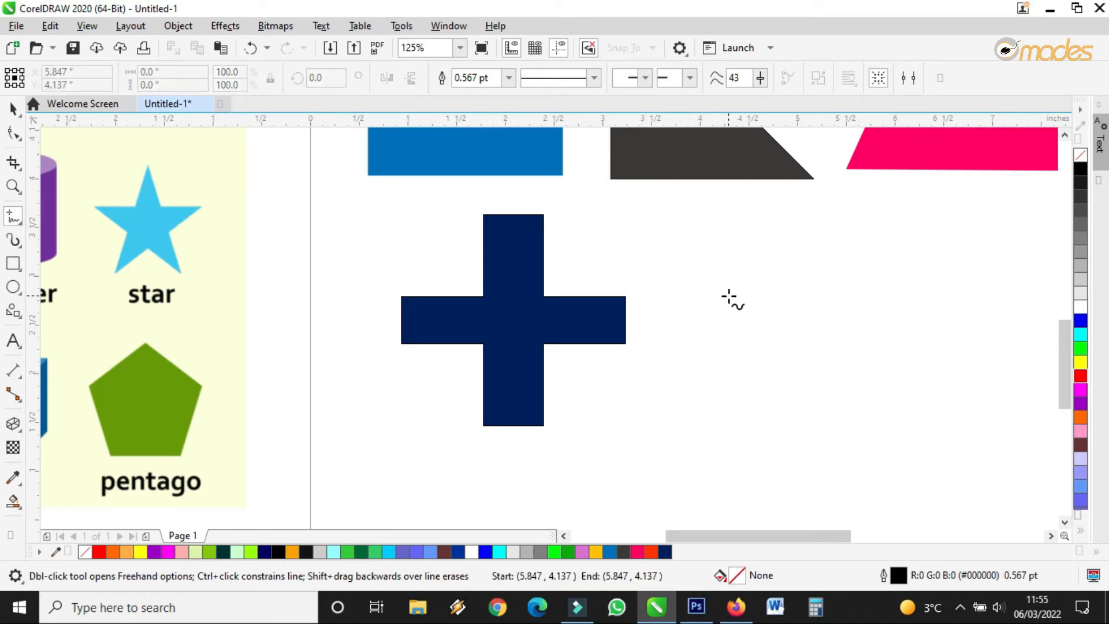
Step: Draw a closed right-pointing arrow outline about 1.59 by 1.21 inches beside the navy cross with straight freehand segments
click(697, 292)
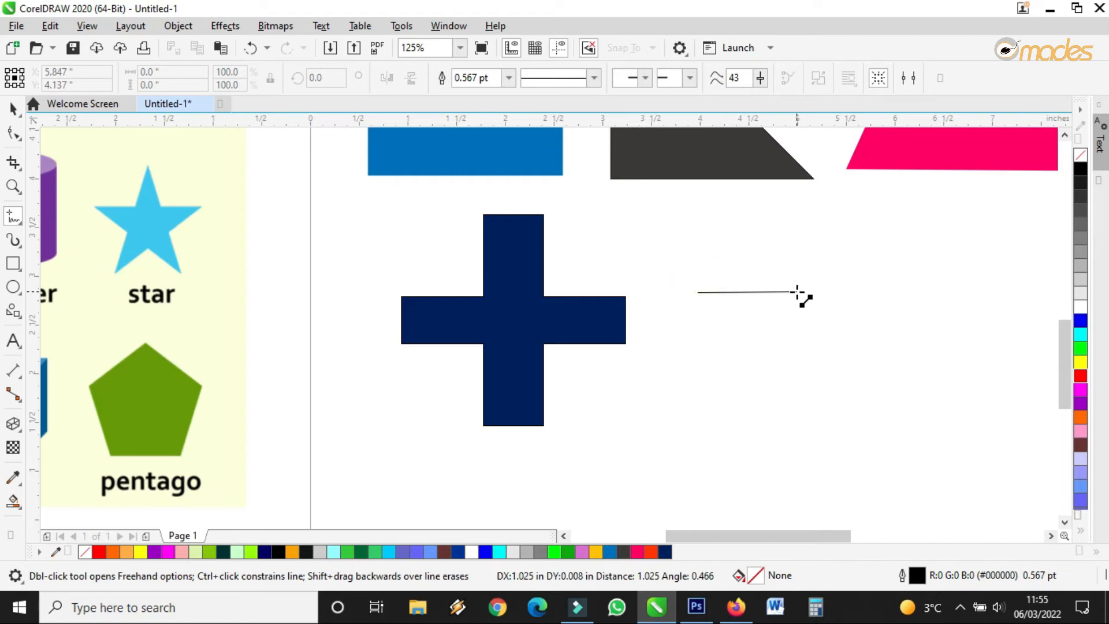
double_click(797, 292)
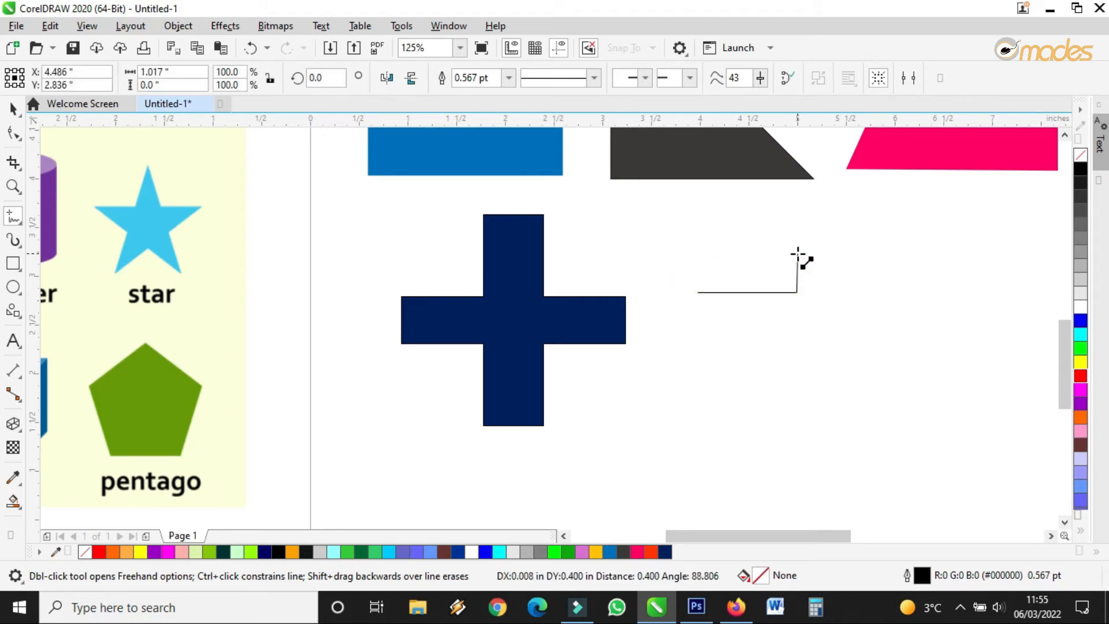
double_click(797, 253)
double_click(853, 301)
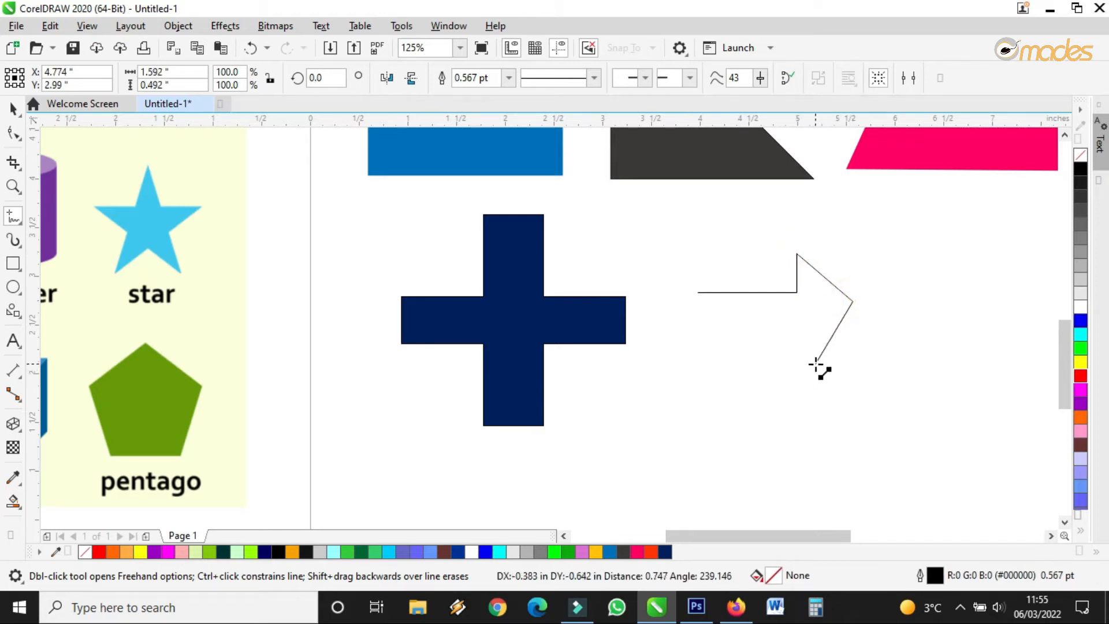
double_click(802, 370)
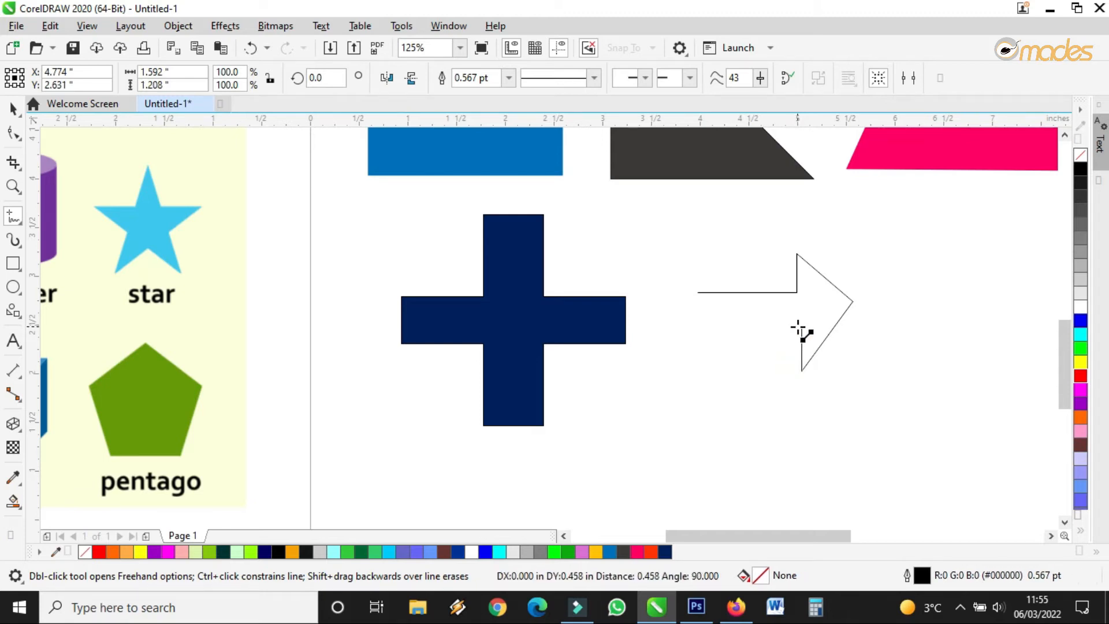
click(797, 331)
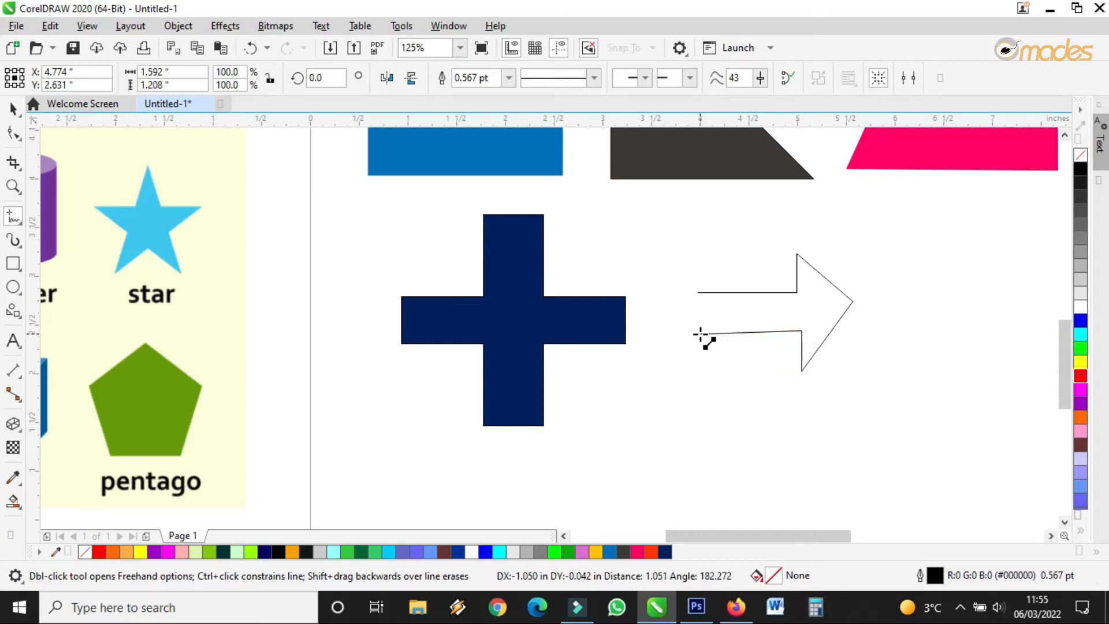
click(703, 329)
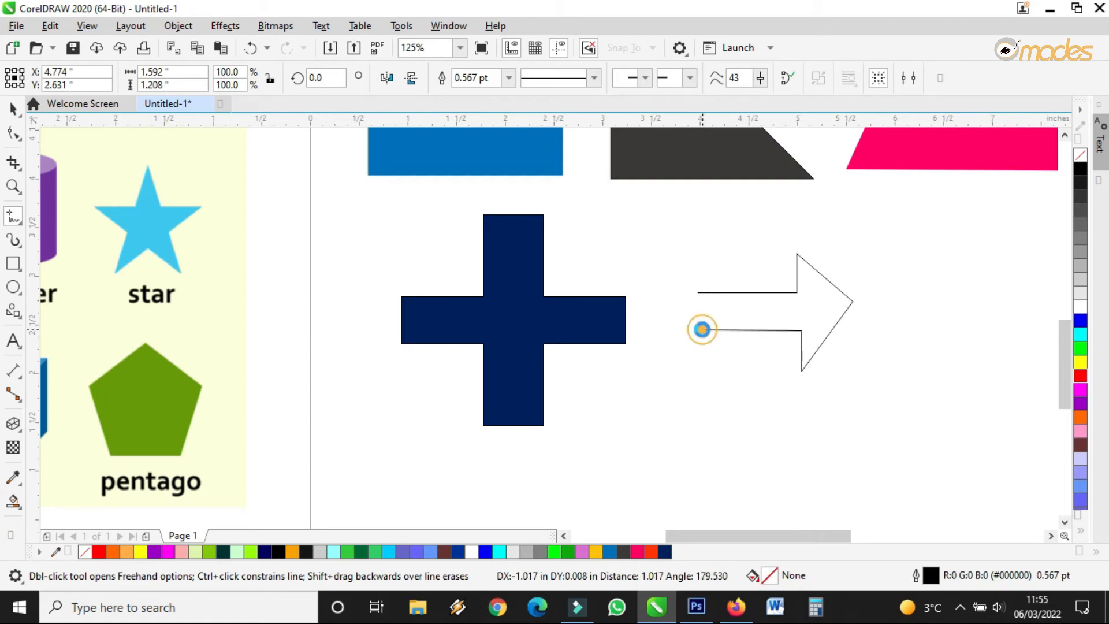
click(700, 292)
Step: Add a horizontal guideline just below the arrow shaft's lower edge and move the shaft's lower-left corner node onto it, straightening the end
scroll(762, 335, up, 2)
click(13, 107)
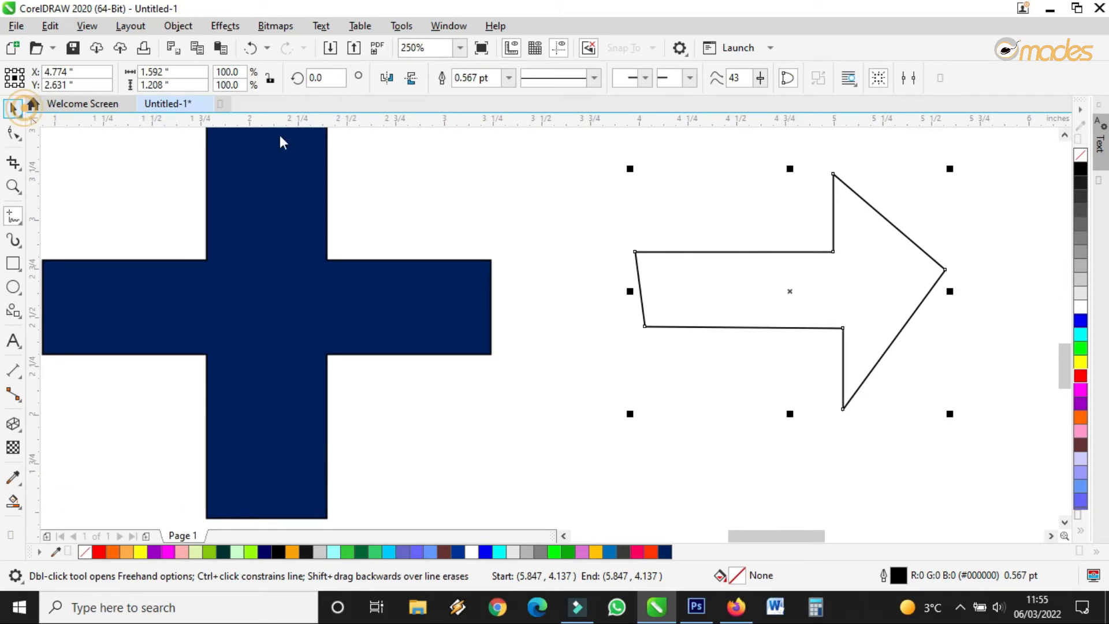
drag(799, 119, 801, 332)
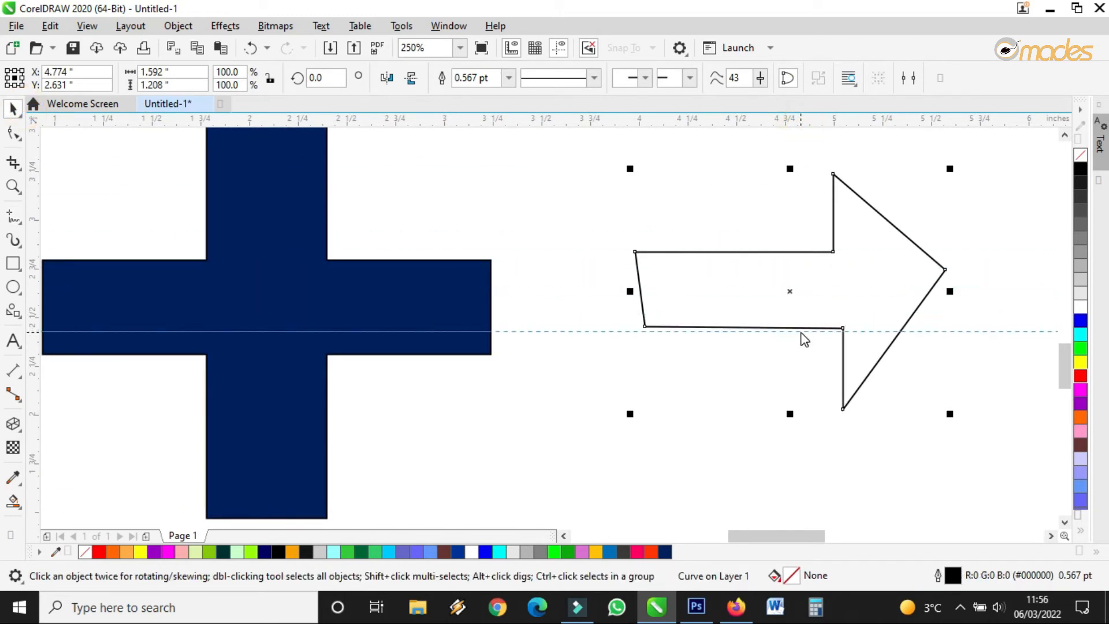
click(667, 328)
scroll(569, 343, up, 3)
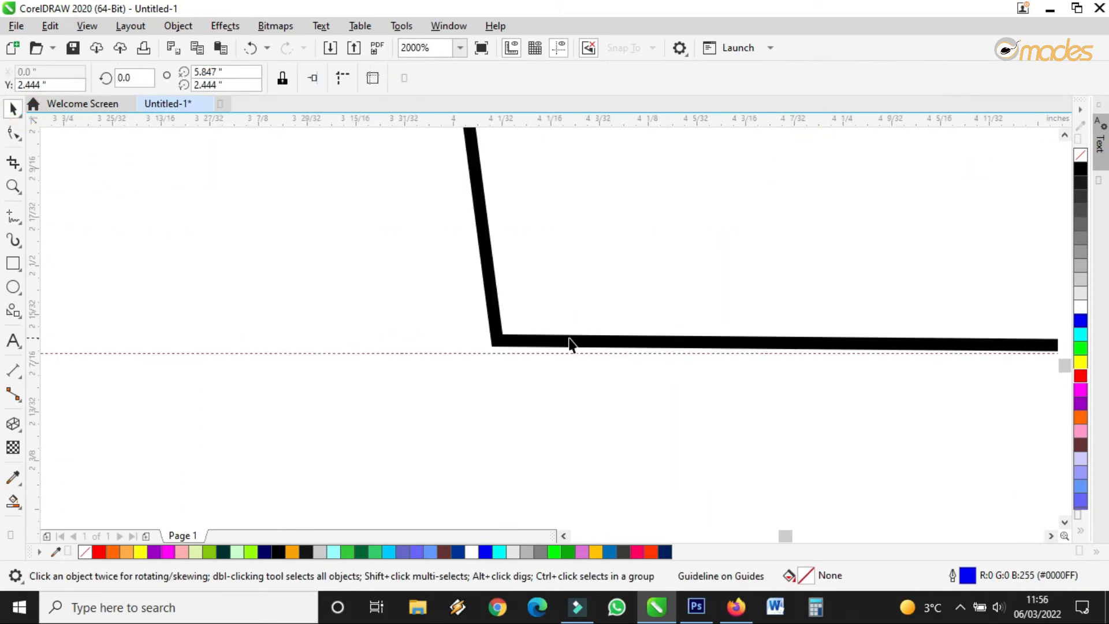
double_click(568, 343)
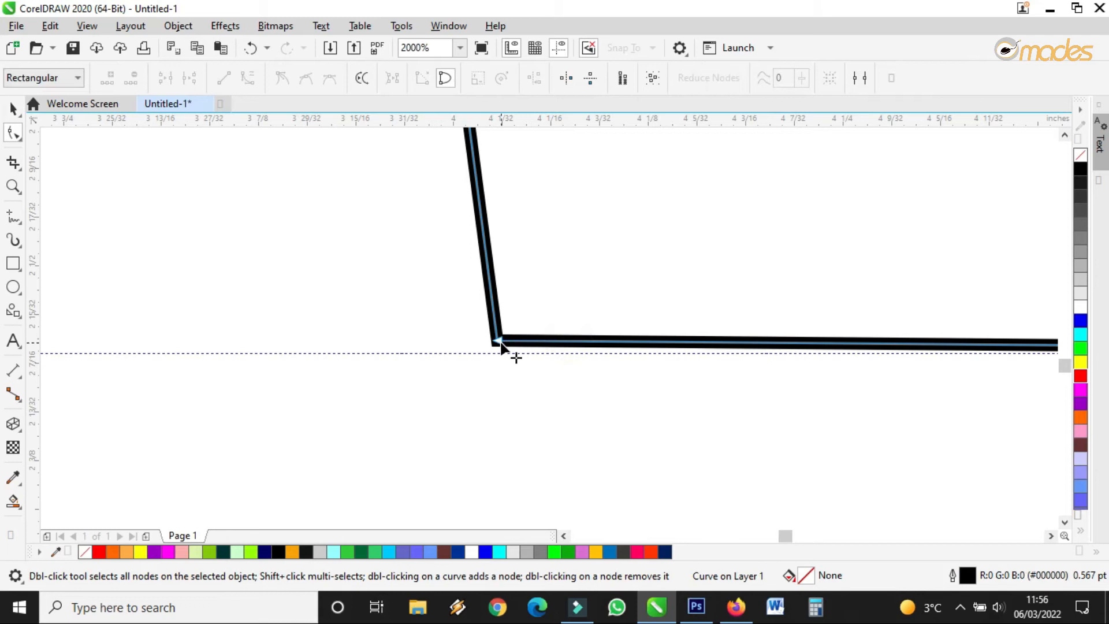
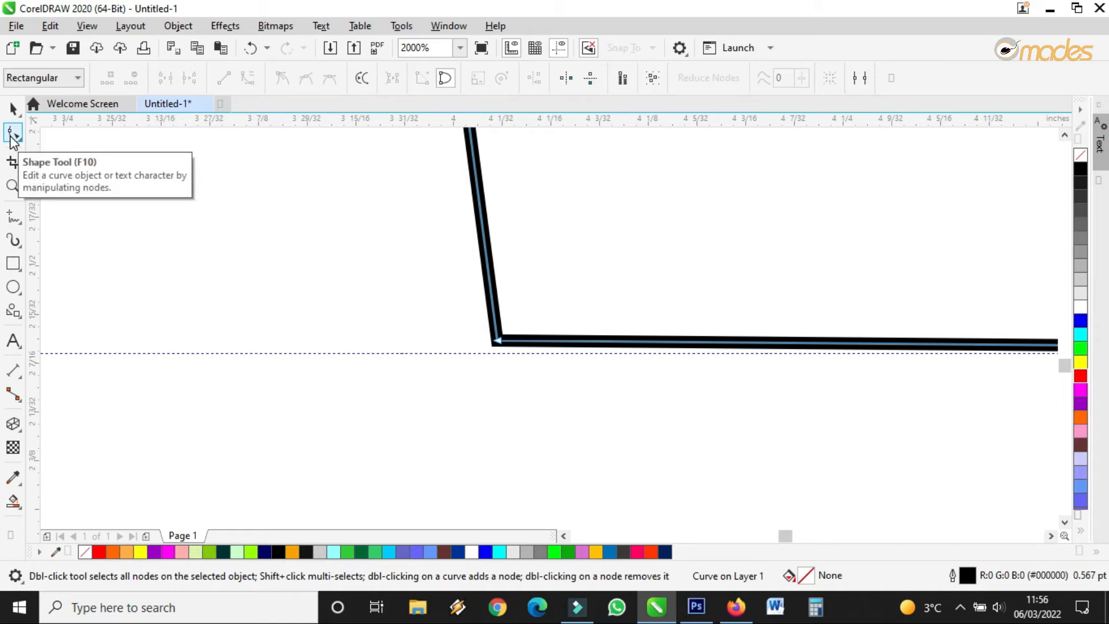
drag(496, 342, 465, 355)
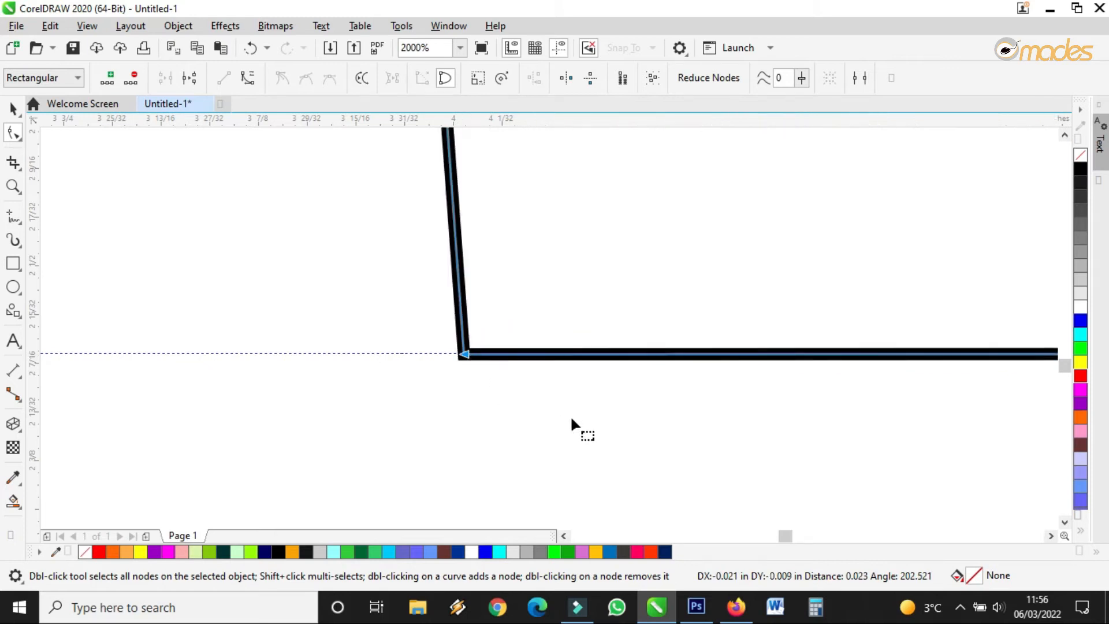
scroll(563, 413, down, 2)
drag(537, 393, 528, 394)
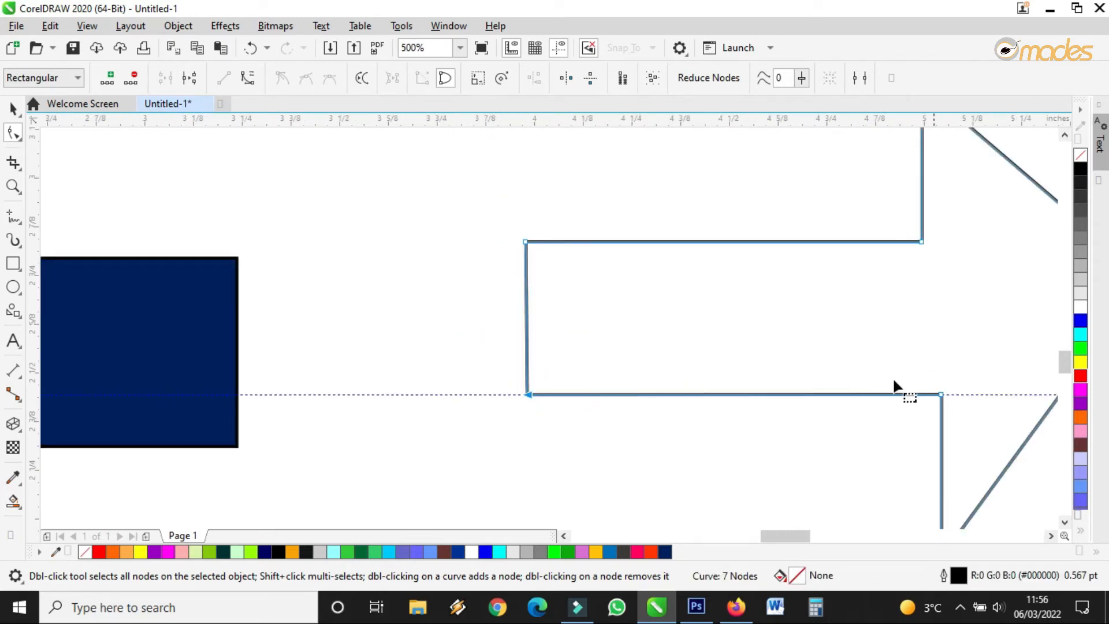
Step: Add a vertical guideline through the arrow's upper inner corner and move the lower inner corner node onto it
scroll(895, 389, down, 2)
scroll(913, 389, up, 2)
drag(36, 238, 644, 280)
drag(834, 287, 821, 300)
scroll(832, 411, up, 2)
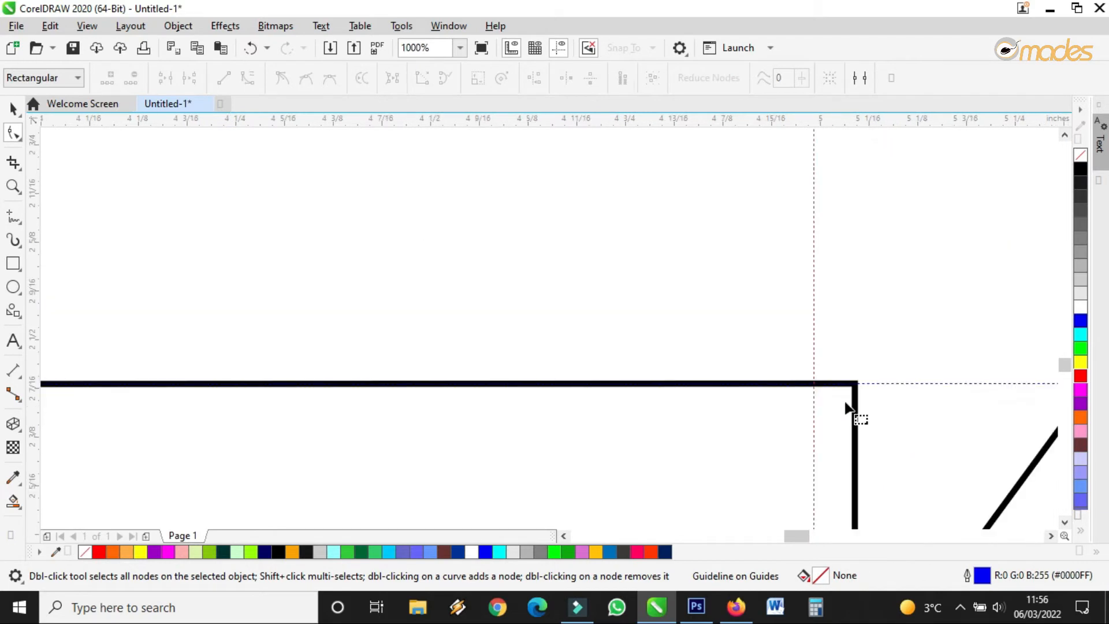
click(858, 385)
drag(855, 384, 816, 391)
scroll(731, 278, down, 2)
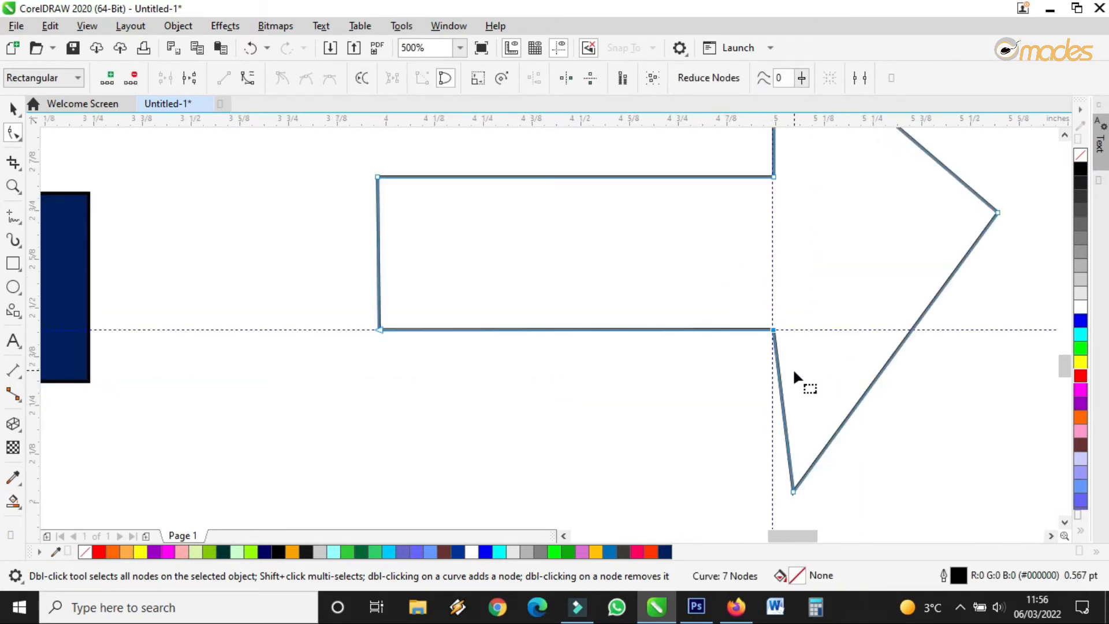
Step: Move the arrowhead's lowest node onto the vertical guideline and shift the tip node slightly down to even out the head
scroll(792, 490, up, 2)
drag(792, 490, 754, 490)
scroll(758, 488, down, 4)
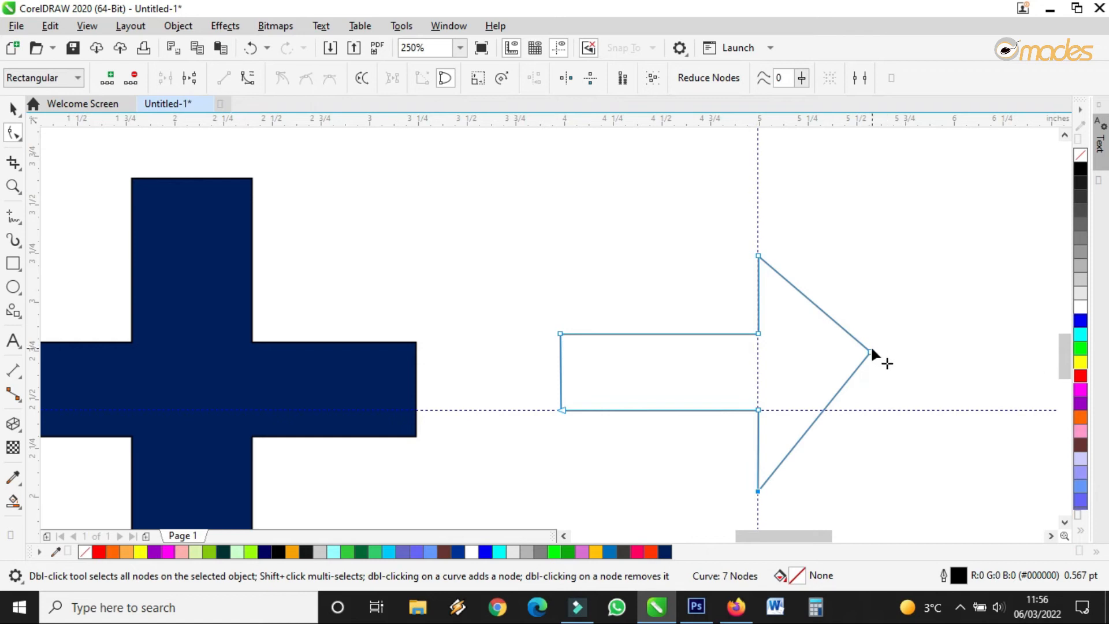
drag(869, 352, 872, 361)
drag(872, 362, 873, 367)
Step: Delete the vertical guideline running through the arrowhead's base
click(12, 108)
scroll(703, 302, down, 2)
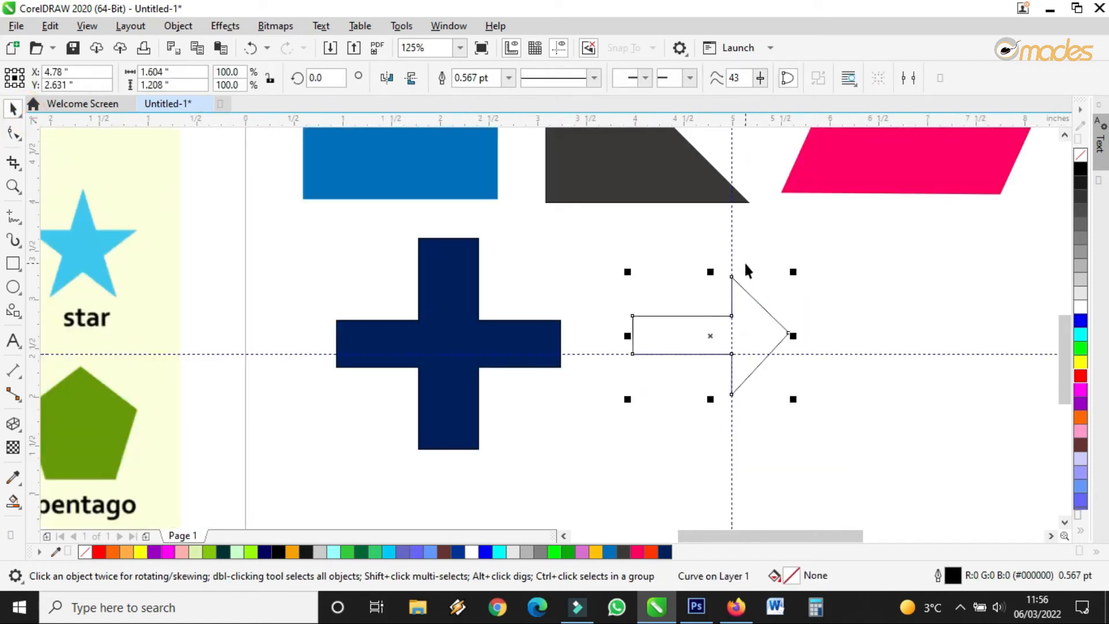
click(731, 245)
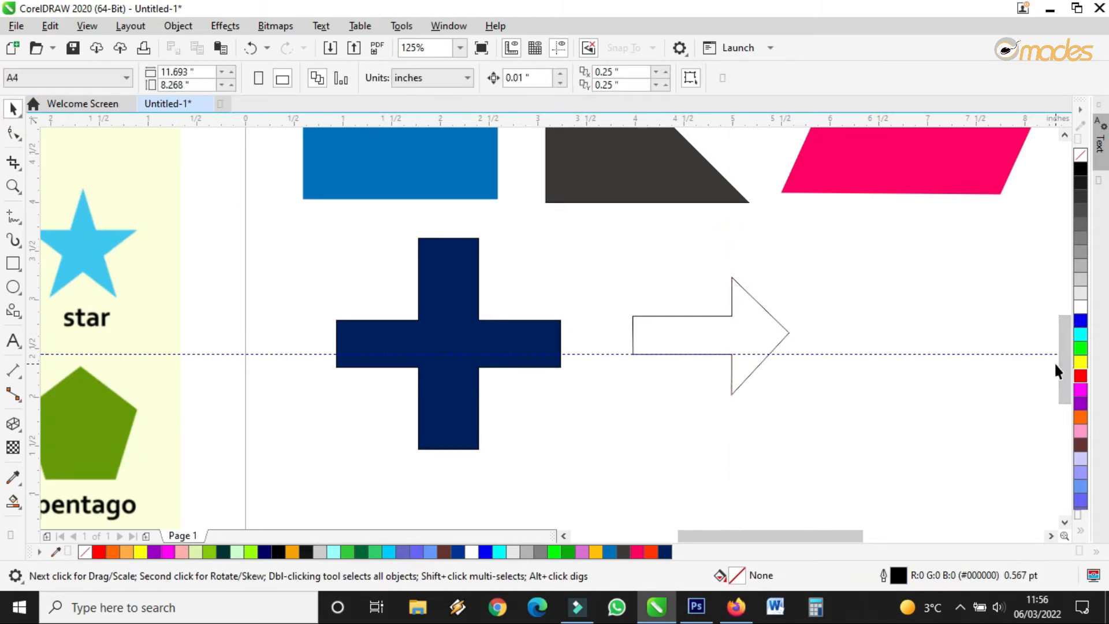
click(19, 315)
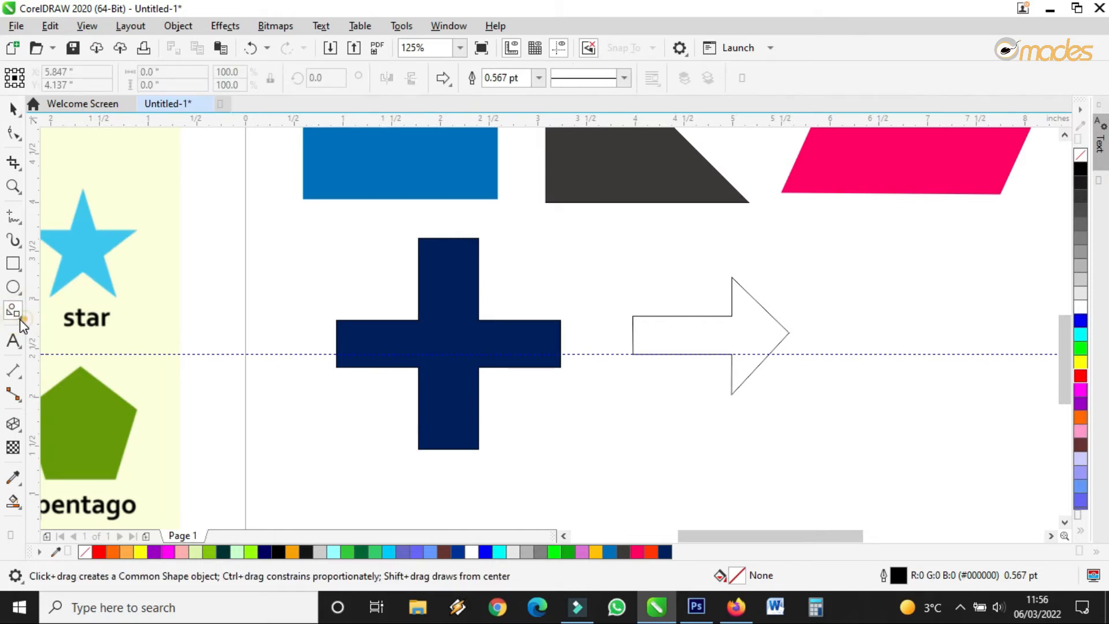
click(20, 319)
click(64, 364)
click(444, 79)
click(12, 108)
click(13, 108)
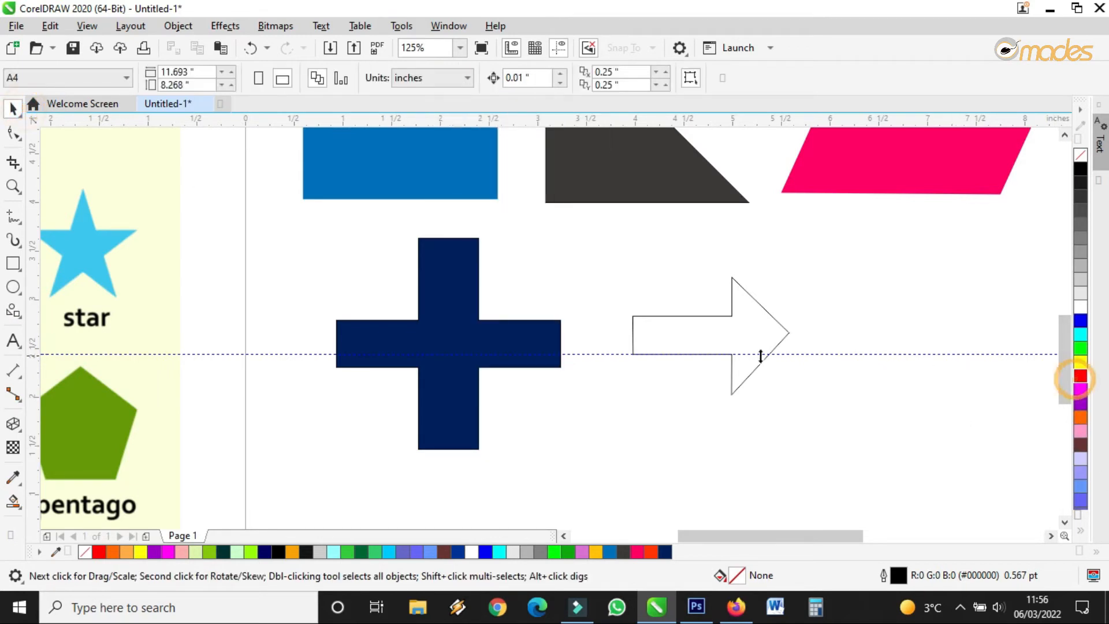
Step: Fill the drawn arrow with the orange sampled from the arrow in the reference chart
scroll(547, 274, down, 2)
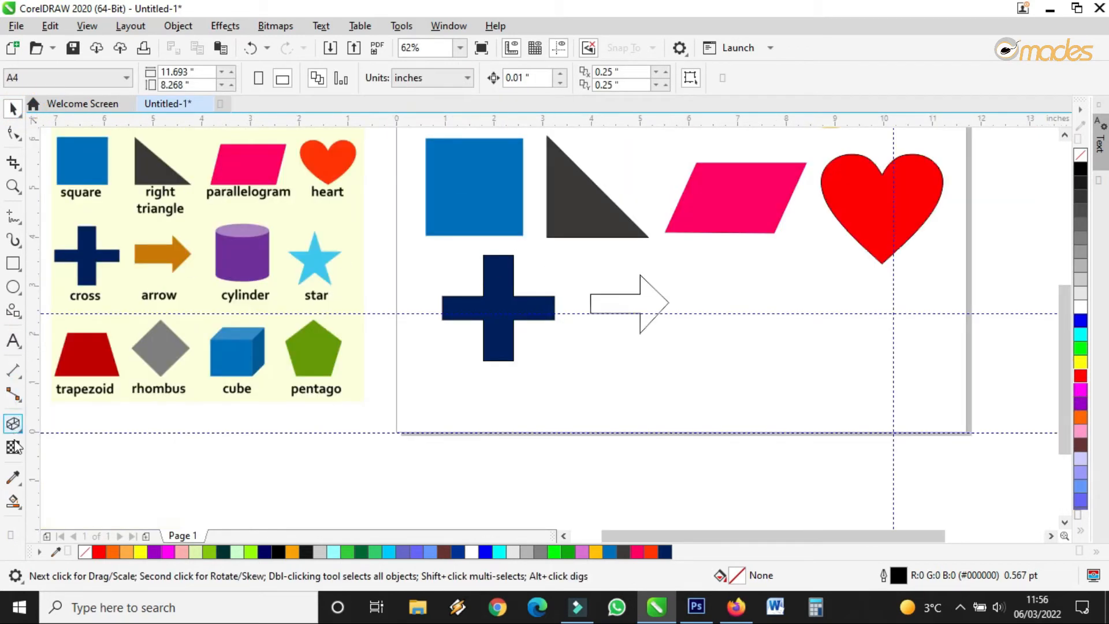
click(13, 477)
click(180, 252)
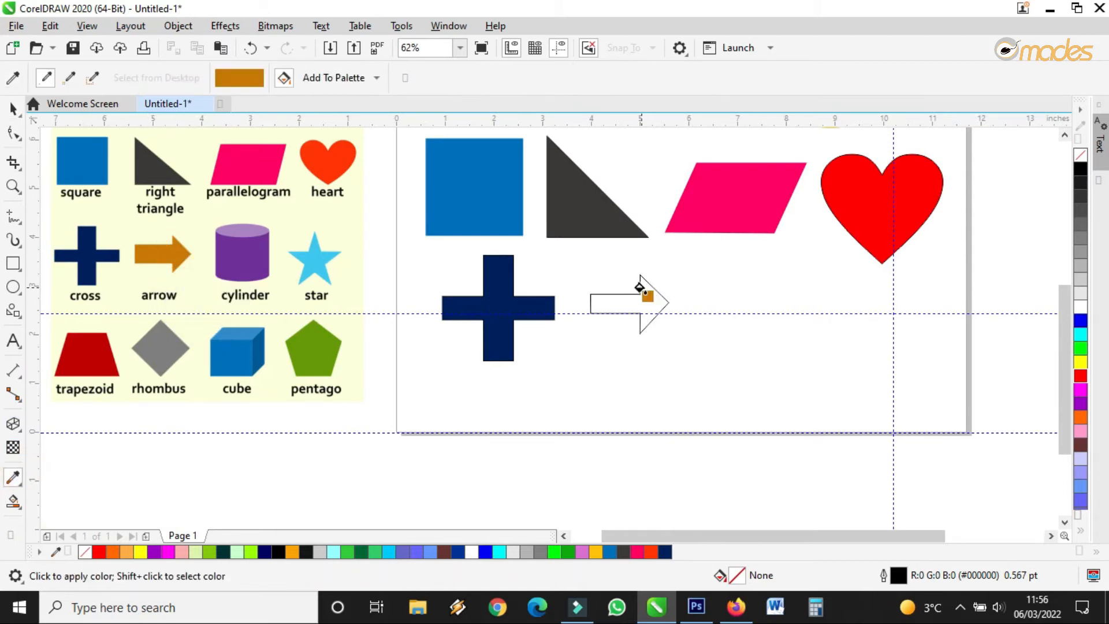
click(635, 291)
click(18, 107)
Step: Remove the outline from the orange arrow by setting its outline width to None
click(650, 292)
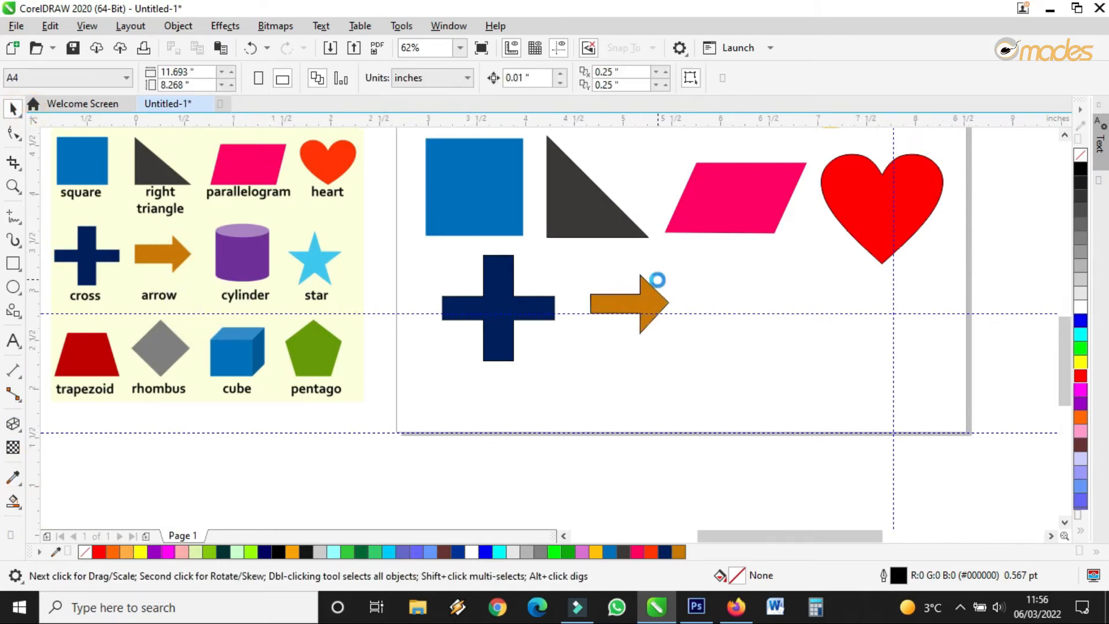
scroll(645, 297, up, 7)
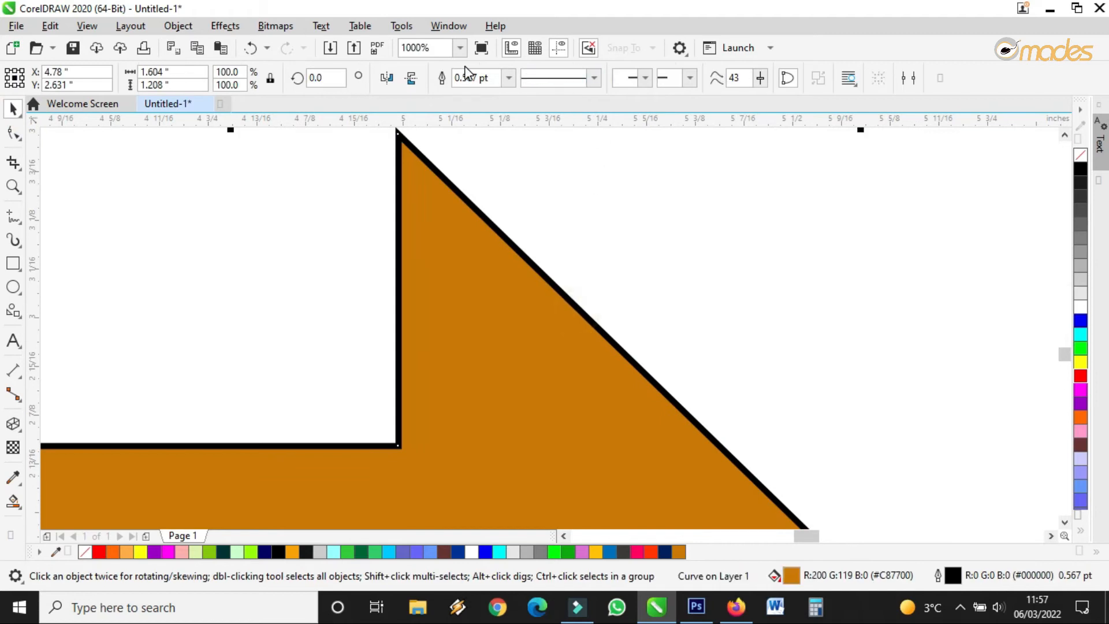
click(508, 78)
click(485, 93)
scroll(735, 216, down, 7)
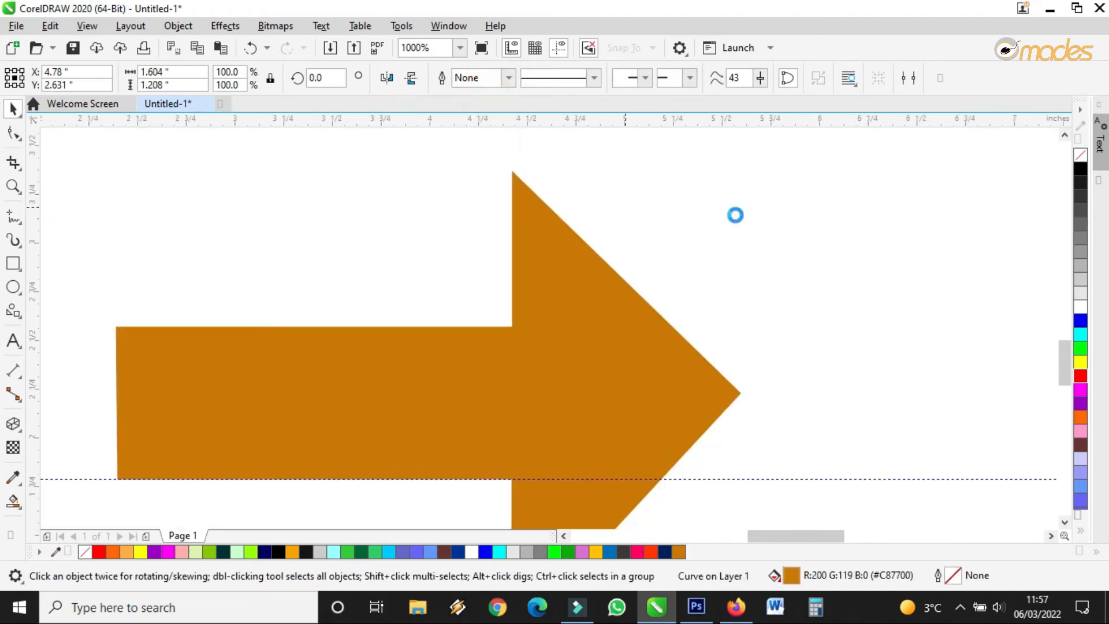
click(735, 198)
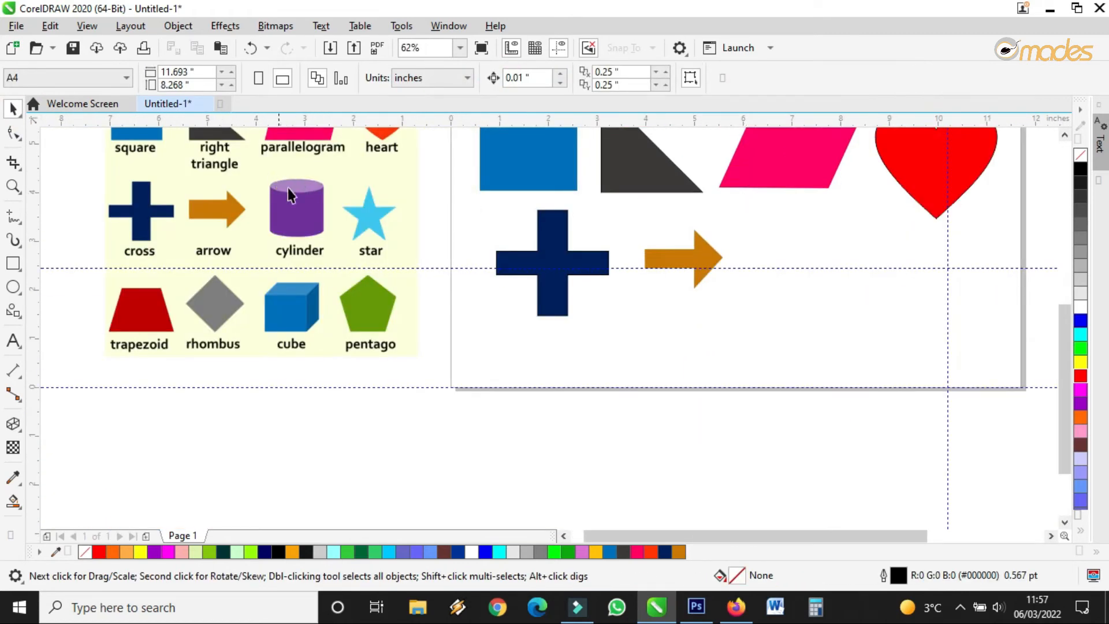
scroll(339, 196, up, 2)
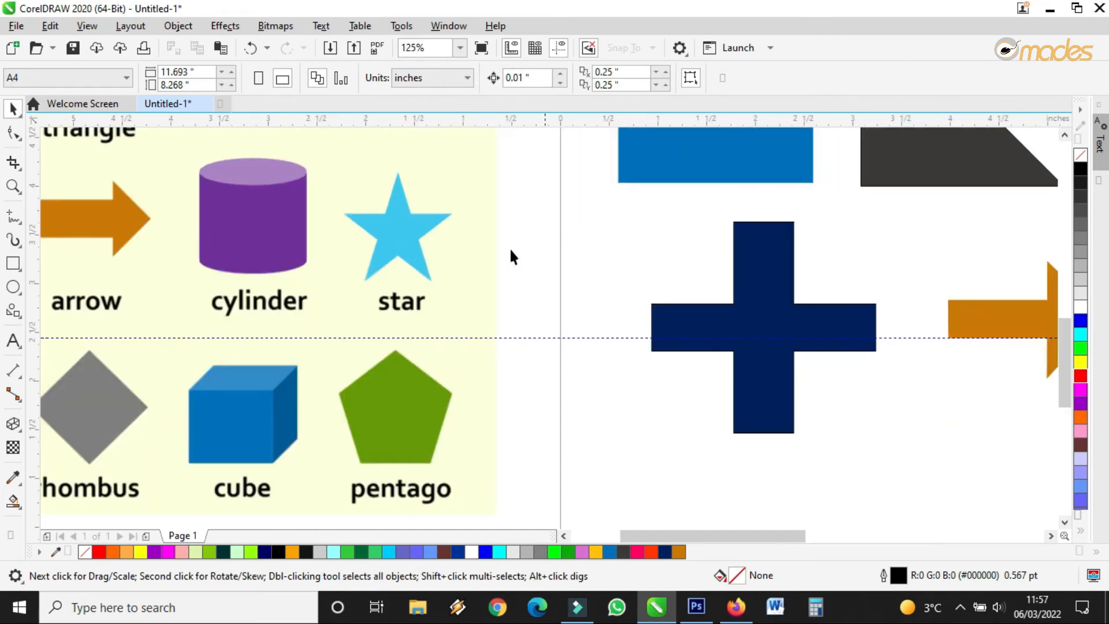
scroll(473, 239, down, 3)
scroll(372, 251, up, 3)
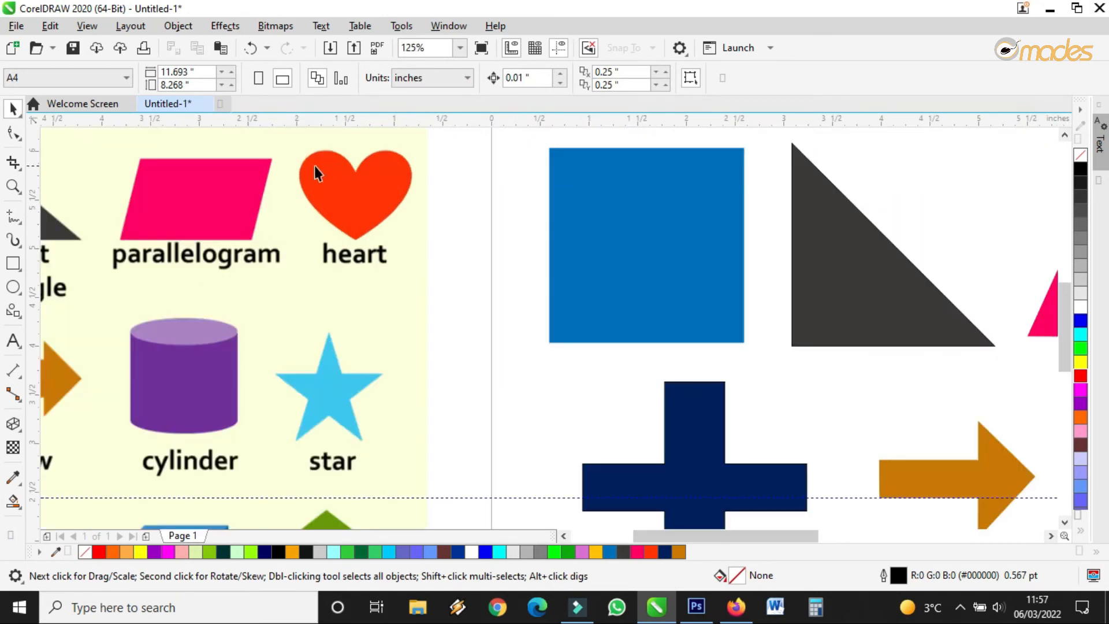
scroll(317, 173, down, 2)
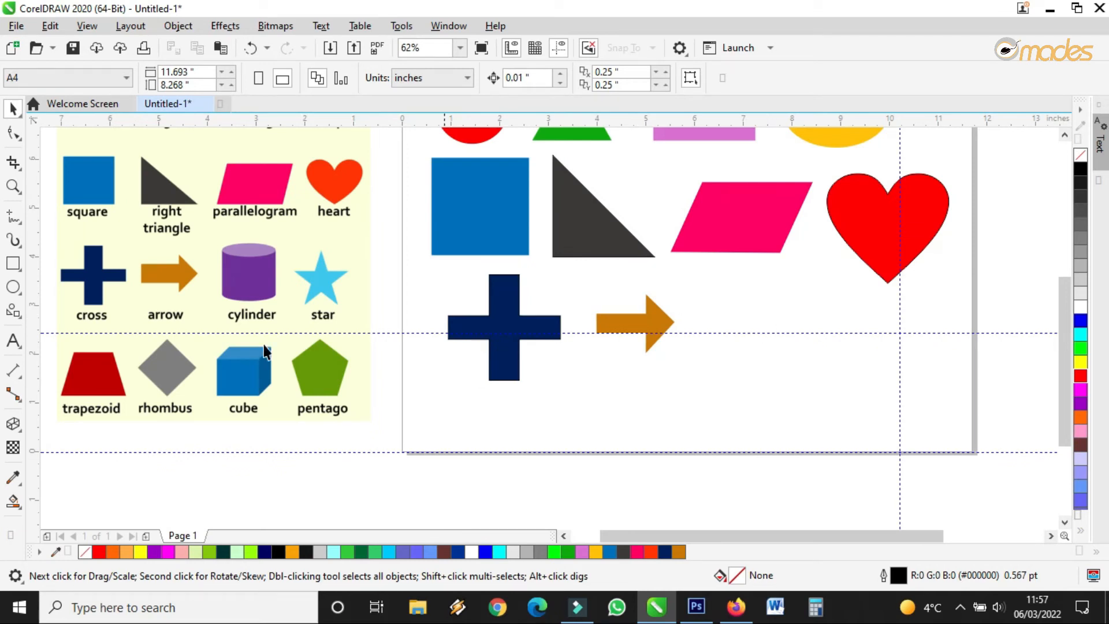
click(13, 263)
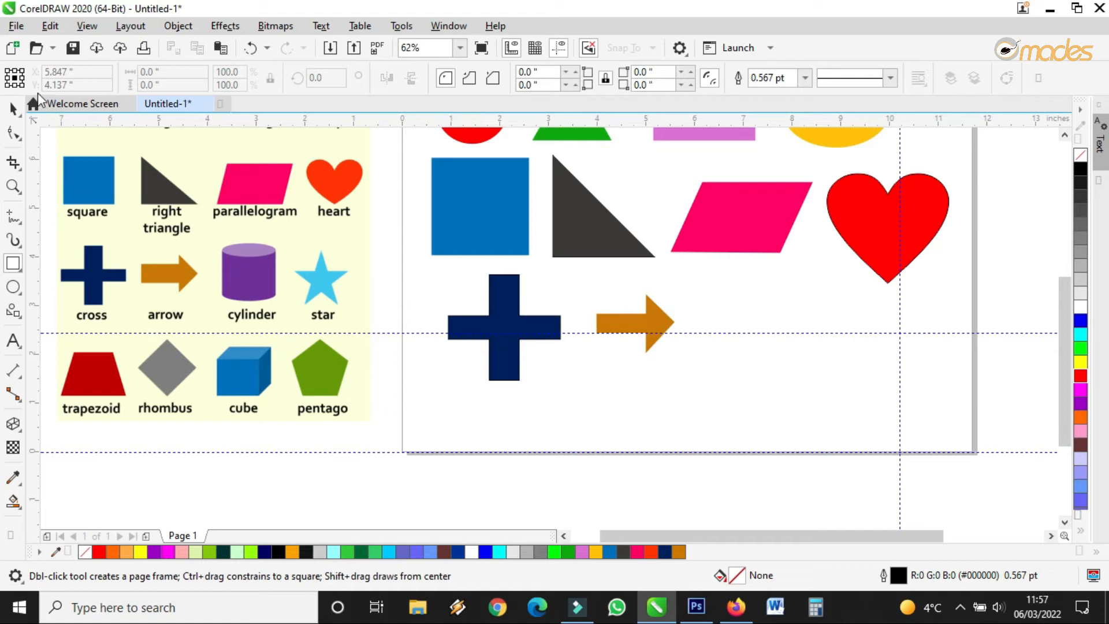
click(12, 108)
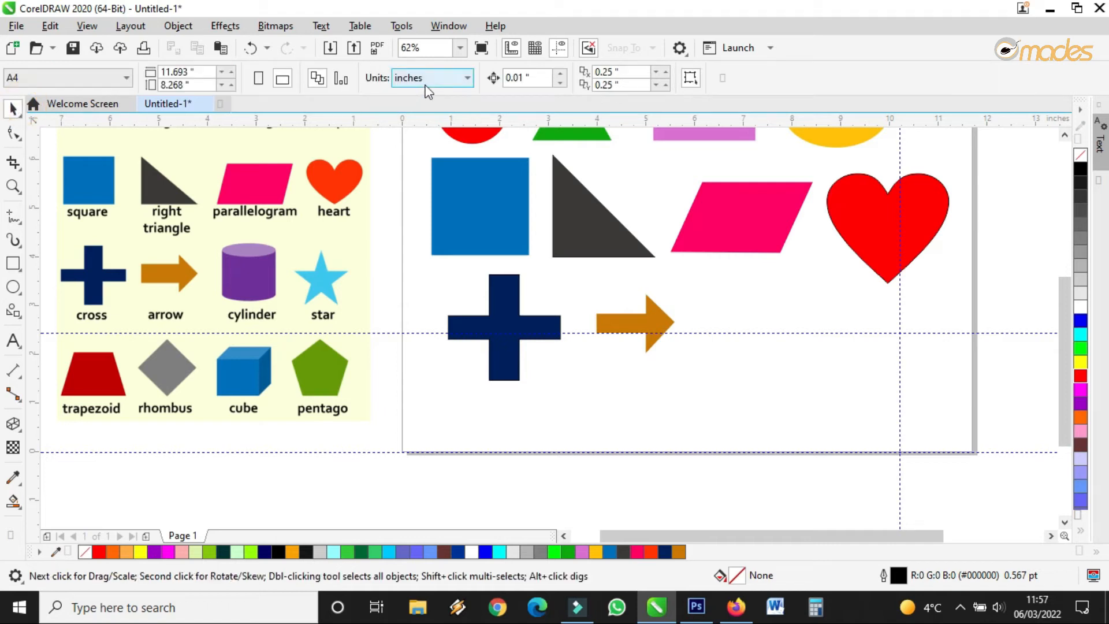
Step: Try drawing the cylinder from the preset basic cylinder shape beside the arrow and adjusting its cap depth
click(12, 310)
click(442, 78)
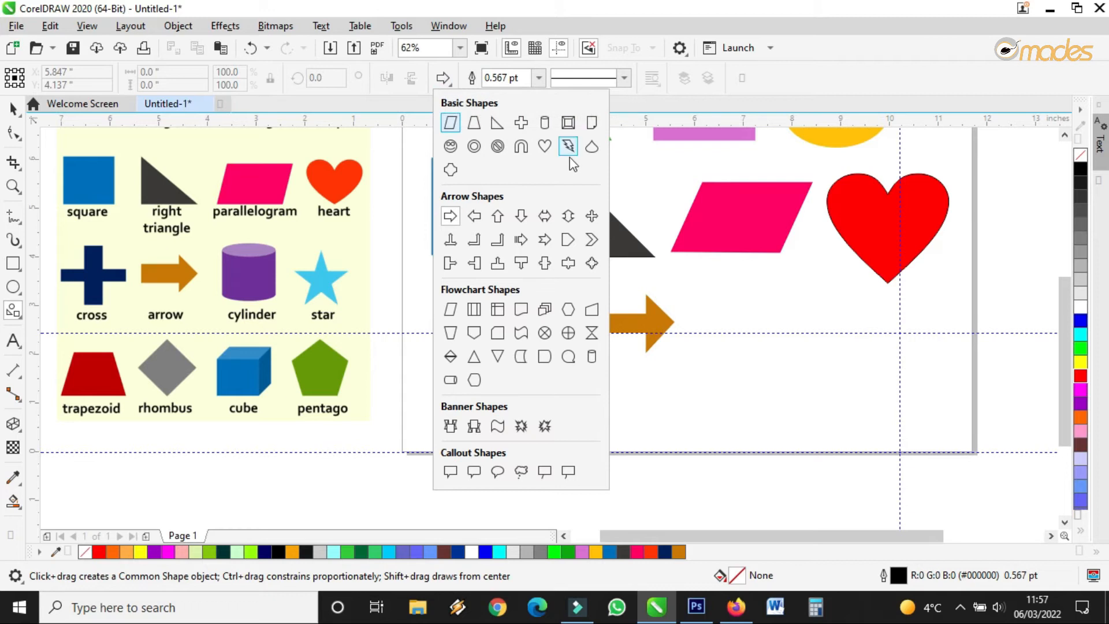
click(544, 122)
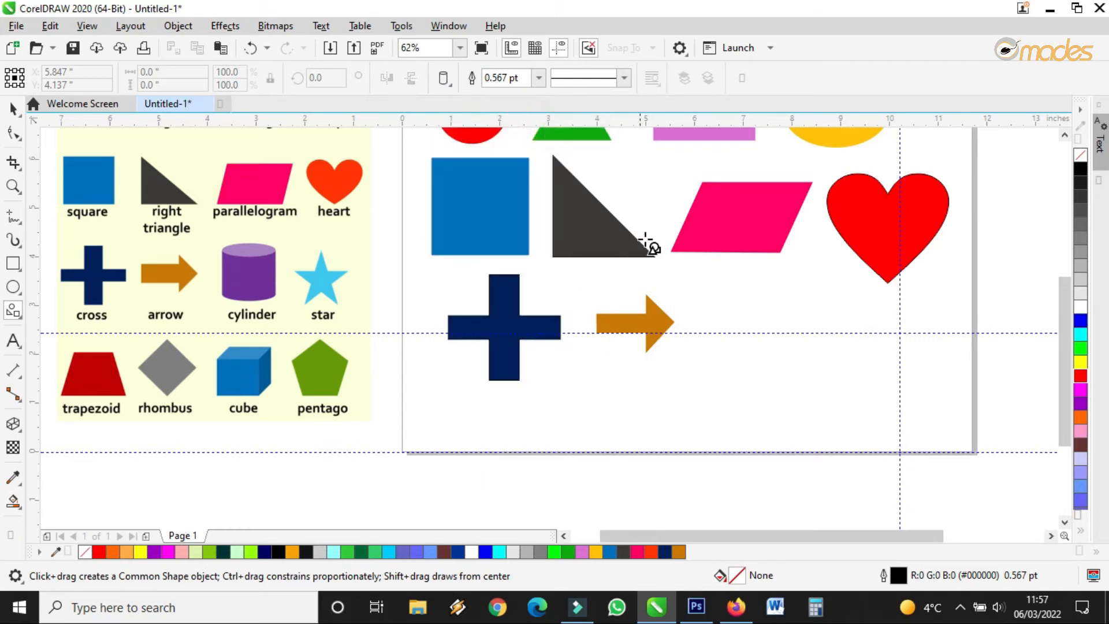
drag(700, 290, 821, 351)
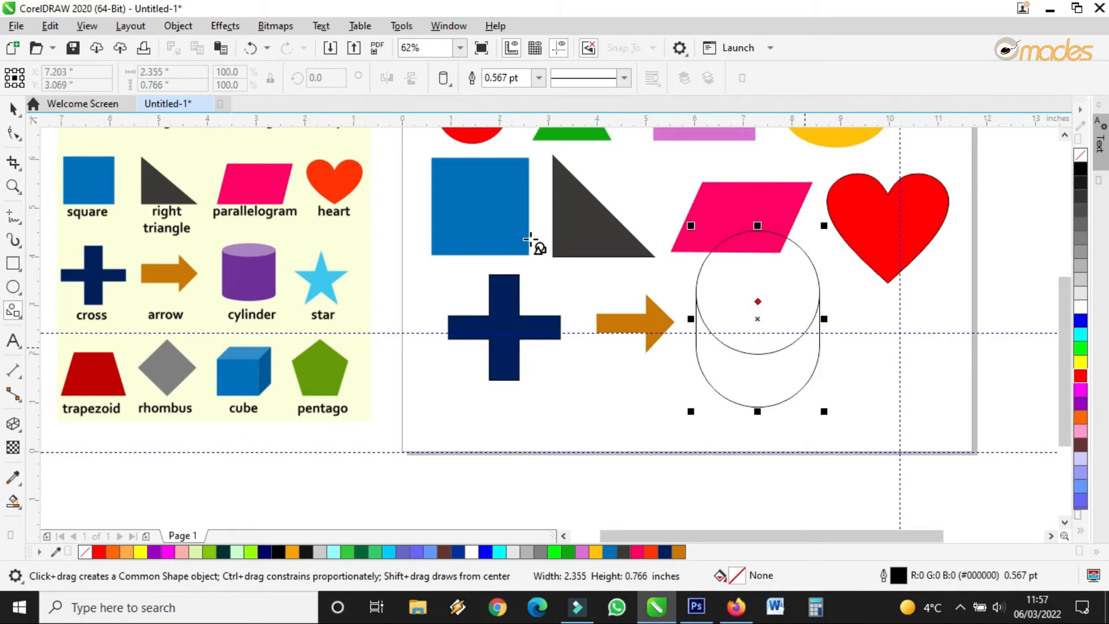
click(13, 133)
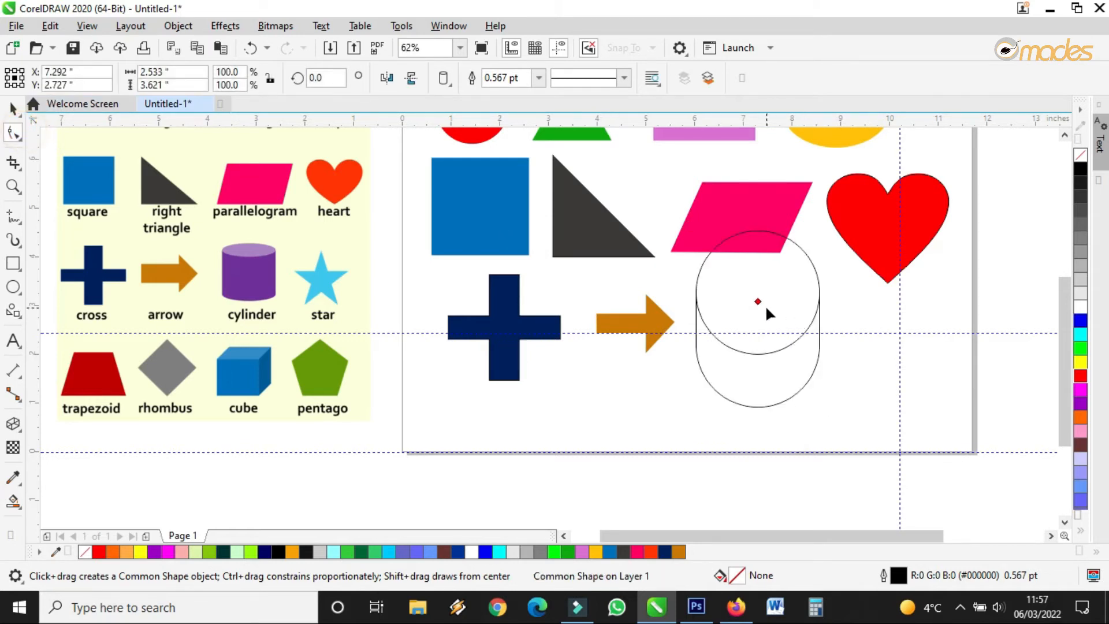
mouse_move(759, 302)
mouse_down()
mouse_move(760, 272)
mouse_move(758, 311)
mouse_move(760, 295)
mouse_up()
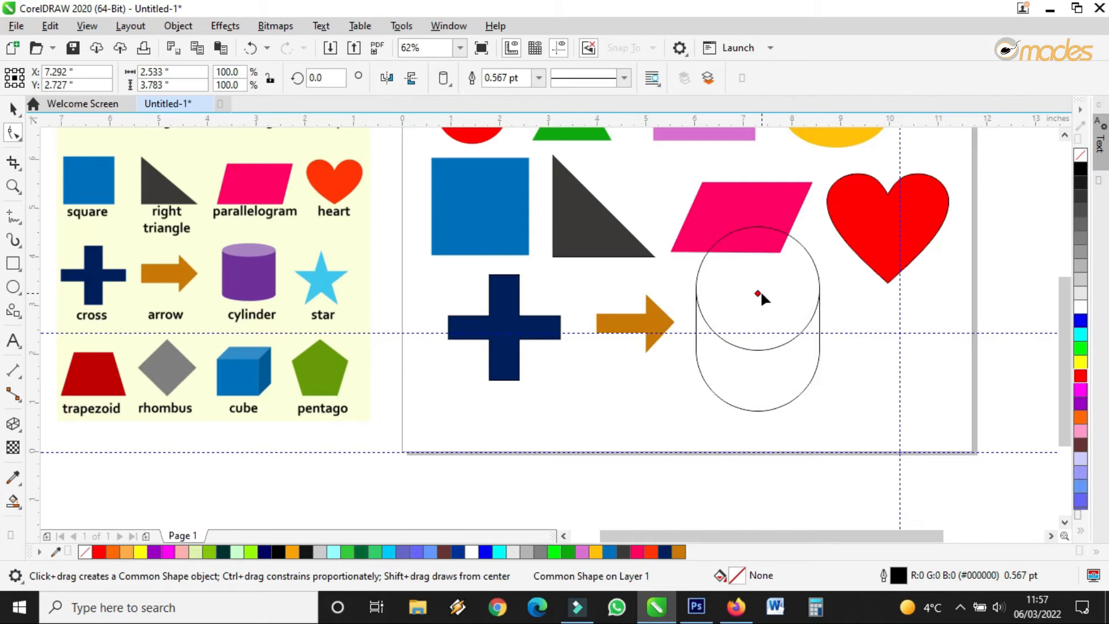
Step: Compare the preset cylinder with the reference chart and delete it from the page
scroll(256, 261, up, 2)
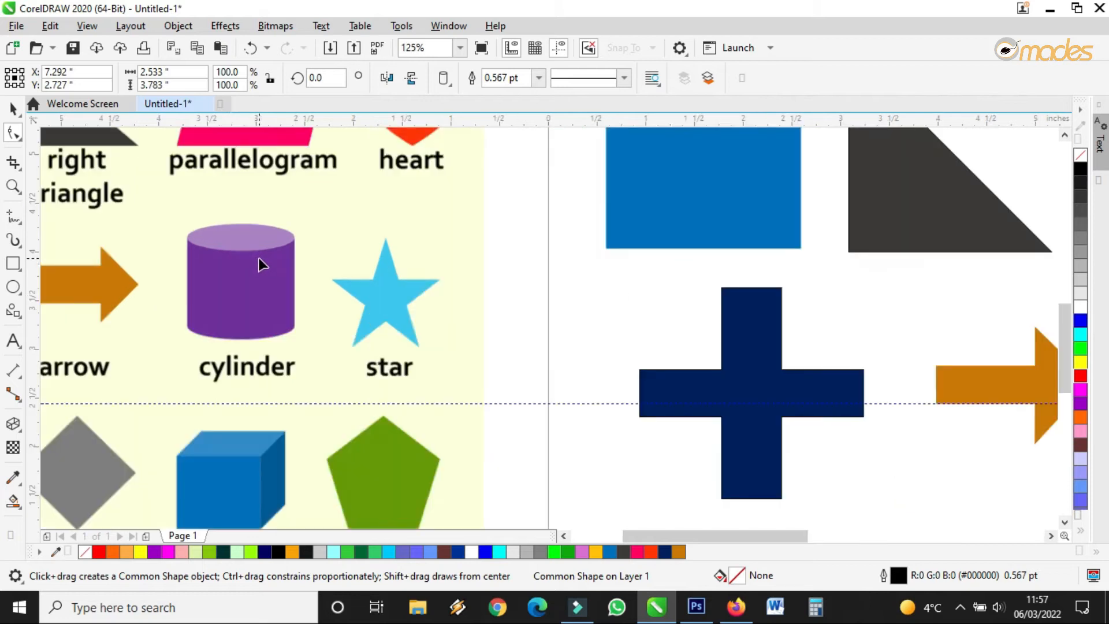
click(12, 104)
scroll(272, 240, down, 4)
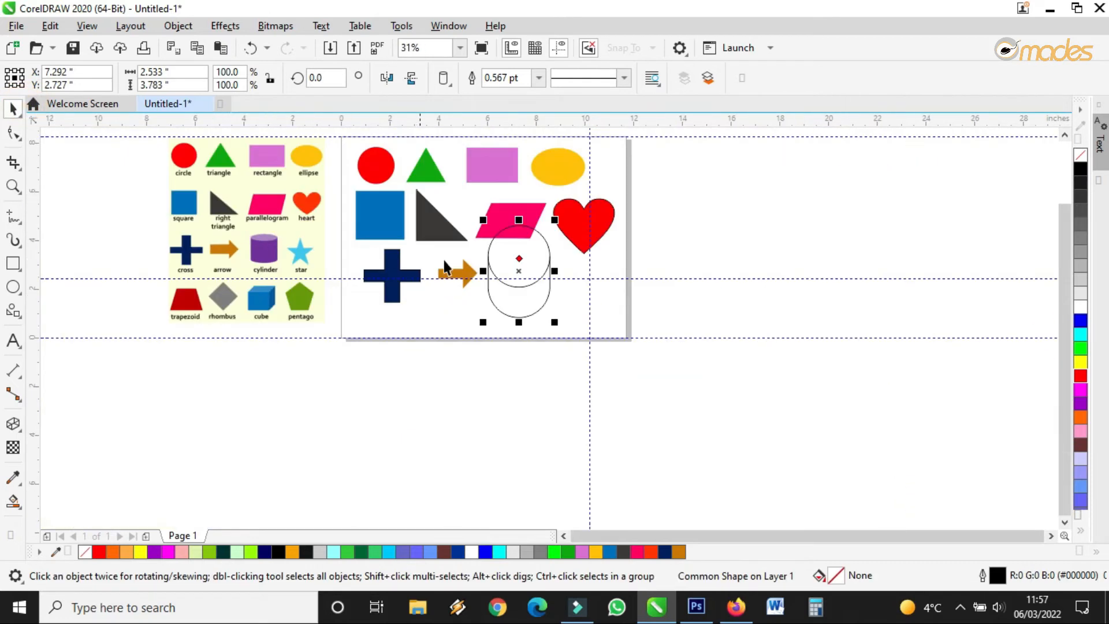
key(Delete)
Step: Draw a rectangle about 2.02 by 2.28 inches to the right of the arrow and convert it to curves
scroll(300, 243, up, 2)
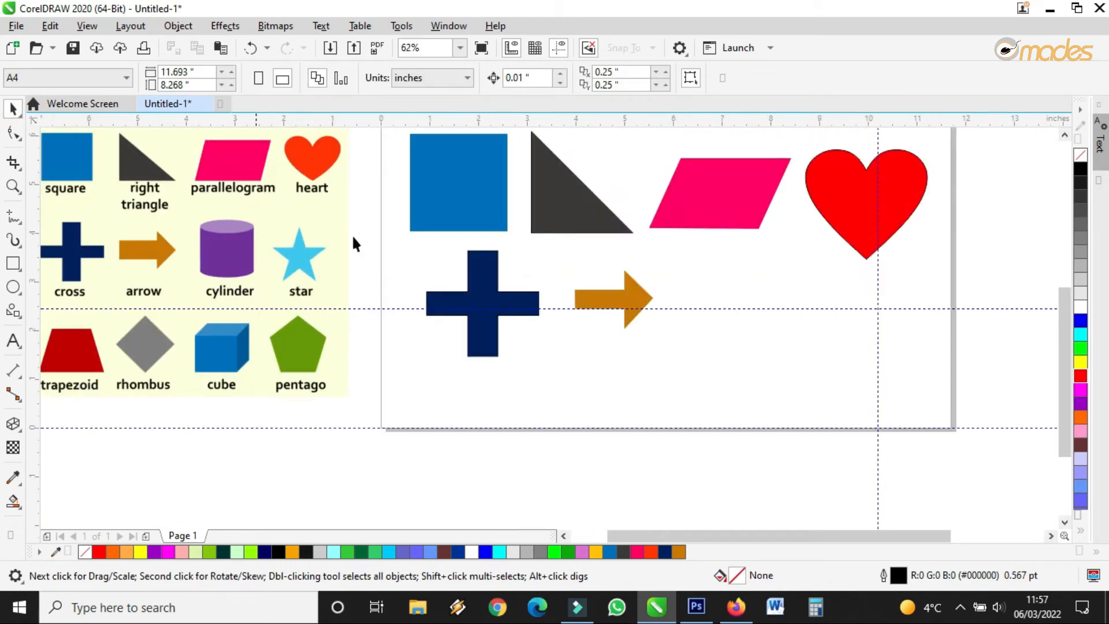
click(14, 261)
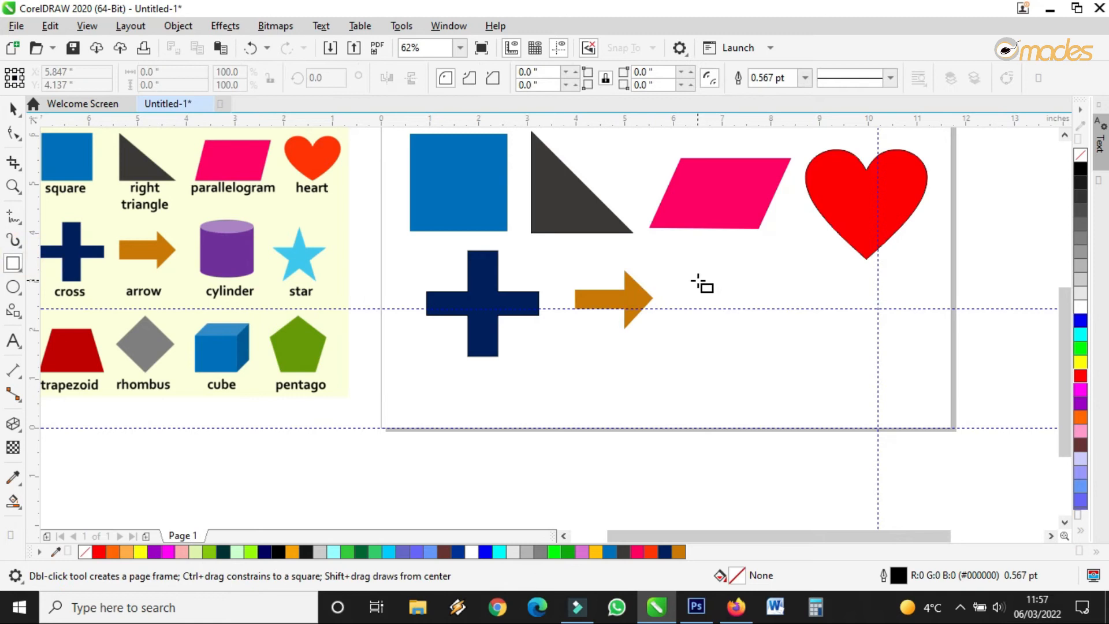
drag(693, 267, 793, 379)
scroll(765, 373, up, 3)
click(13, 110)
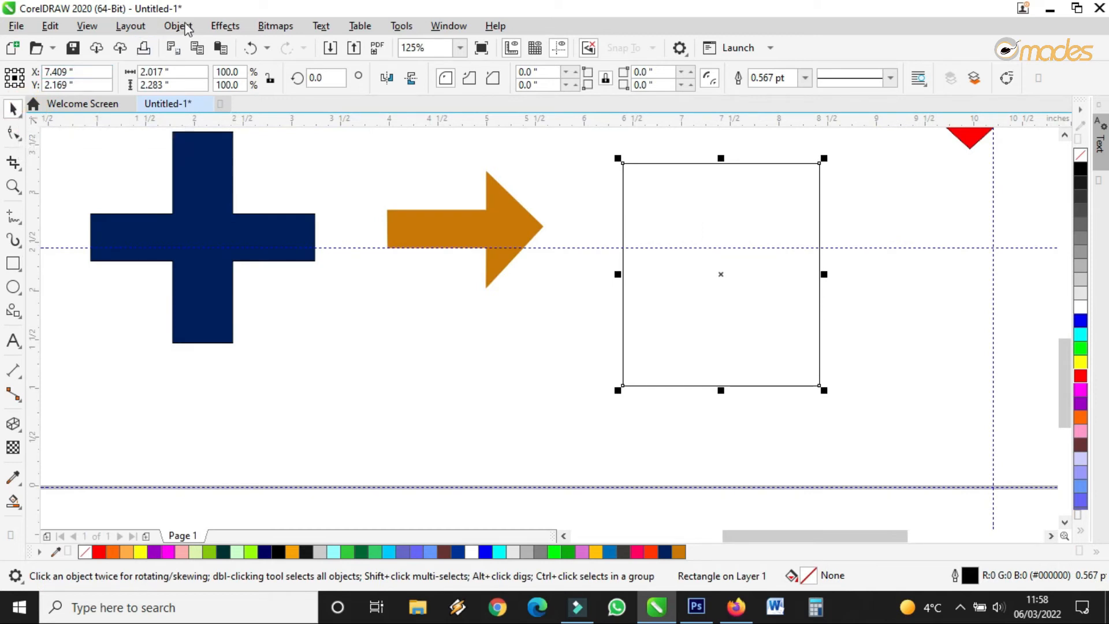
click(186, 26)
click(298, 407)
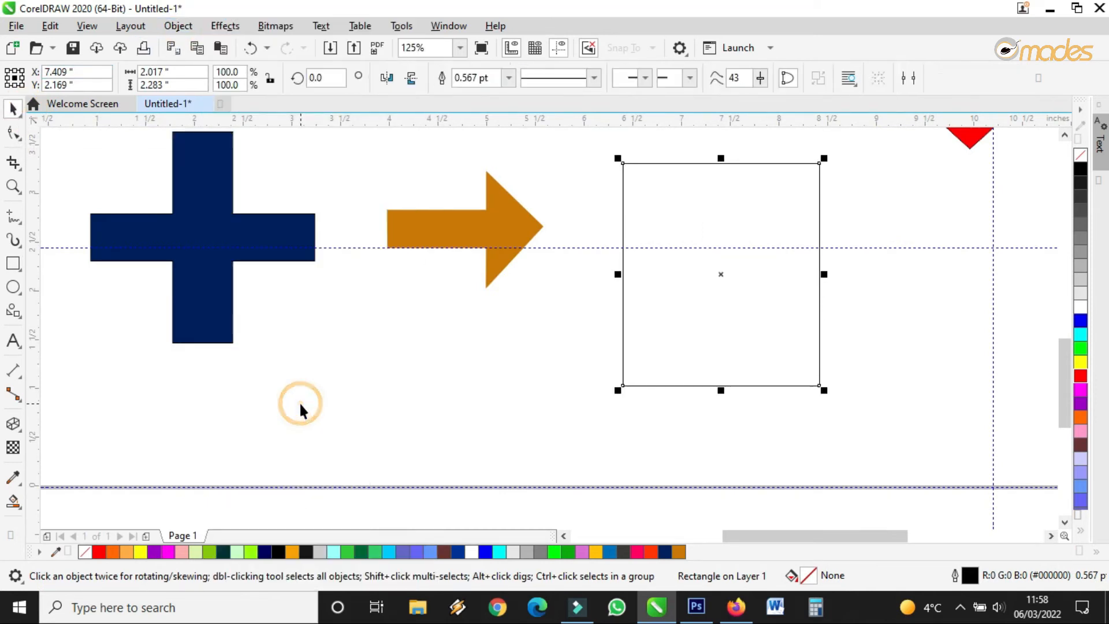
Step: Convert the rectangle's lower edge to a curve and bow it slightly downward to form the cylinder's rounded base
click(13, 133)
scroll(767, 388, down, 3)
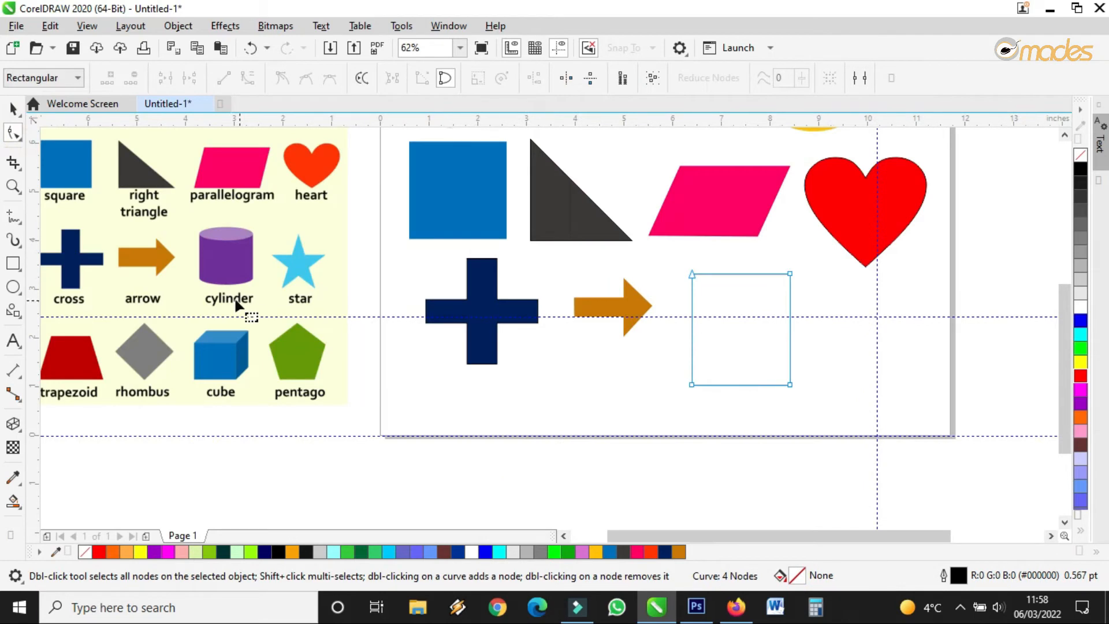
click(741, 385)
scroll(742, 390, up, 3)
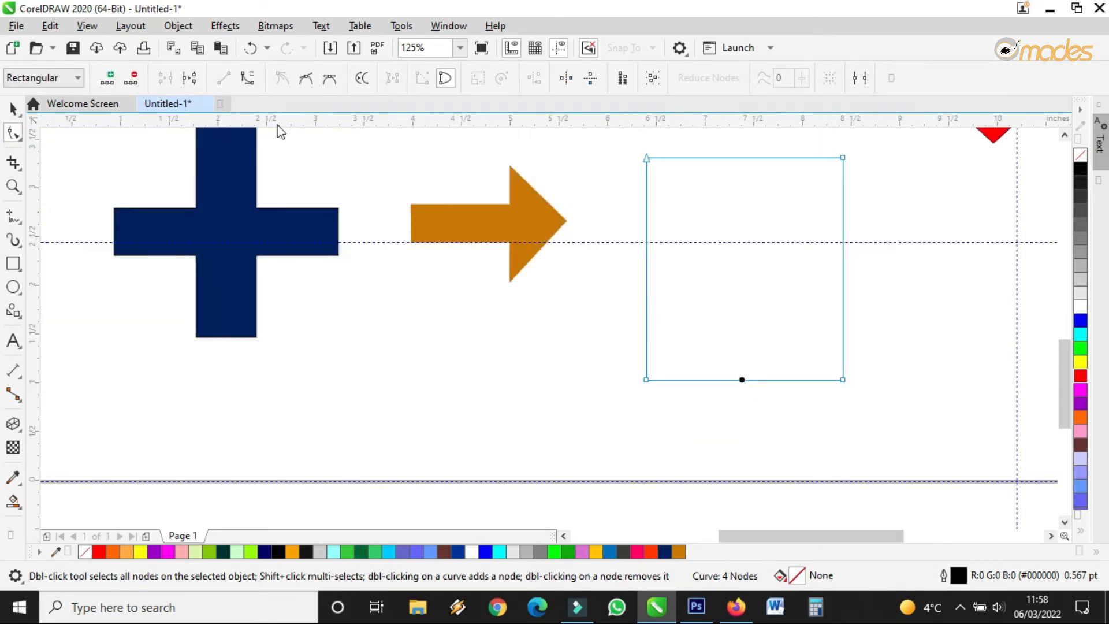
click(248, 78)
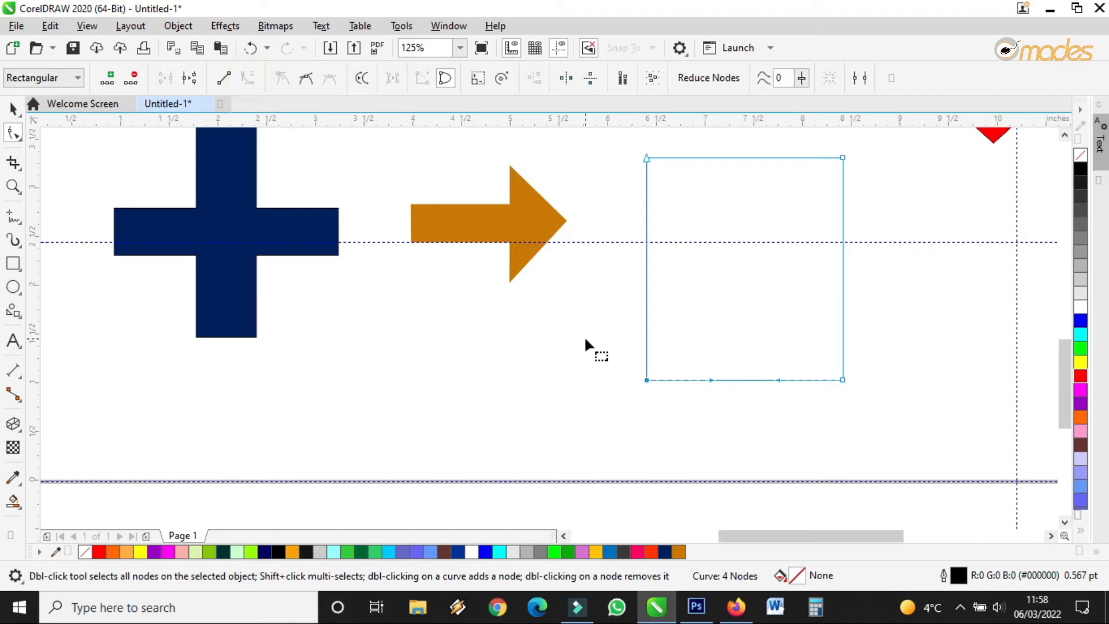
drag(743, 380, 742, 399)
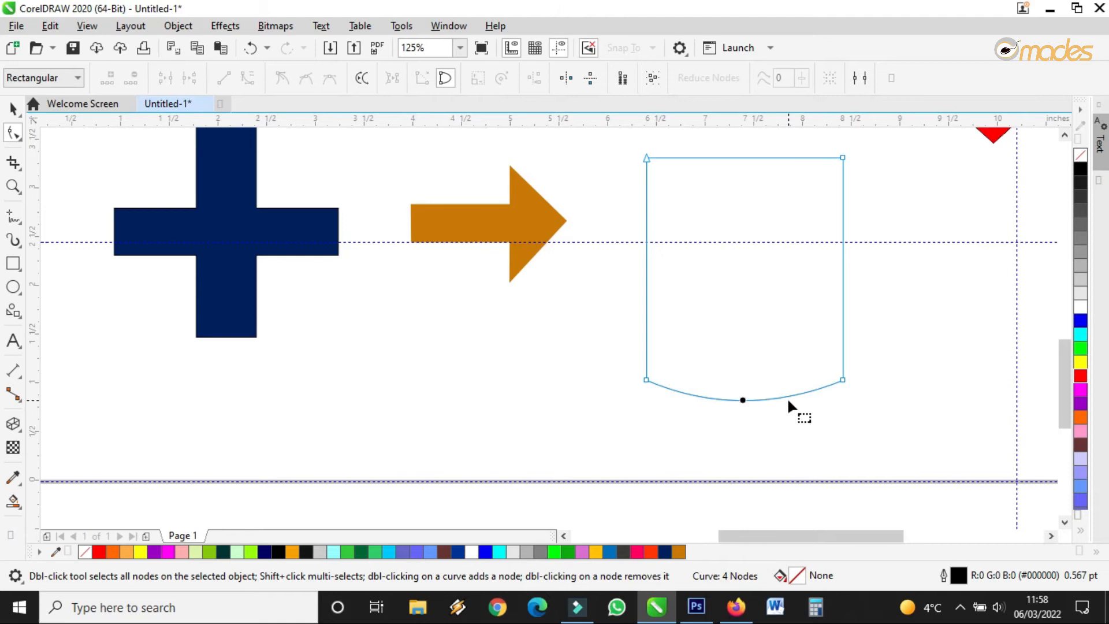
Step: Try converting the cylinder body's upper edge to a curve and bowing it downward, and undo the bend
scroll(791, 400, down, 3)
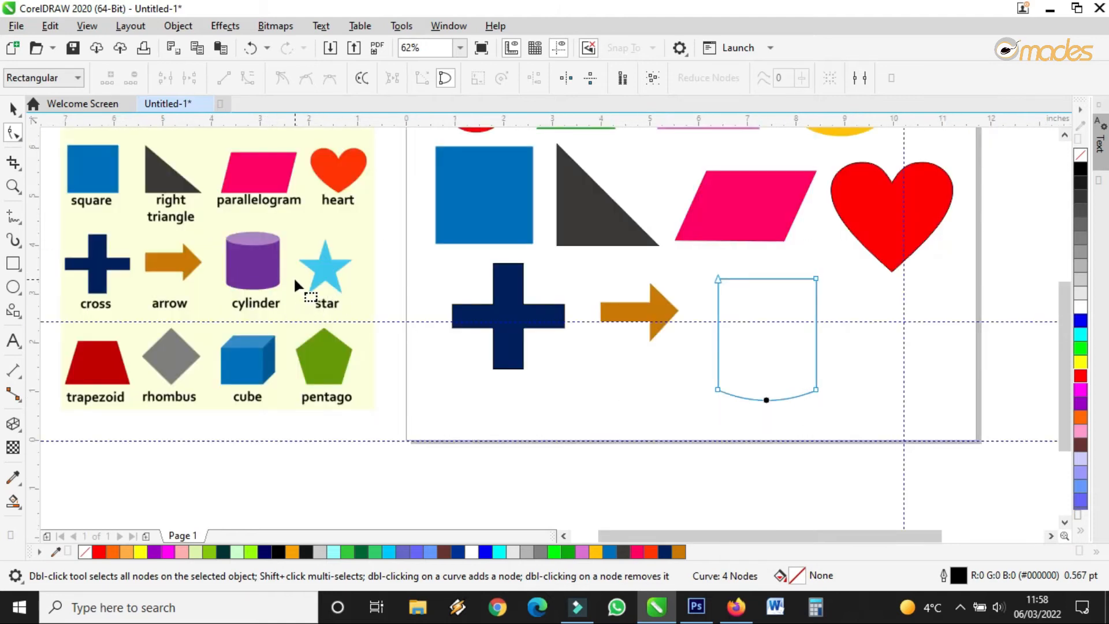
scroll(806, 403, up, 3)
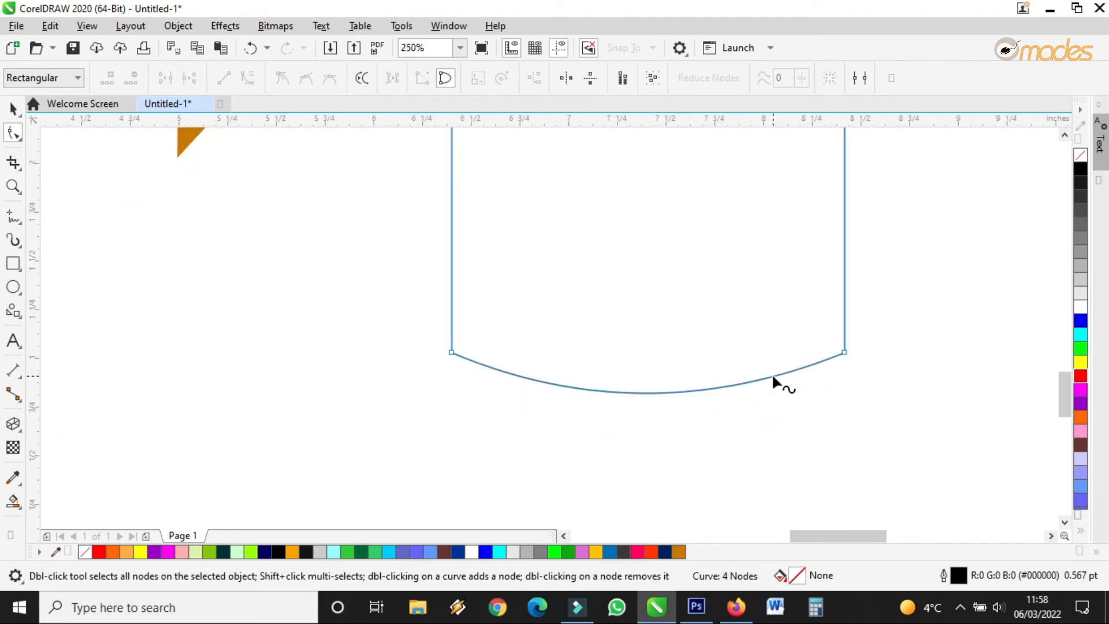
scroll(773, 390, down, 3)
scroll(758, 291, up, 3)
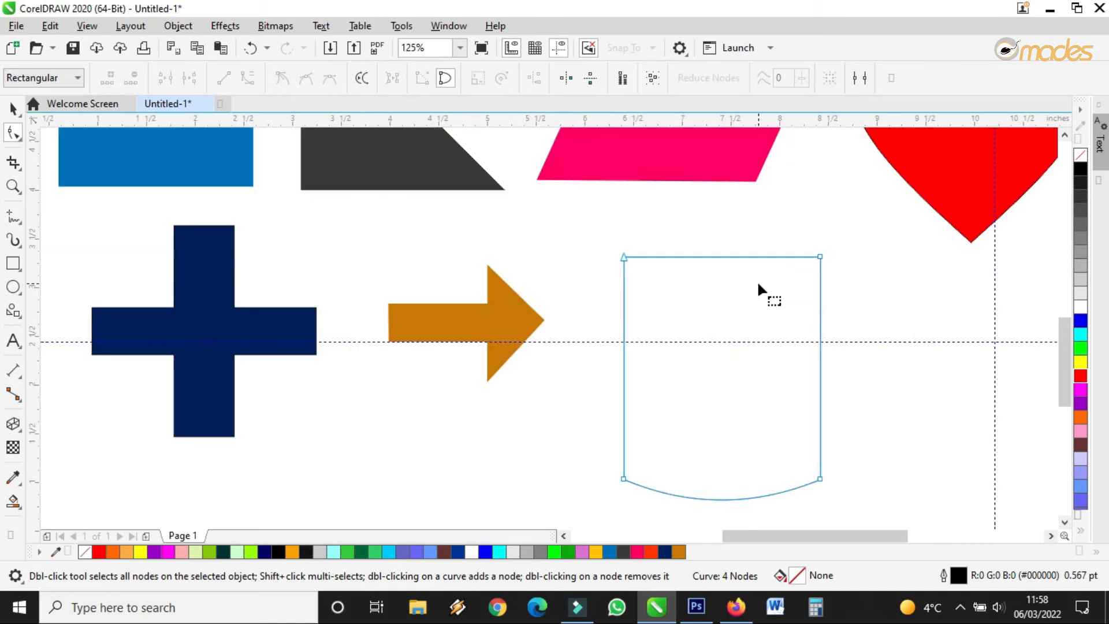
click(721, 257)
click(721, 256)
click(248, 77)
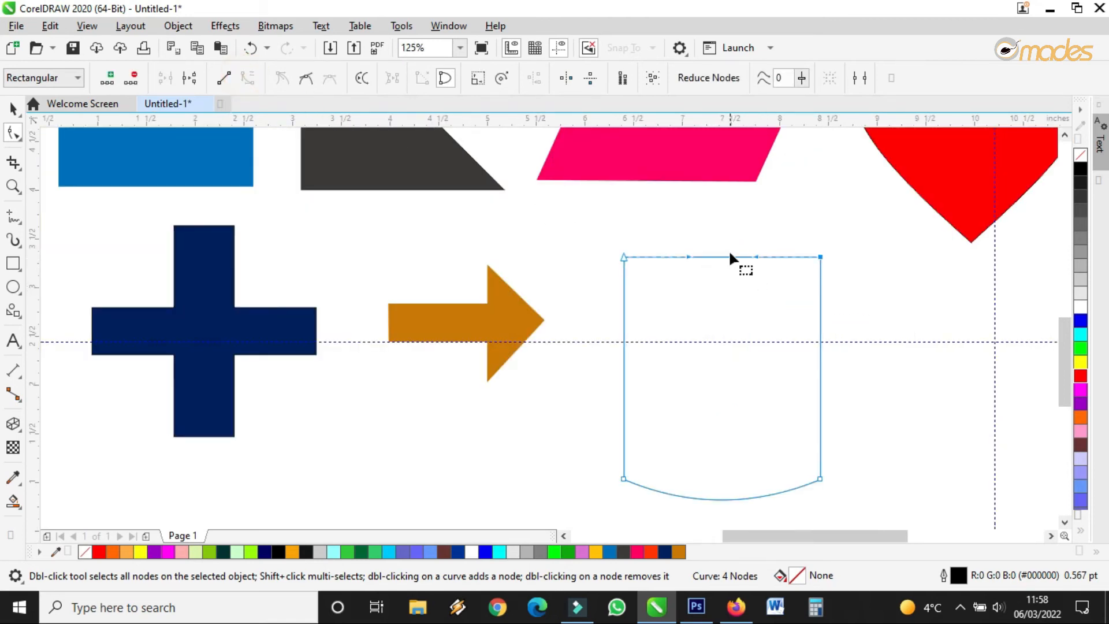
drag(726, 256, 727, 278)
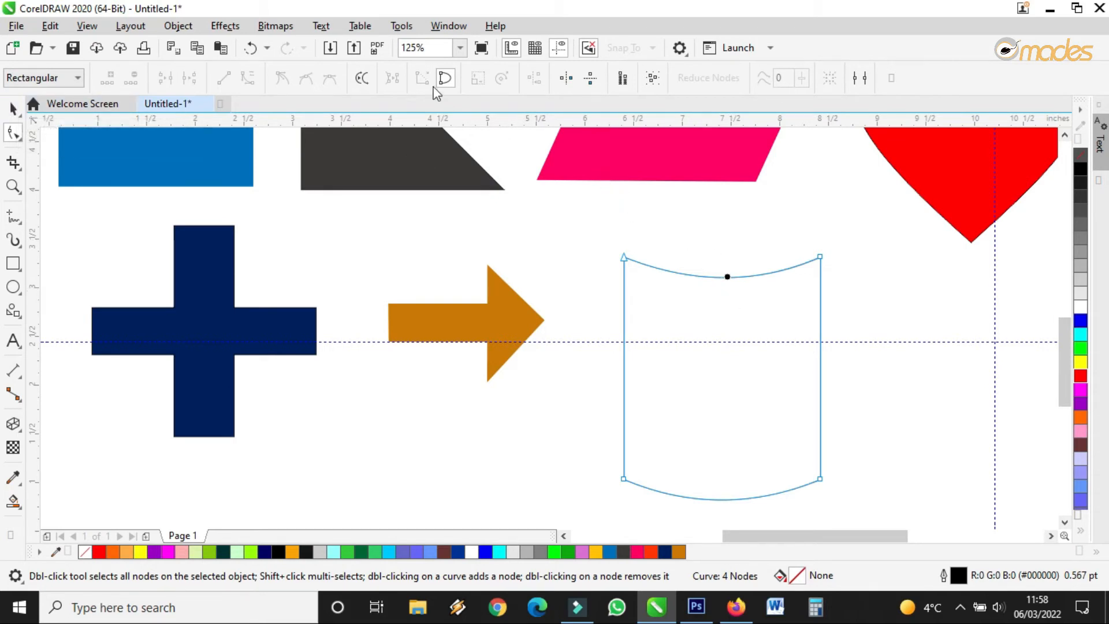
click(249, 48)
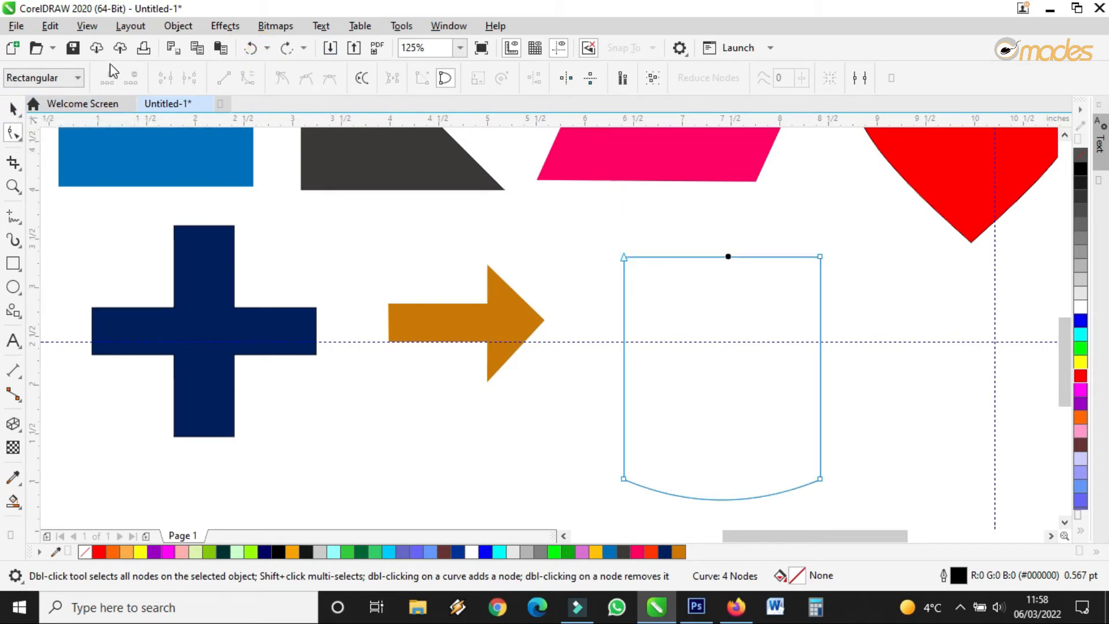
Step: Draw an ellipse about 2.08 by 0.68 inches centered over the cylinder body's upper edge
click(13, 108)
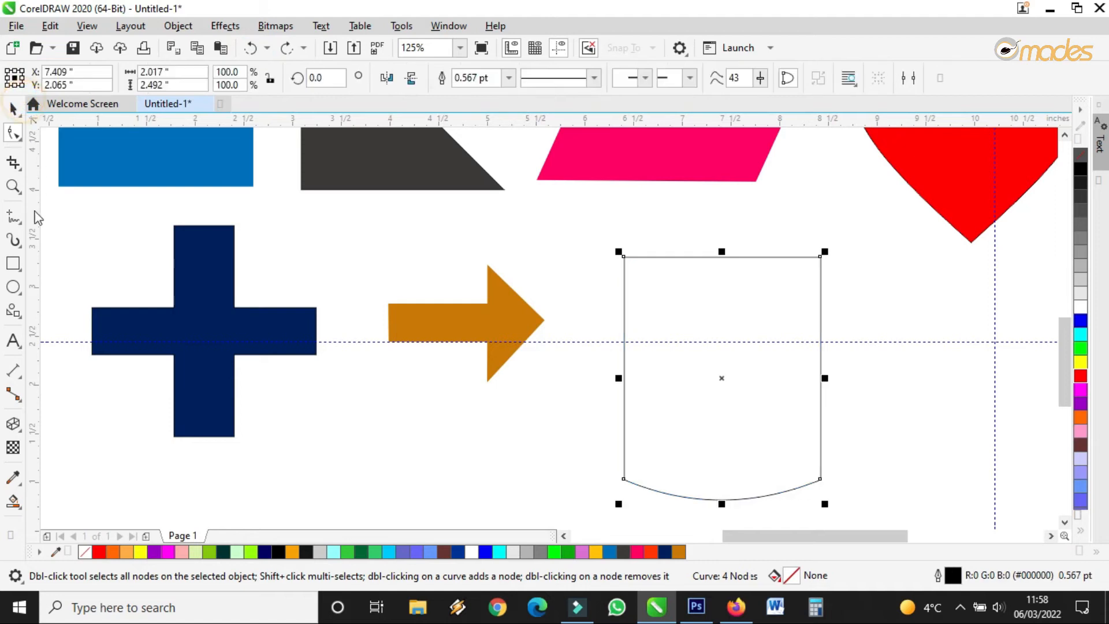
click(13, 288)
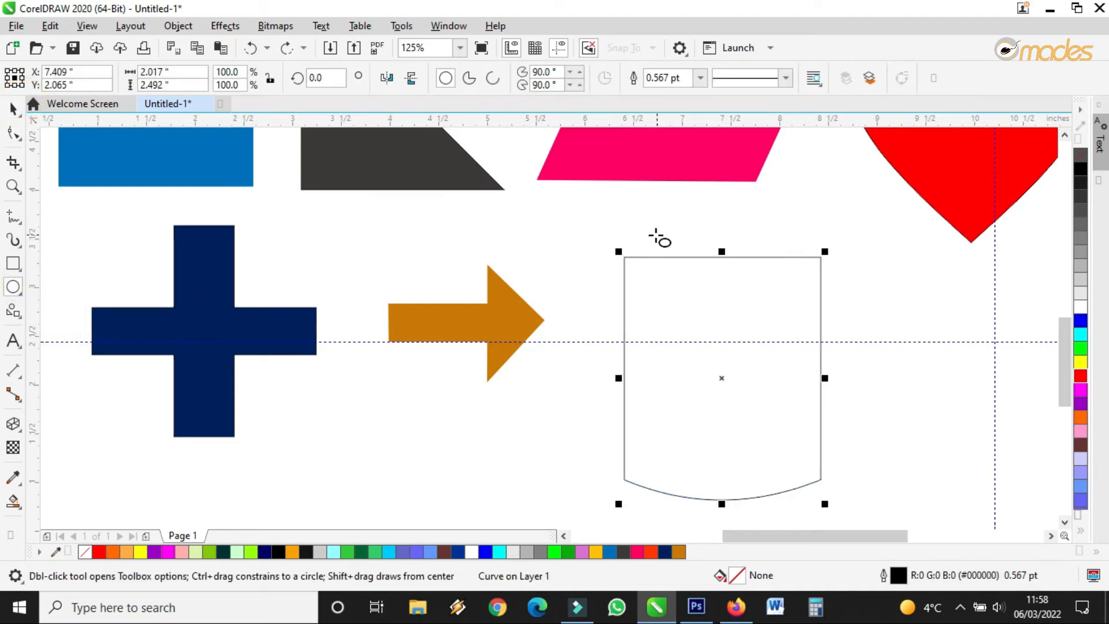
drag(621, 228, 822, 293)
scroll(748, 292, up, 2)
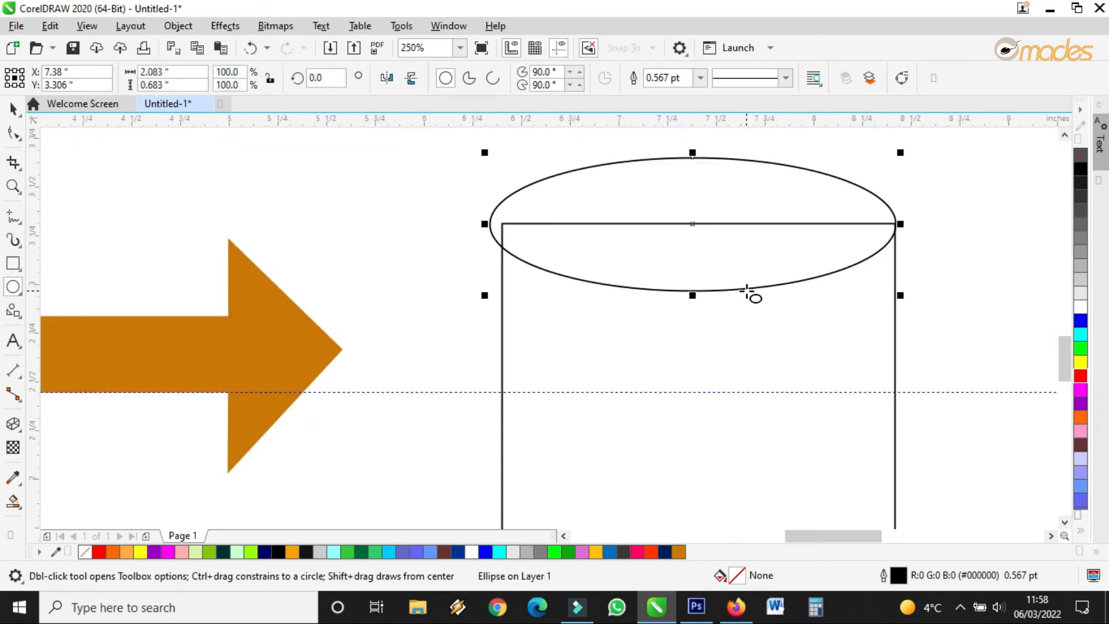
Step: Narrow the ellipse to about 2.02 inches wide so both ends meet the cylinder body's side edges
click(13, 109)
drag(485, 222, 497, 223)
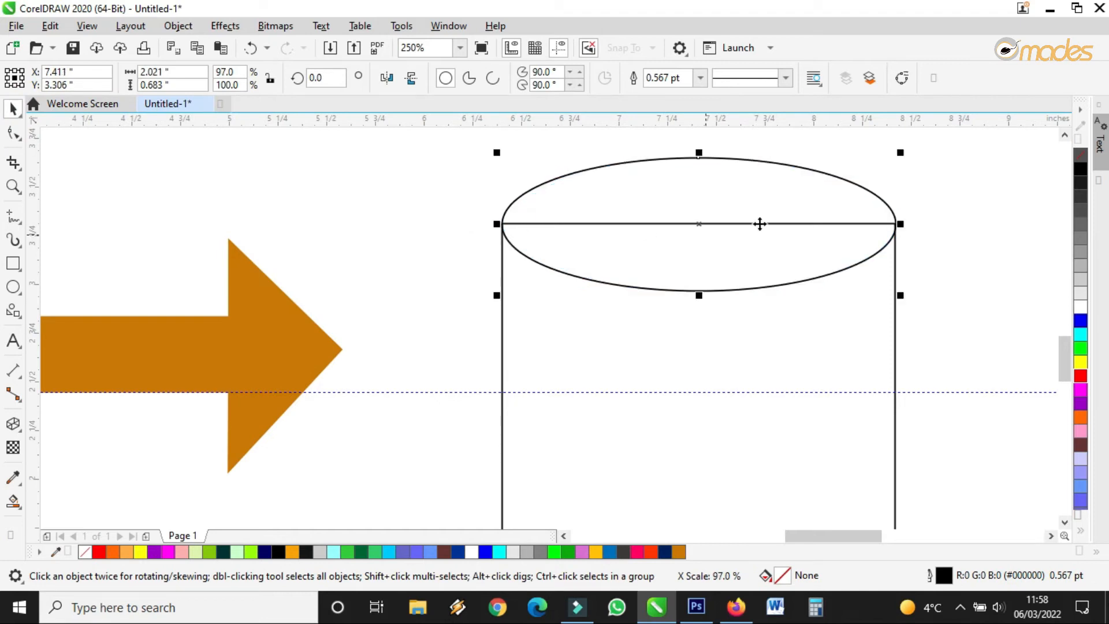
scroll(884, 234, up, 2)
mouse_move(906, 215)
mouse_down()
mouse_move(878, 205)
mouse_move(890, 213)
mouse_up()
scroll(900, 215, up, 6)
scroll(891, 213, down, 4)
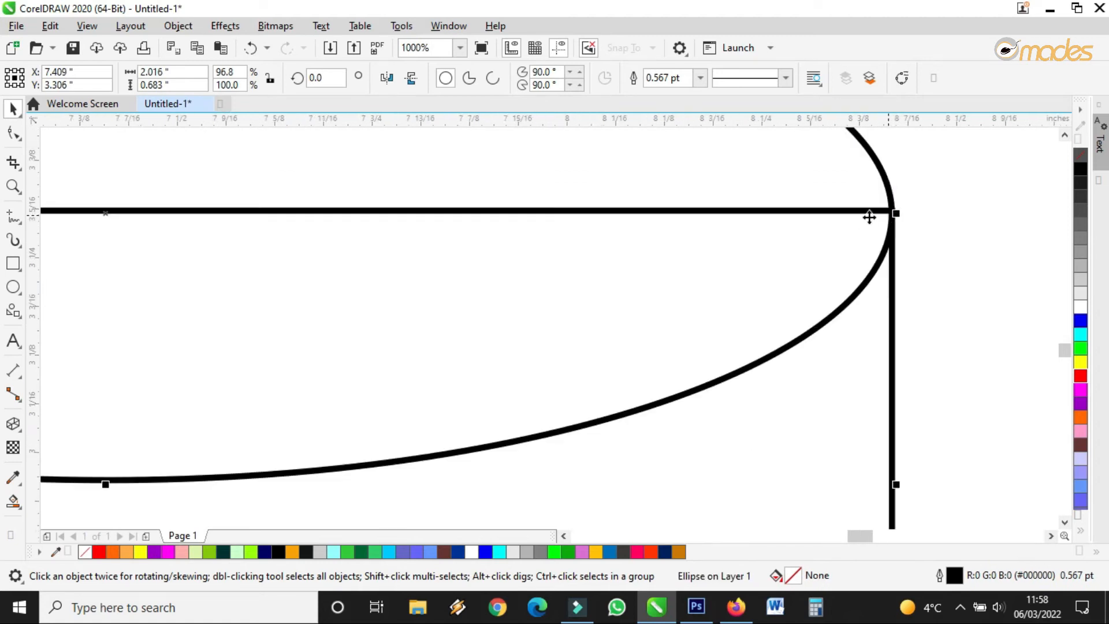
scroll(830, 221, down, 2)
scroll(67, 217, up, 2)
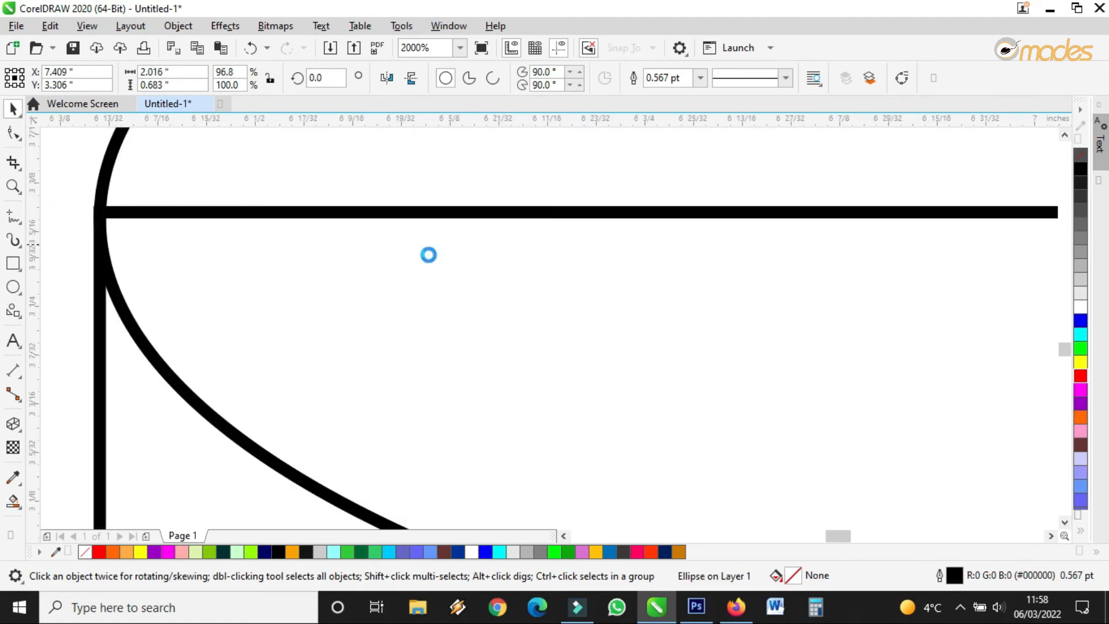
scroll(428, 255, down, 6)
Step: Use Smart Fill to fill the cylinder's body and both halves of its top ellipse with orange
shift+click(589, 391)
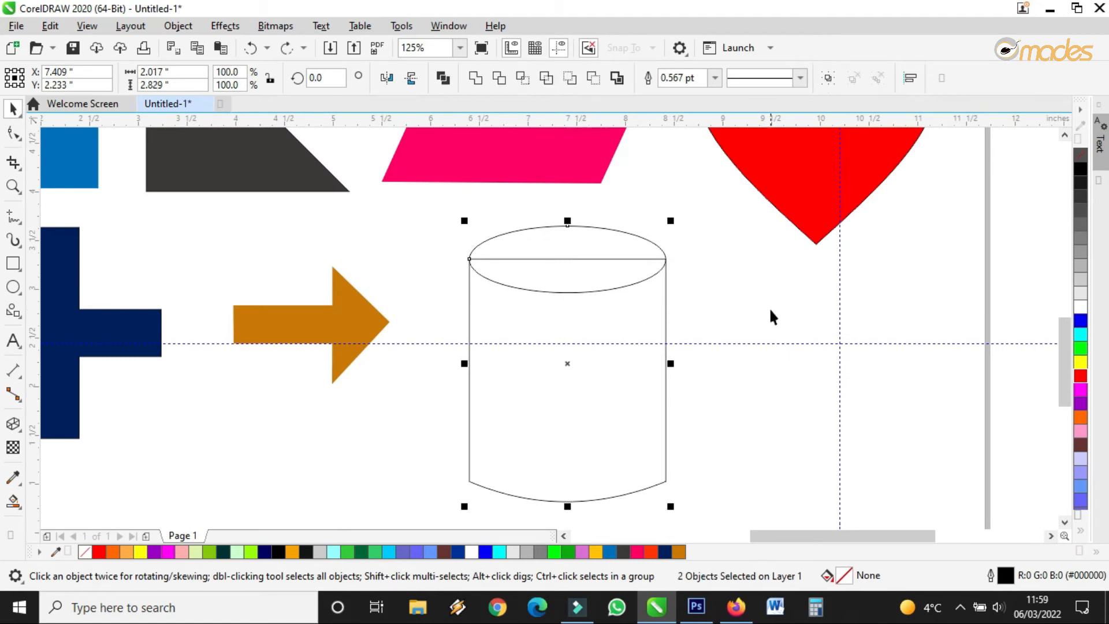
click(773, 300)
scroll(773, 300, down, 2)
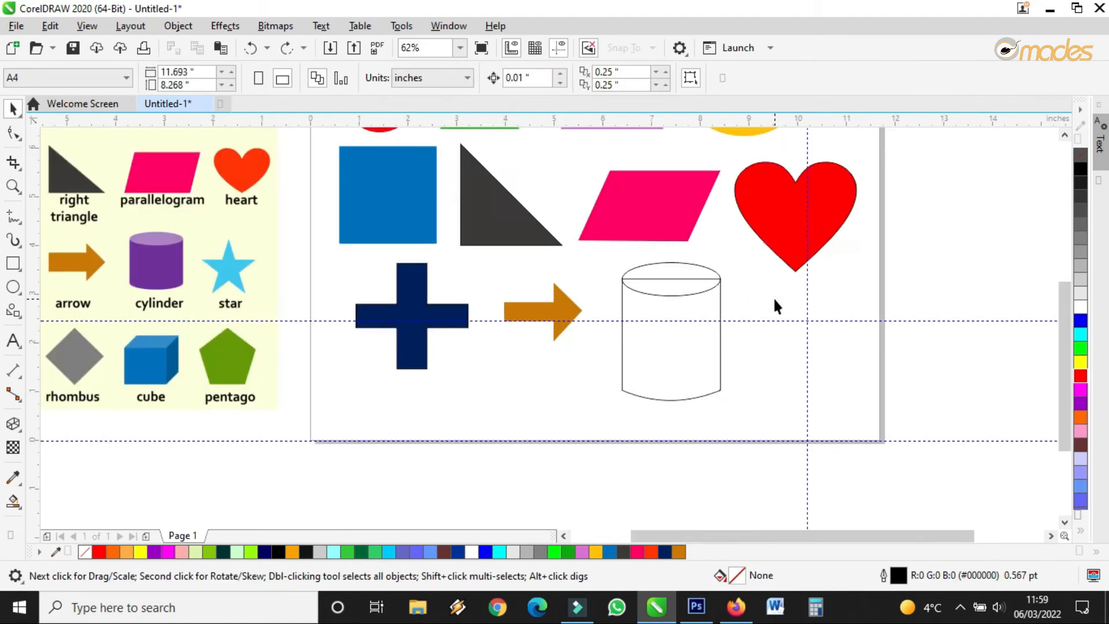
scroll(773, 296, down, 1)
scroll(751, 299, up, 1)
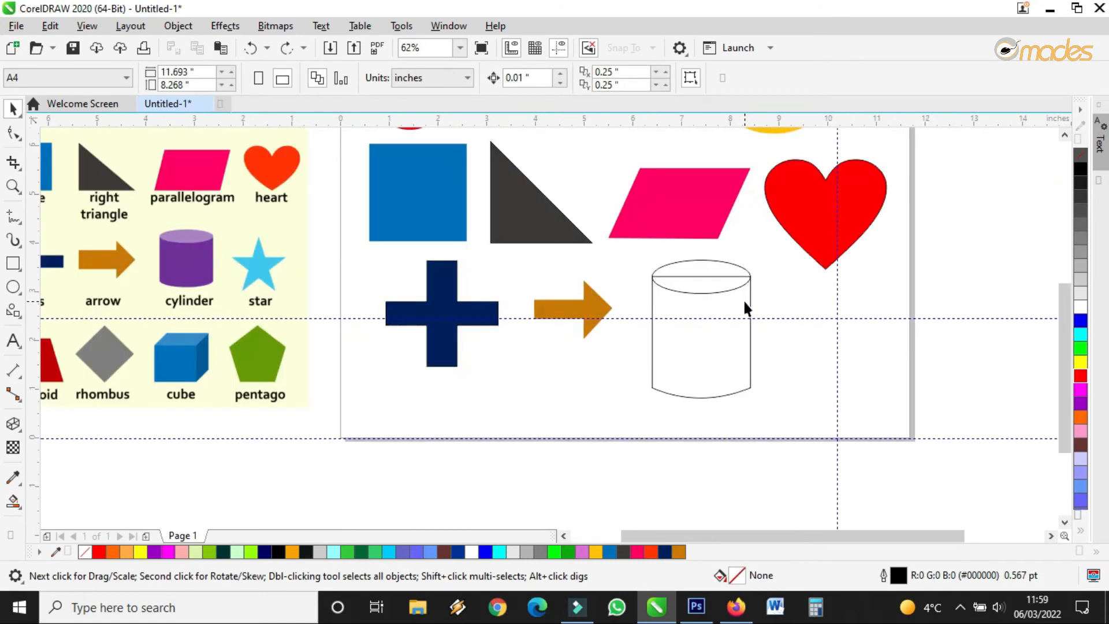
scroll(742, 301, up, 2)
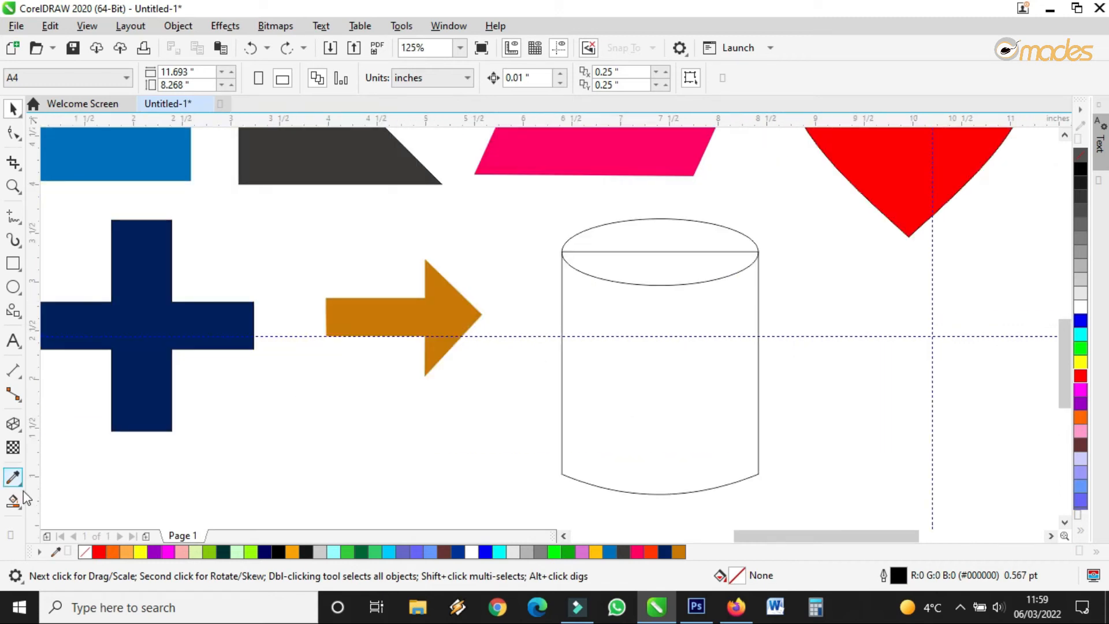
click(19, 505)
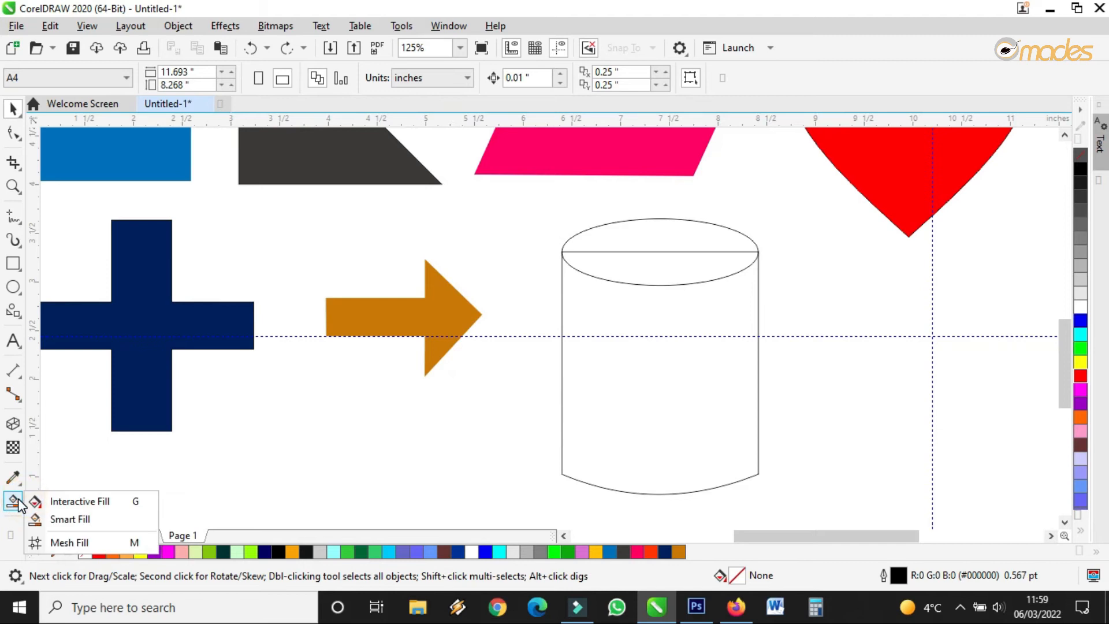
click(69, 519)
click(644, 428)
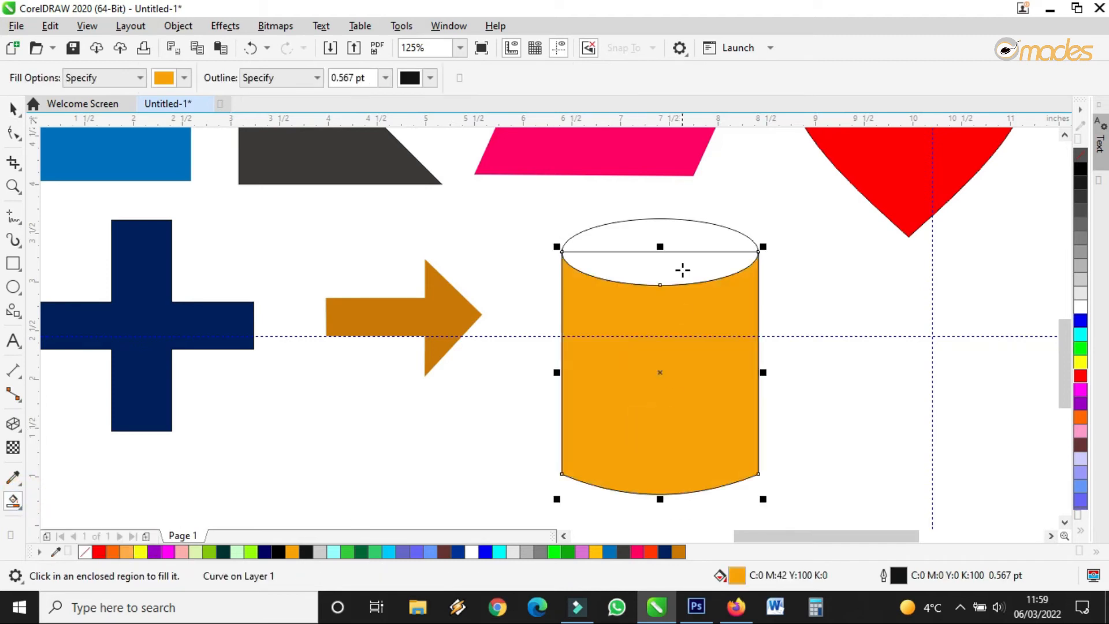
click(681, 265)
click(686, 243)
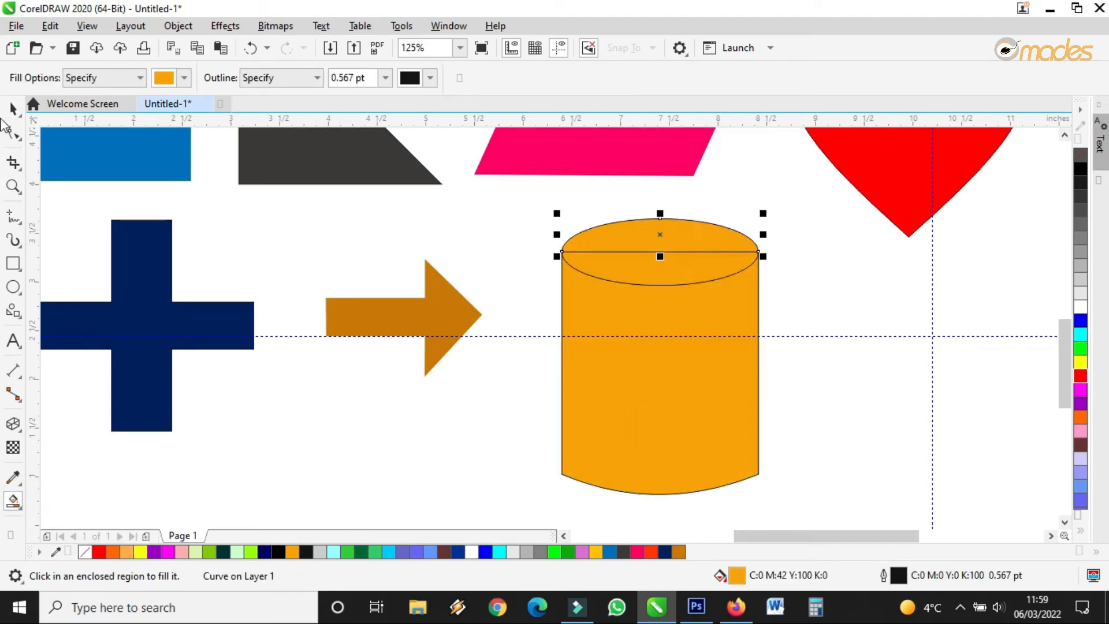
Step: Move the three orange-filled cylinder pieces together to the right, clear of the original outlines
click(12, 108)
click(661, 352)
click(799, 304)
click(695, 383)
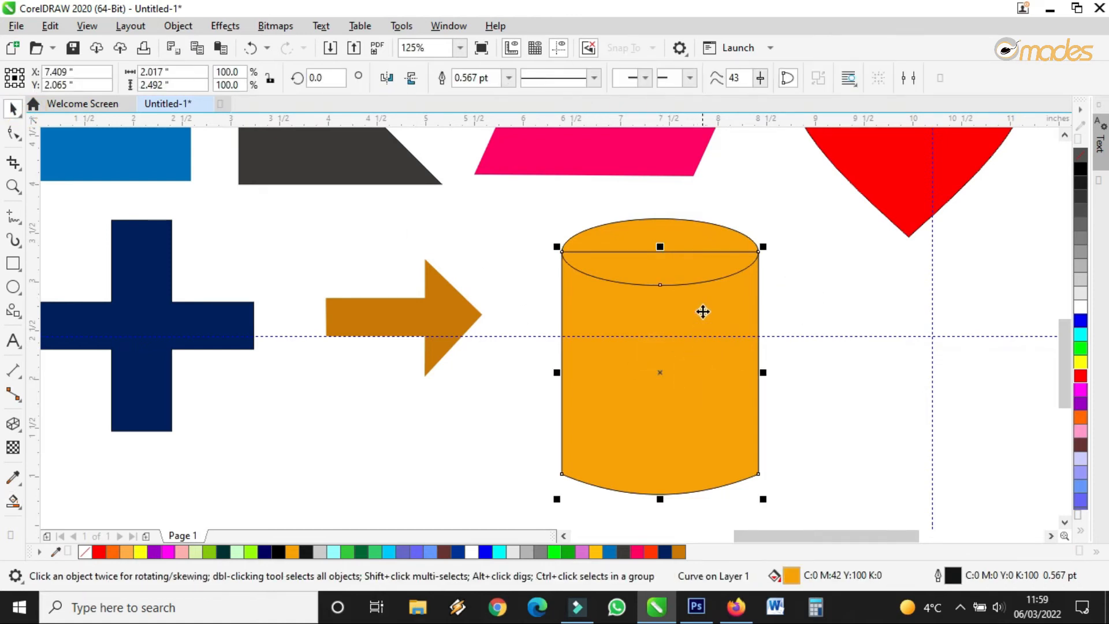
shift+click(702, 271)
shift+click(701, 243)
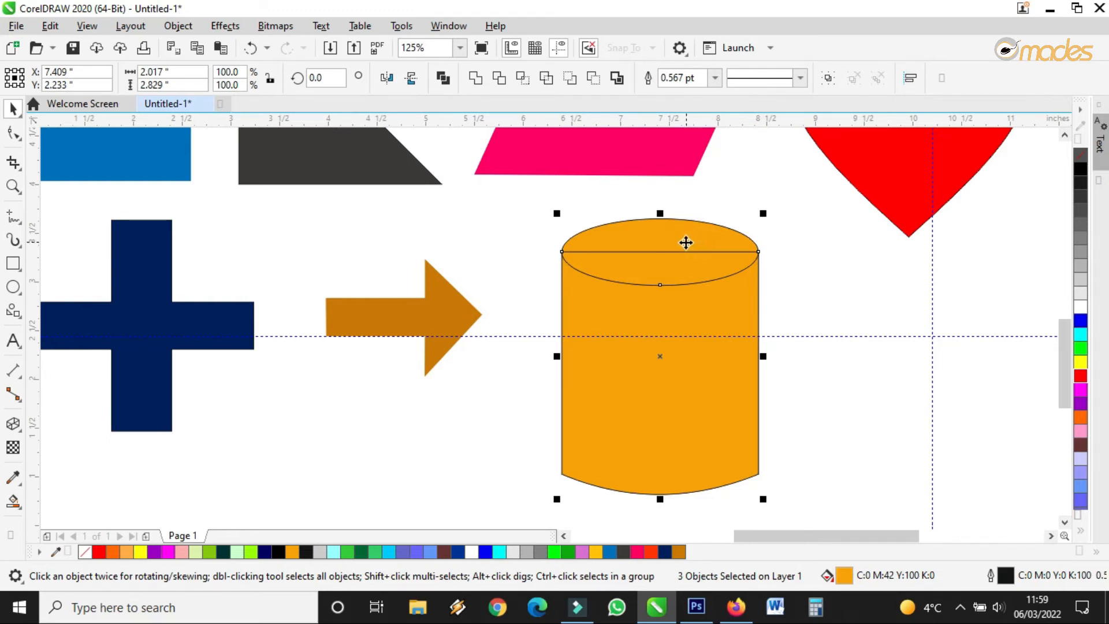
drag(638, 241, 878, 280)
Step: Delete the original unfilled ellipse and curved rectangle outlines beside the arrow
drag(530, 216, 784, 482)
key(Delete)
click(758, 328)
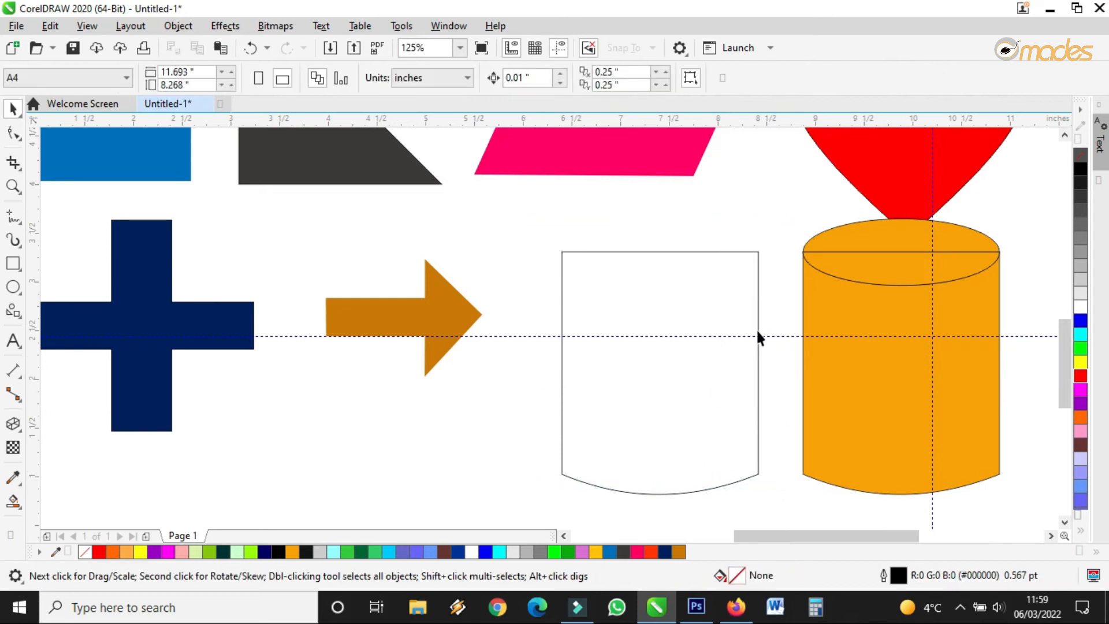
key(Delete)
Step: Move the three orange cylinder pieces together back to the free space beside the arrow
click(874, 283)
shift+click(875, 268)
shift+click(878, 238)
right_click(636, 314)
drag(864, 312, 618, 314)
Step: Weld the two half-ellipse pieces on top of the cylinder into a single ellipse
click(753, 247)
click(706, 229)
shift+click(648, 253)
scroll(648, 253, up, 1)
drag(667, 237, 668, 234)
click(480, 80)
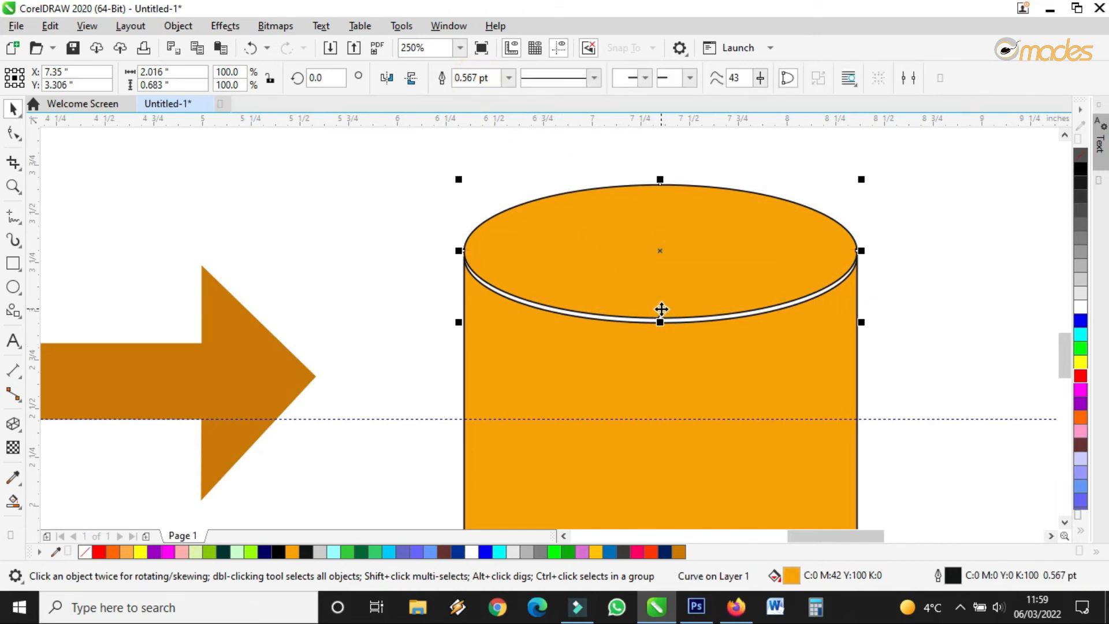
Step: Set the outline width of the cylinder's body and top ellipse to None
click(661, 343)
click(508, 77)
click(461, 91)
click(643, 230)
click(509, 77)
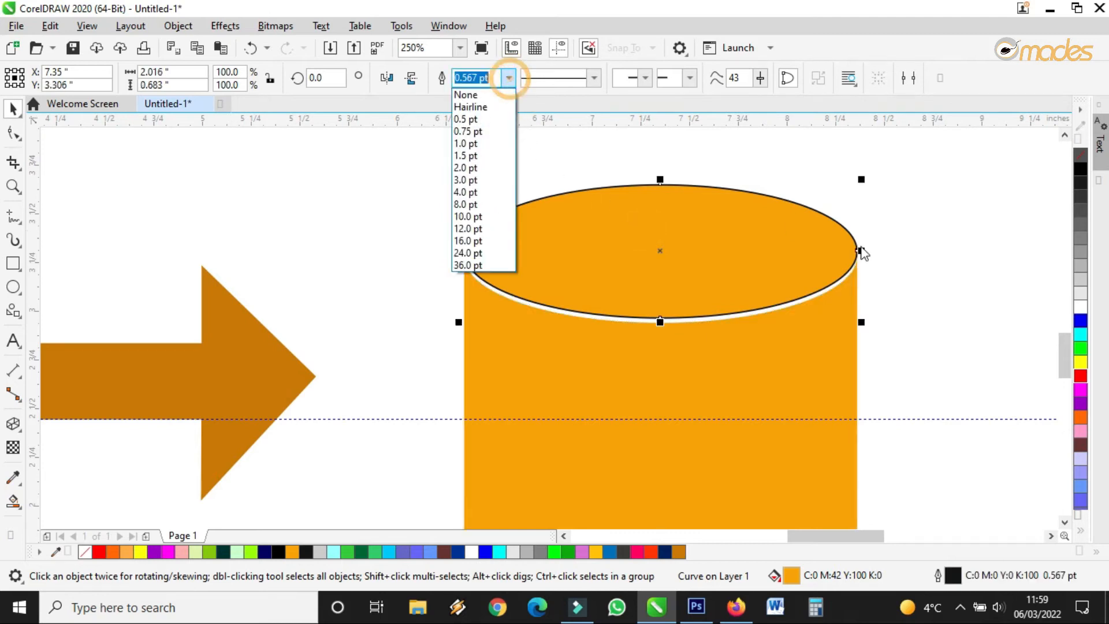
click(464, 92)
click(918, 218)
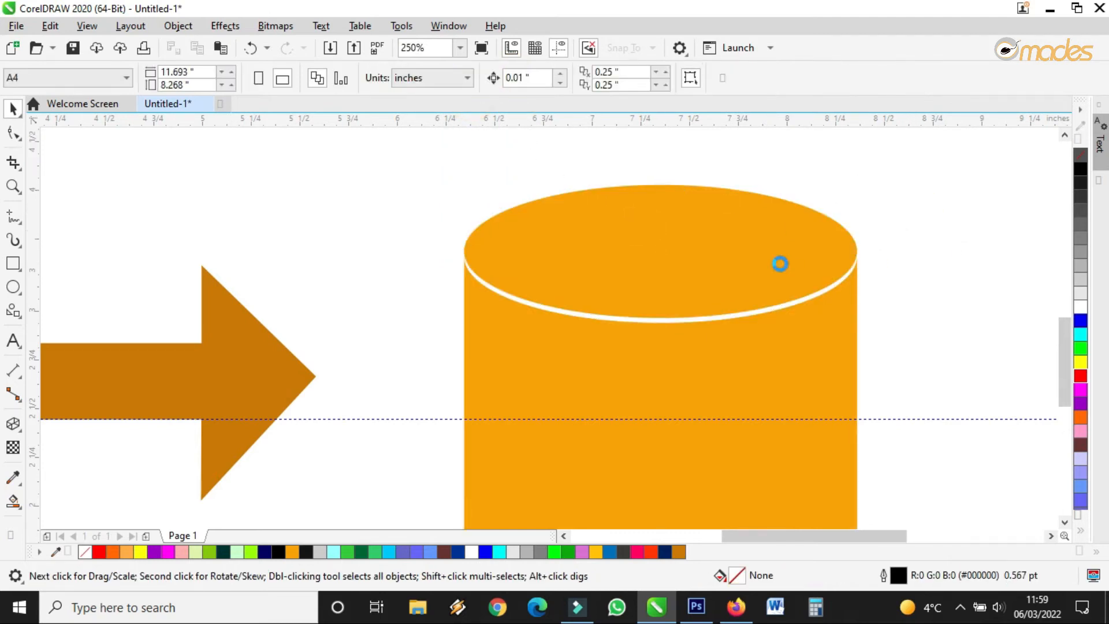
Step: Move the cylinder's top ellipse slightly down to close the white gap above the body
scroll(779, 262, down, 5)
scroll(256, 252, up, 10)
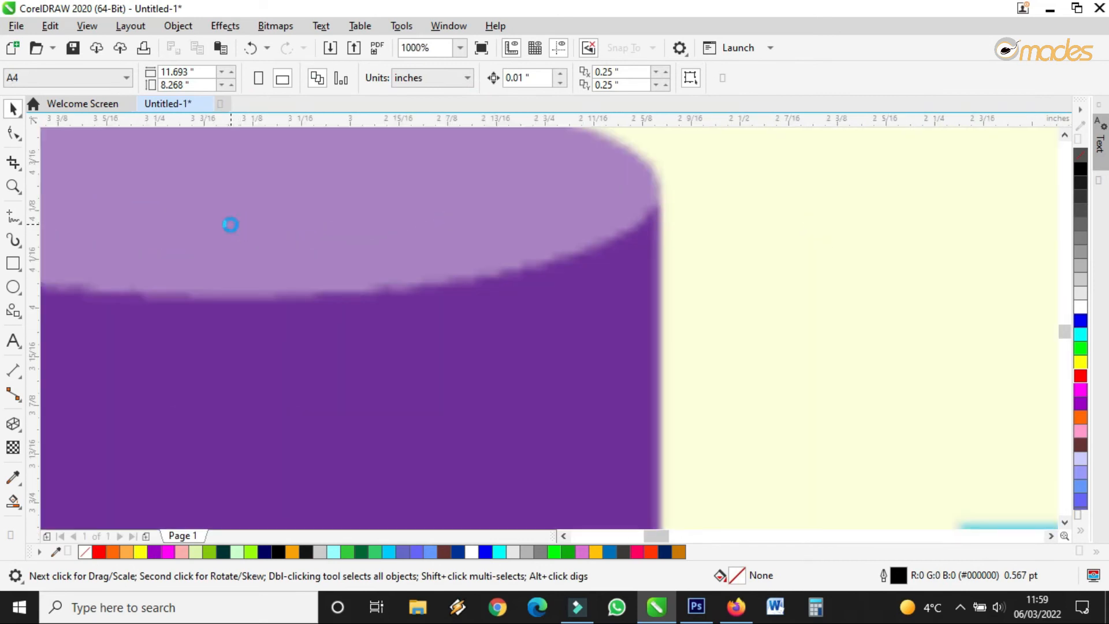
scroll(231, 223, down, 7)
scroll(374, 267, down, 3)
scroll(832, 305, up, 8)
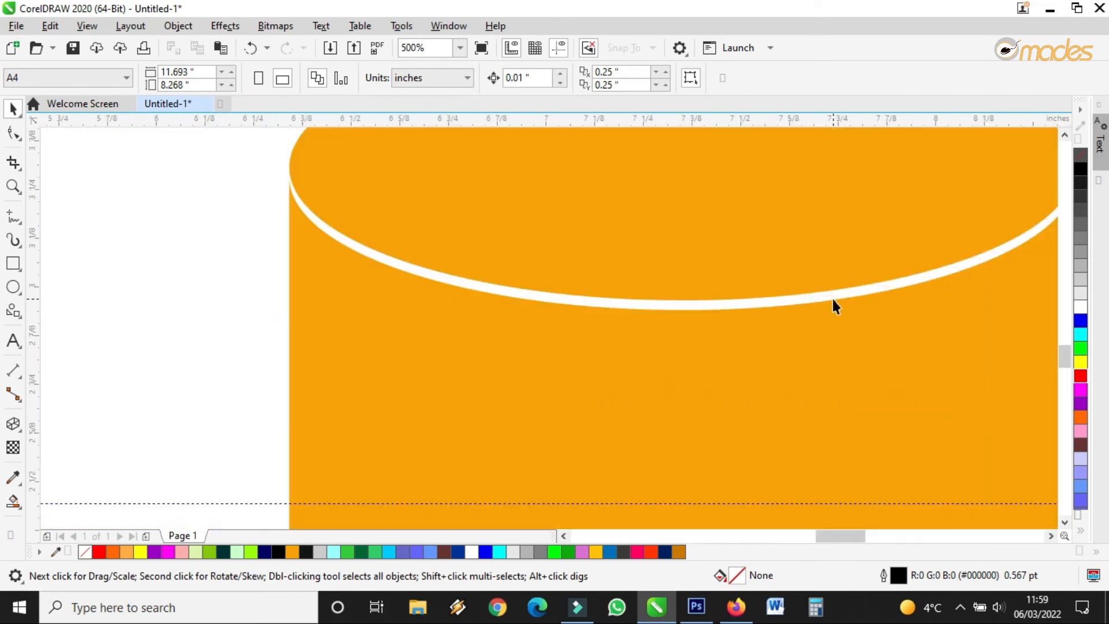
click(791, 267)
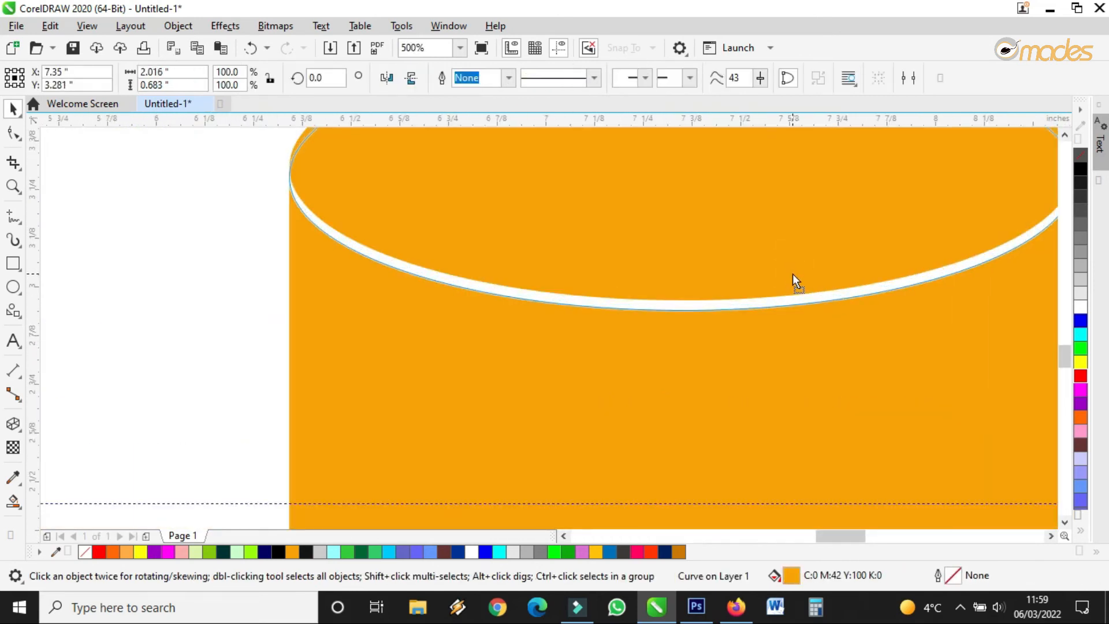
Step: Sample the light purple (R169 G131 B198) from the reference cylinder's top and apply it to the drawn cylinder's top ellipse
scroll(792, 276, down, 4)
scroll(810, 300, down, 4)
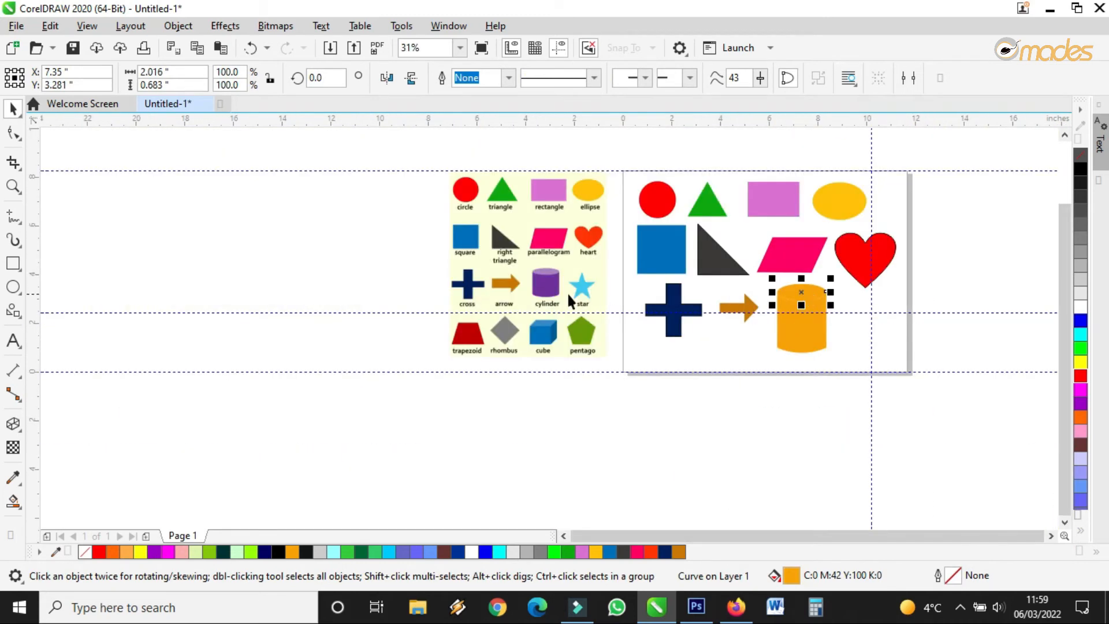
scroll(633, 300, up, 4)
click(18, 483)
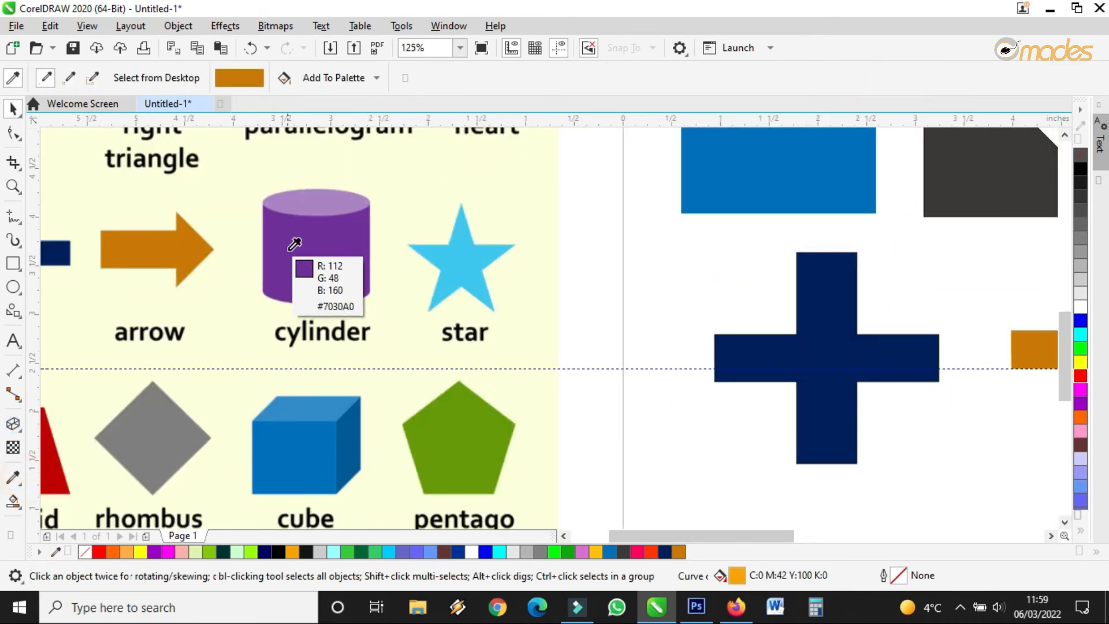
click(292, 241)
scroll(584, 240, down, 3)
scroll(555, 228, up, 2)
click(568, 244)
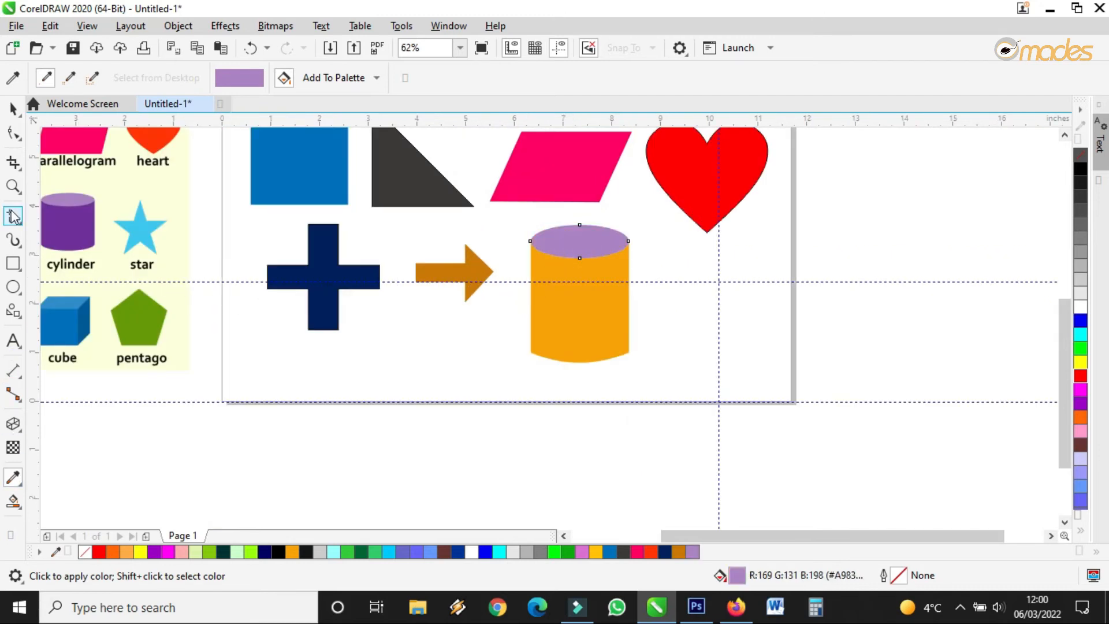
Step: Sample the dark purple #7030A0 from the reference cylinder's body and apply it to the drawn cylinder's body
click(13, 77)
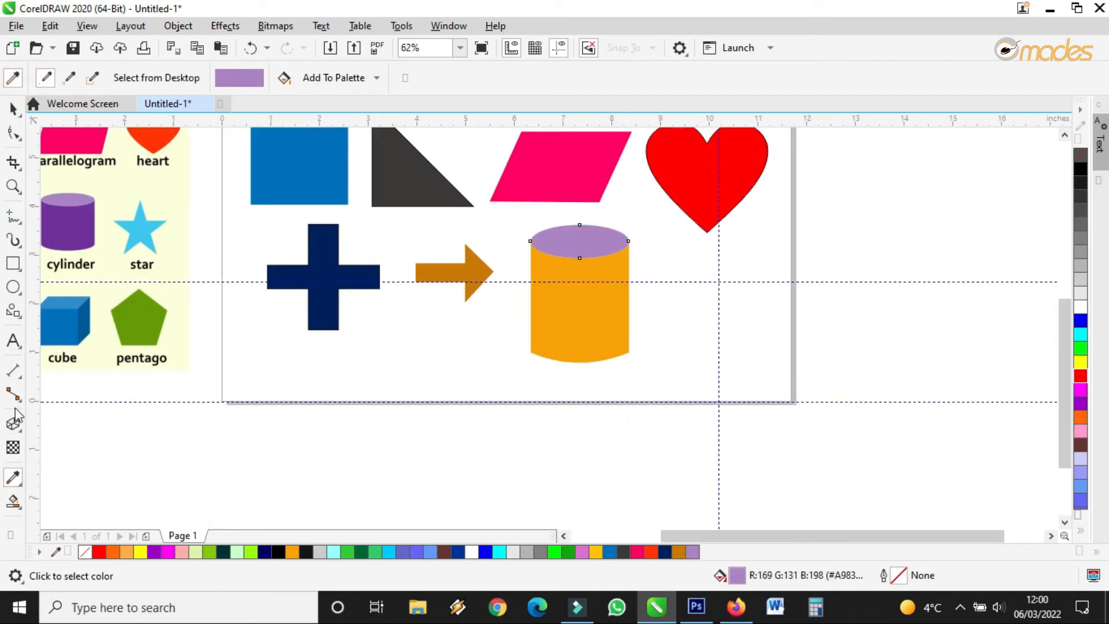
click(72, 226)
click(570, 313)
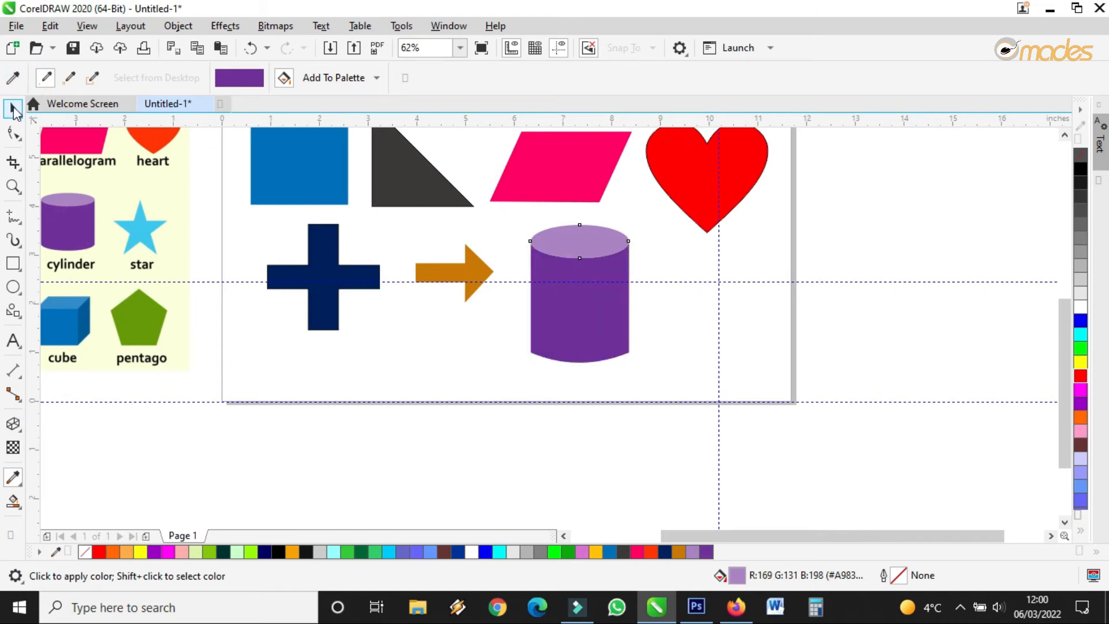
Step: Shorten the cylinder by raising the two lower corner nodes of its body together
click(12, 108)
click(590, 339)
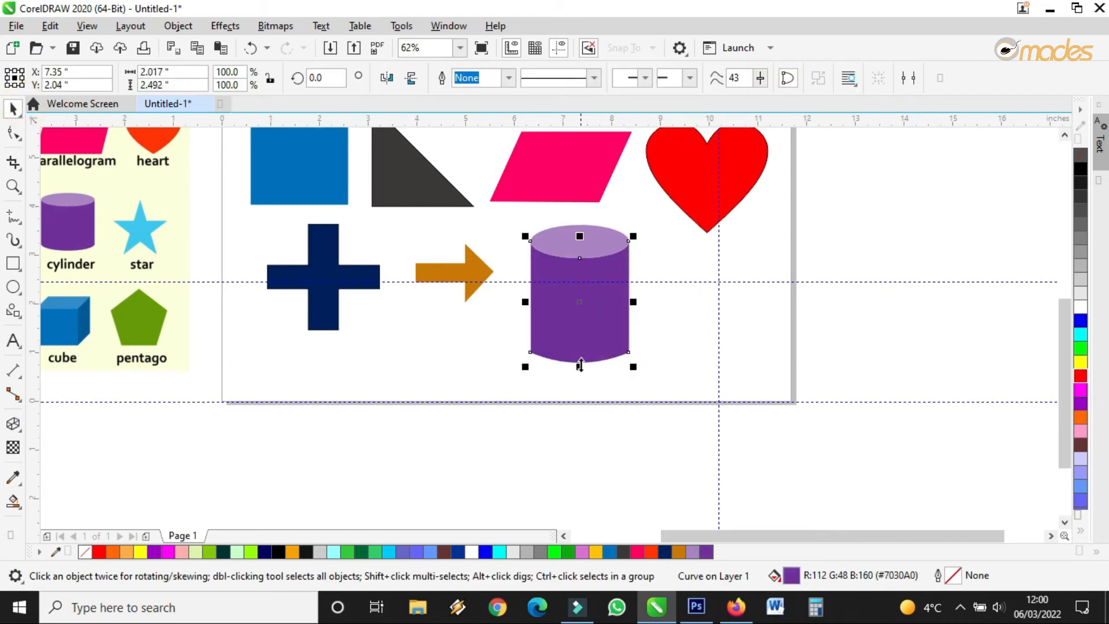
key(F10)
drag(508, 330, 630, 331)
click(10, 108)
click(842, 279)
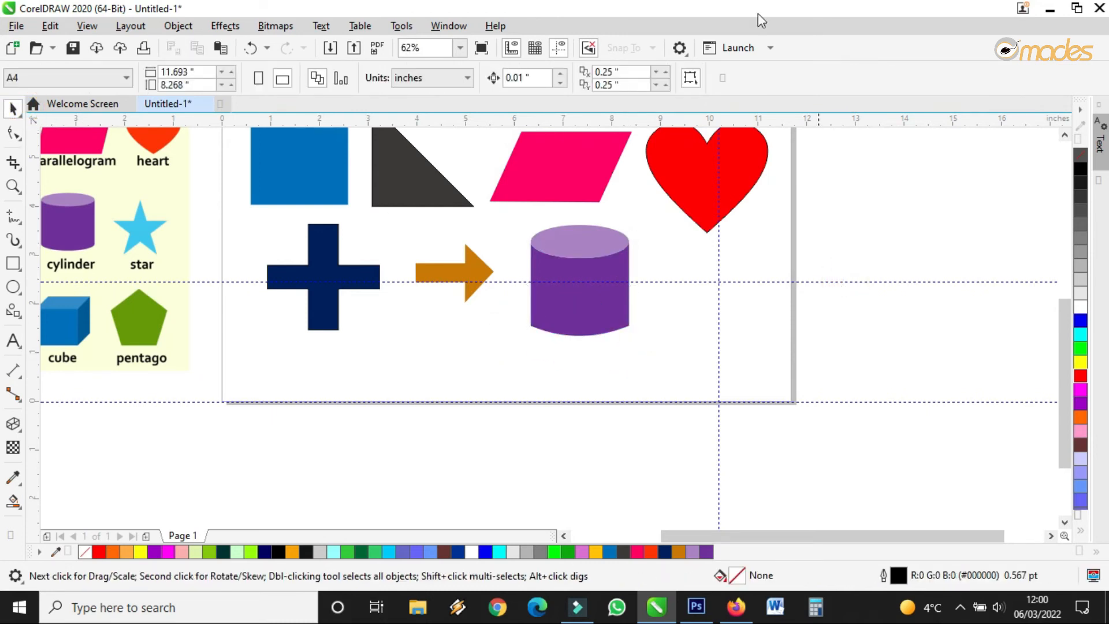
Step: Draw a star about 2.57 by 2.55 inches below the heart and set its number of points to 5
click(12, 311)
click(34, 329)
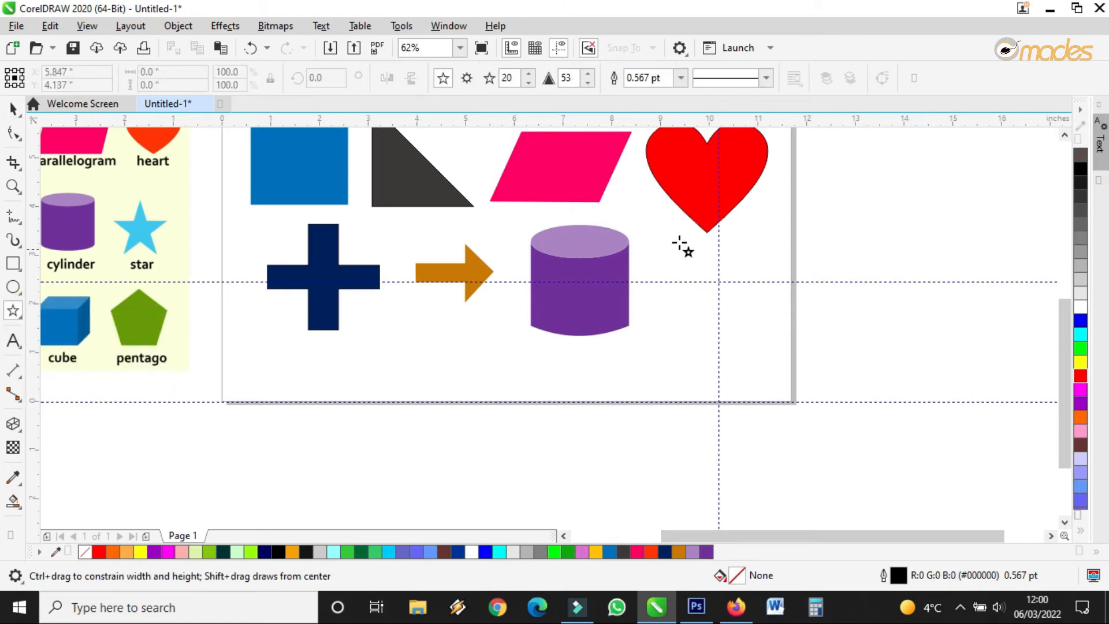
drag(673, 251, 799, 377)
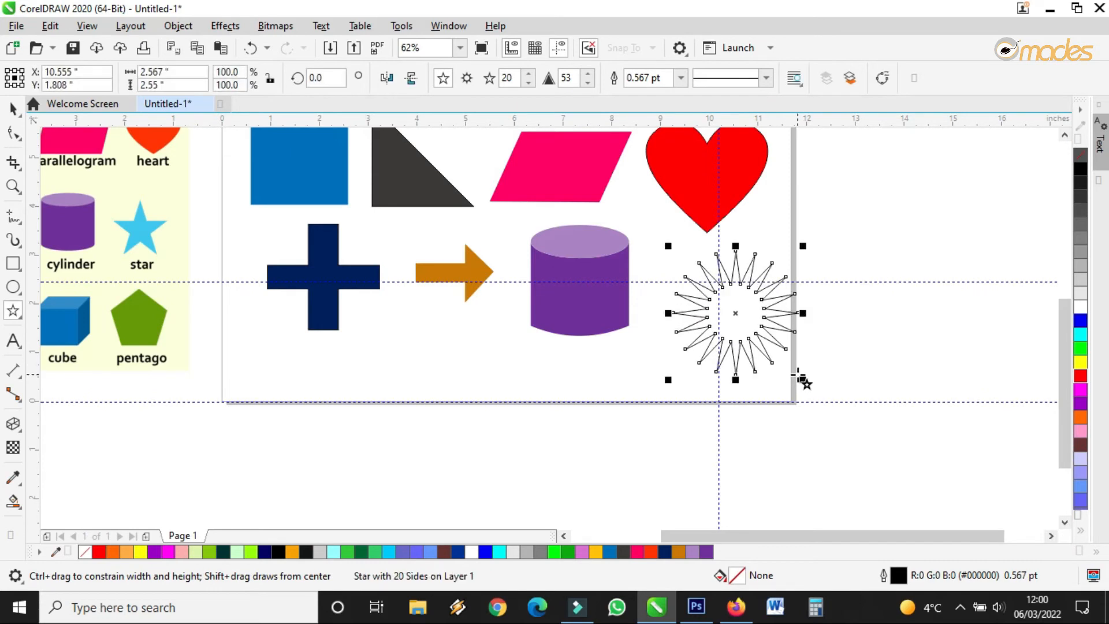
double_click(514, 79)
text(5)
key(Return)
click(12, 109)
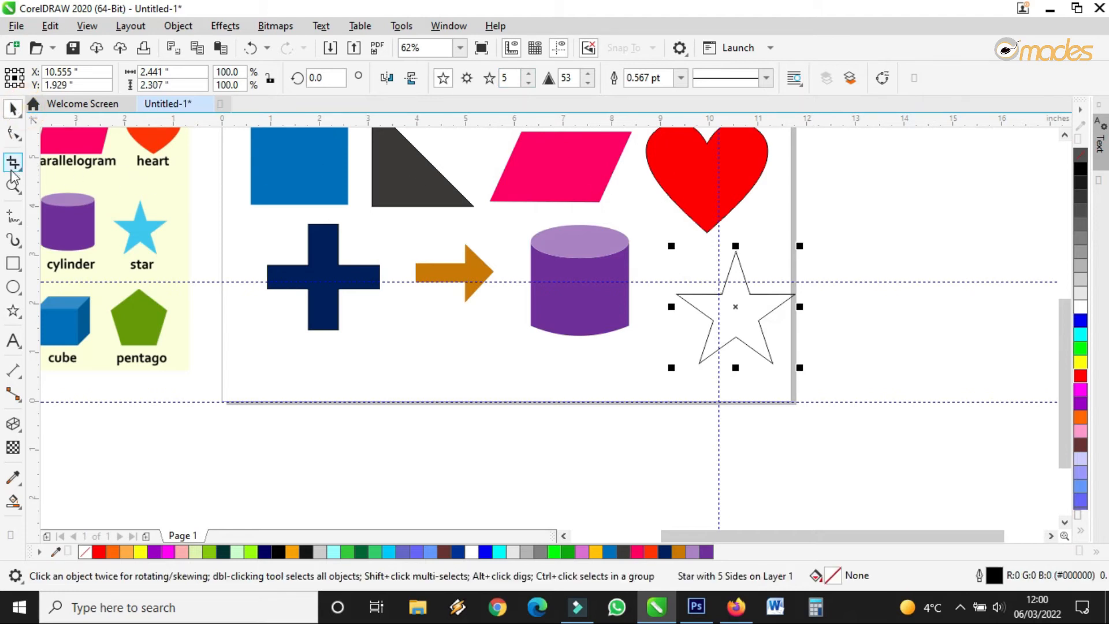
Step: Draw a closed five-pointed star outline about 3.62 by 3.62 inches from straight Freehand segments, overlapping the page's lower edge below the first star
click(12, 218)
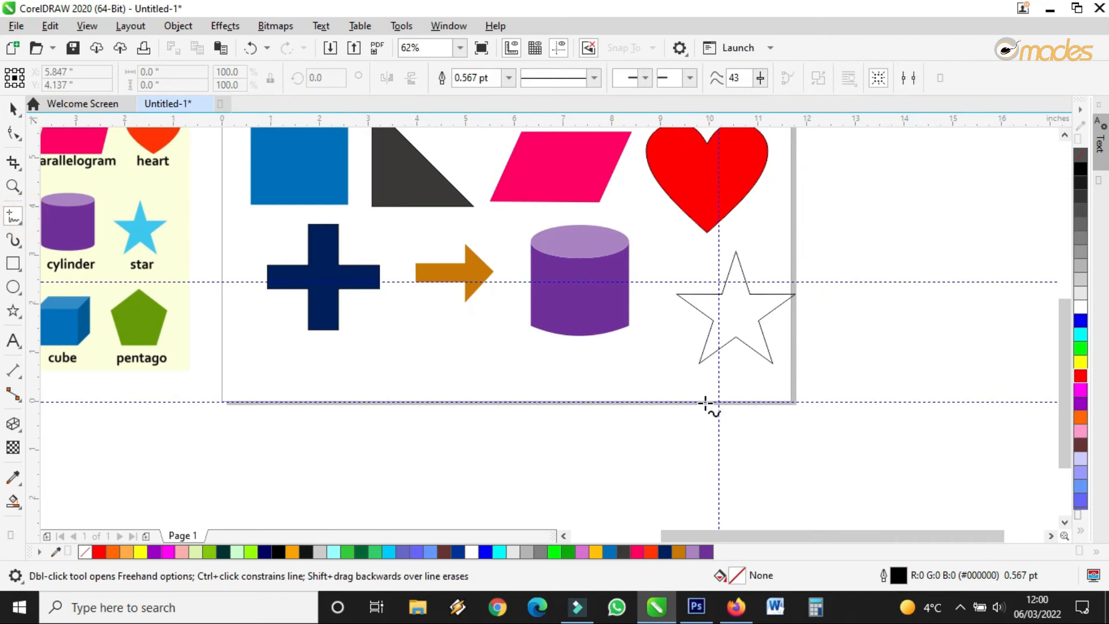
click(694, 401)
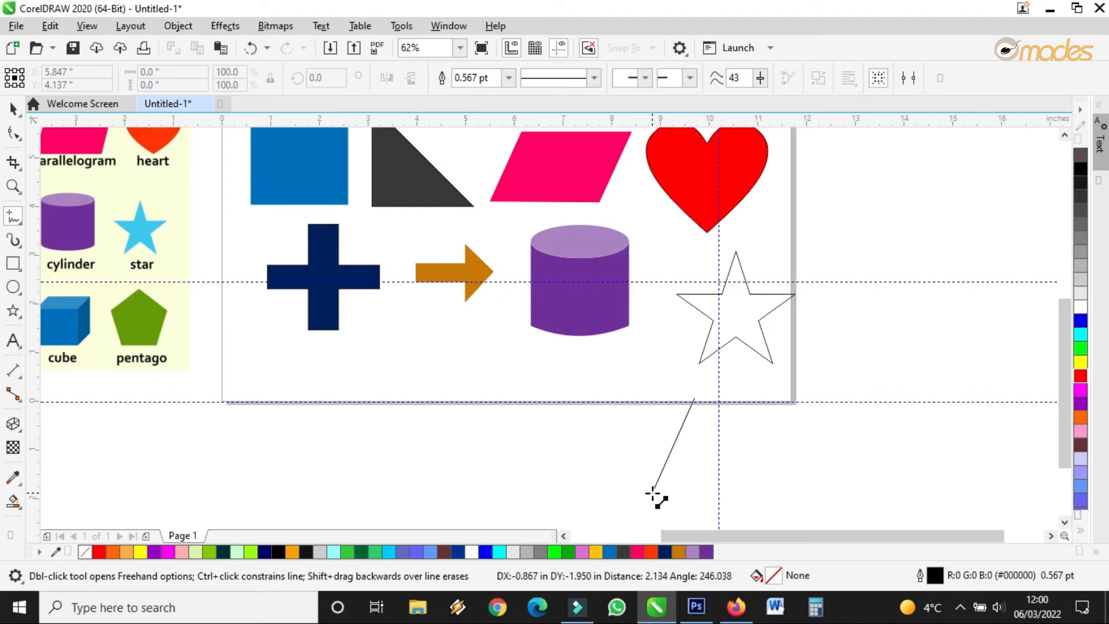
click(673, 448)
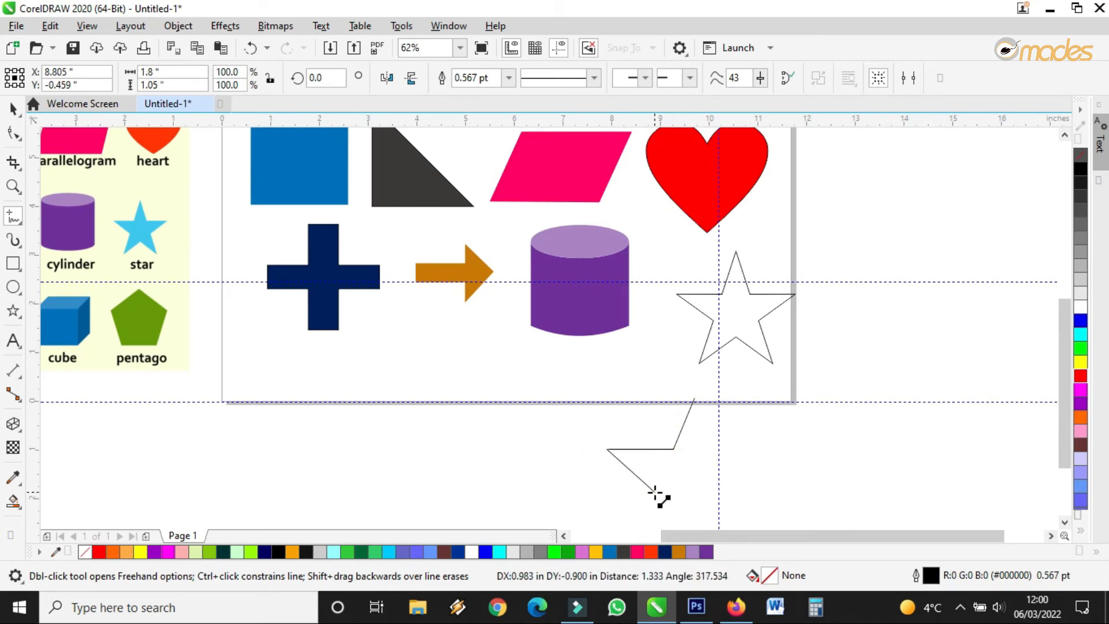
click(654, 494)
scroll(641, 499, down, 3)
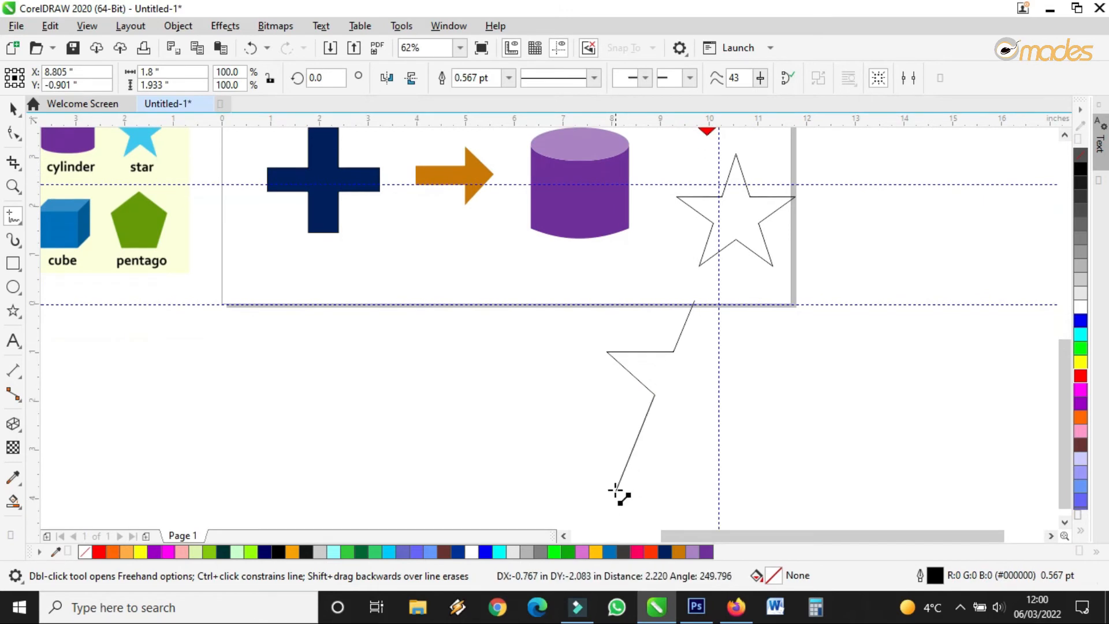
click(628, 465)
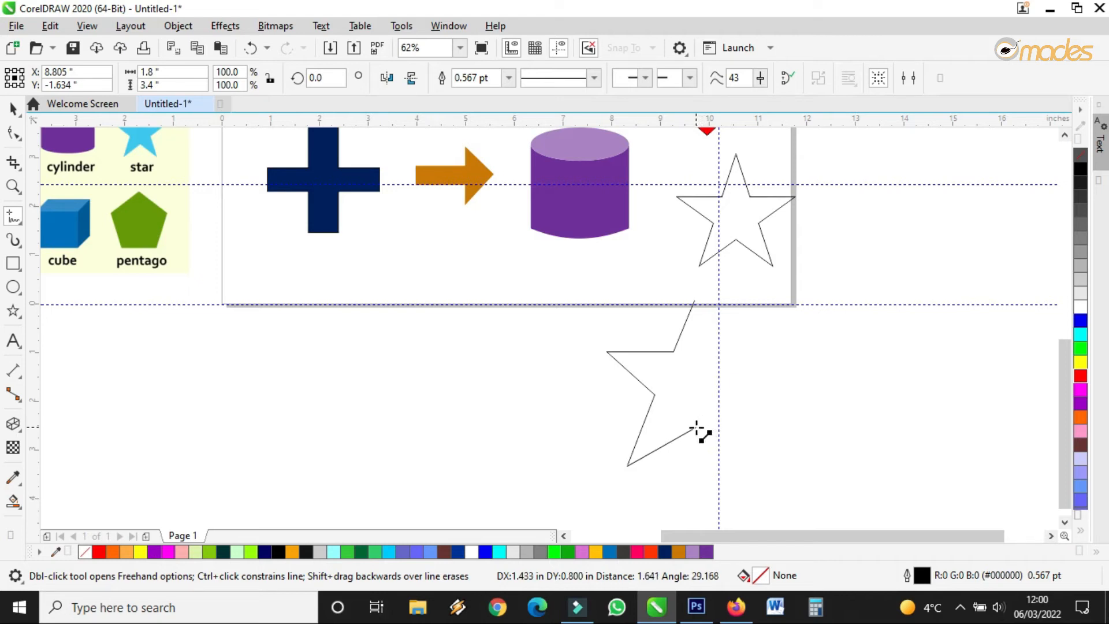
click(696, 428)
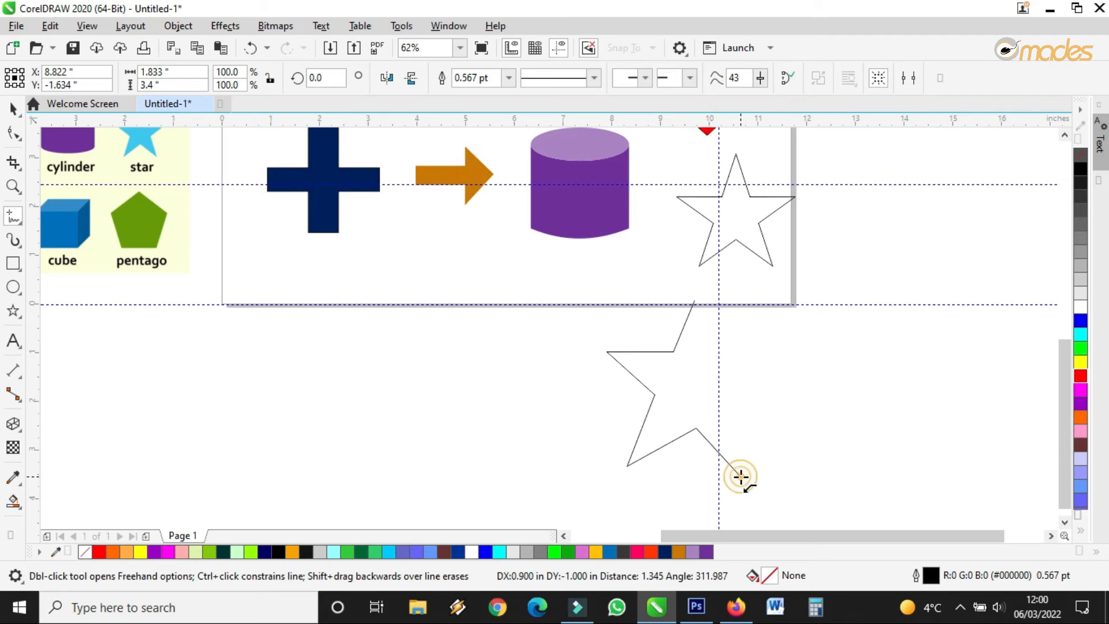
click(740, 475)
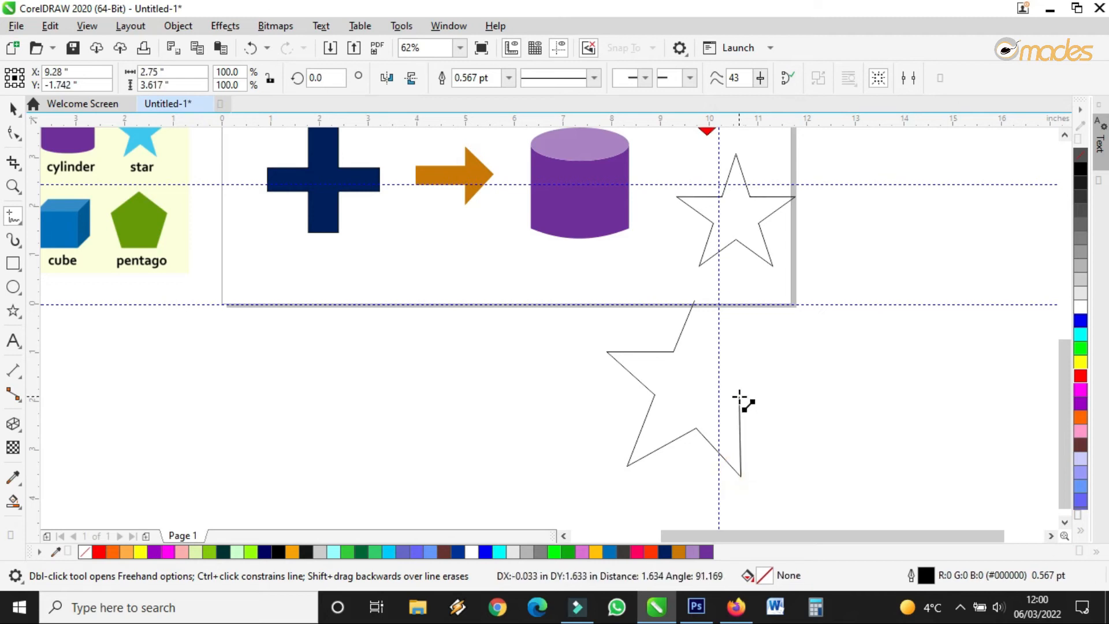
click(739, 396)
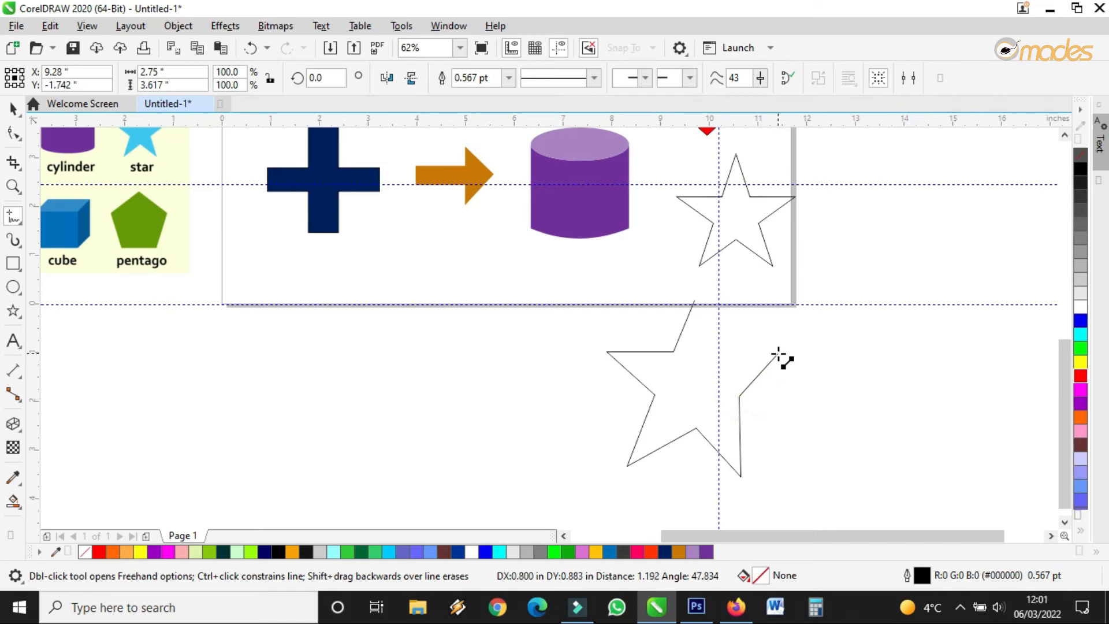
click(782, 348)
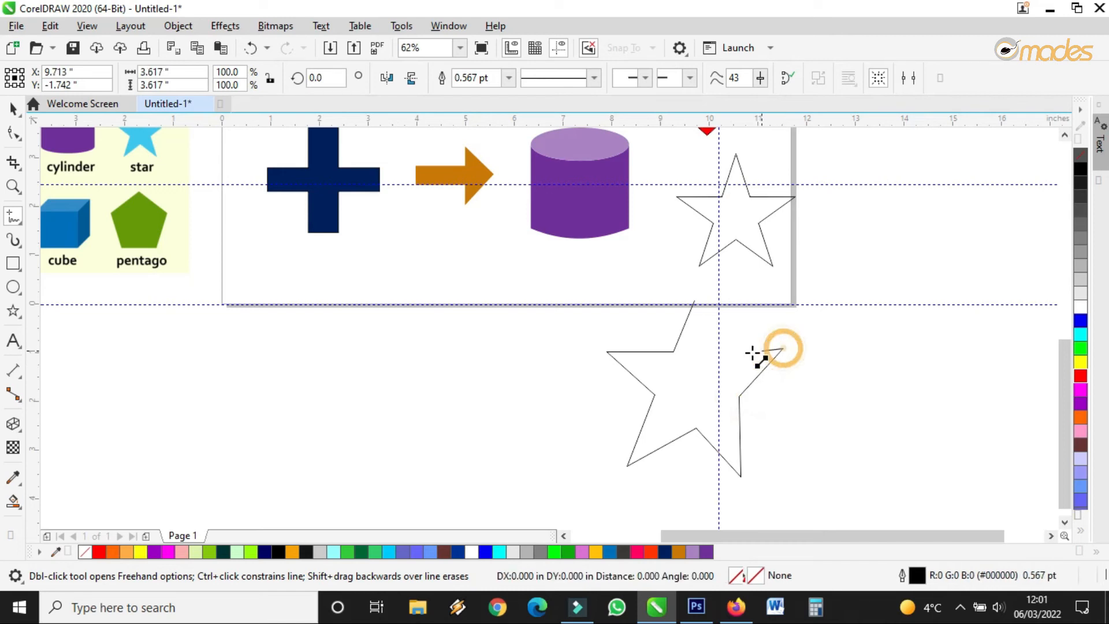
click(720, 352)
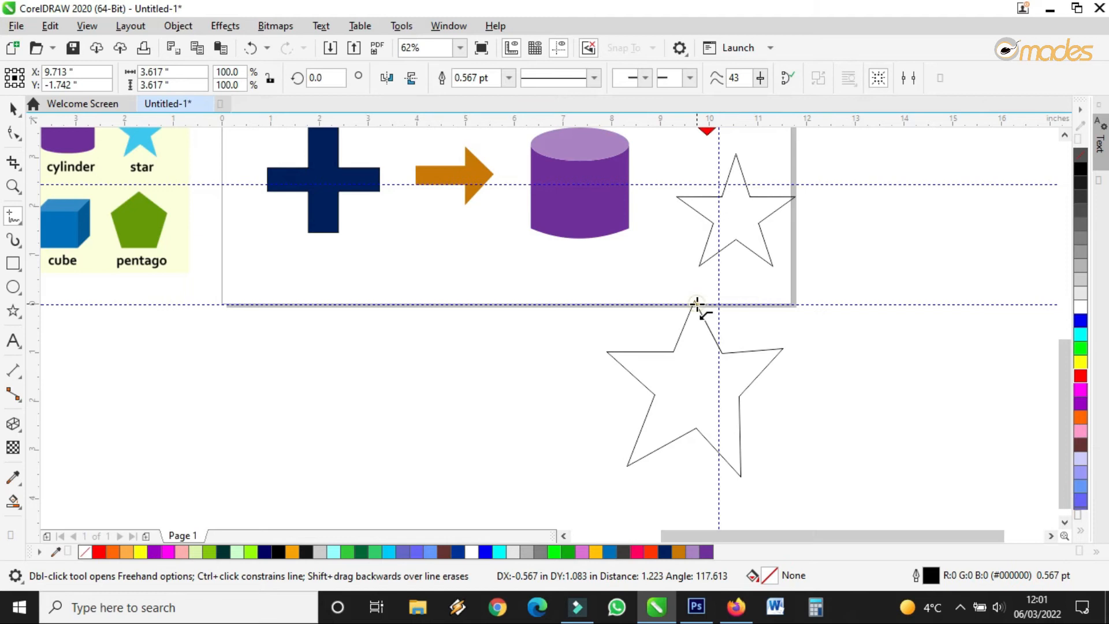
click(696, 303)
Step: Nudge the hand-drawn star's left inner node, add a horizontal guideline level with its left arm tip, and align the right arm tip to it
key(F10)
drag(656, 392, 655, 388)
drag(735, 121, 767, 368)
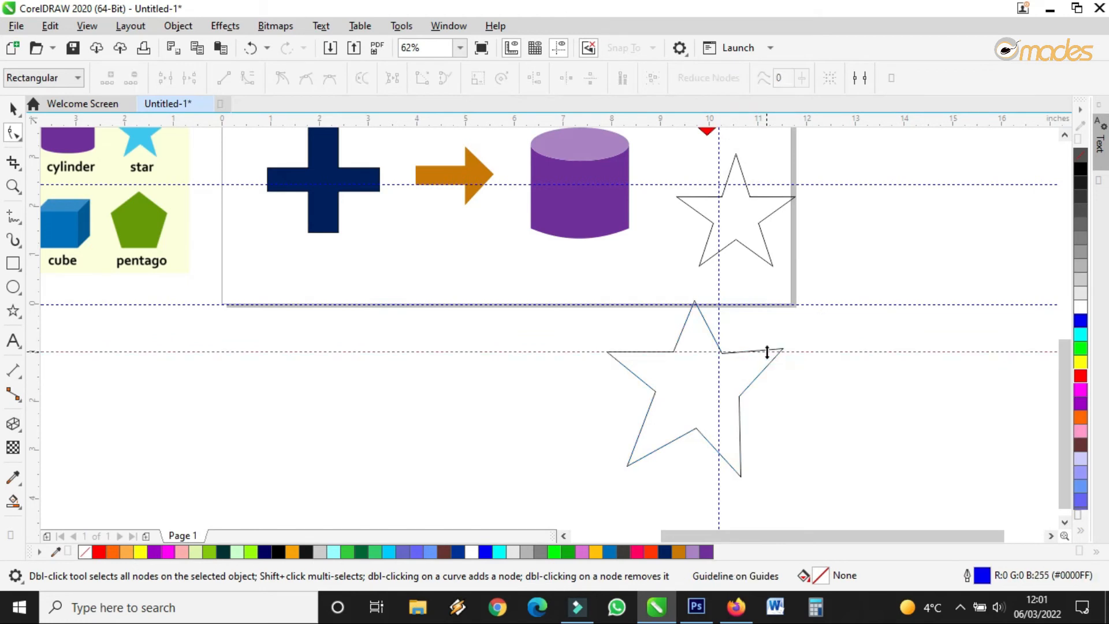
scroll(768, 351, up, 4)
drag(832, 338, 777, 345)
scroll(768, 338, down, 2)
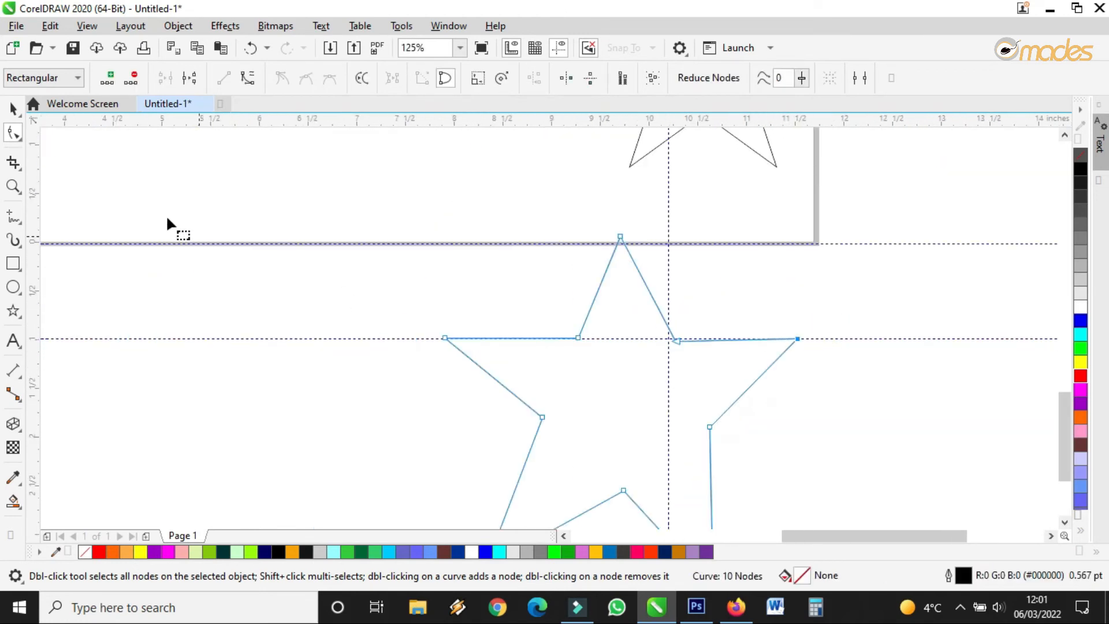
Step: Add a vertical guideline over the hand-drawn star and tilt it to 100.965 degrees along the star's right side
click(13, 108)
drag(36, 149, 578, 310)
click(578, 309)
drag(577, 145, 658, 253)
scroll(659, 253, down, 2)
scroll(667, 322, up, 2)
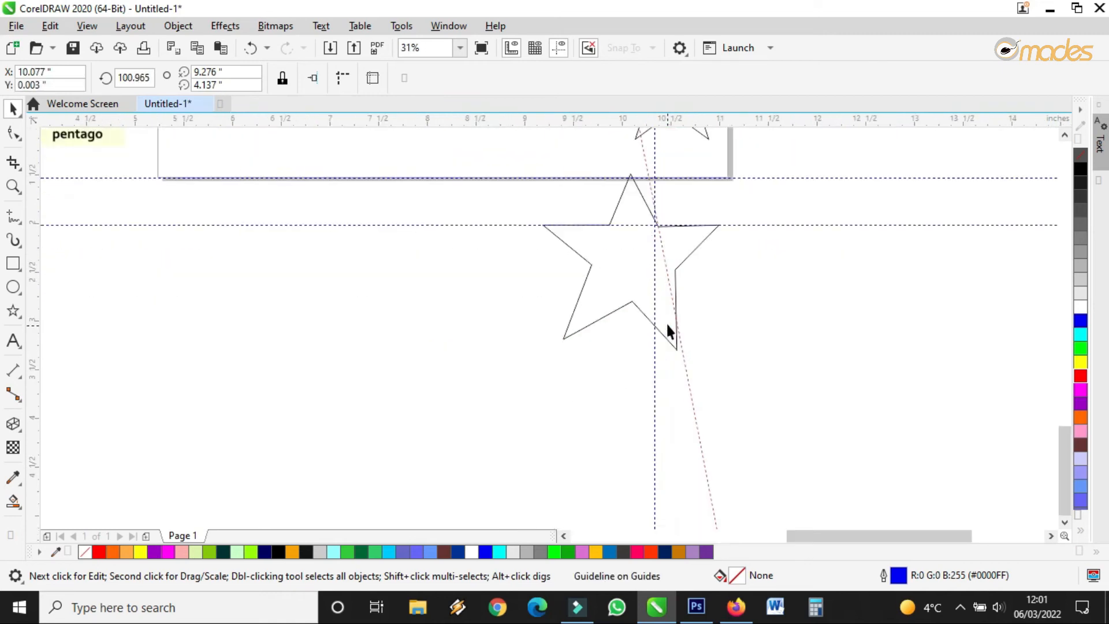
Step: Align the hand-drawn star's right inner node, lower-right tip and top tip with the slanted guideline
click(685, 216)
key(F10)
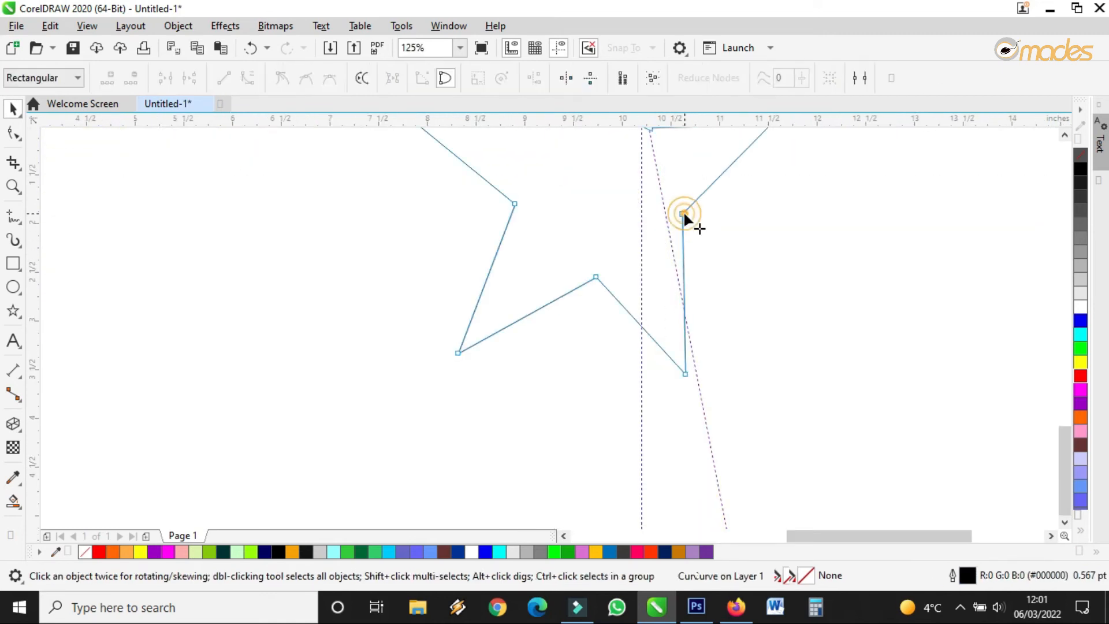
drag(681, 213, 665, 205)
drag(685, 373, 693, 374)
scroll(694, 381, down, 2)
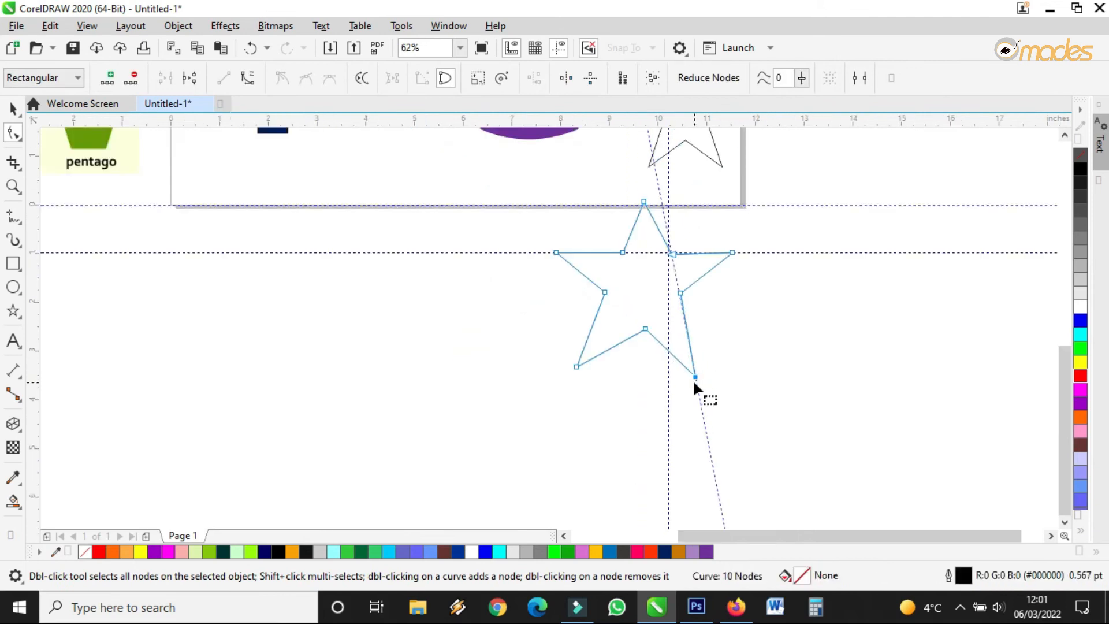
scroll(656, 202, up, 2)
drag(632, 199, 659, 171)
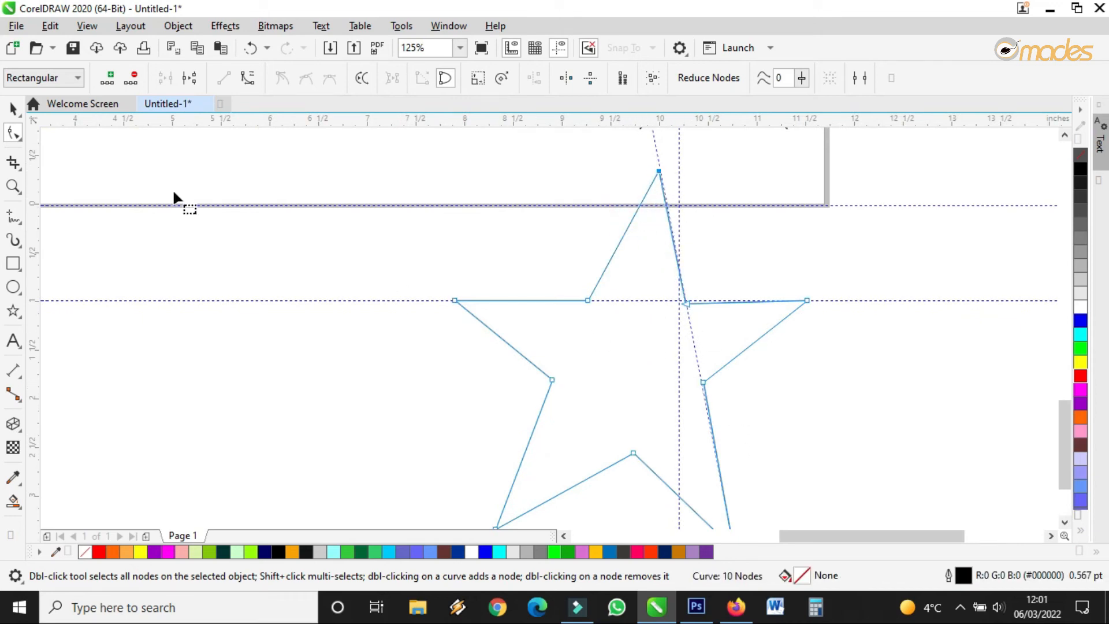
Step: Try to fit the slanted guideline to the star's left side at an angle of 96.738 degrees
click(13, 108)
drag(694, 334, 594, 356)
click(589, 341)
drag(556, 152, 539, 234)
scroll(538, 233, down, 2)
click(542, 163)
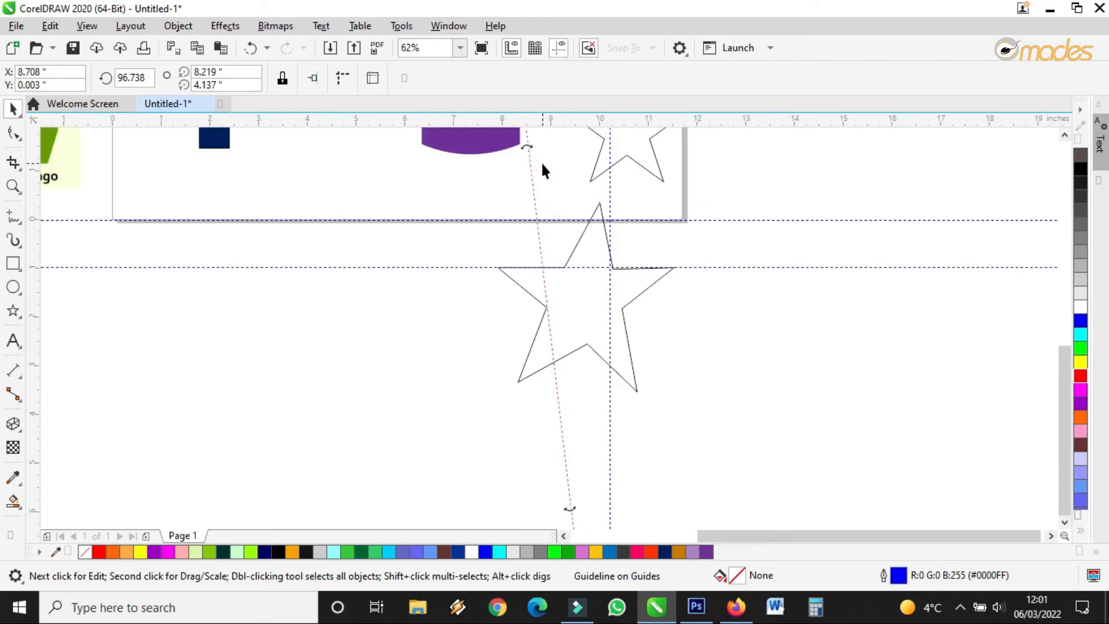
Step: Delete the slanted guideline and the horizontal guideline running through the hand-drawn star's arm tips
click(541, 243)
key(Delete)
click(679, 267)
key(Delete)
Step: Move the vertical guideline to X 8.836 inches and tilt it to 61.392 degrees along the hand-drawn star's left edge
click(609, 279)
drag(610, 280, 542, 281)
click(541, 281)
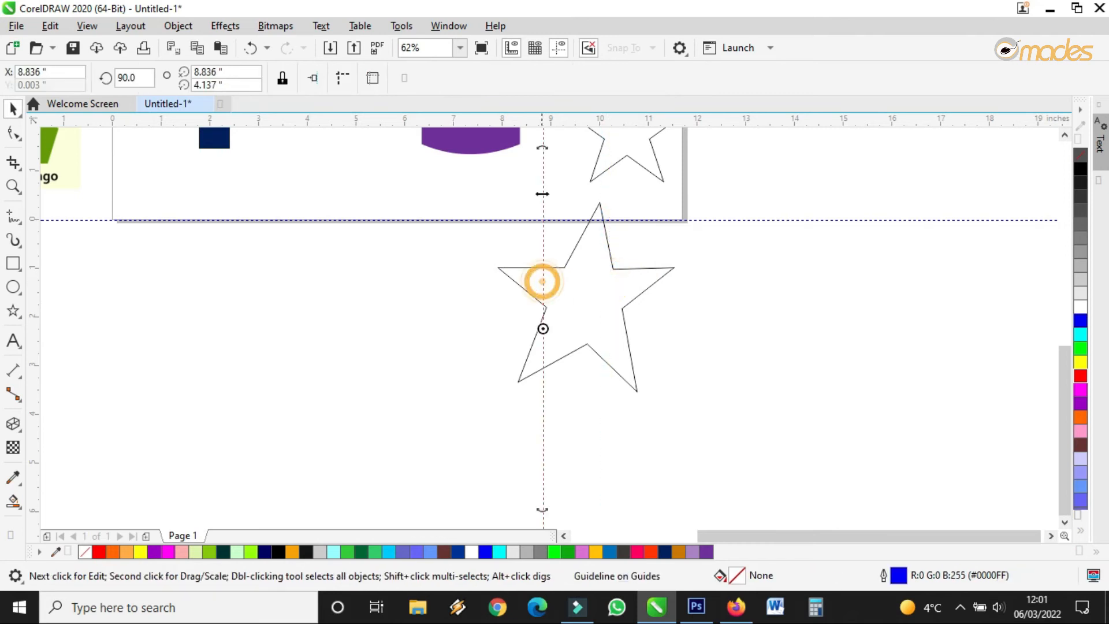
drag(542, 148, 571, 261)
Step: Align the hand-drawn star's left inner node and lower-left tip with the slanted guideline
scroll(545, 318, up, 2)
double_click(542, 306)
drag(549, 301, 543, 297)
drag(490, 443, 474, 415)
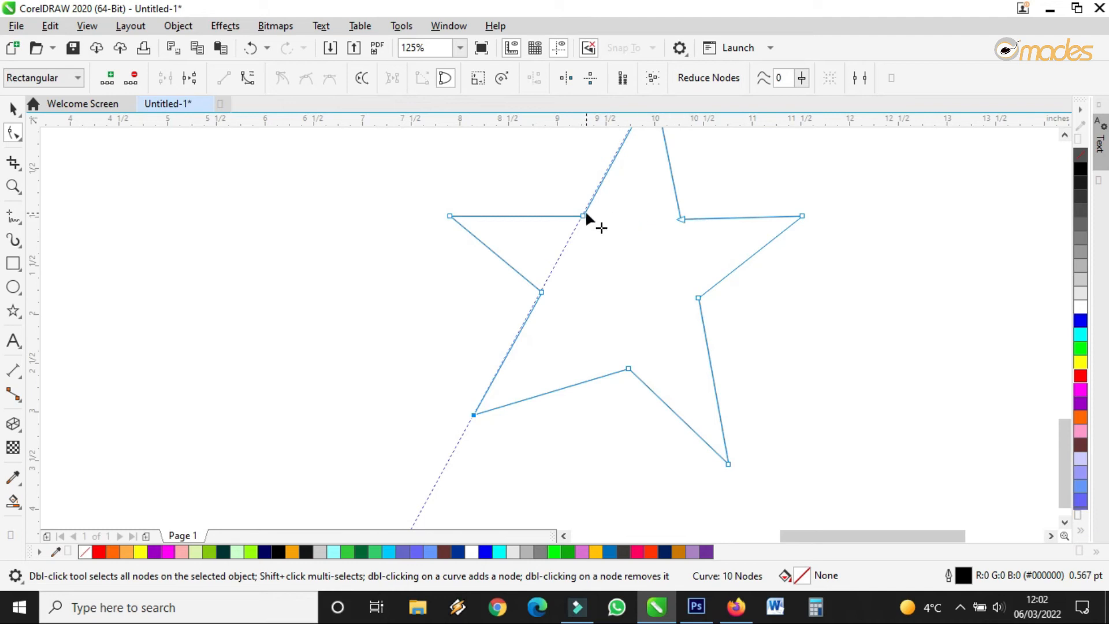
Step: Fine-tune the hand-drawn star by shifting its lower-right tip slightly outward, its top tip toward the left arm, and nudging the upper inner nodes
scroll(626, 280, down, 2)
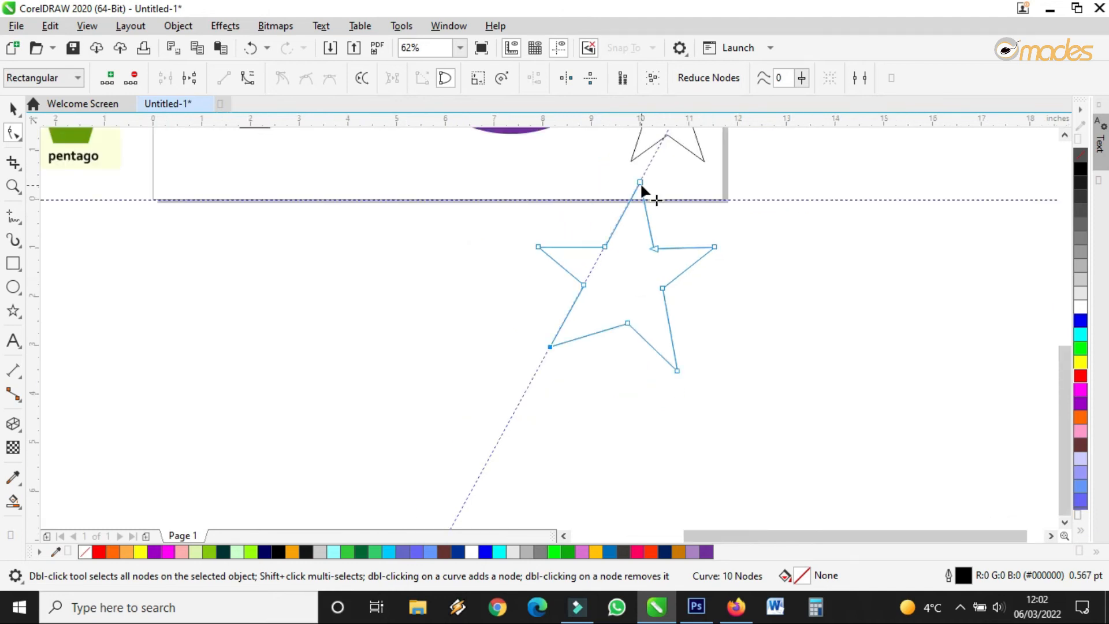
scroll(638, 252, down, 1)
scroll(648, 222, up, 1)
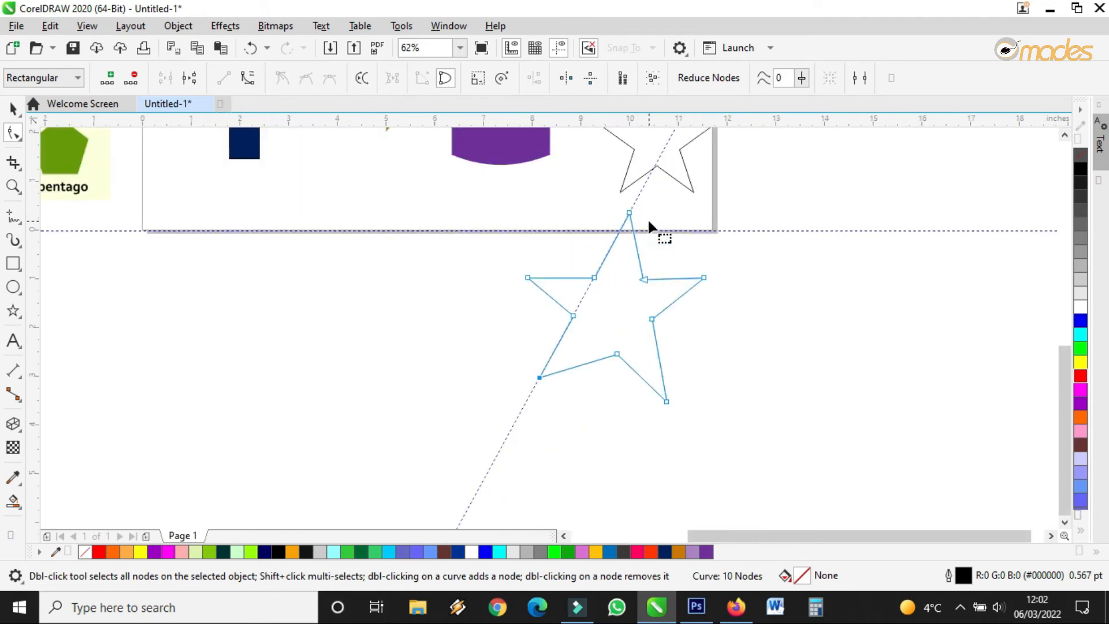
drag(666, 401, 671, 402)
drag(629, 213, 622, 213)
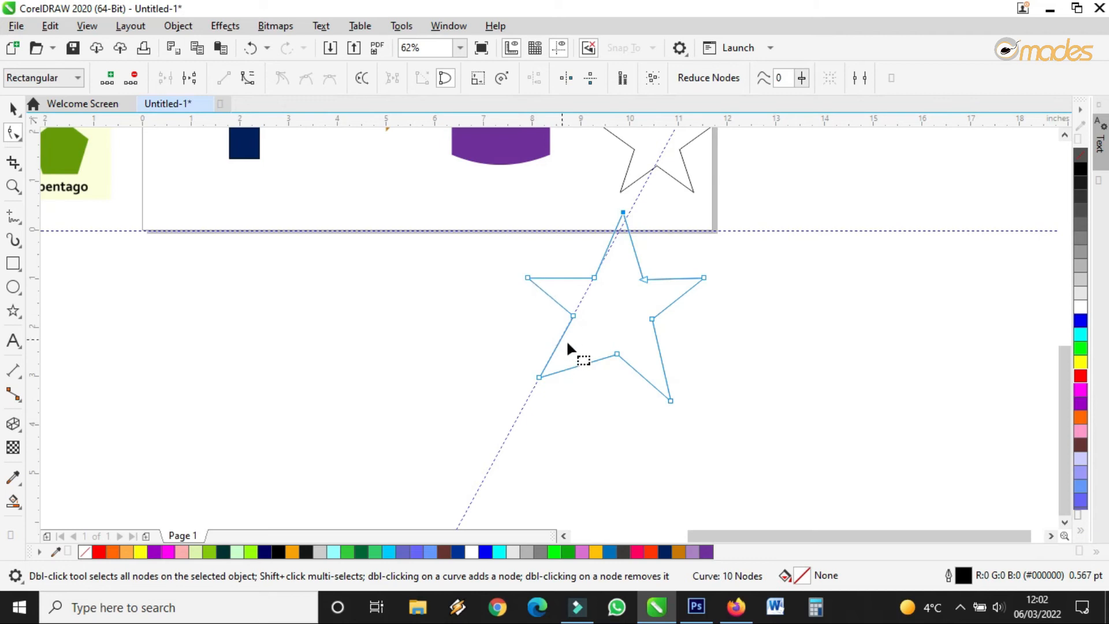
drag(624, 212, 621, 213)
drag(594, 274, 644, 280)
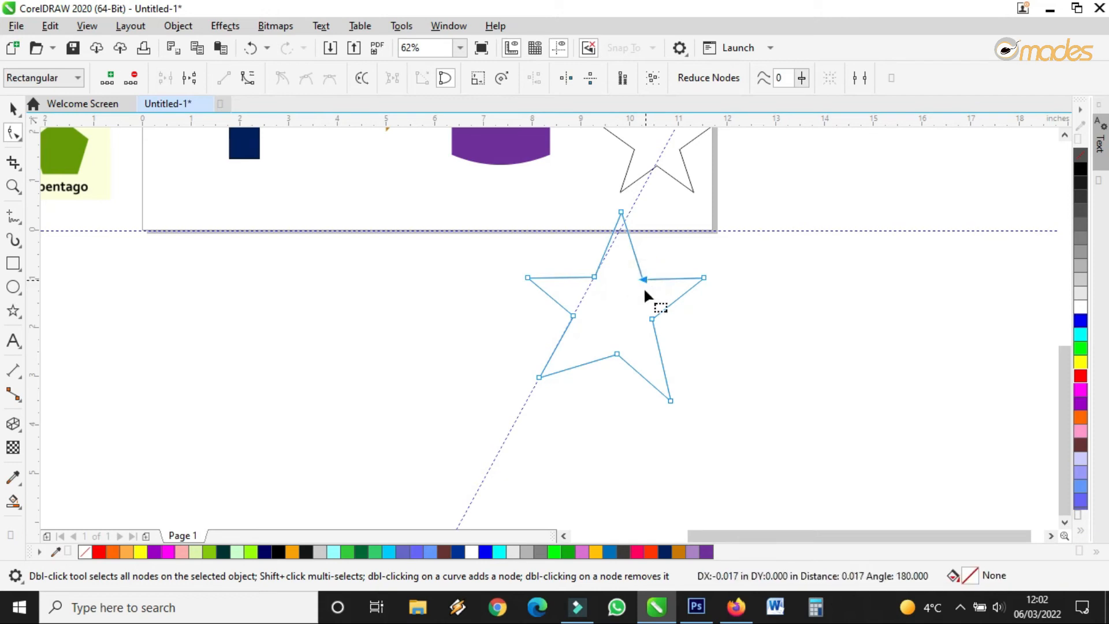
click(616, 352)
drag(621, 212, 620, 212)
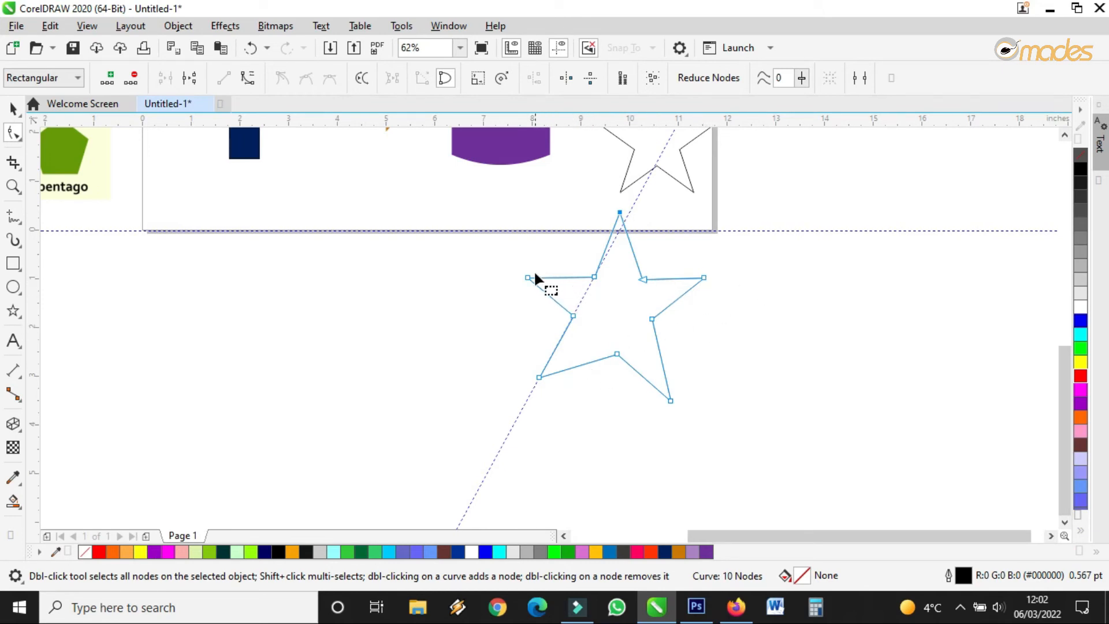
Step: Delete the slanted guideline along the left edge and reselect the hand-drawn star
click(13, 108)
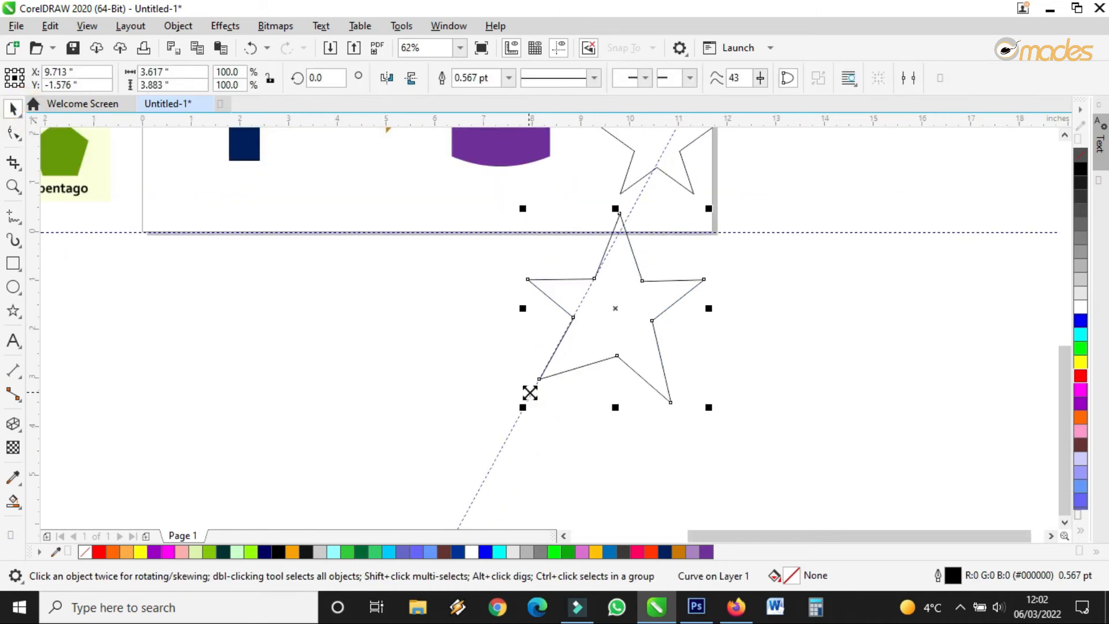
click(530, 393)
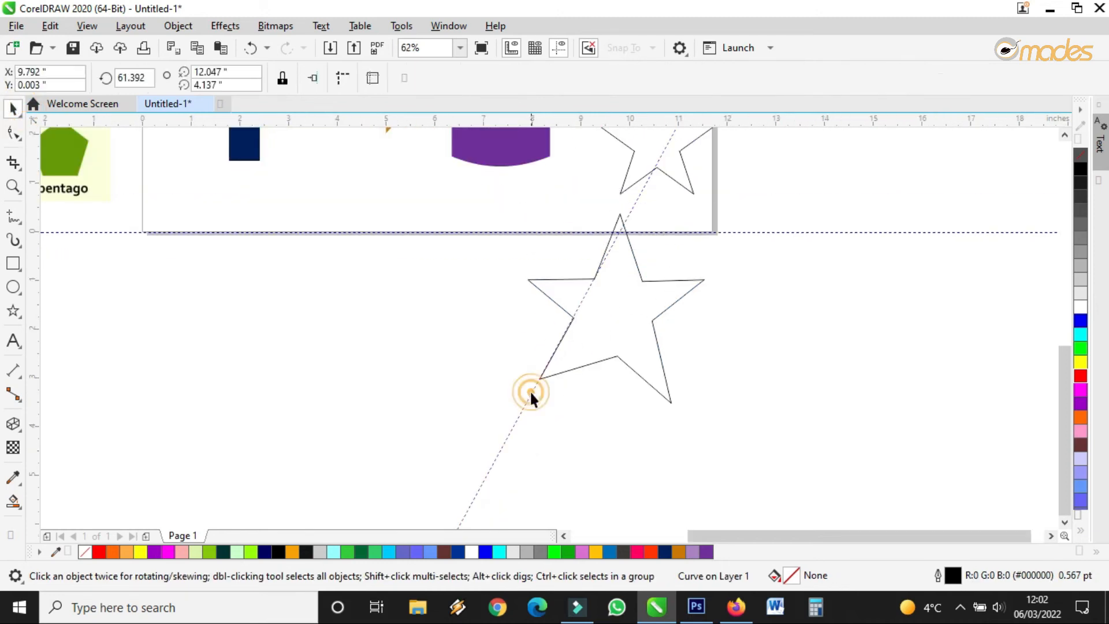
click(613, 306)
Step: Reshape the hand-drawn star's lower half by adjusting the lower-left tip, the lower inner node and the lower-right tip
key(F10)
scroll(608, 332, down, 2)
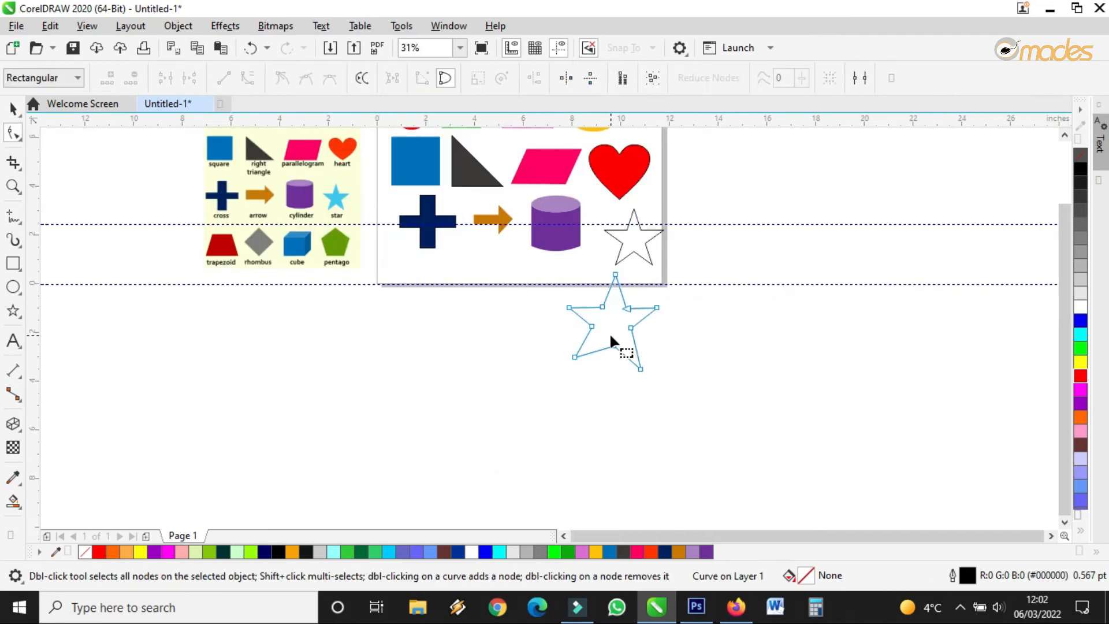
scroll(609, 359, up, 2)
drag(540, 350, 544, 351)
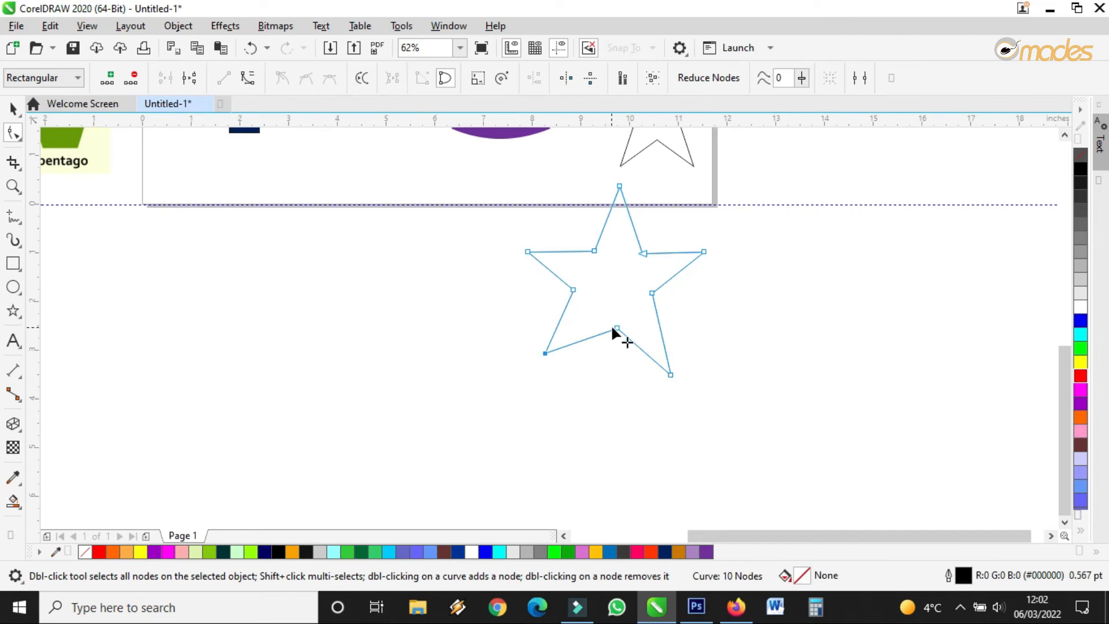
mouse_move(613, 328)
mouse_down()
mouse_move(632, 312)
mouse_move(610, 327)
mouse_up()
click(671, 374)
drag(671, 373, 676, 369)
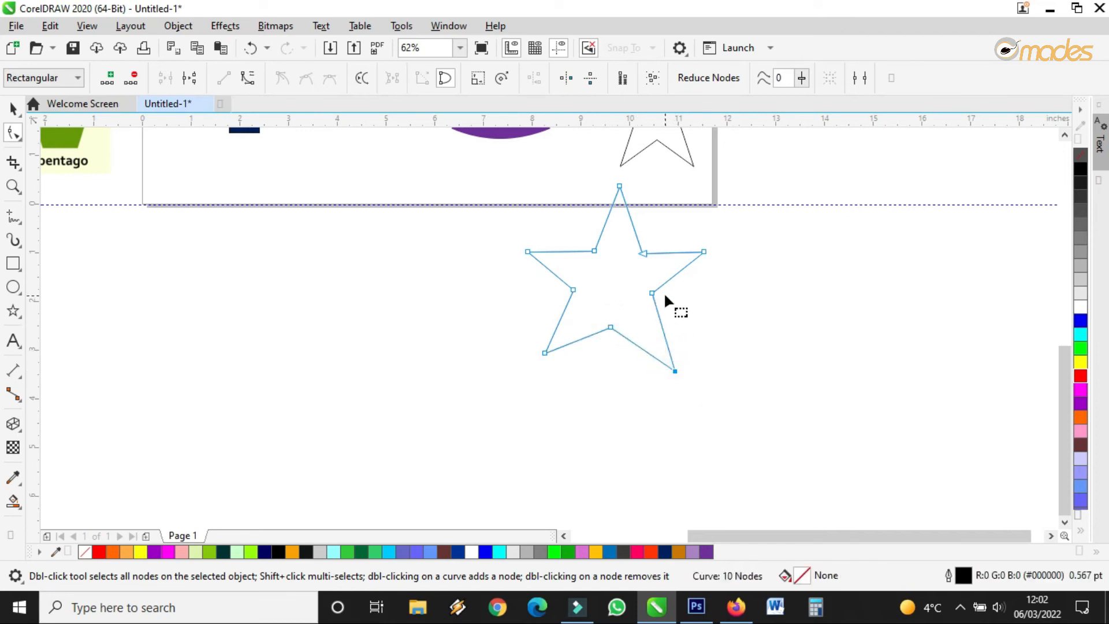
Step: Nudge the hand-drawn star's right inner node outward and raise its lower-right tip and lower inner node
drag(654, 292, 656, 293)
drag(673, 370, 671, 362)
drag(610, 328, 607, 322)
drag(670, 362, 669, 362)
click(608, 321)
Step: Extend the hand-drawn star's left and right arm tips outward and adjust its lower-left tip, making the outline about 3.9 by 3.63 inches
drag(528, 252, 521, 249)
drag(704, 252, 712, 253)
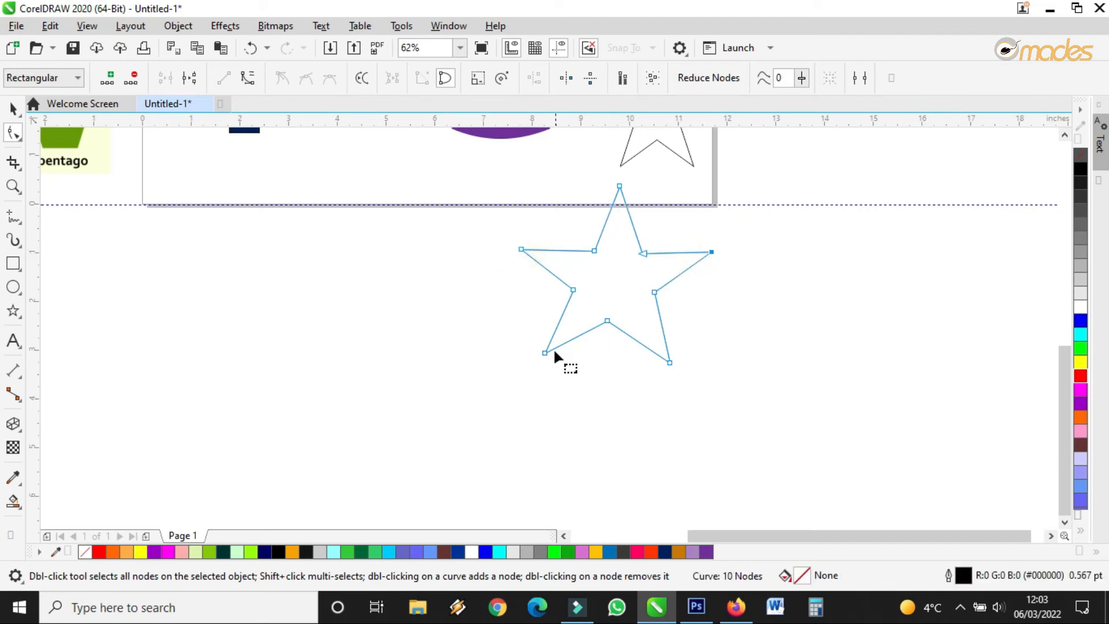
drag(546, 354, 549, 356)
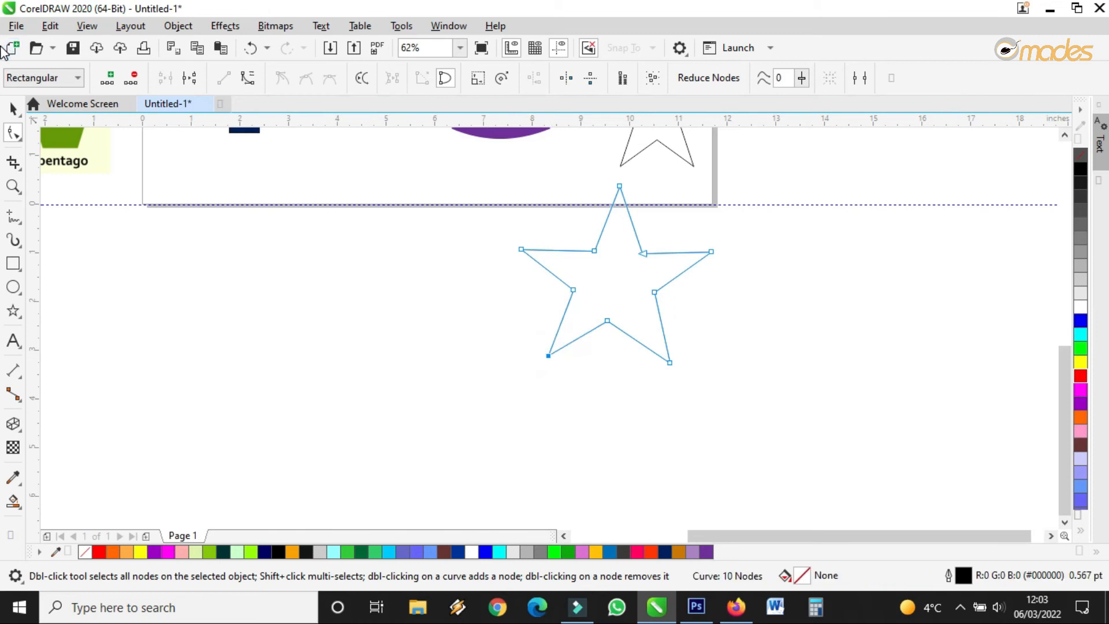
click(14, 108)
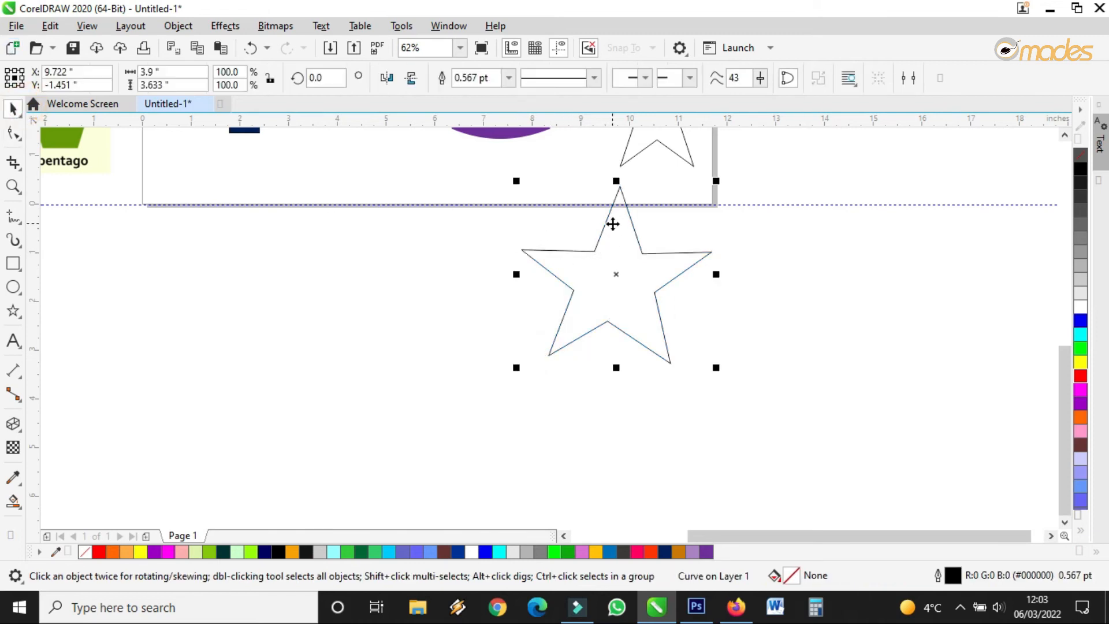
key(F10)
drag(616, 182, 614, 186)
click(14, 108)
Step: Fill both the hand-drawn star and the five-pointed star on the page with gray #808080
scroll(648, 297, down, 2)
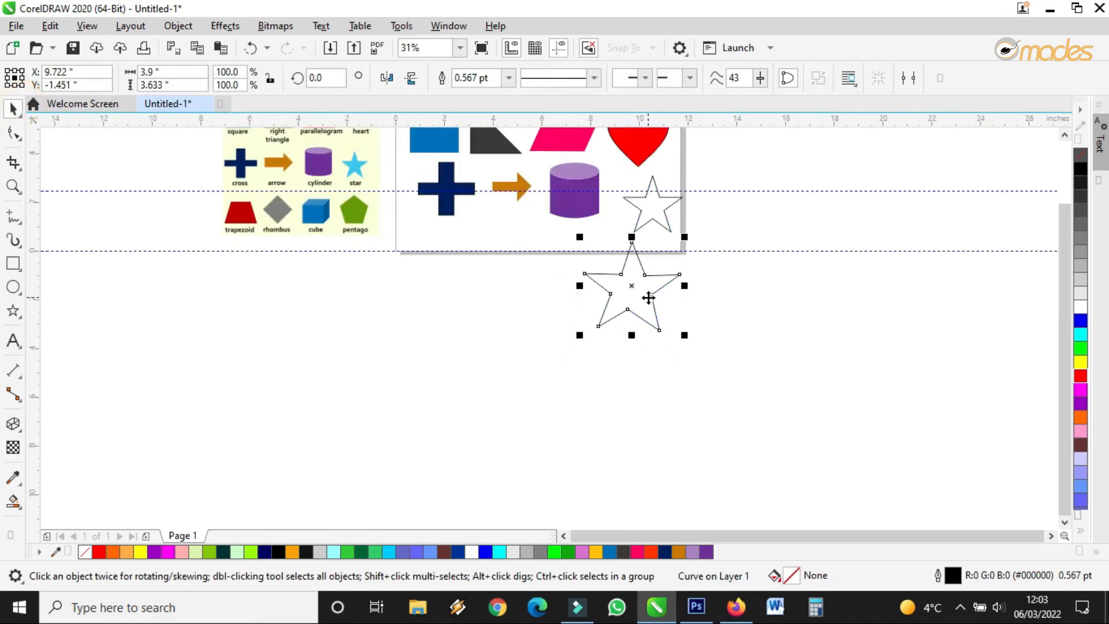
click(1079, 253)
scroll(663, 260, up, 2)
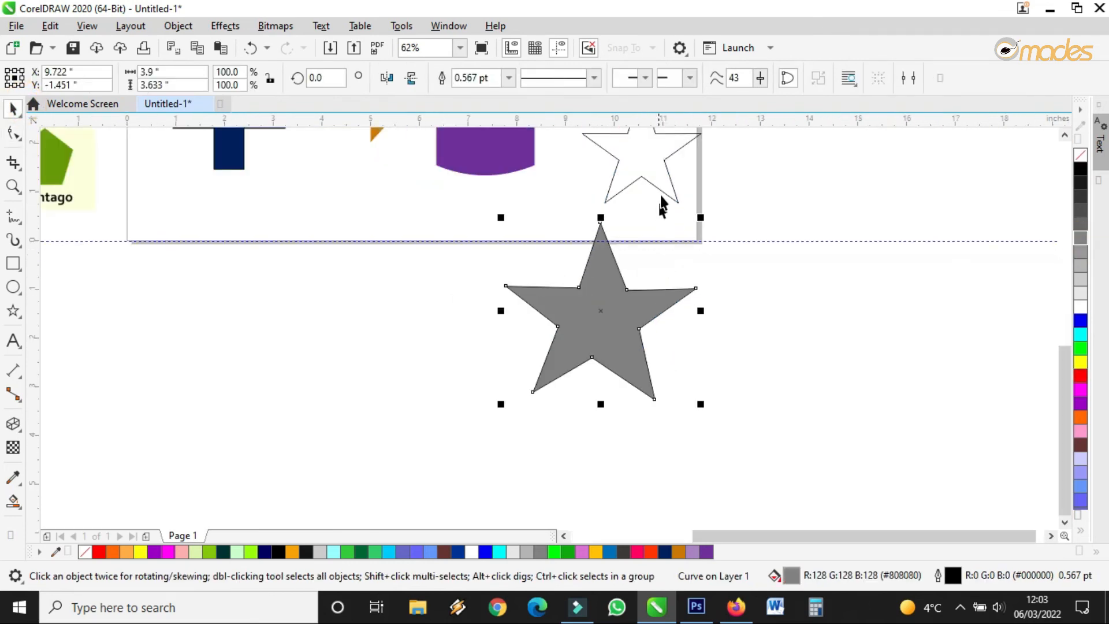
click(662, 224)
click(1080, 252)
scroll(787, 311, down, 2)
click(725, 309)
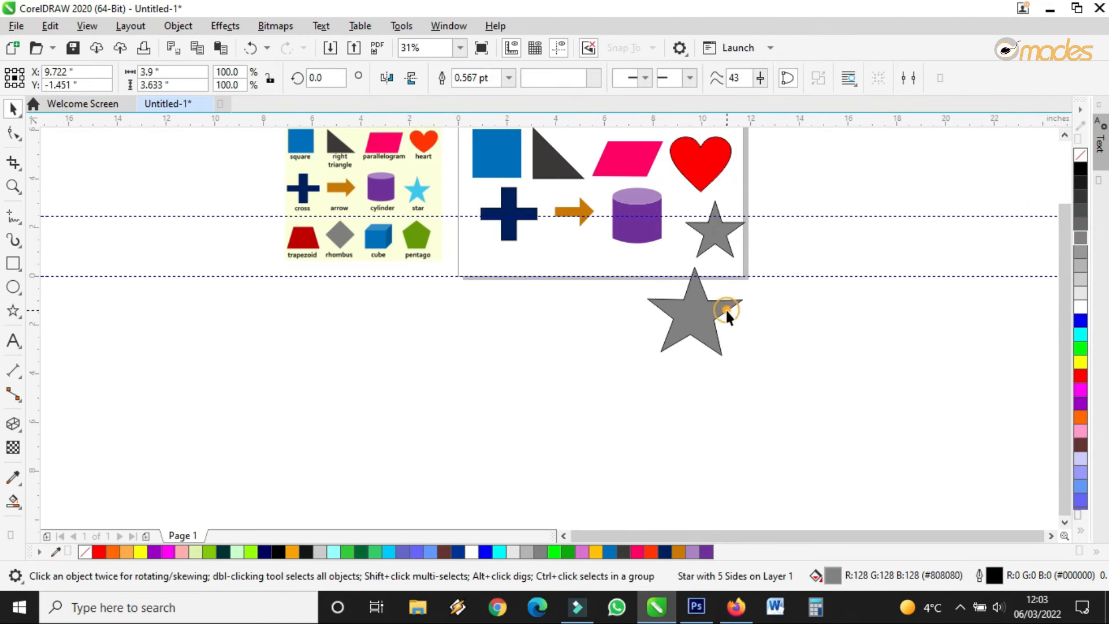
Step: Delete the large hand-drawn star below the page and fill the remaining star with pink
key(Delete)
click(716, 231)
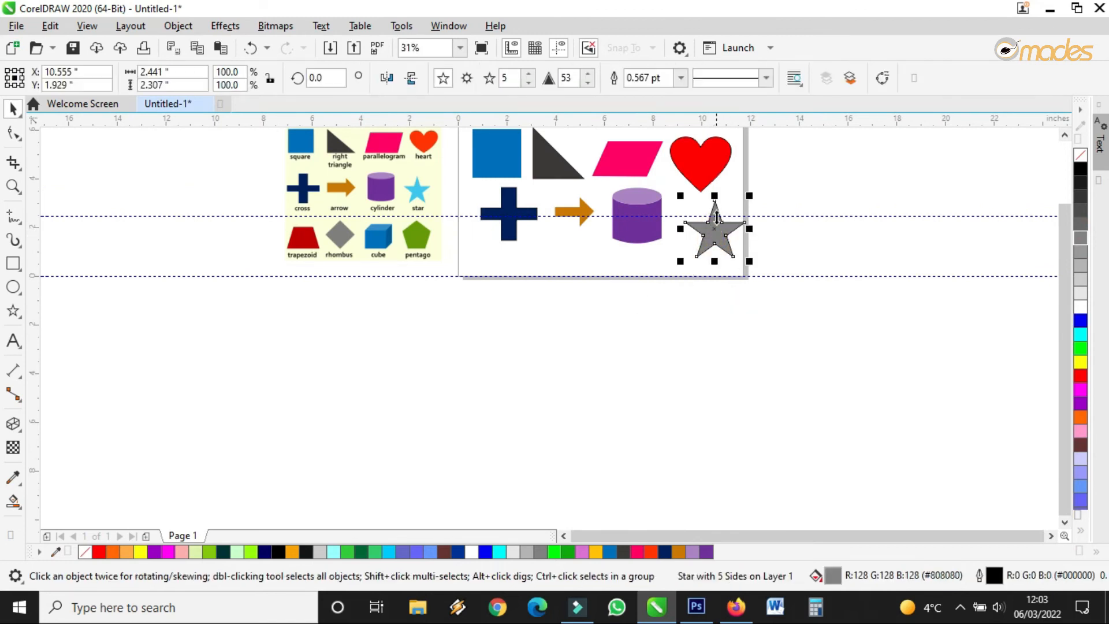
scroll(716, 231, up, 2)
click(1079, 430)
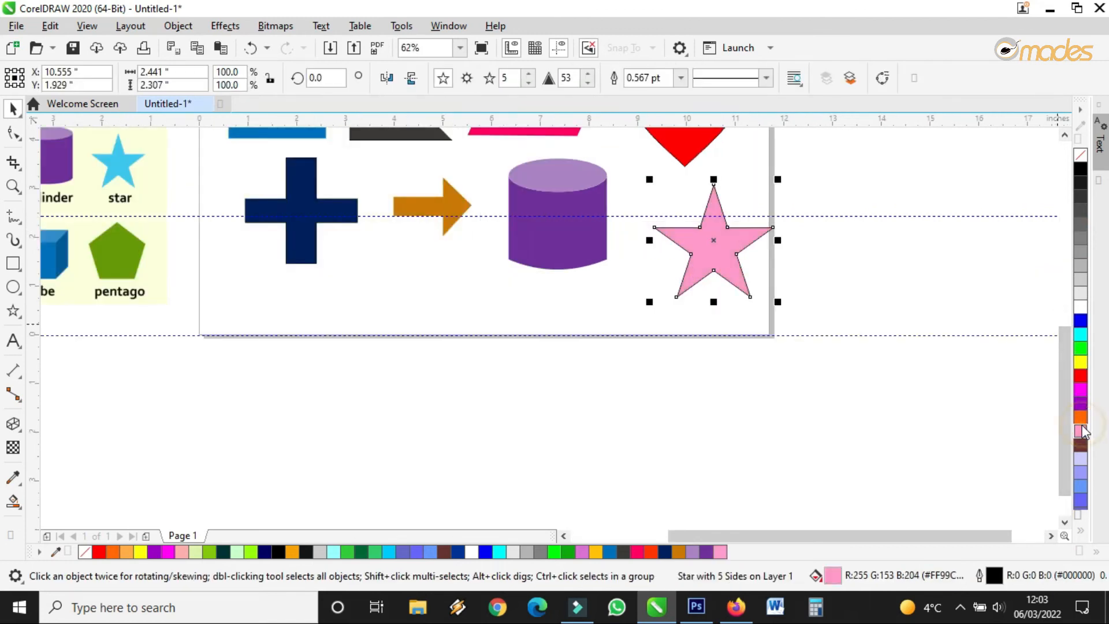
Step: Fill the star on the page with the light blue sampled from the reference star and remove its outline
click(13, 477)
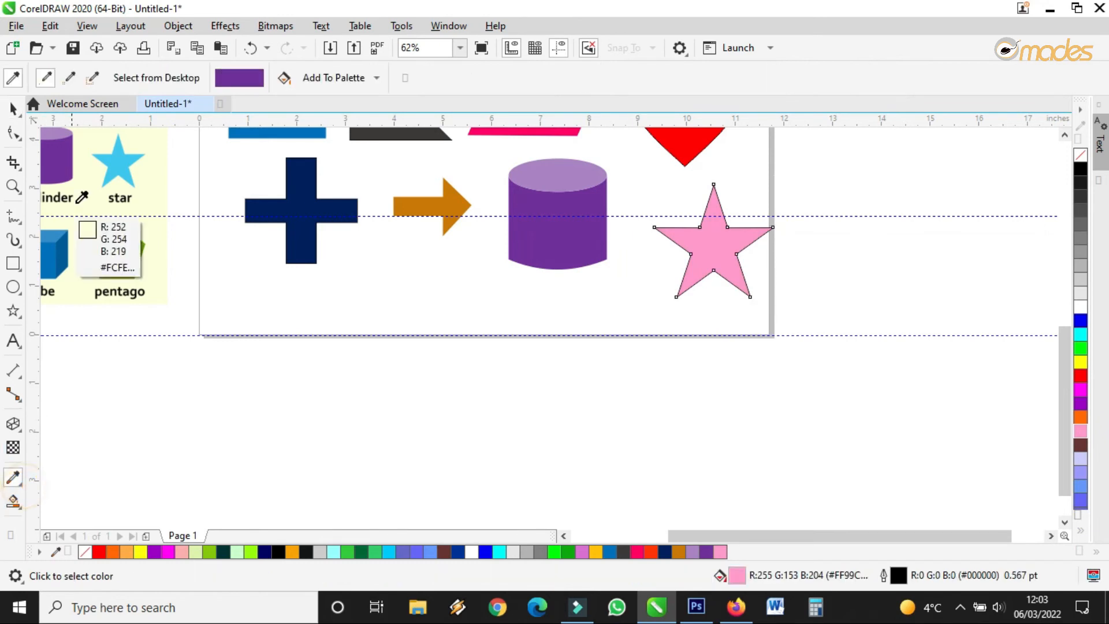
click(118, 166)
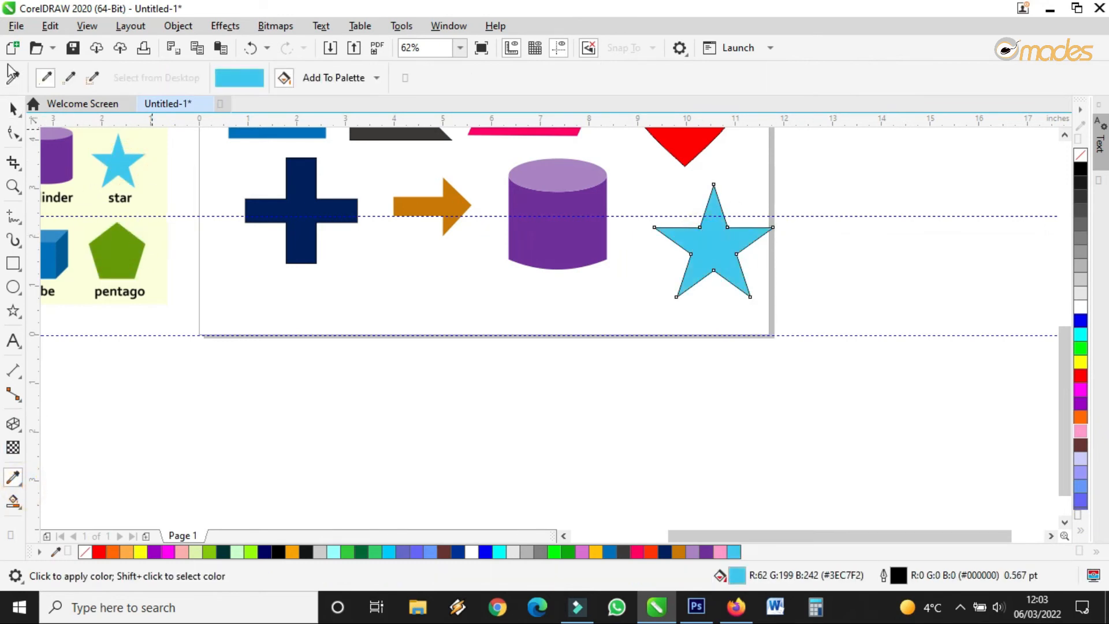
click(13, 107)
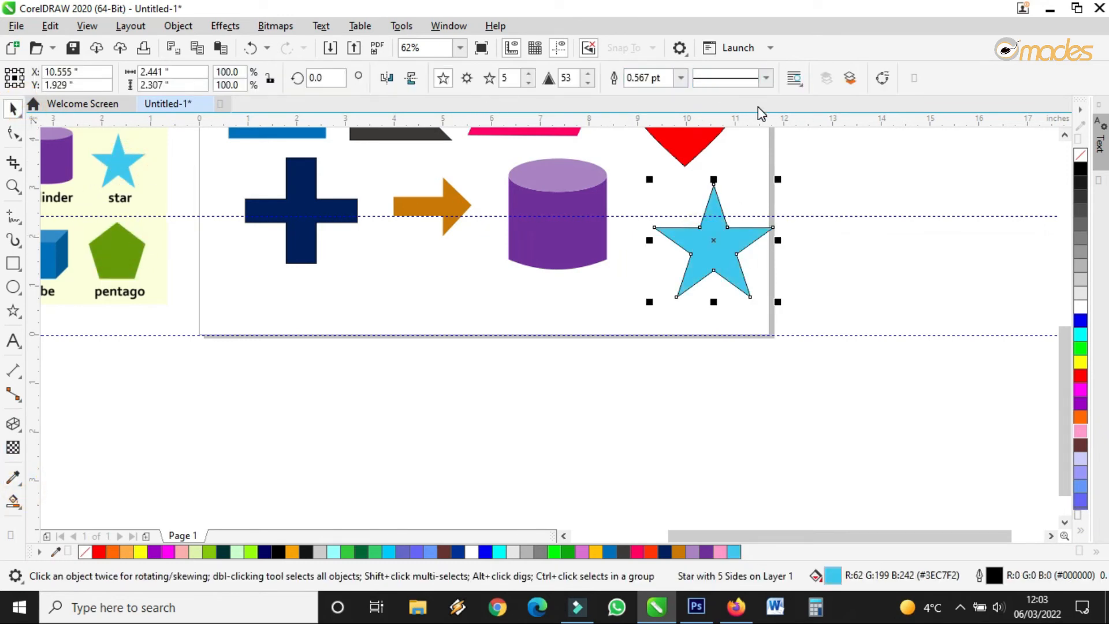
click(681, 77)
scroll(648, 309, down, 1)
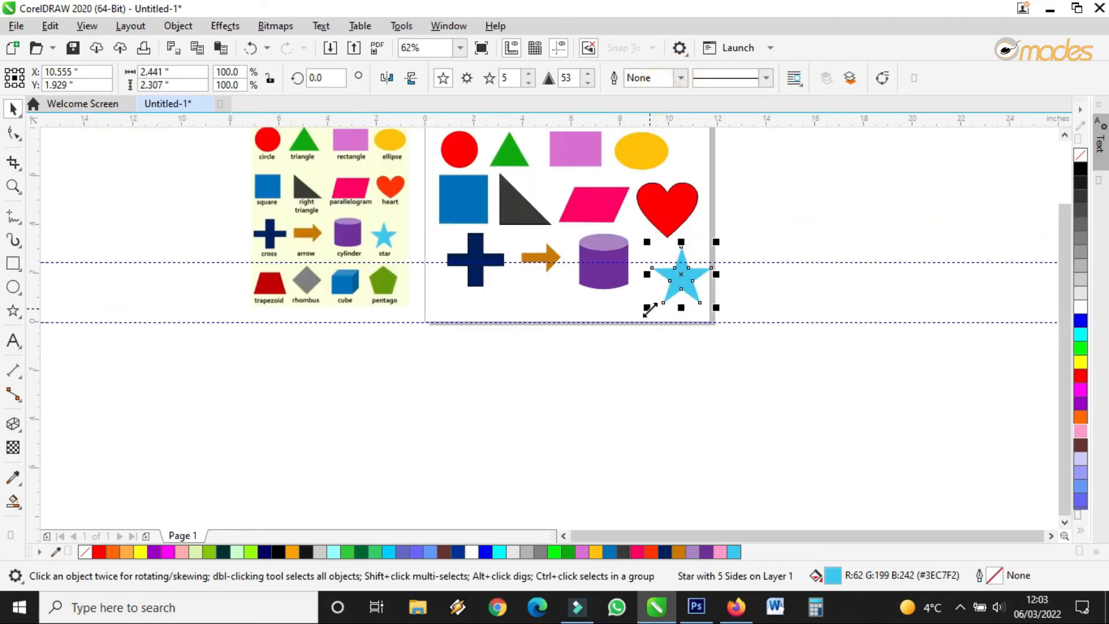
click(625, 343)
Step: Select all the shapes on the page, scale them down to about 10.02 by 6.33 inches overall, and reposition the group slightly
scroll(583, 359, down, 1)
drag(722, 186, 511, 329)
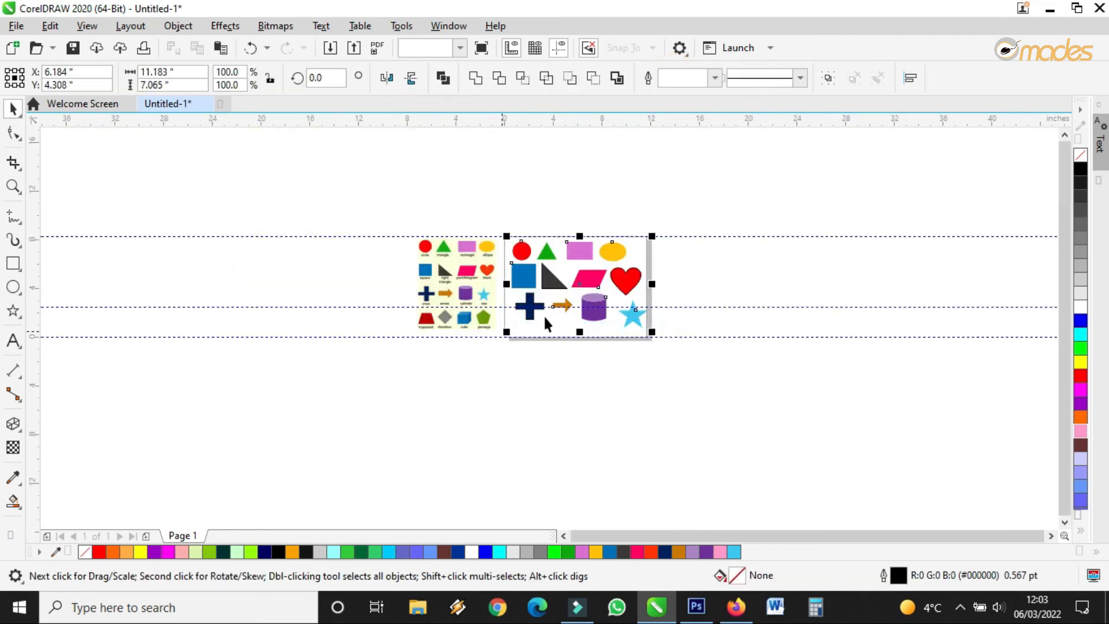
scroll(542, 314, up, 1)
drag(754, 344, 726, 325)
mouse_move(632, 249)
mouse_down()
mouse_move(639, 228)
mouse_move(638, 246)
mouse_up()
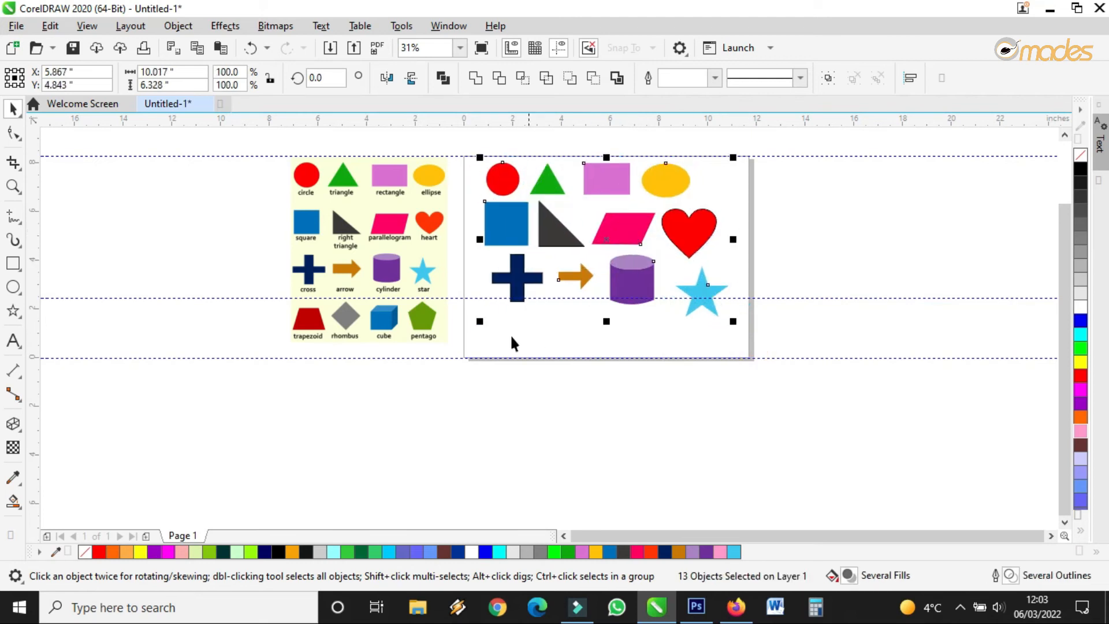
click(501, 339)
Step: Draw a trapezoid from the common shapes, about 2.15 by 1.65 inches, below the cross near the page's lower-left corner
scroll(317, 295, up, 1)
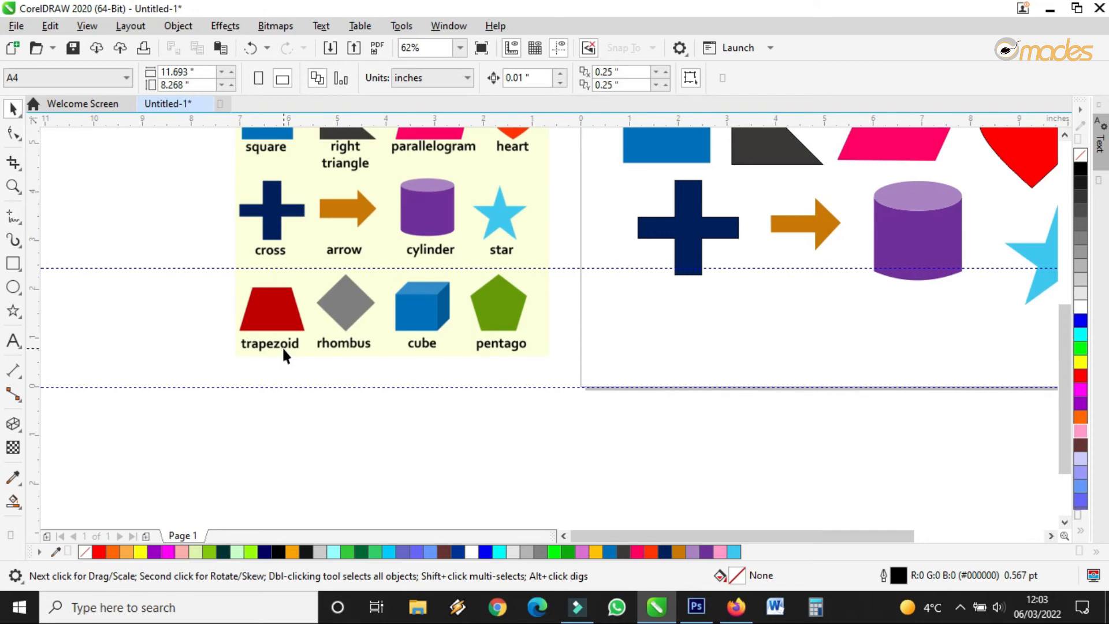
scroll(296, 358, up, 1)
scroll(295, 359, down, 1)
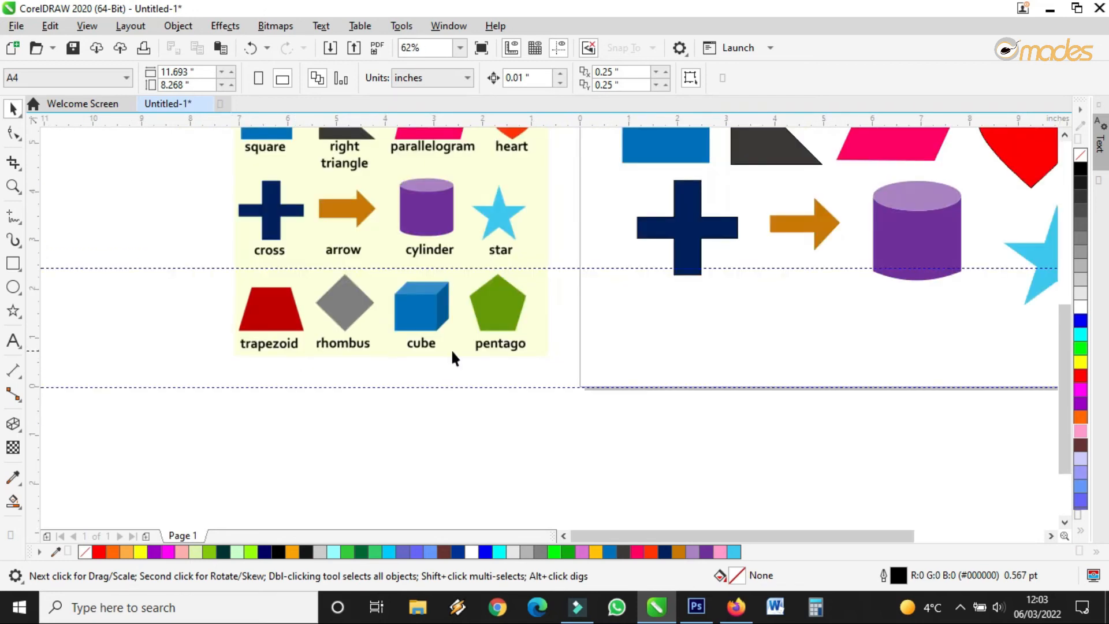
click(17, 314)
click(70, 364)
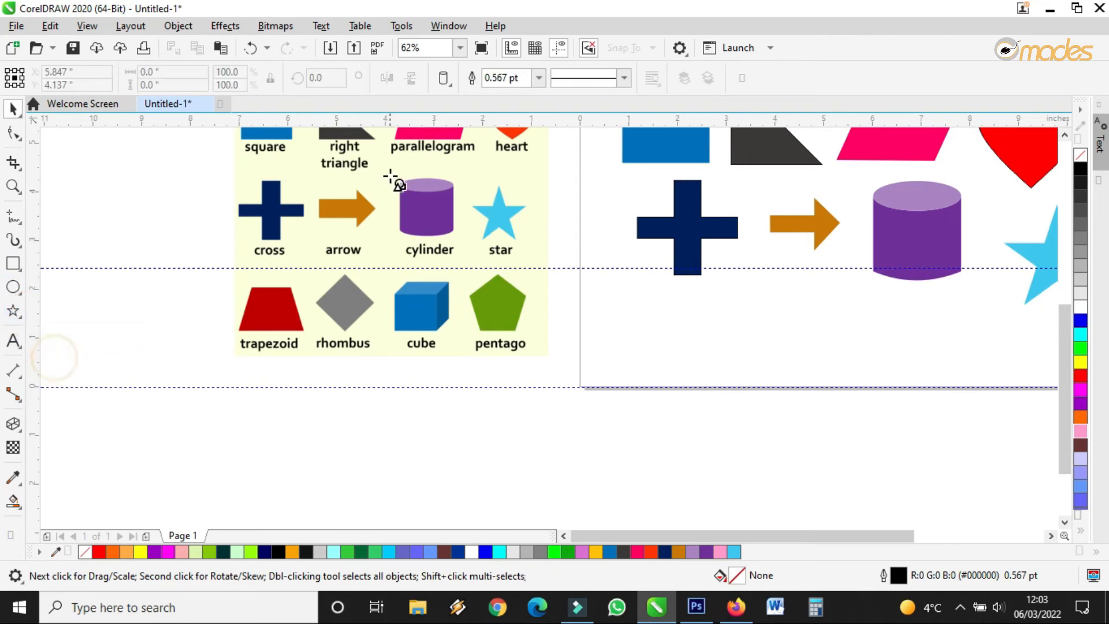
click(450, 83)
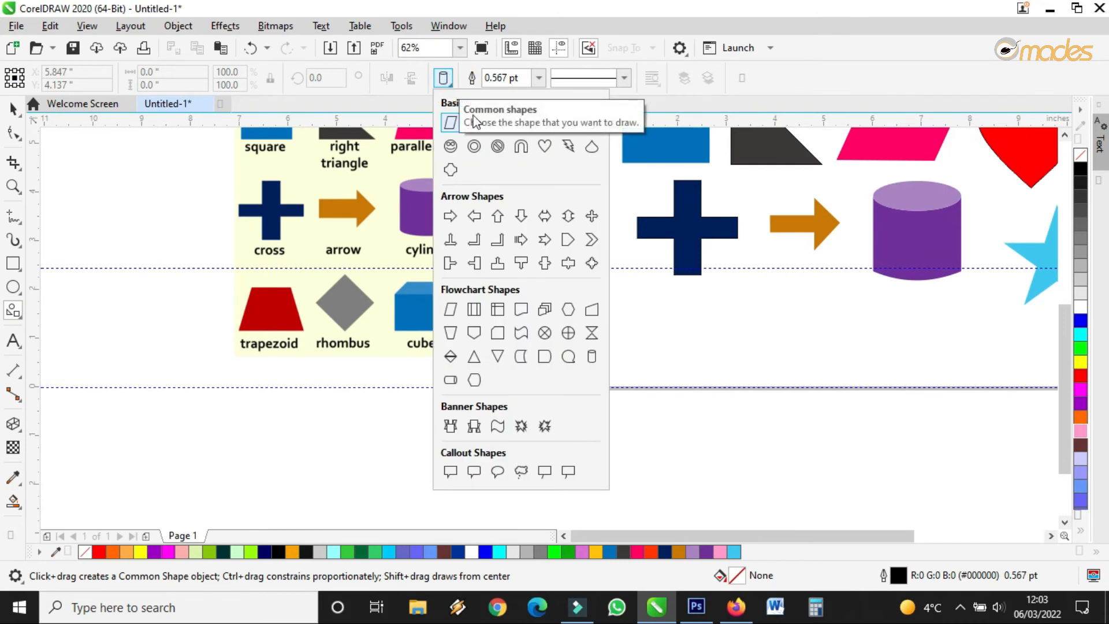
click(477, 128)
drag(610, 301, 715, 382)
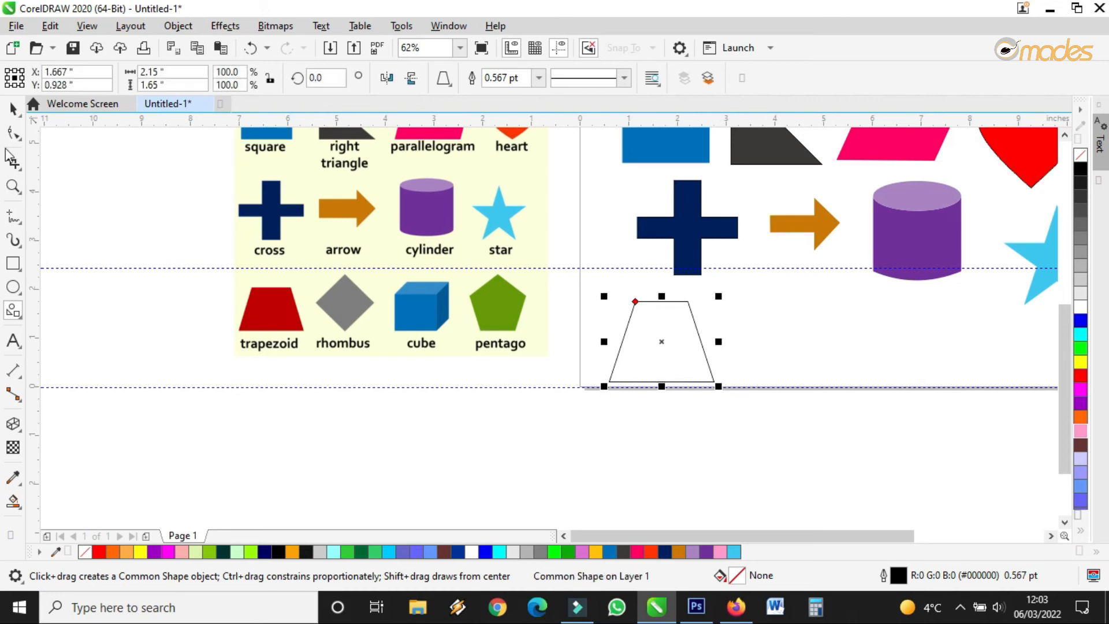
Step: Narrow the trapezoid's upper edge slightly and fill the shape with red (#FF0000)
key(F10)
mouse_move(635, 300)
mouse_down()
mouse_move(588, 296)
mouse_move(661, 309)
mouse_move(625, 302)
mouse_move(637, 302)
mouse_up()
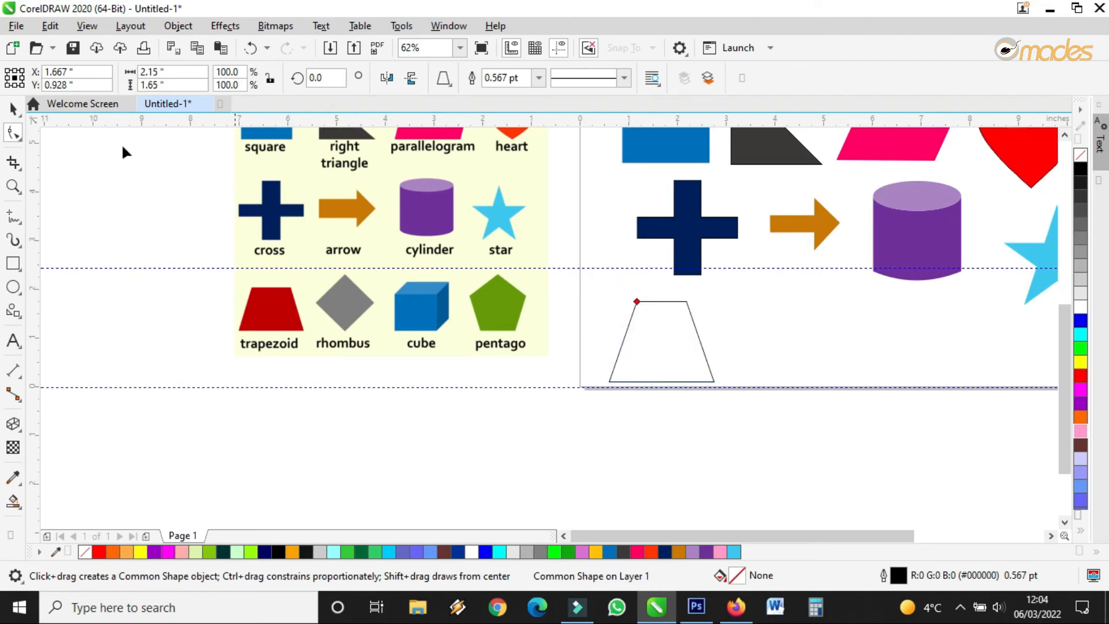
click(10, 110)
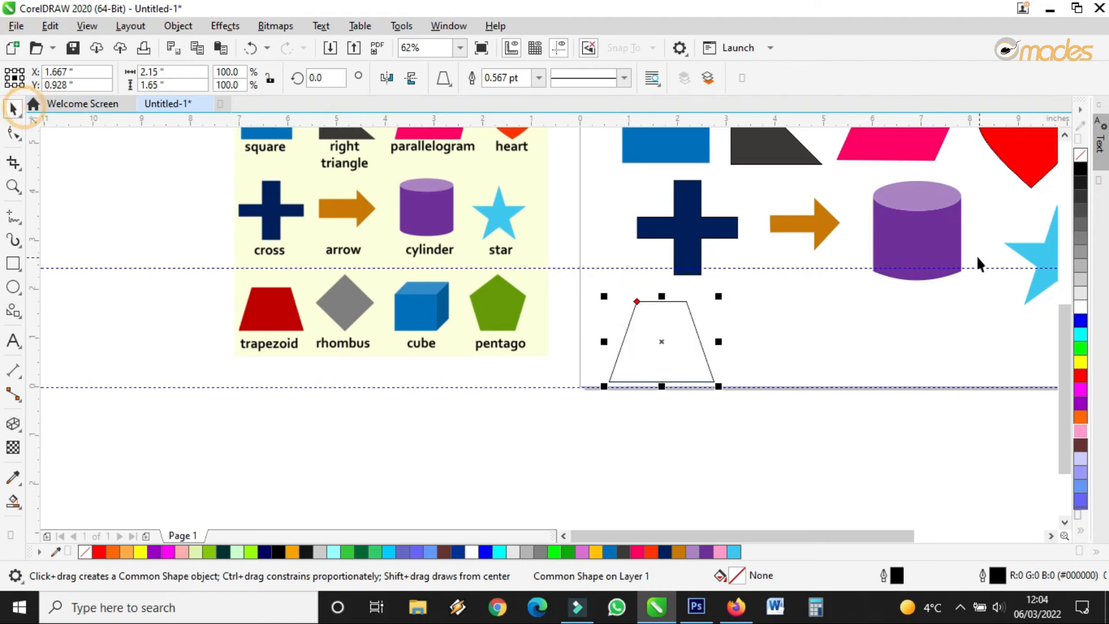
click(1079, 375)
click(8, 217)
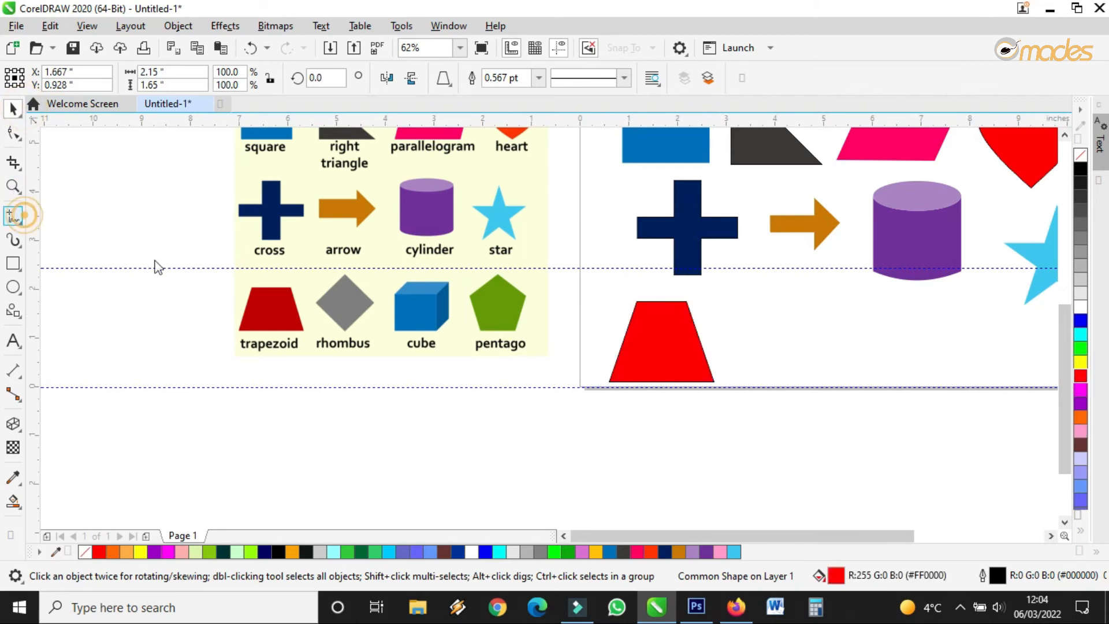
click(820, 299)
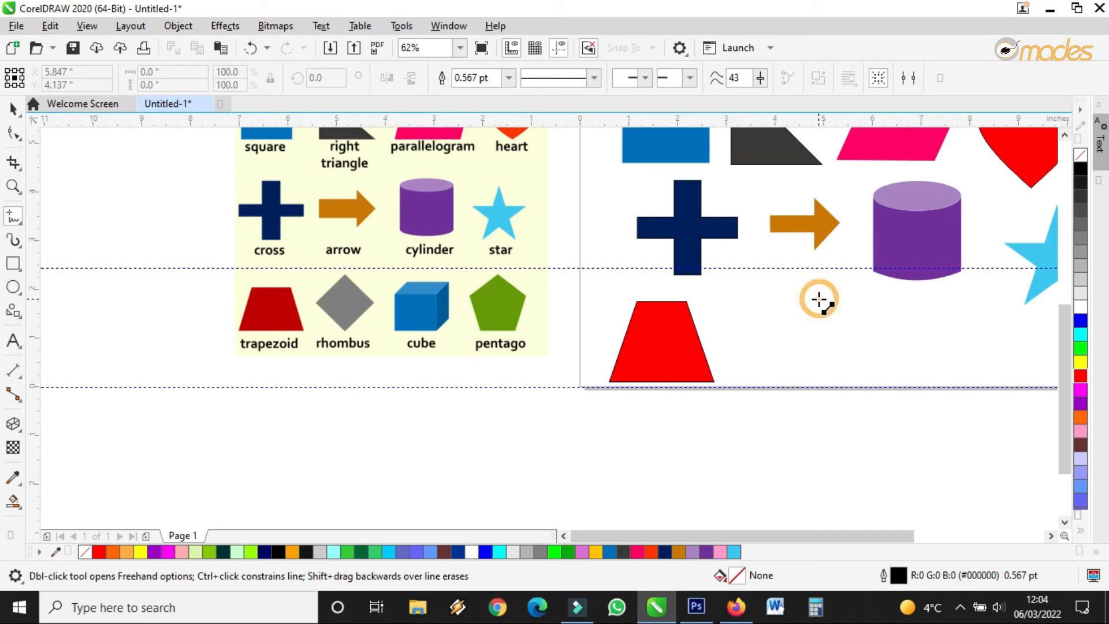
click(766, 300)
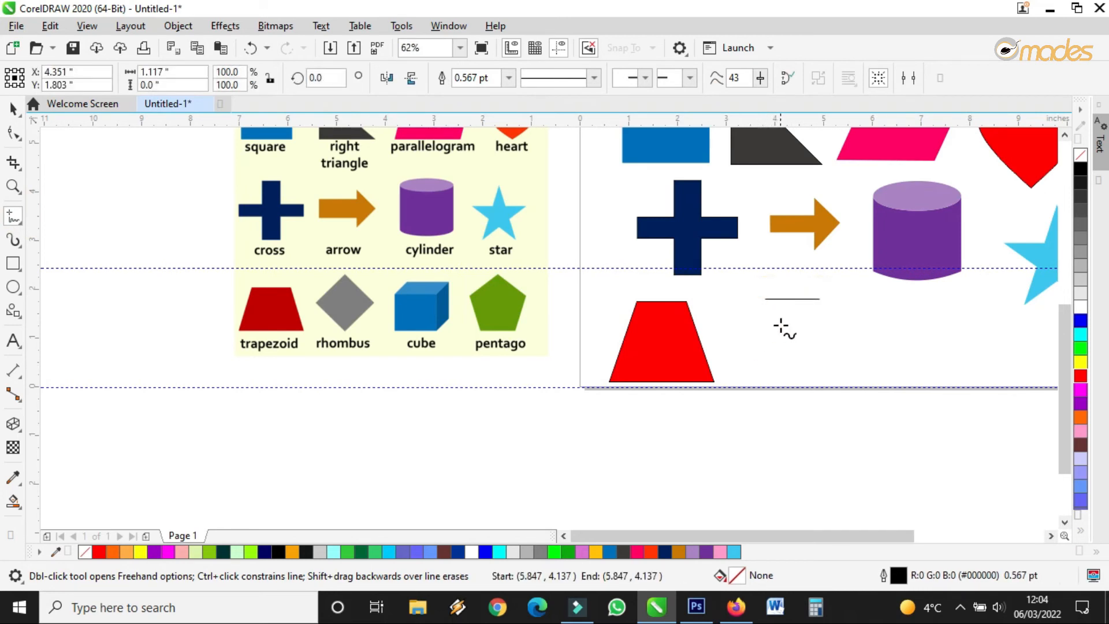
key(Delete)
Step: Draw a closed trapezoid of straight Freehand segments beside the red one, about 2.58 by 1.52 inches
click(758, 300)
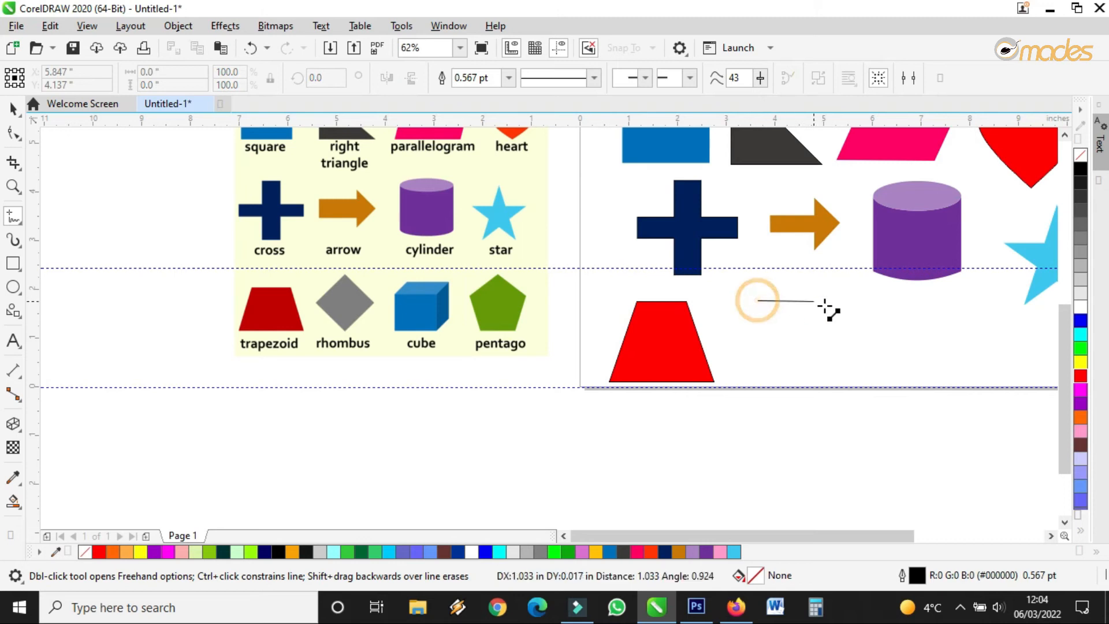
click(819, 300)
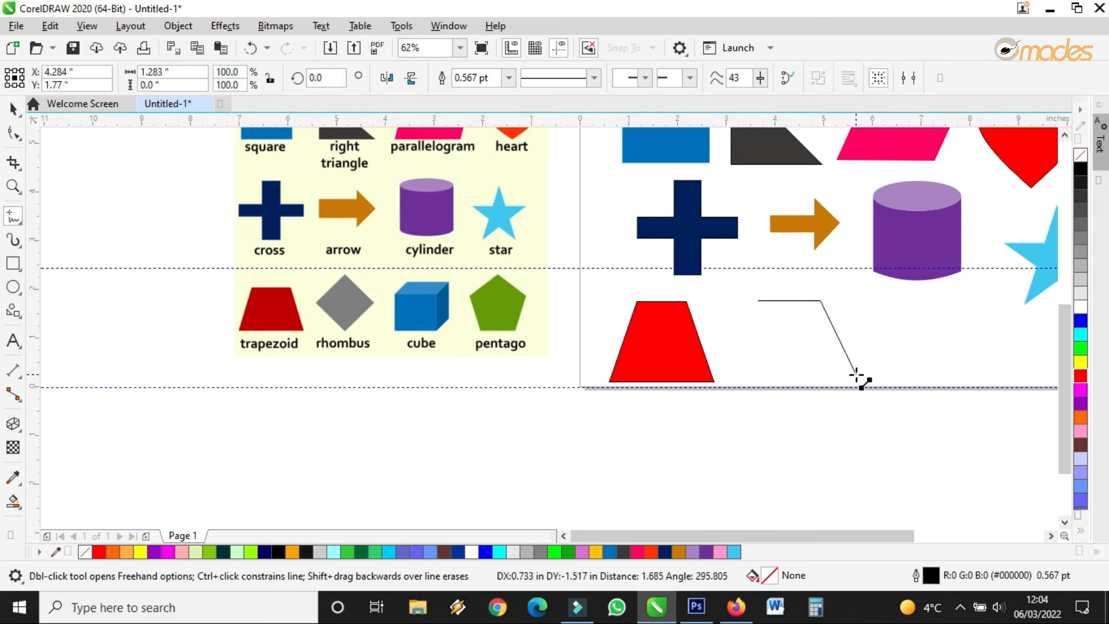
click(856, 374)
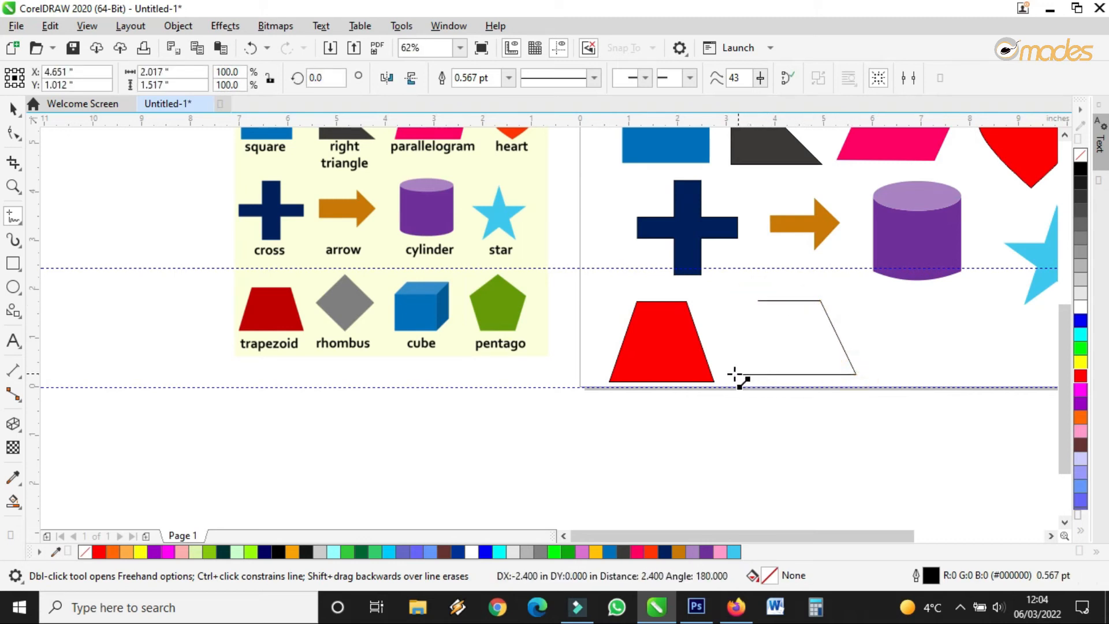
click(731, 375)
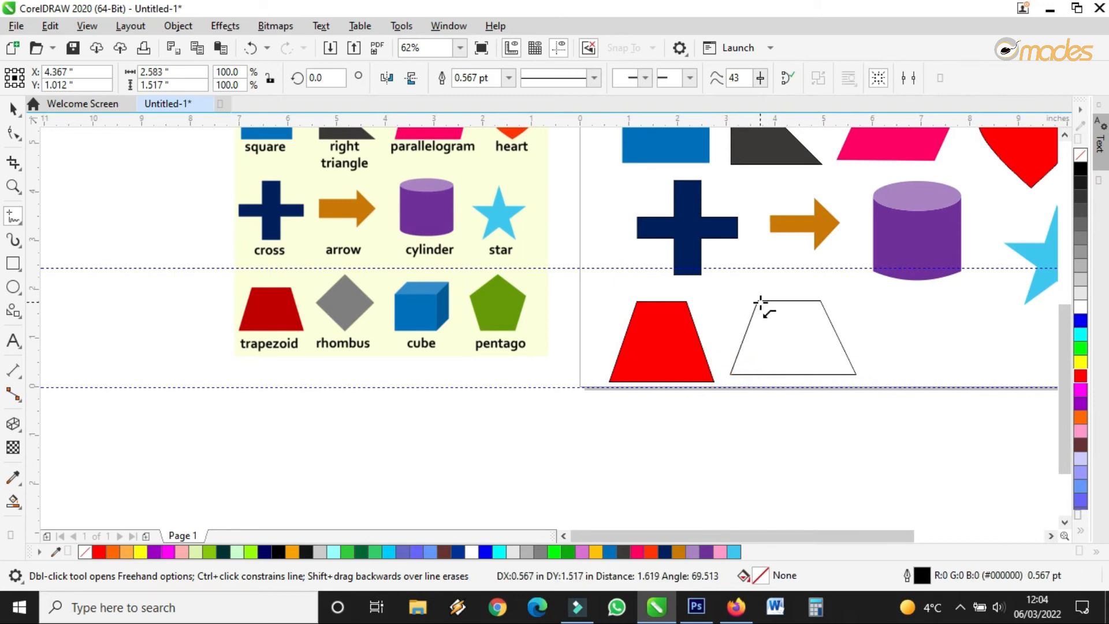
click(759, 301)
Step: Shift the hand-drawn trapezoid's right side inward and raise its upper edge, making it about 2.23 by 1.62 inches
click(13, 133)
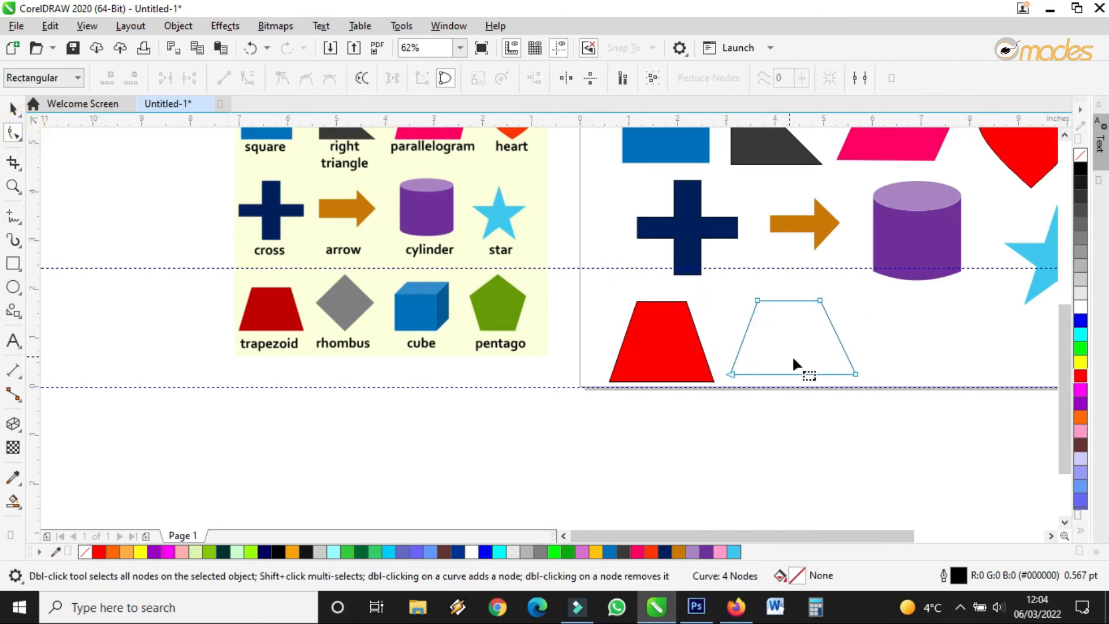
drag(877, 385, 838, 373)
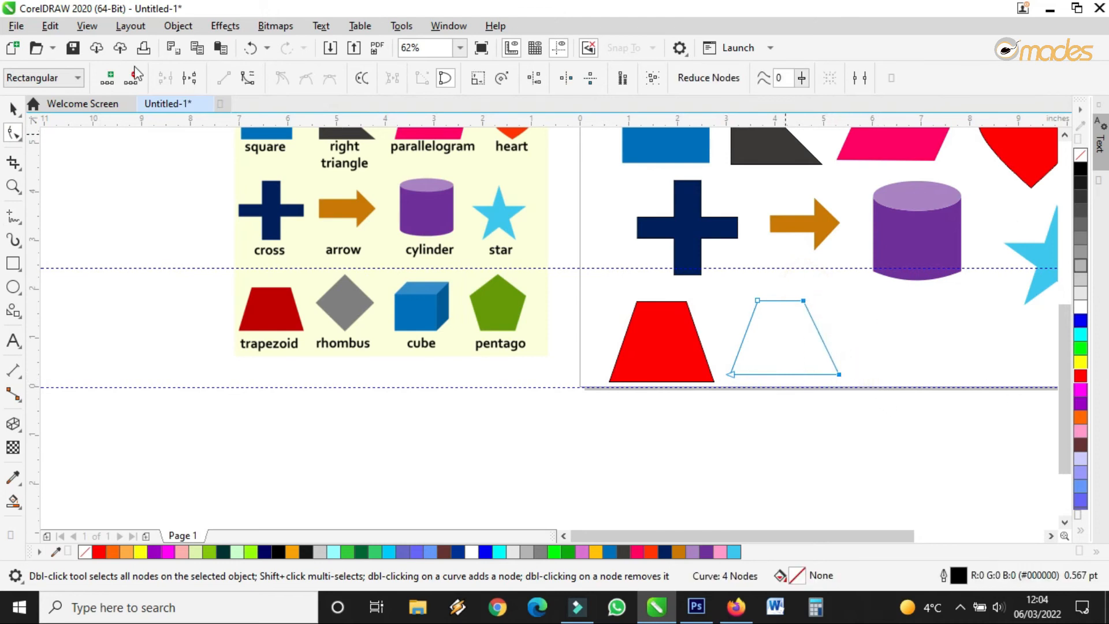
drag(802, 302, 801, 295)
Step: Fill the hand-drawn trapezoid with red (#FF0000), nudge it down, and delete it
click(12, 109)
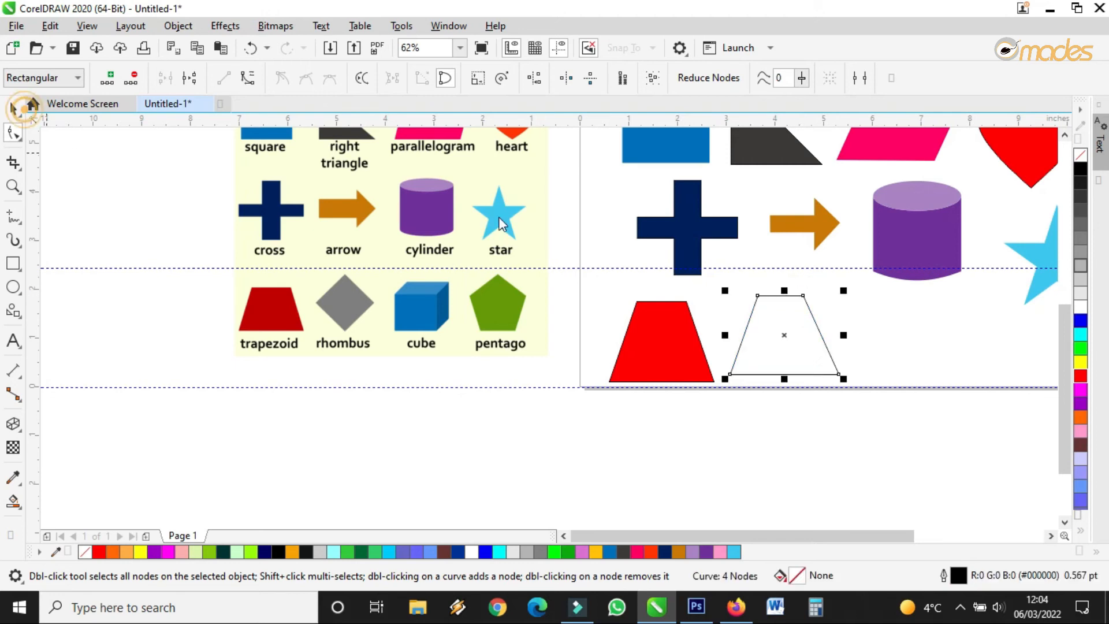
click(1080, 376)
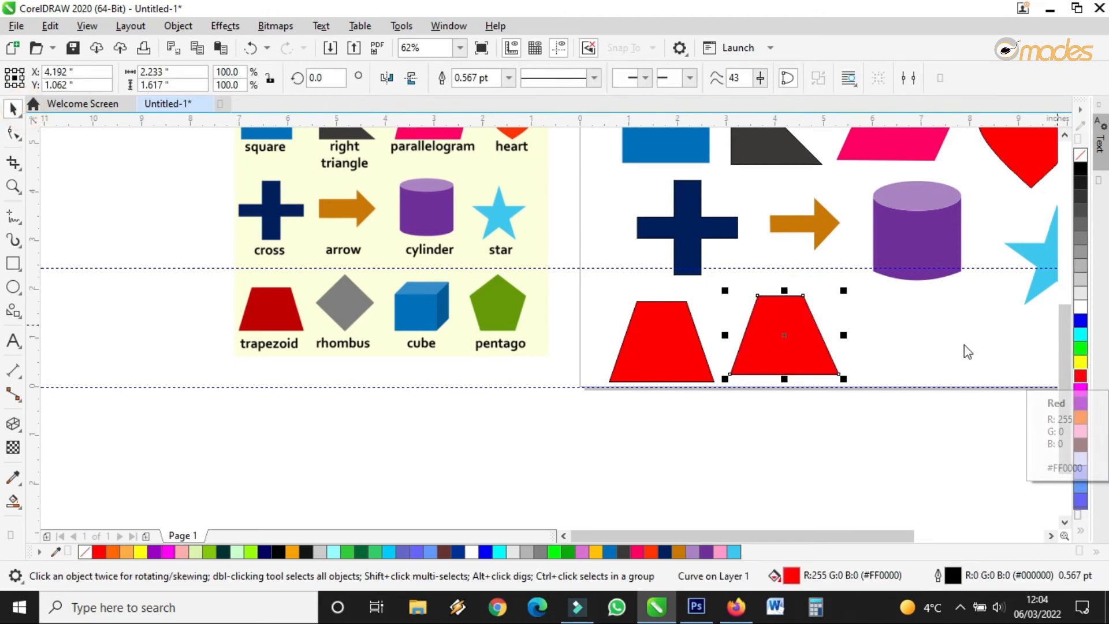
key(Down)
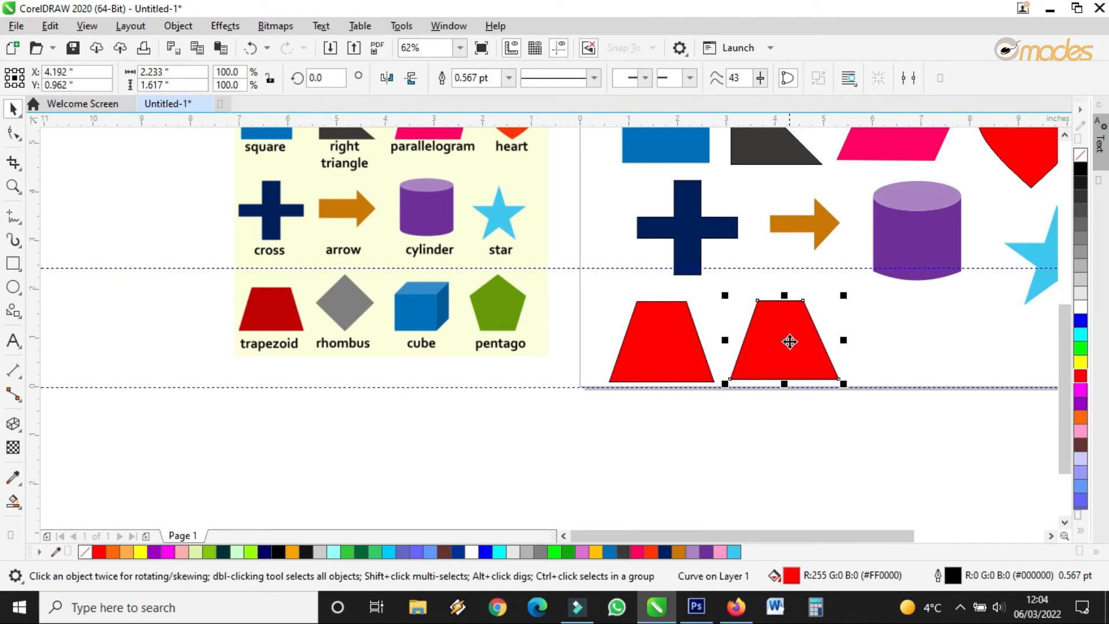
key(Delete)
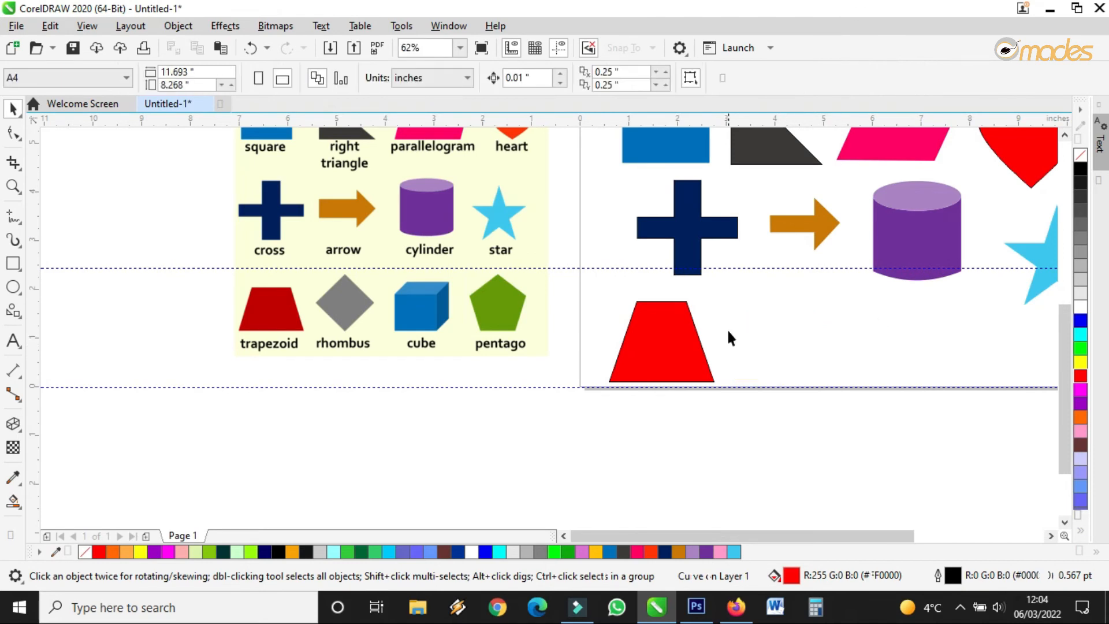
click(681, 351)
click(339, 322)
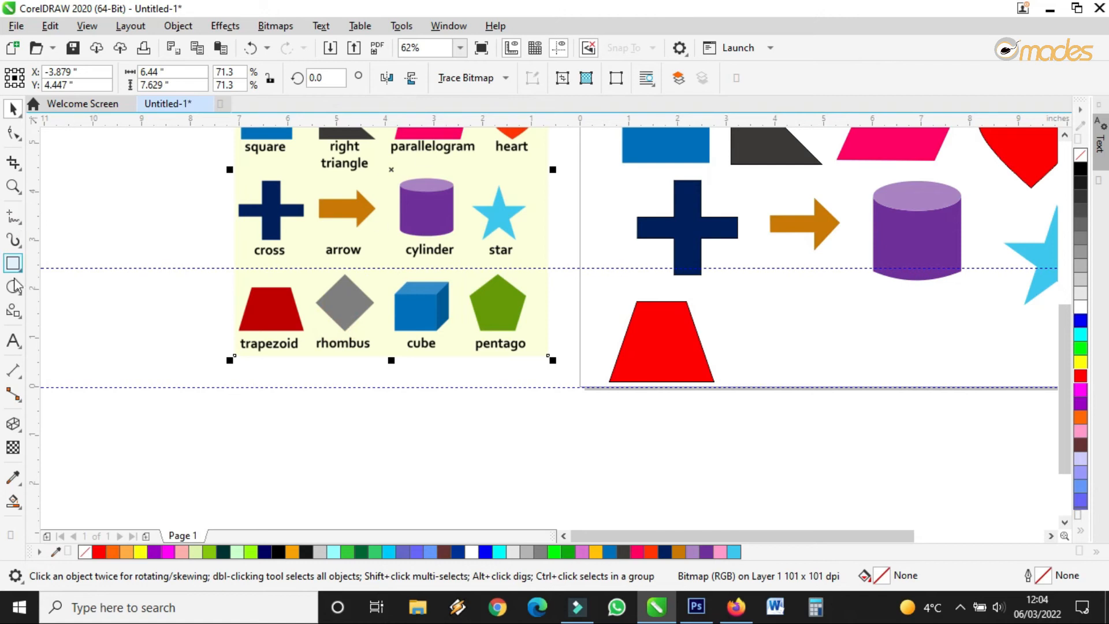
click(13, 310)
click(437, 84)
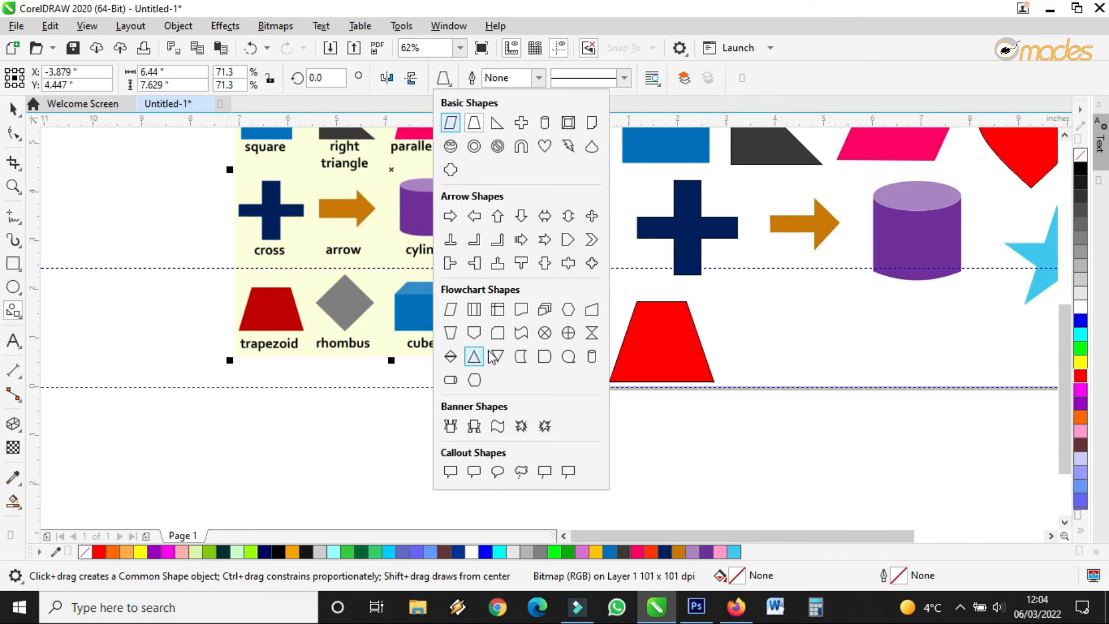
Step: Draw a rectangle about 1.23 by 1.15 inches to the right of the red trapezoid
click(14, 263)
drag(776, 308, 837, 365)
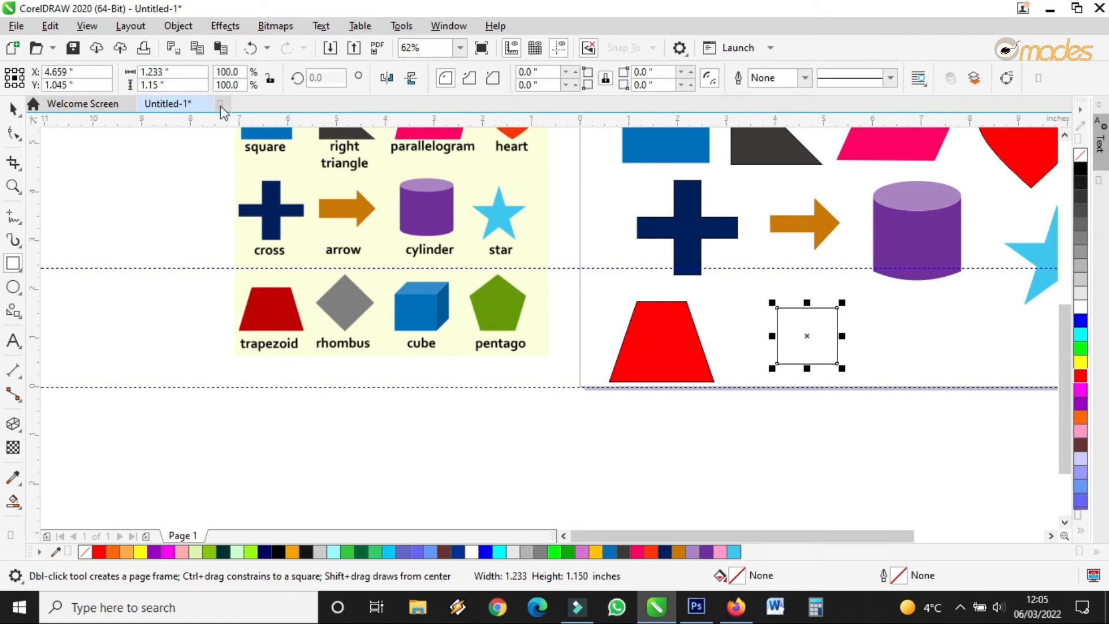
click(14, 110)
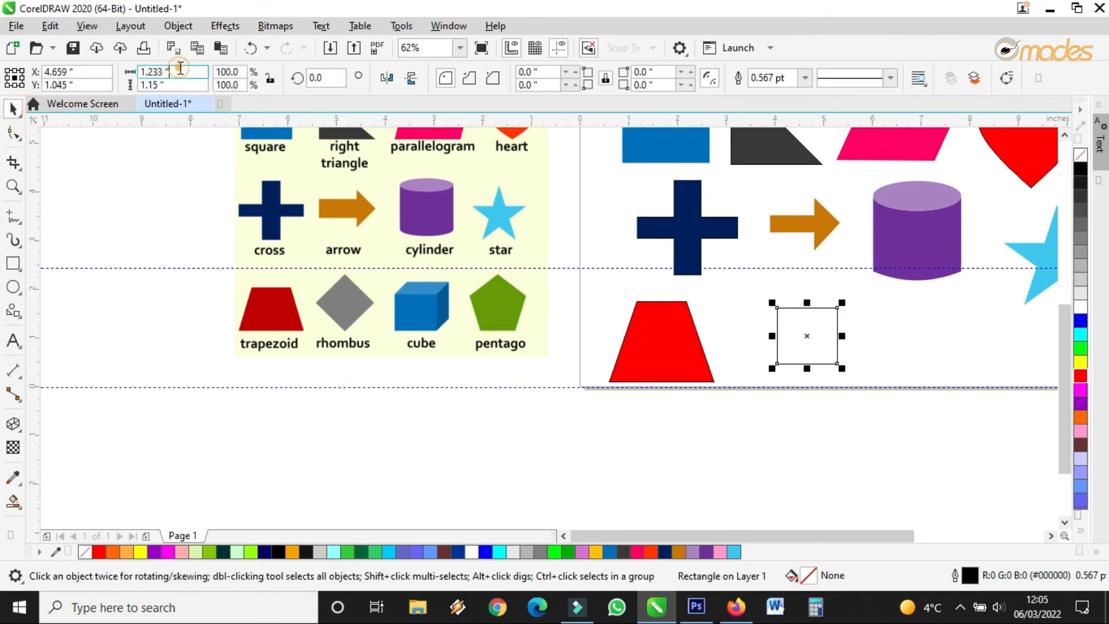
Step: Set the rectangle's width to 15 inches
click(173, 71)
text(15)
key(Return)
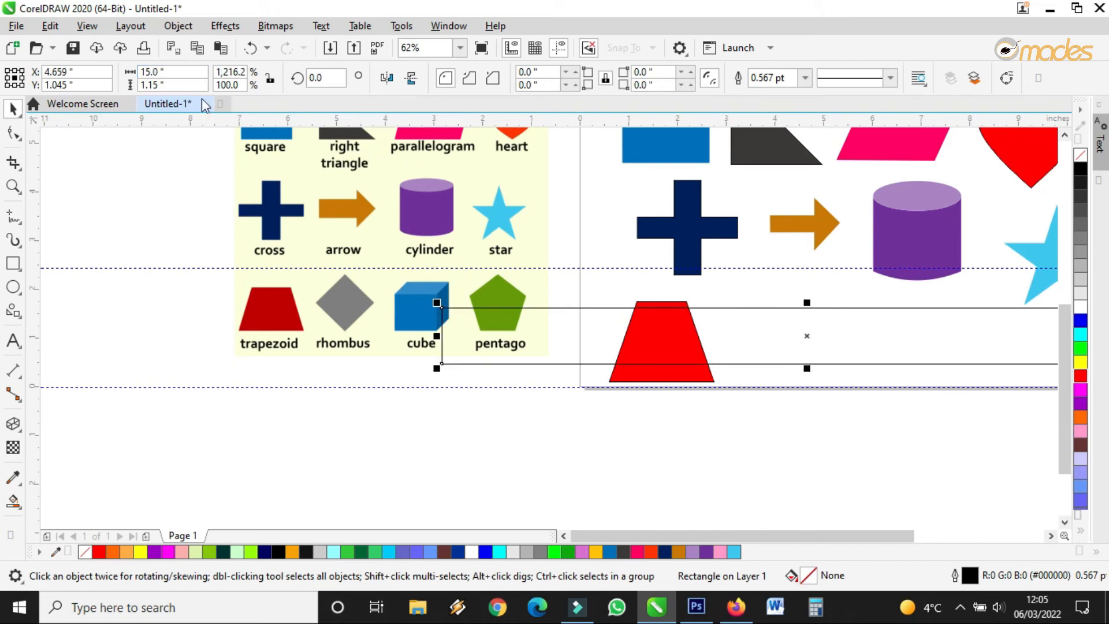
Step: Set the rectangle's width and height to 1.5 inches each, making it a square
click(173, 72)
text(1.5)
key(Return)
click(173, 85)
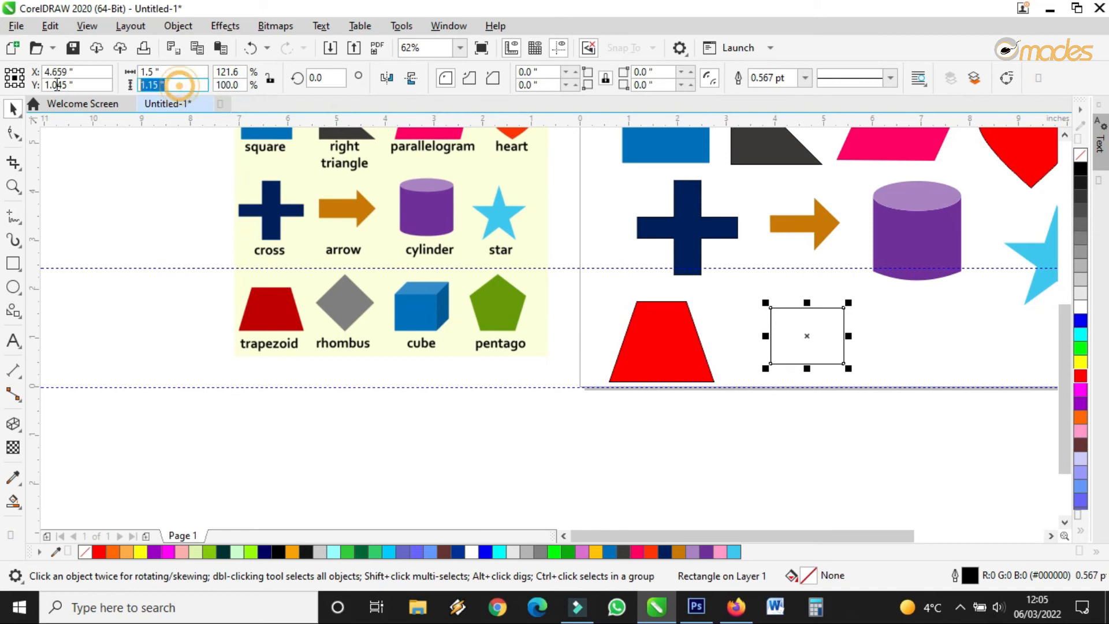
text(1)
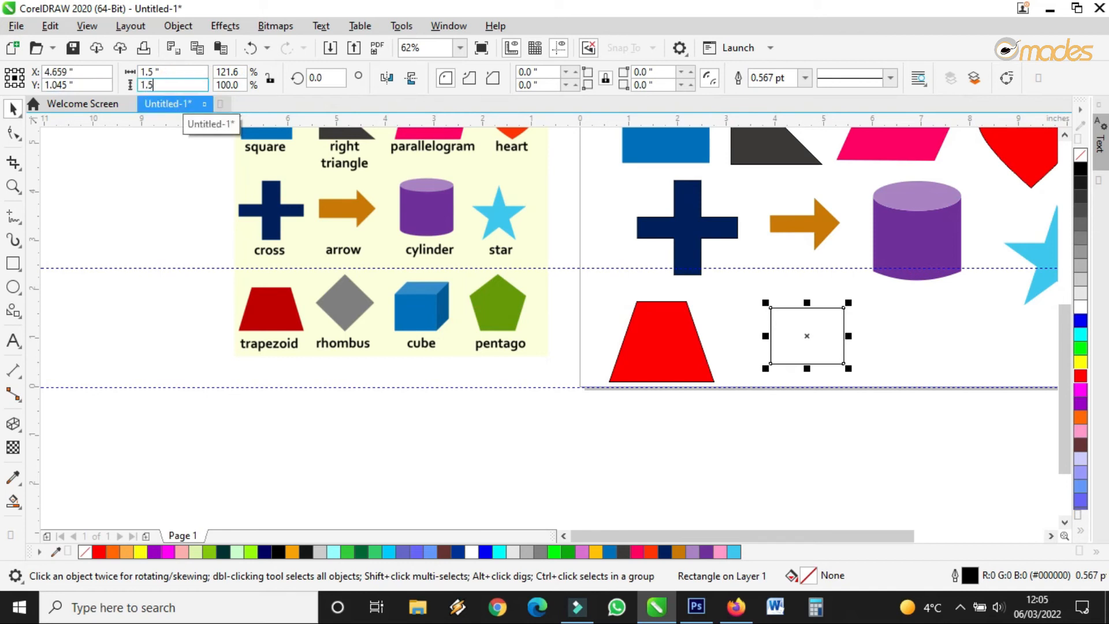
text(.5)
key(Return)
Step: Rotate the square to about 46.5 degrees and scale it down to about 1.79 by 1.79 inches overall
click(838, 300)
click(894, 321)
click(813, 317)
click(824, 315)
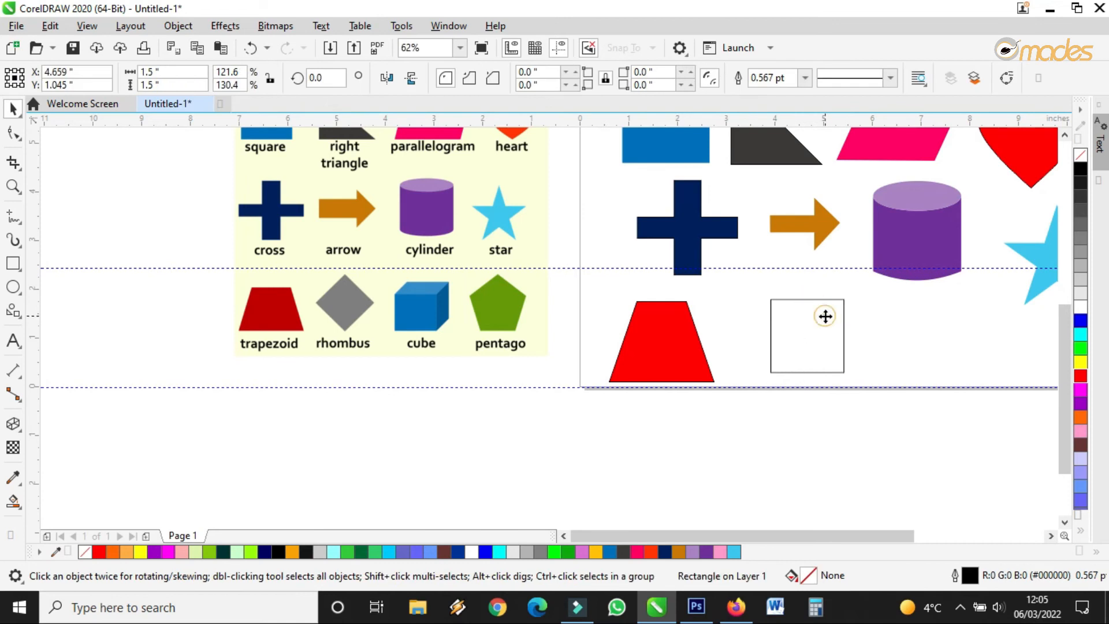
drag(846, 292, 871, 284)
click(829, 361)
drag(863, 392, 847, 376)
Step: Fill the rotated square with the gray sampled from the reference rhombus and move it closer to the red trapezoid
click(14, 477)
click(346, 306)
click(781, 318)
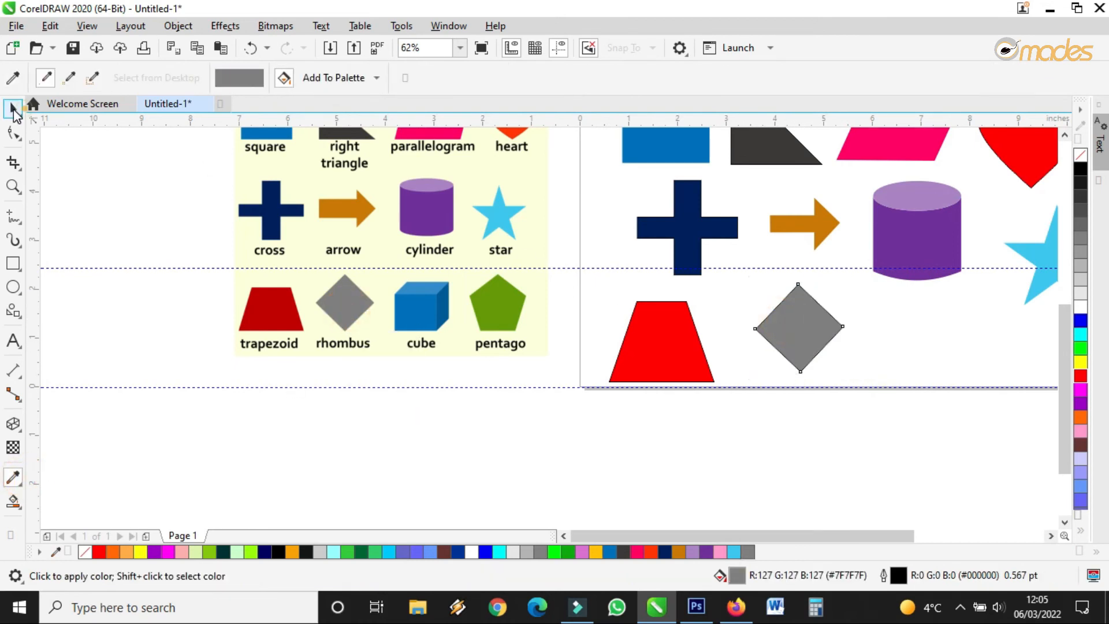
click(11, 108)
drag(799, 328, 770, 331)
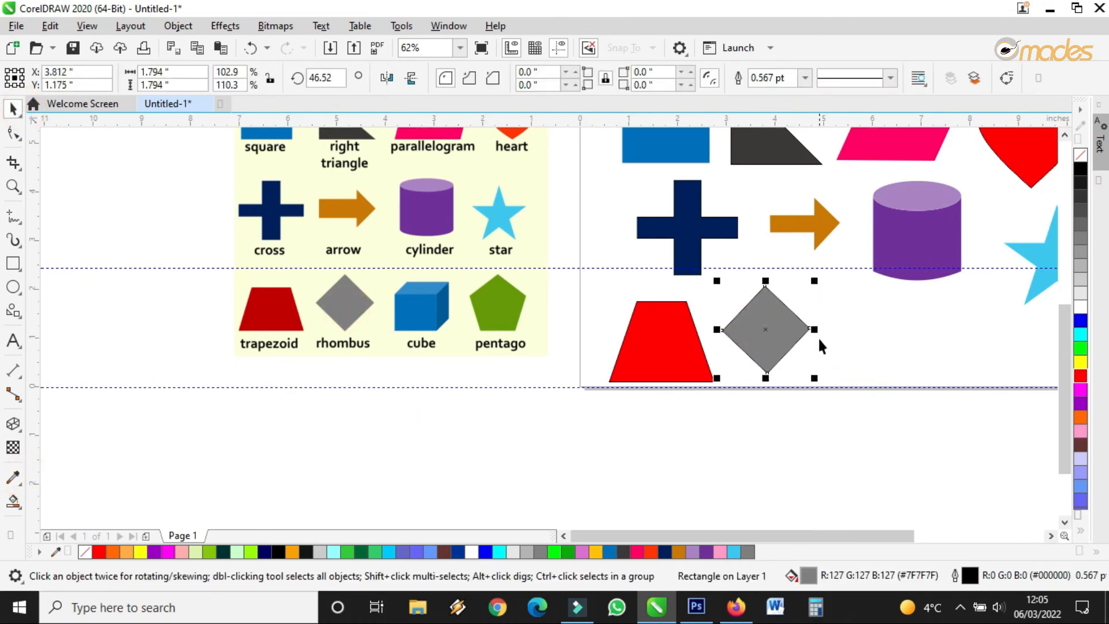
Step: Remove the outlines from the gray rhombus and the red trapezoid by setting their outline width to None
scroll(811, 329, up, 2)
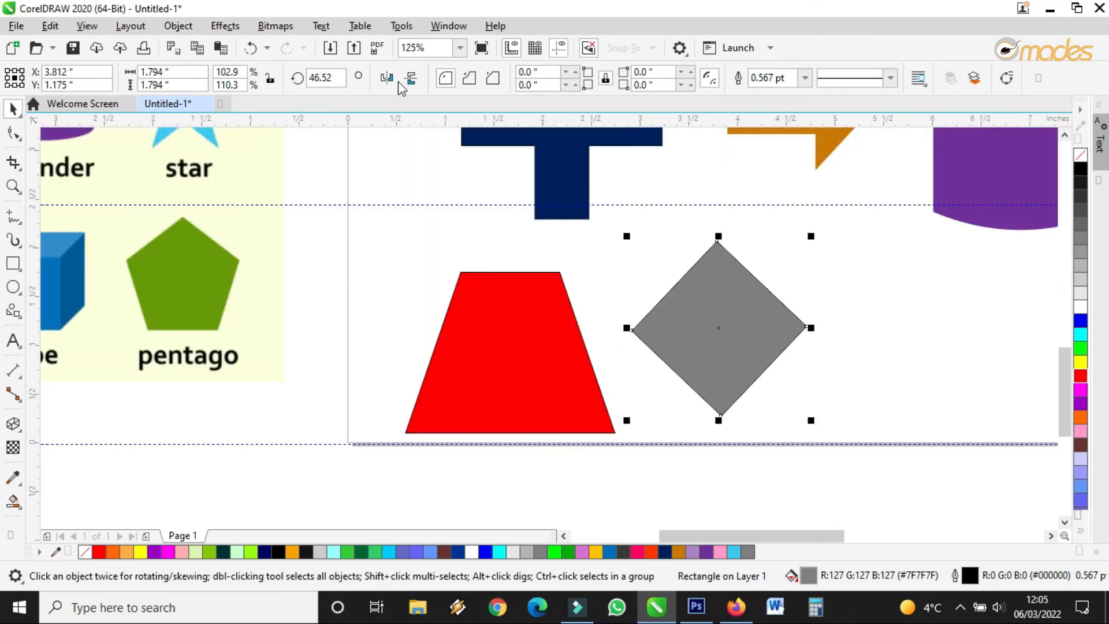
click(805, 78)
click(787, 94)
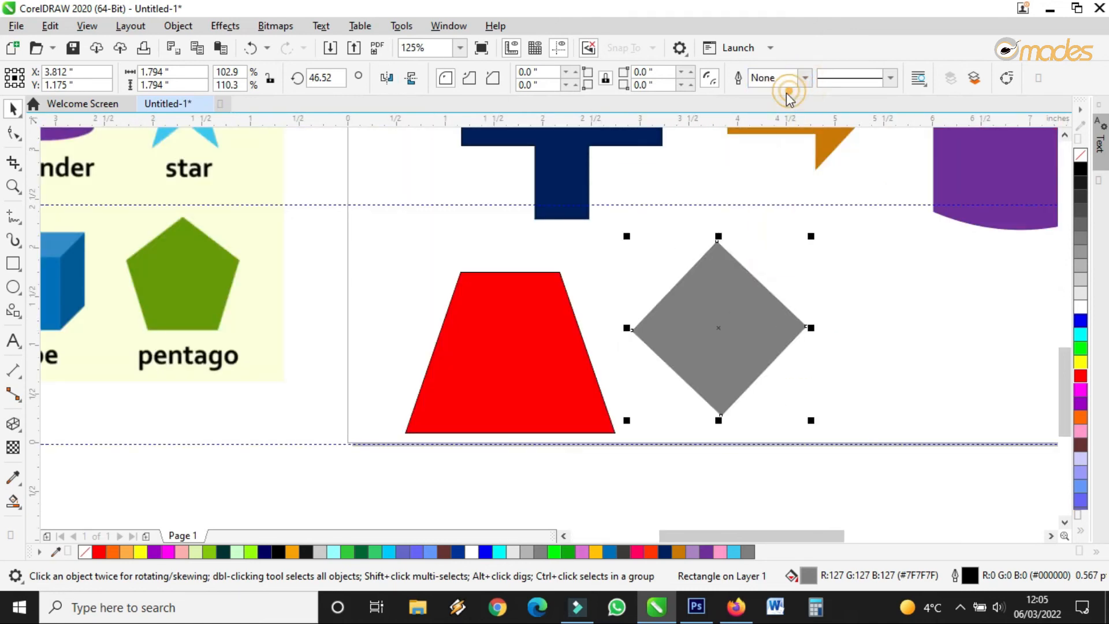
scroll(626, 311, down, 4)
scroll(647, 322, up, 4)
click(487, 330)
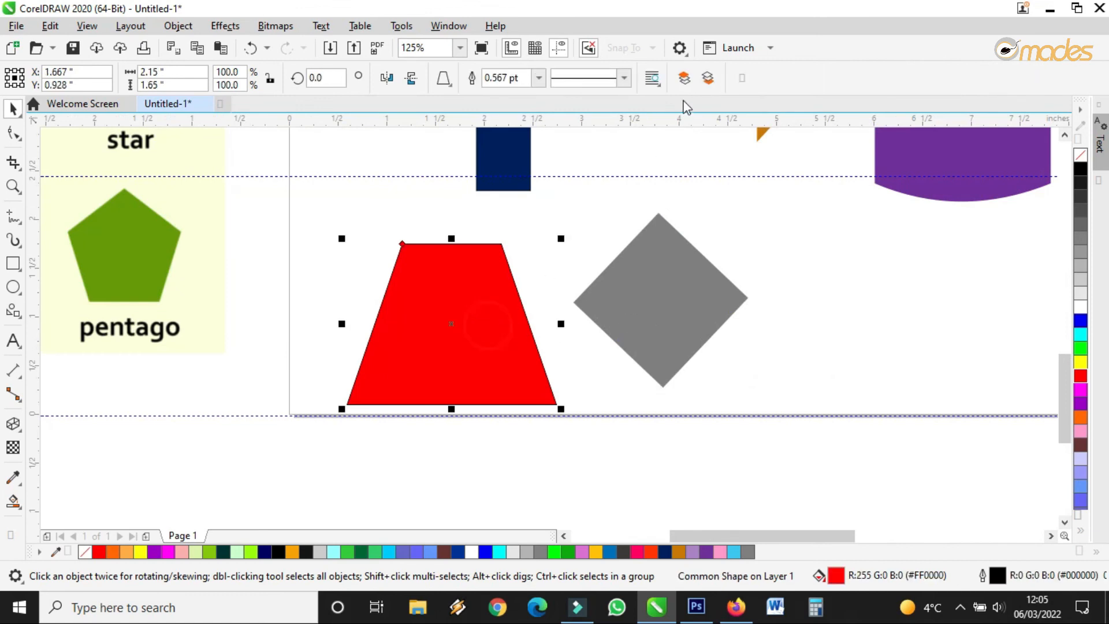
click(542, 77)
click(497, 93)
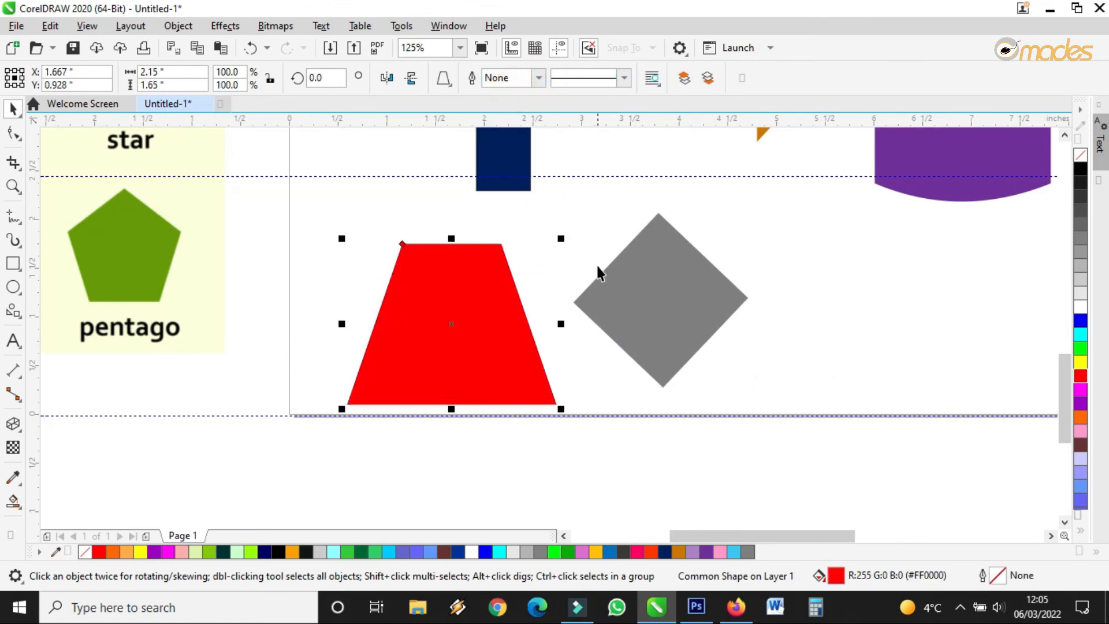
Step: Shift the gray rhombus slightly down and toward the red trapezoid so that the two nearly touch
scroll(607, 268, down, 4)
click(608, 269)
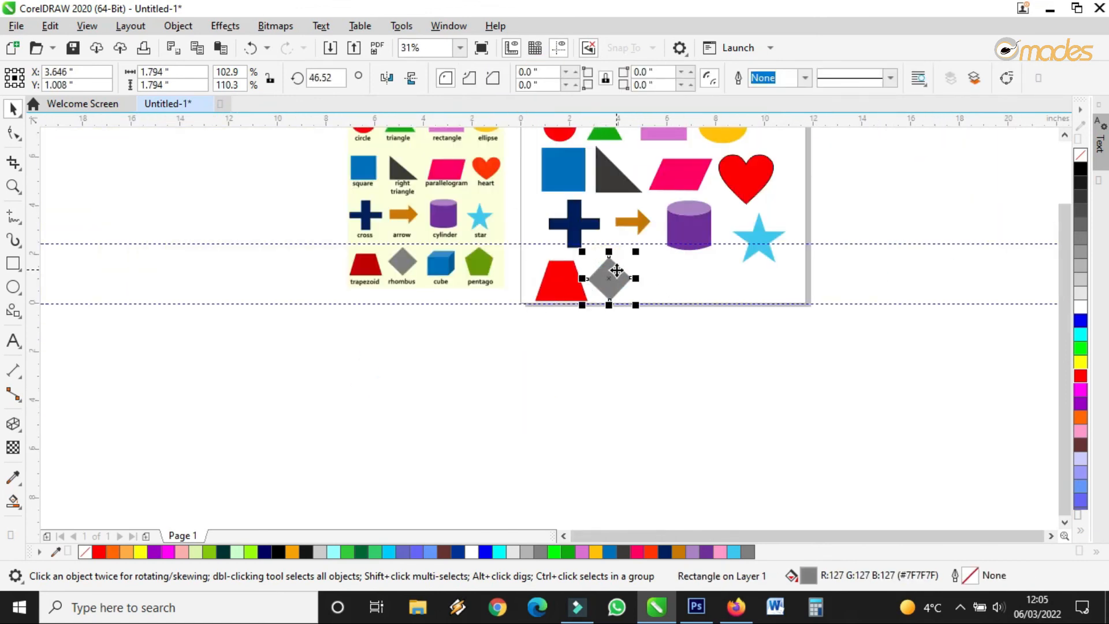
scroll(605, 271, up, 2)
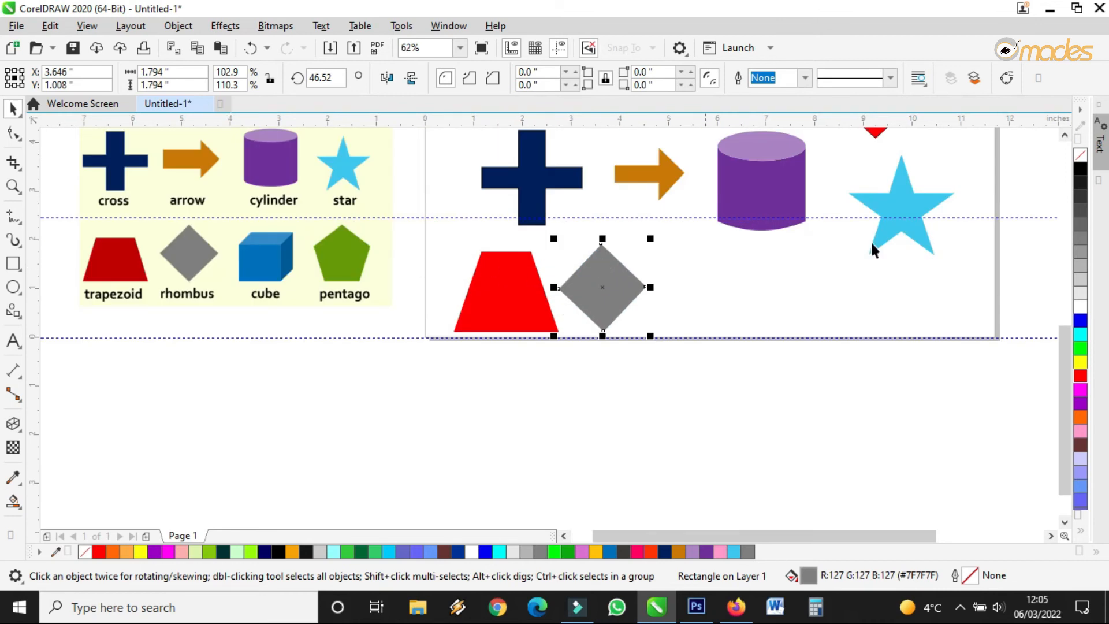
scroll(277, 270, up, 2)
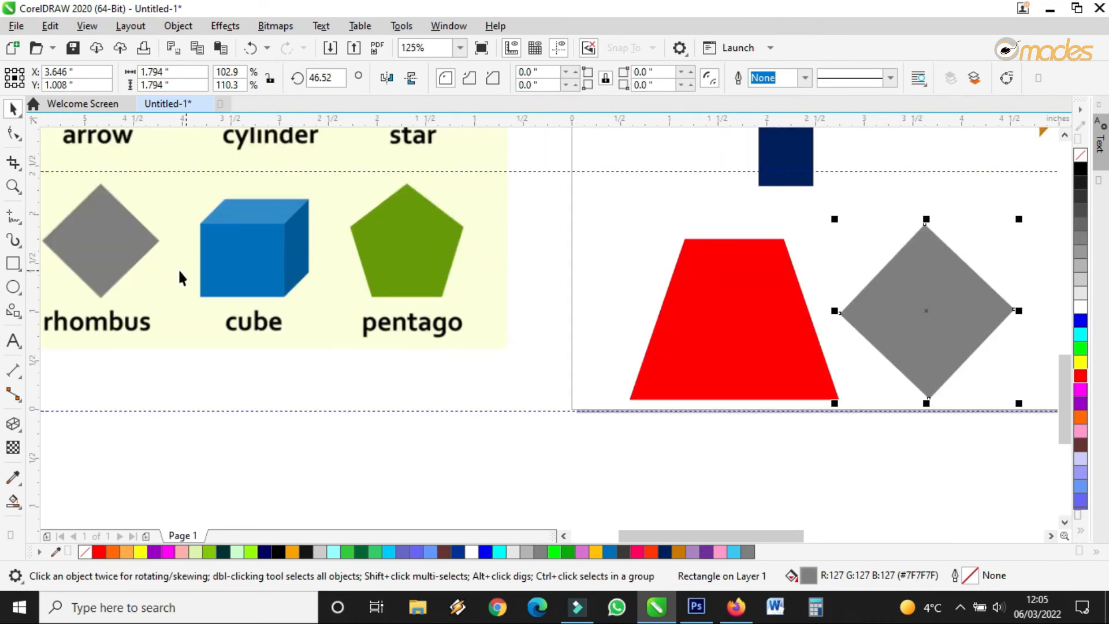
scroll(178, 268, down, 2)
scroll(437, 281, up, 2)
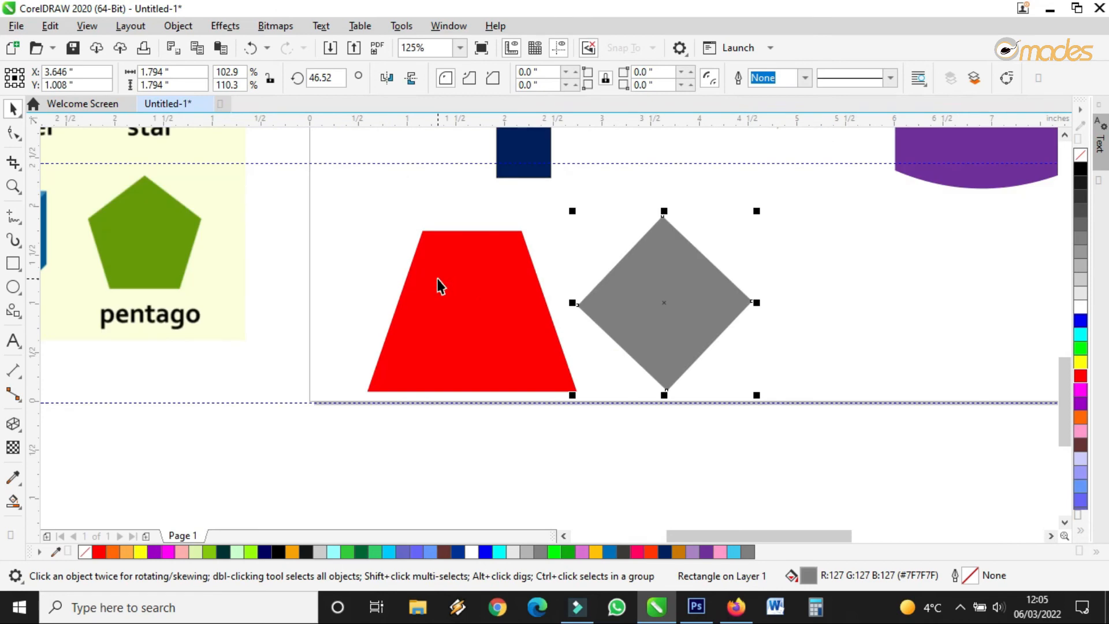
scroll(438, 283, down, 2)
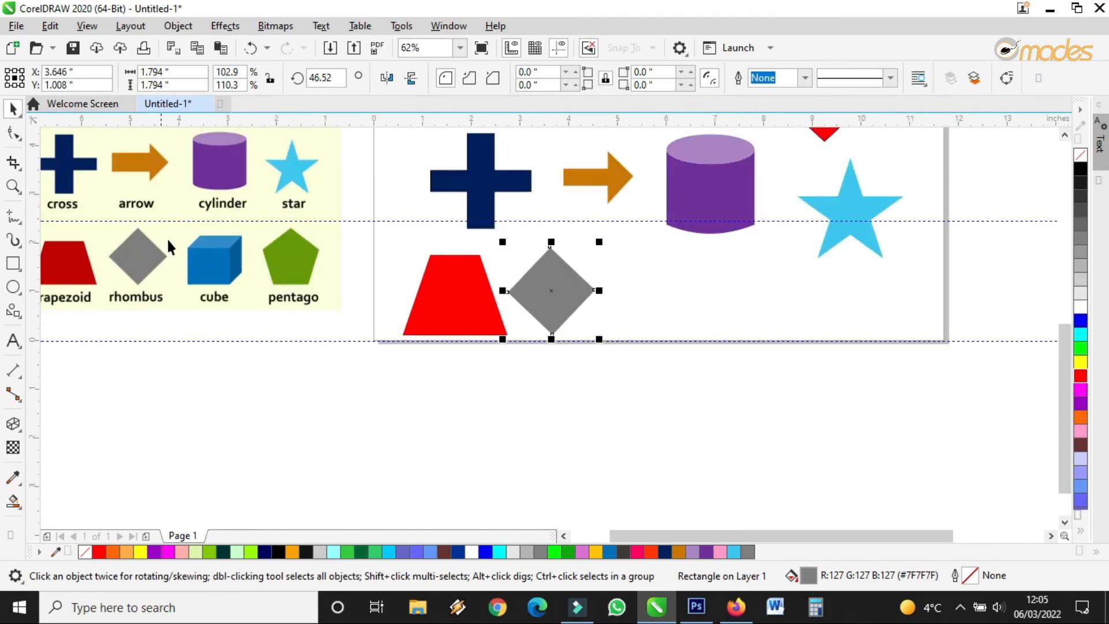
click(13, 310)
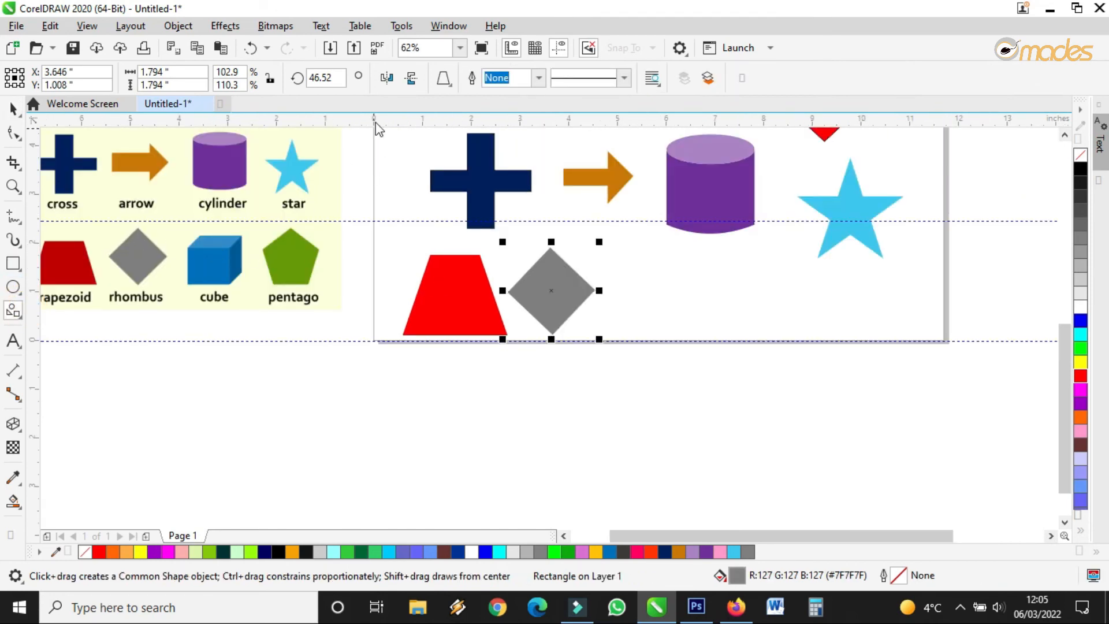
click(443, 78)
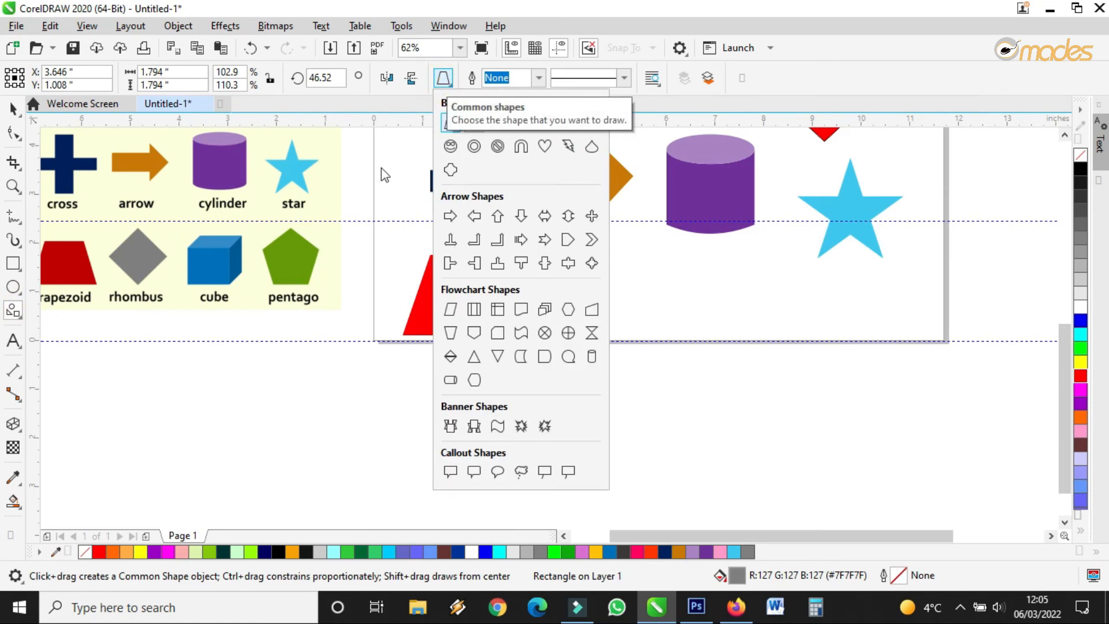
click(148, 319)
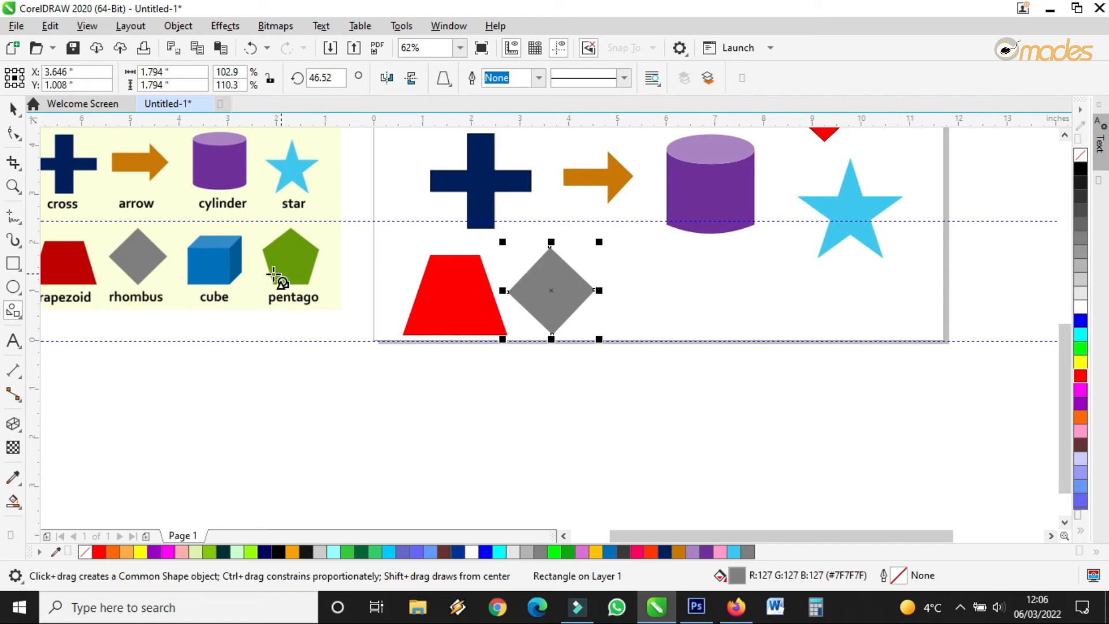
Step: Draw a rectangle about 1.42 by 1.3 inches to the right of the rhombus as the cube's front face
click(13, 263)
drag(628, 273, 697, 336)
scroll(687, 312, up, 2)
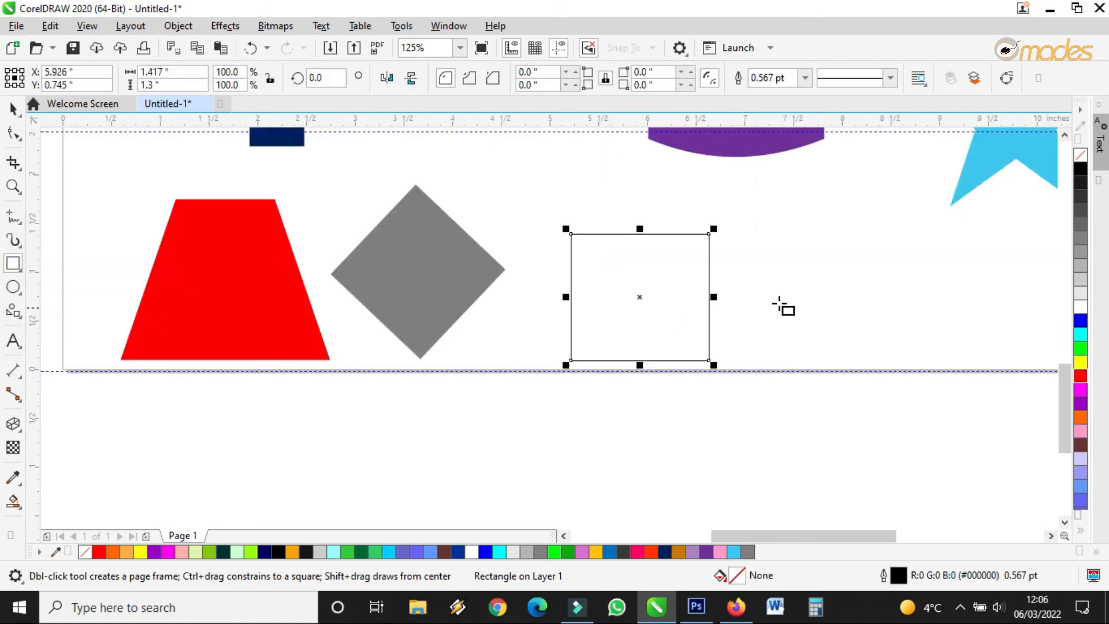
click(14, 107)
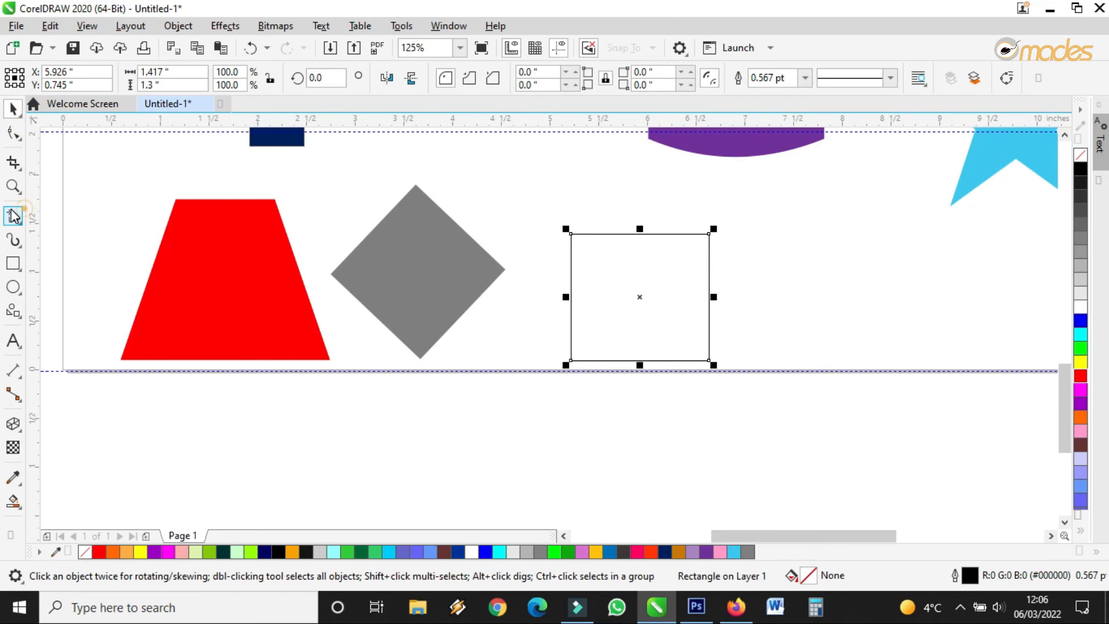
click(14, 214)
scroll(692, 310, down, 2)
scroll(659, 271, up, 4)
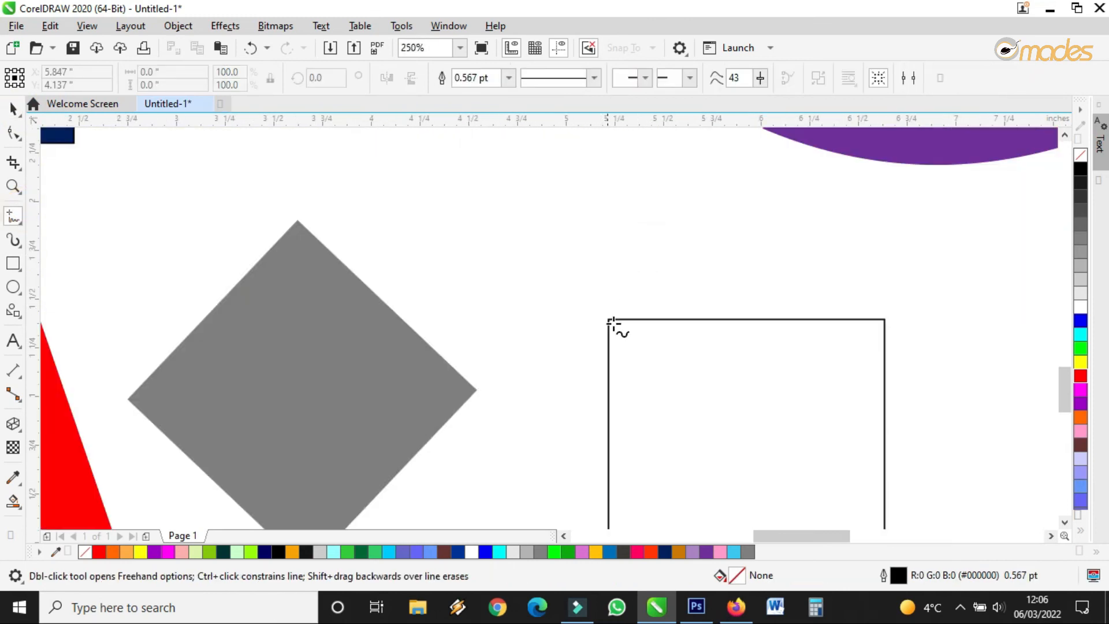
click(13, 108)
scroll(472, 335, down, 2)
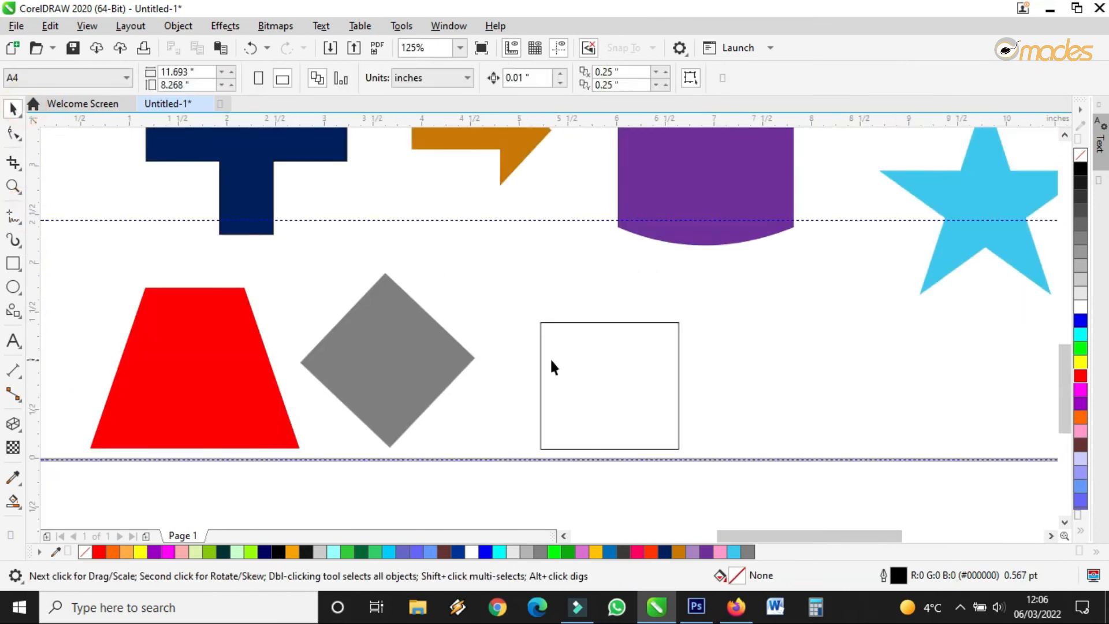
Step: Place a copy of the front face directly above it and reduce the copy's height to about 0.425 inches
click(596, 361)
drag(625, 391, 632, 263)
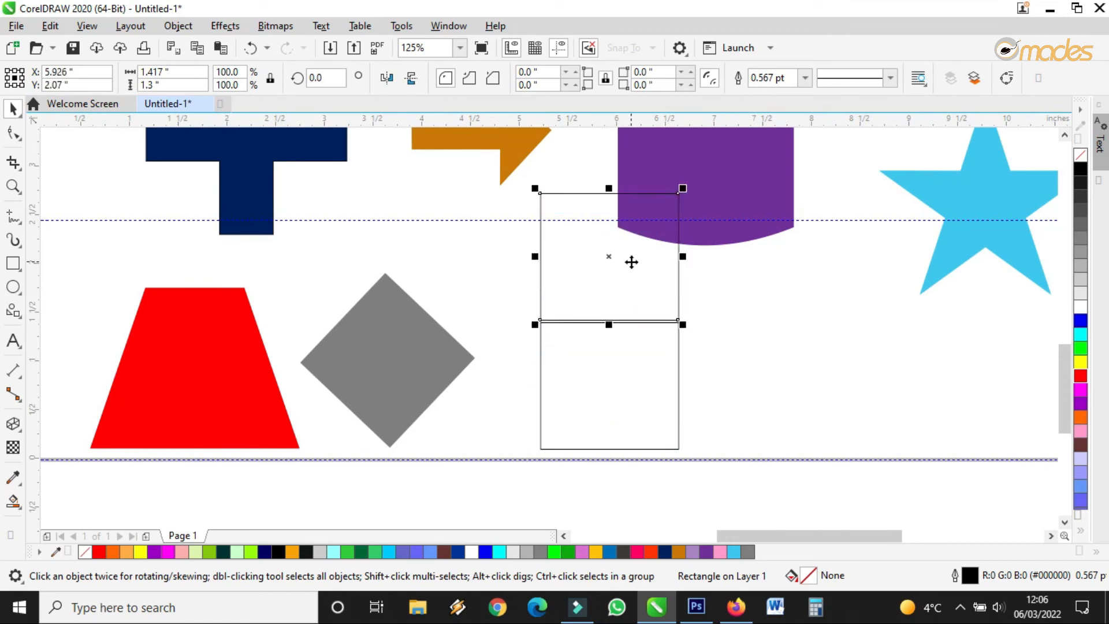
click(611, 193)
click(607, 214)
drag(608, 188, 613, 278)
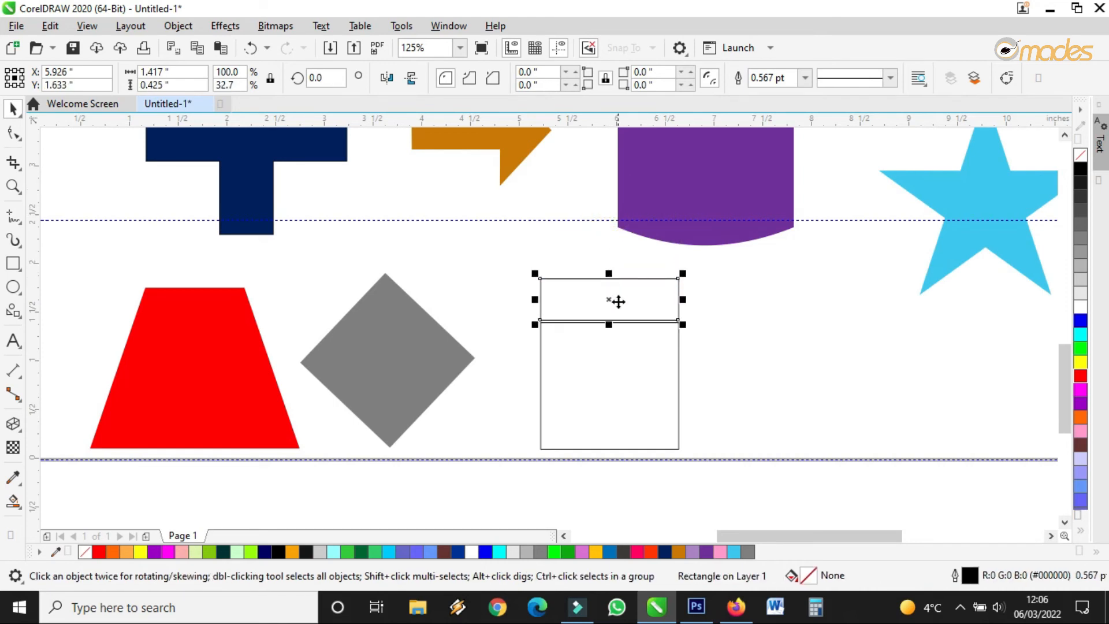
Step: Skew the upper rectangle horizontally to the right, making it about 1.56 inches wide, for the cube's top face
click(613, 300)
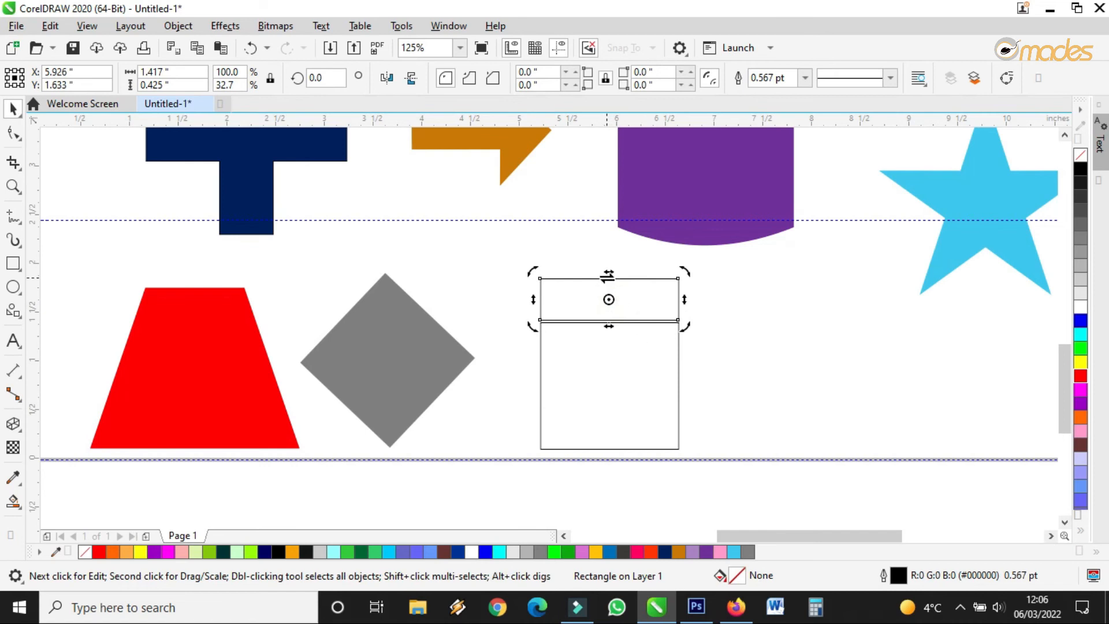
scroll(607, 277, up, 2)
mouse_move(613, 273)
mouse_down()
mouse_move(637, 279)
mouse_move(627, 272)
mouse_up()
scroll(685, 317, down, 4)
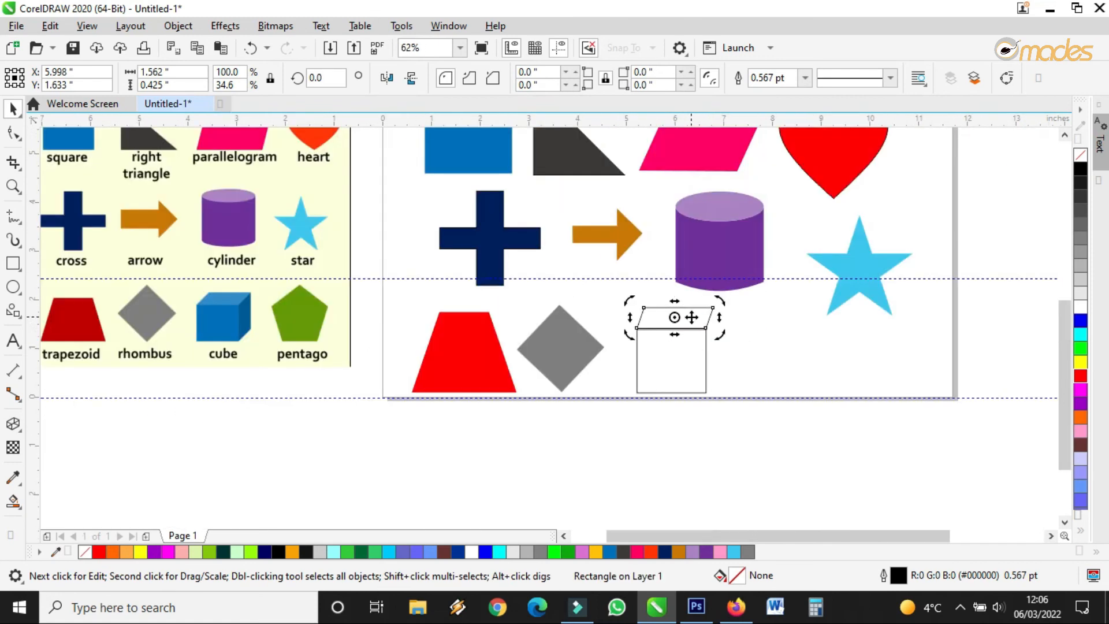
Step: Move the skewed top face down so its lower edge lines up with the front face's upper edge
scroll(679, 318, up, 6)
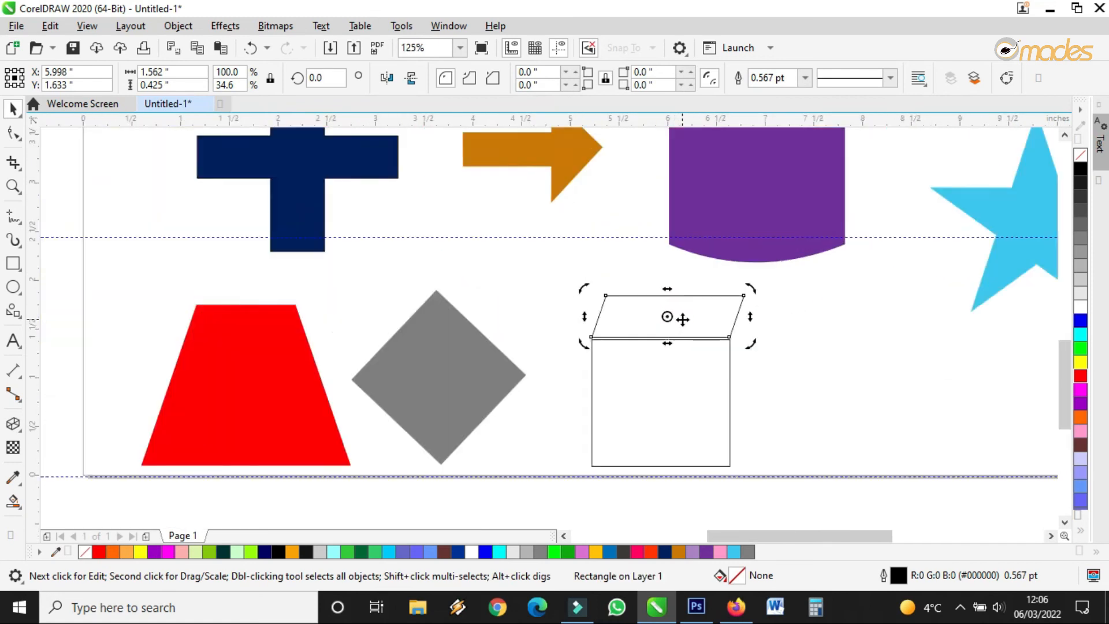
click(504, 366)
scroll(490, 373, up, 3)
click(493, 368)
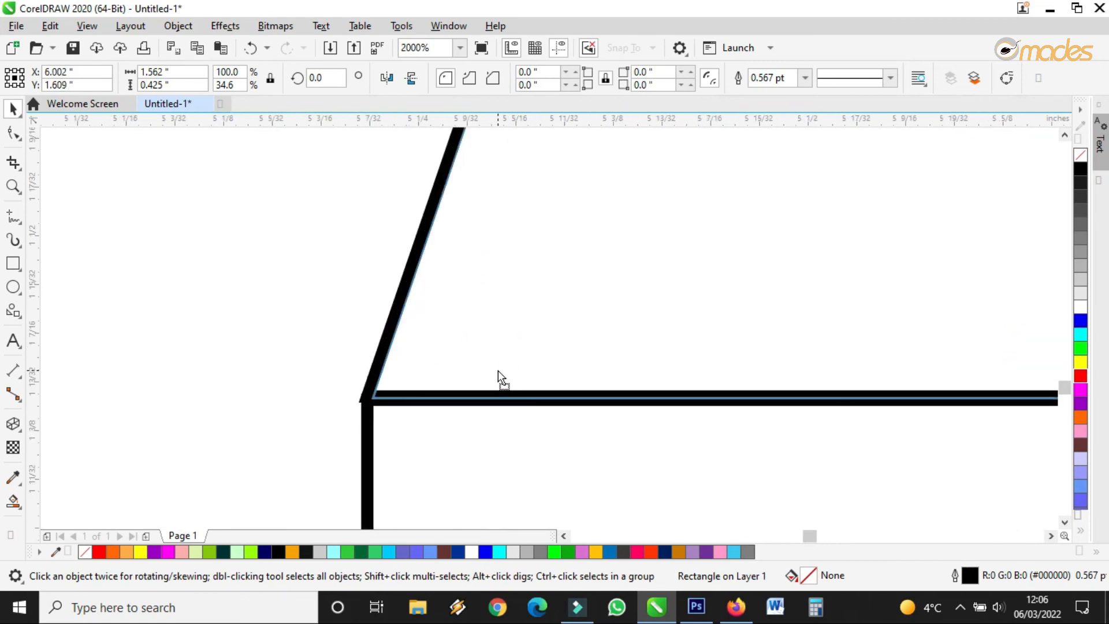
scroll(493, 367, down, 3)
scroll(481, 353, down, 3)
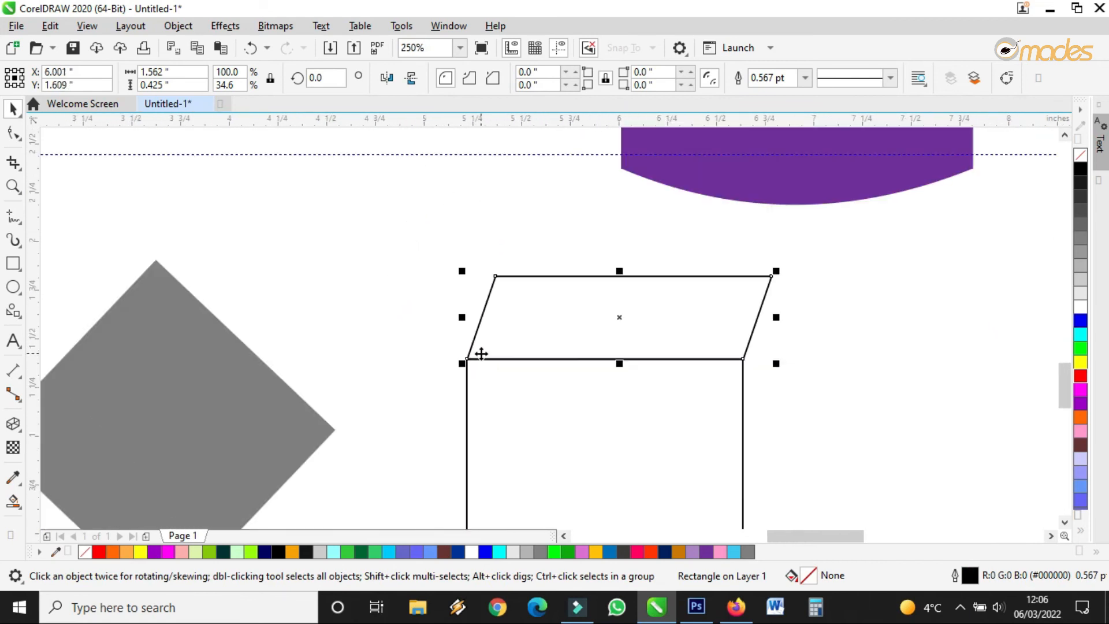
scroll(657, 355, down, 1)
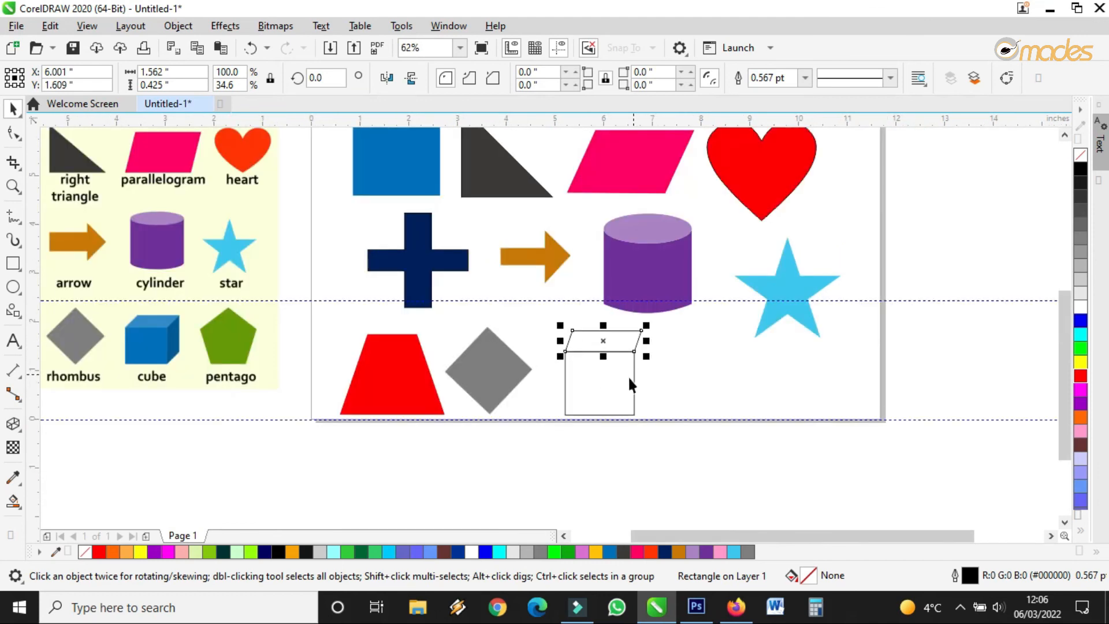
Step: Place a copy of the front face directly against its right edge
click(607, 381)
drag(590, 381, 628, 364)
scroll(652, 373, up, 5)
scroll(628, 363, down, 4)
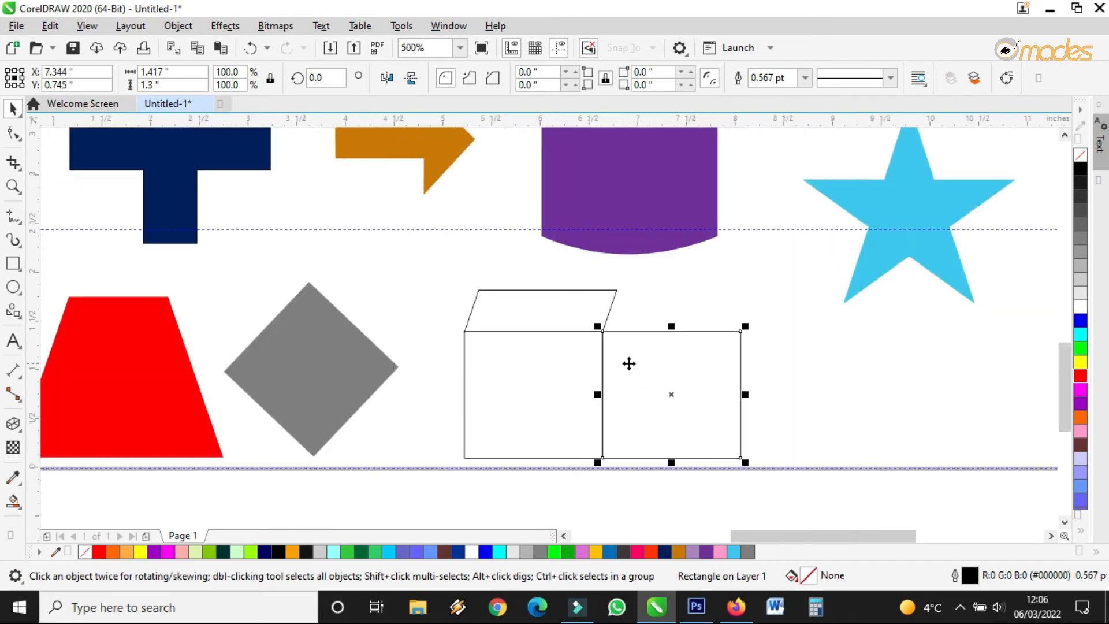
Step: Narrow the copied square to about 0.58 inches and skew its right edge upward to form the cube's side face
click(655, 366)
scroll(656, 366, down, 1)
click(698, 384)
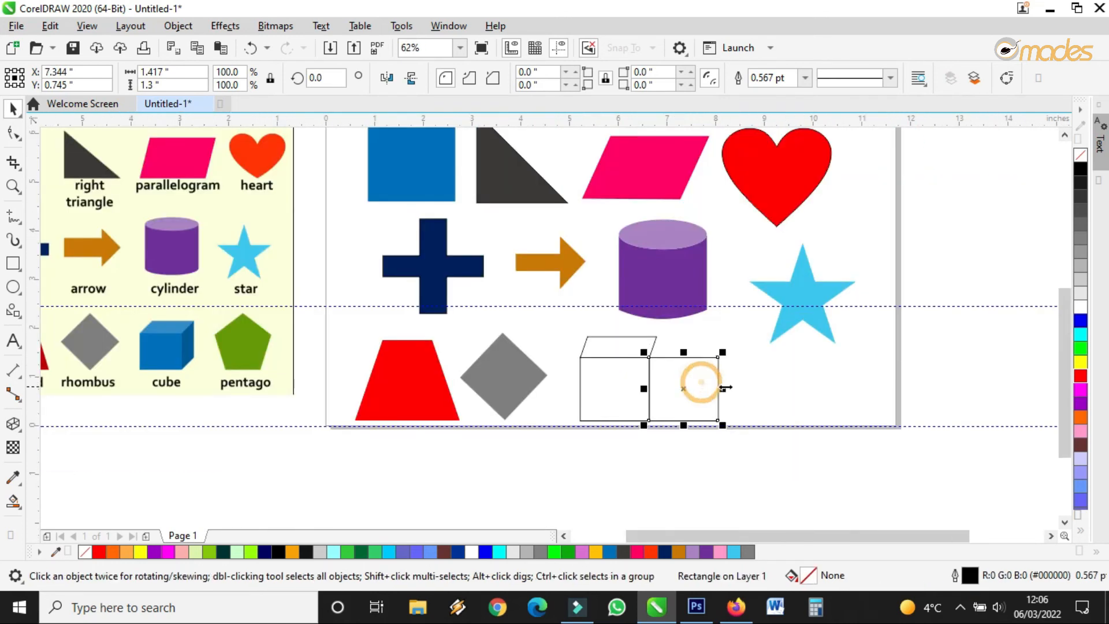
drag(718, 388, 683, 369)
click(675, 387)
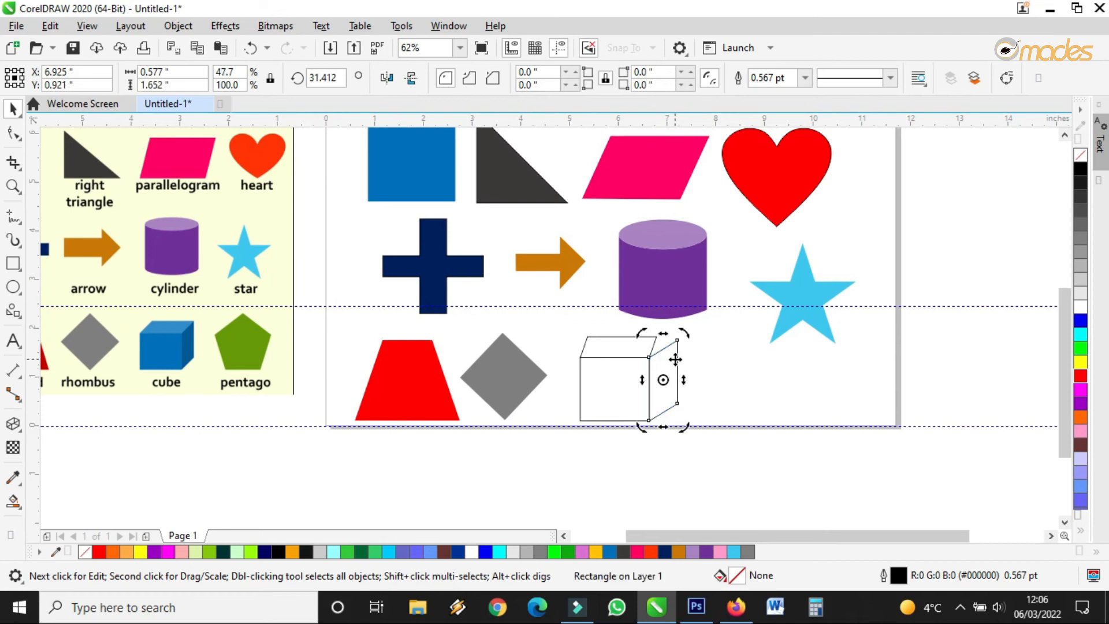
Step: Narrow the cube's skewed side face further, to about 0.38 inches wide, keeping it against the front face
scroll(675, 359, up, 3)
click(675, 397)
drag(682, 399, 665, 408)
click(653, 388)
scroll(638, 335, up, 2)
Step: Flatten the cube's top face to about 0.35 inches high and skew its upper edge further right, about 1.63 inches wide overall
click(609, 320)
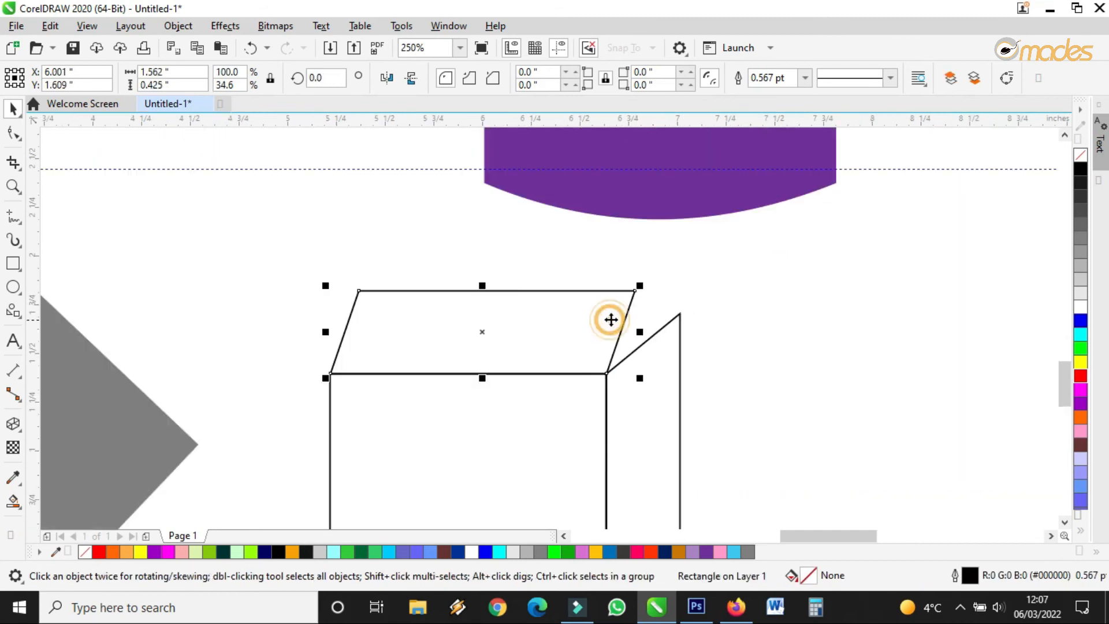
drag(487, 283, 485, 300)
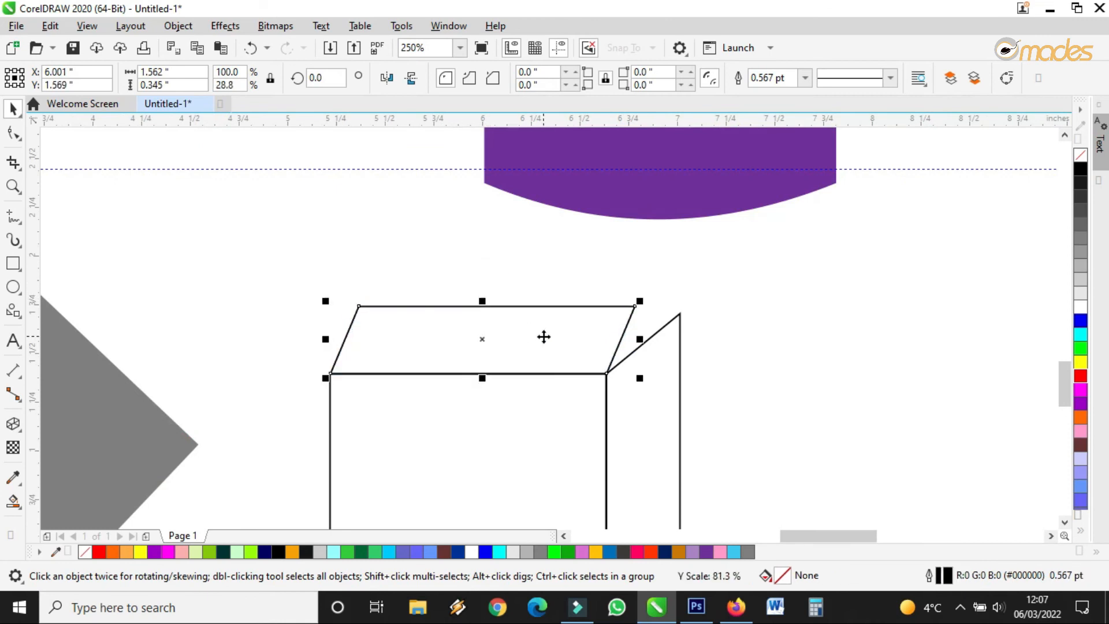
click(549, 342)
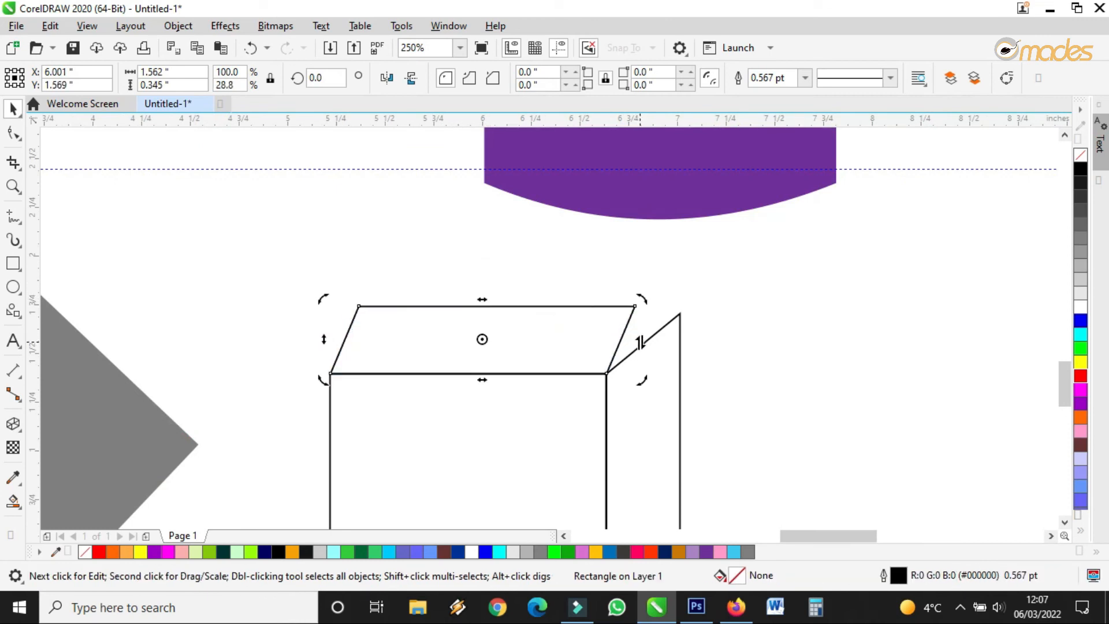
drag(485, 298, 497, 300)
scroll(601, 346, down, 2)
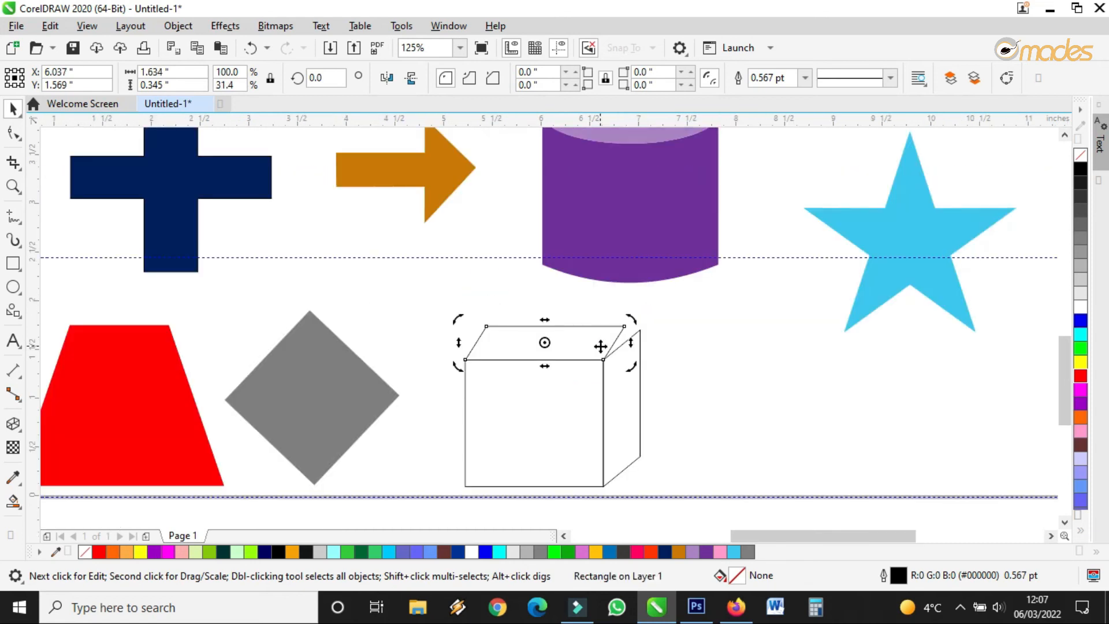
Step: Convert the cube's side face to curves and nudge its outer upper corner slightly inward
click(639, 361)
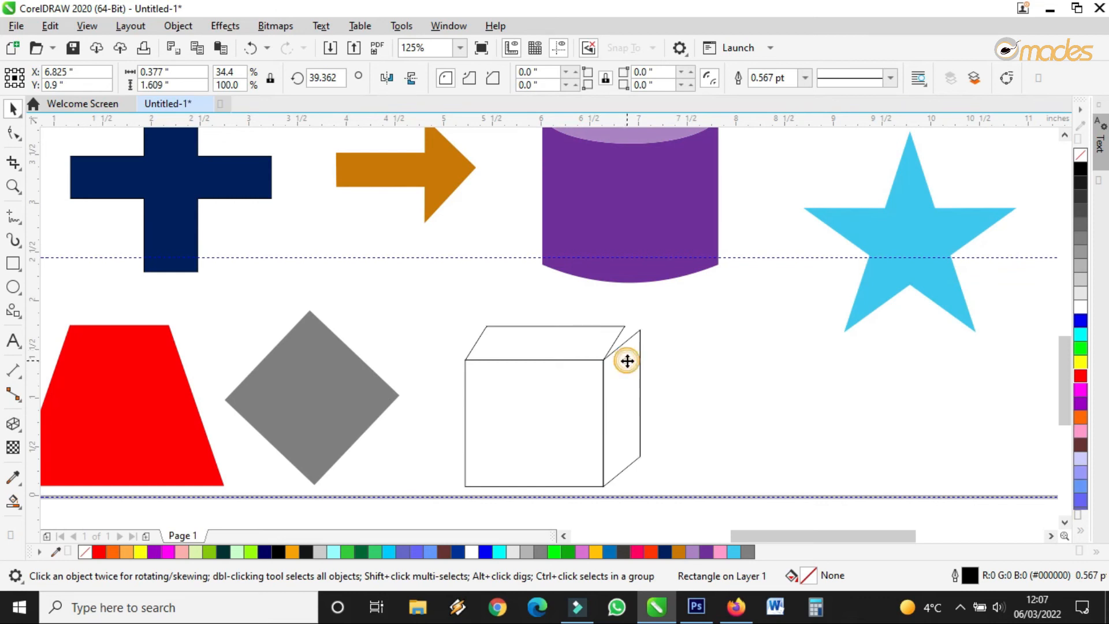
click(627, 361)
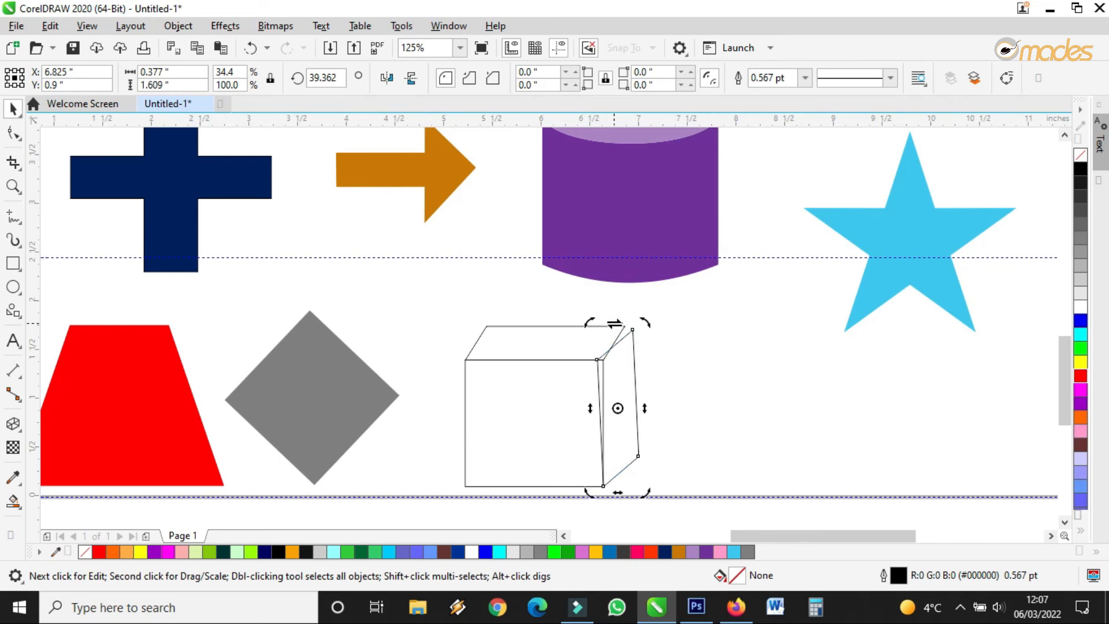
scroll(628, 337, up, 2)
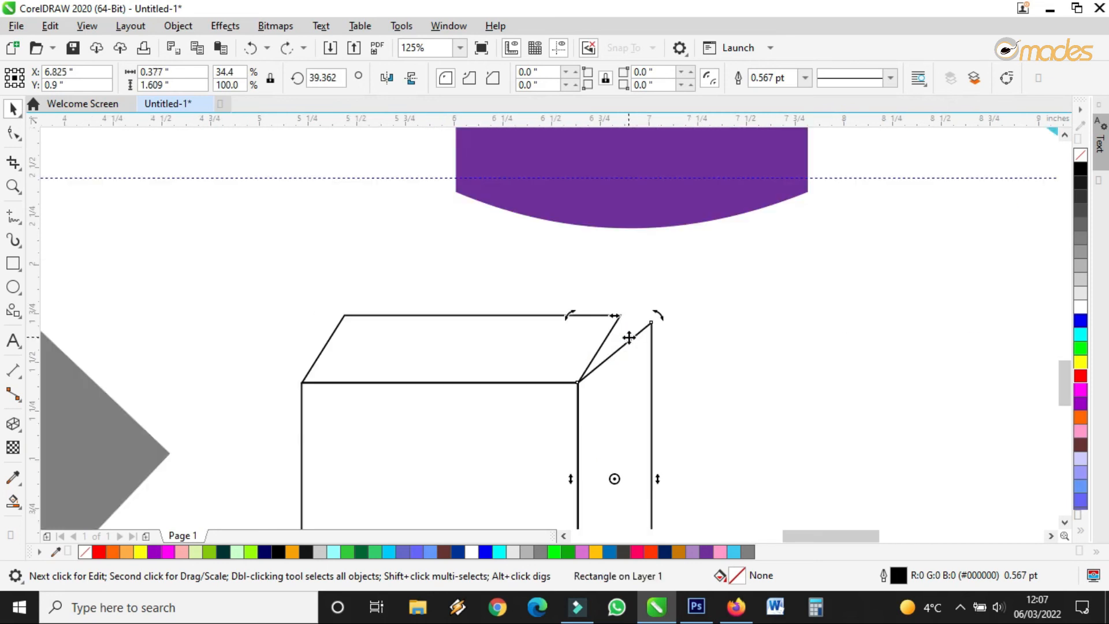
right_click(634, 373)
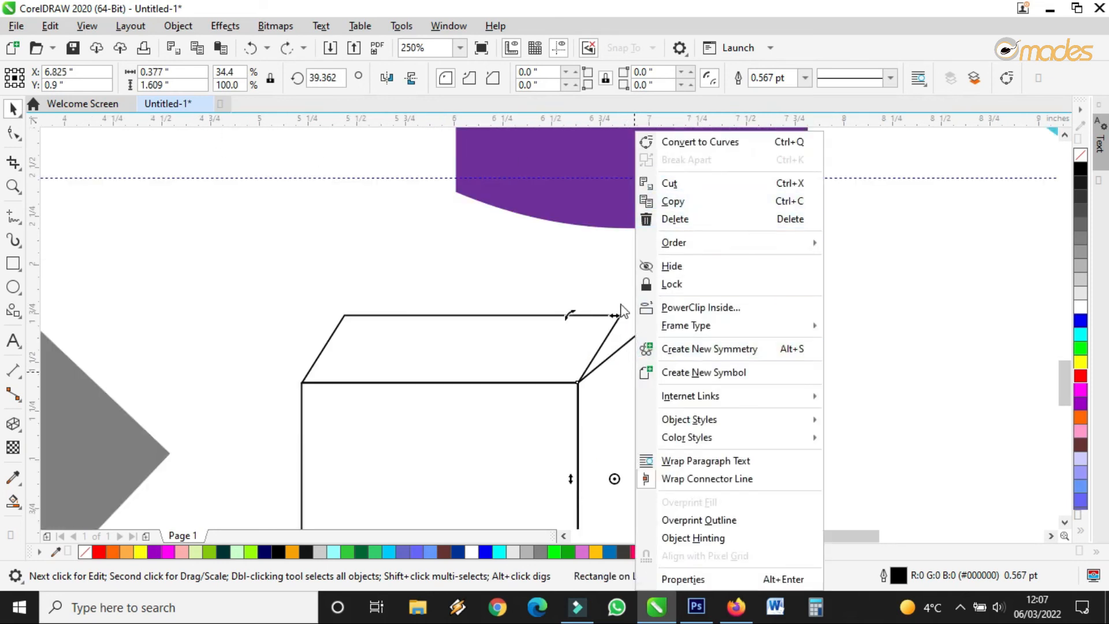
key(Escape)
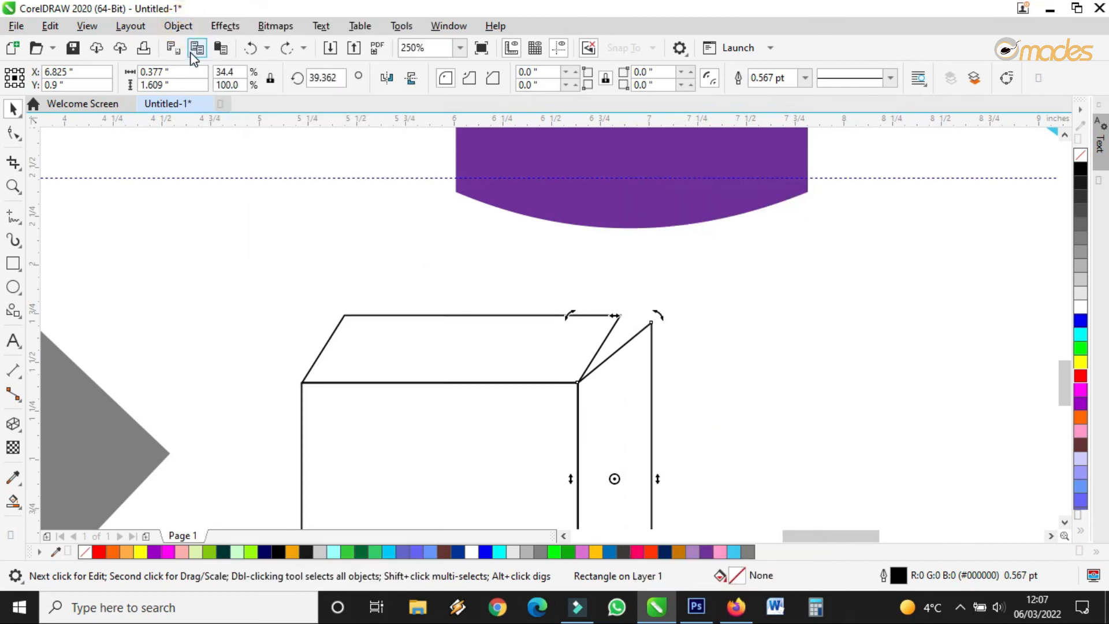
click(177, 26)
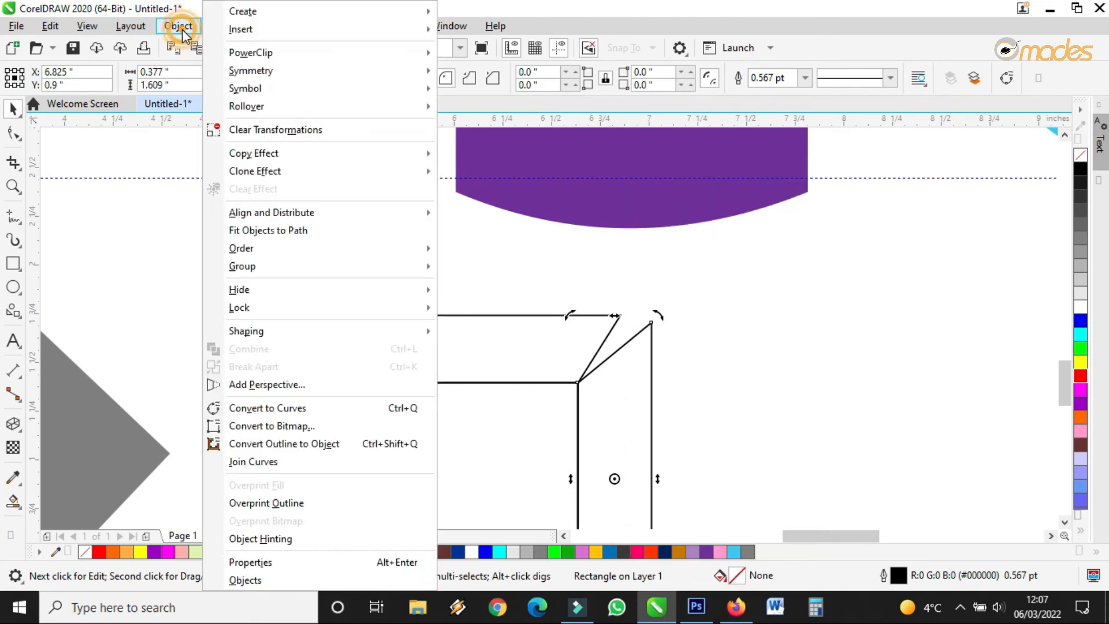
click(296, 408)
scroll(635, 339, up, 3)
click(639, 345)
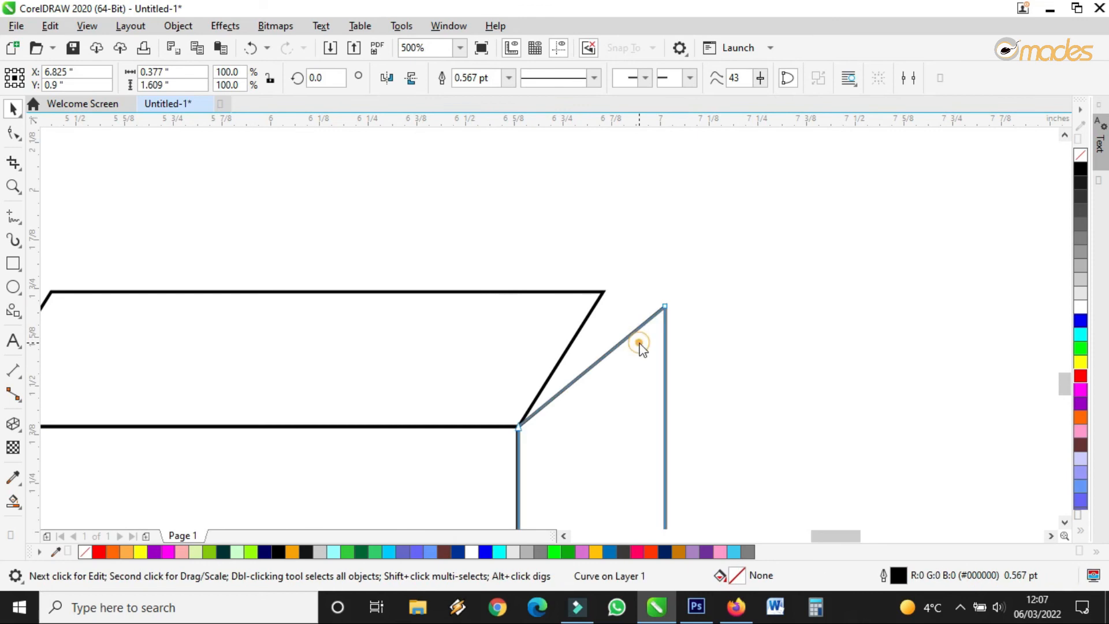
key(F10)
mouse_move(664, 306)
mouse_down()
mouse_move(637, 308)
mouse_move(663, 308)
mouse_up()
Step: Convert the cube's top face to curves so its corner nodes can be moved individually
click(590, 308)
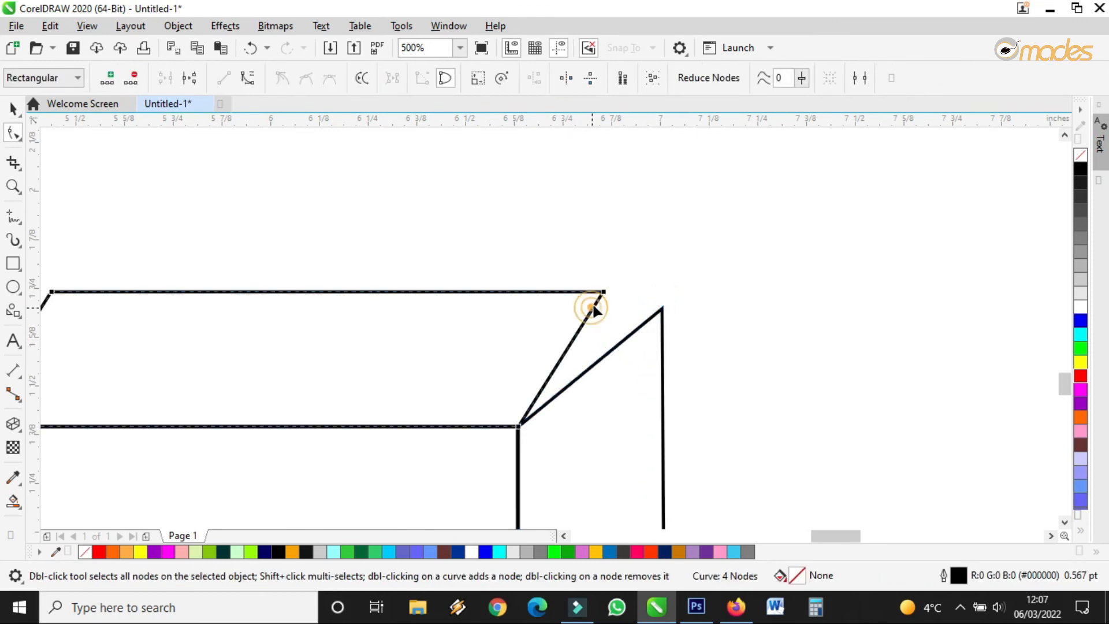
click(603, 291)
drag(607, 296, 611, 307)
right_click(574, 302)
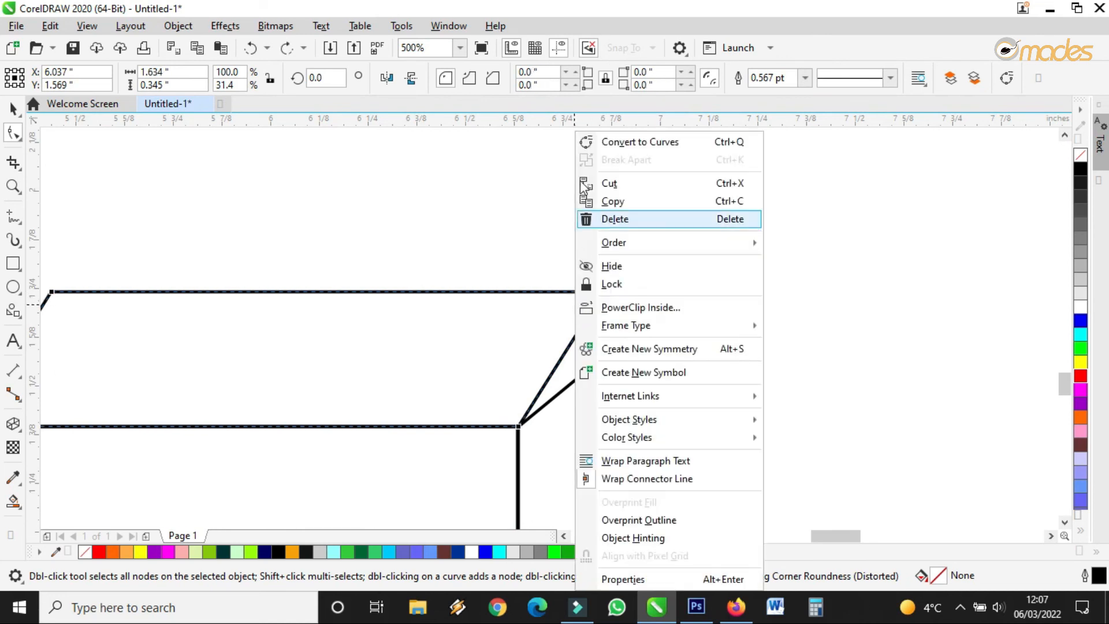
click(607, 144)
Step: Move the top face's rear right corner and the side face's outer upper corner to meet at one point, closing the gap
drag(603, 293, 661, 294)
click(659, 313)
click(630, 293)
click(661, 294)
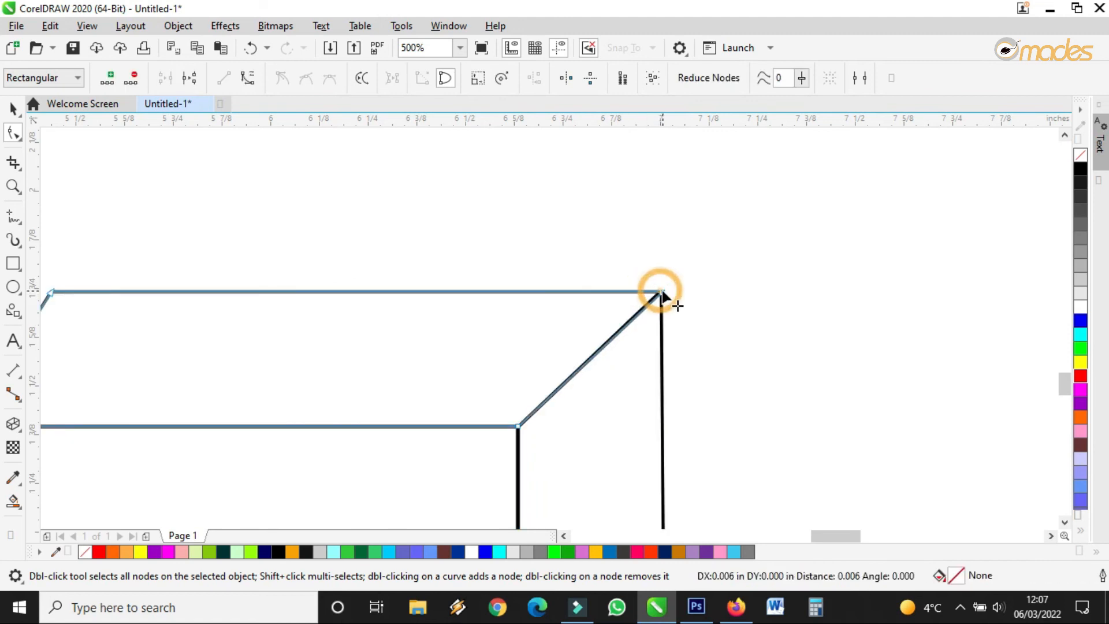
scroll(663, 295, up, 2)
click(663, 292)
scroll(662, 291, down, 10)
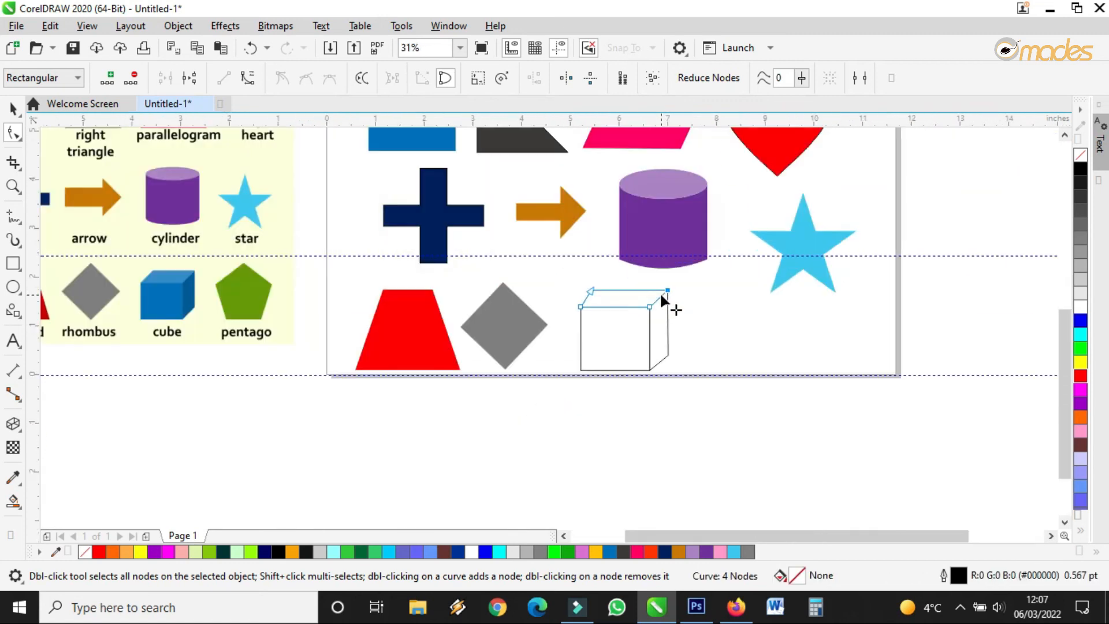
Step: Fill the cube's side, top and front faces with the dark, light and medium blues sampled from the reference cube
click(13, 107)
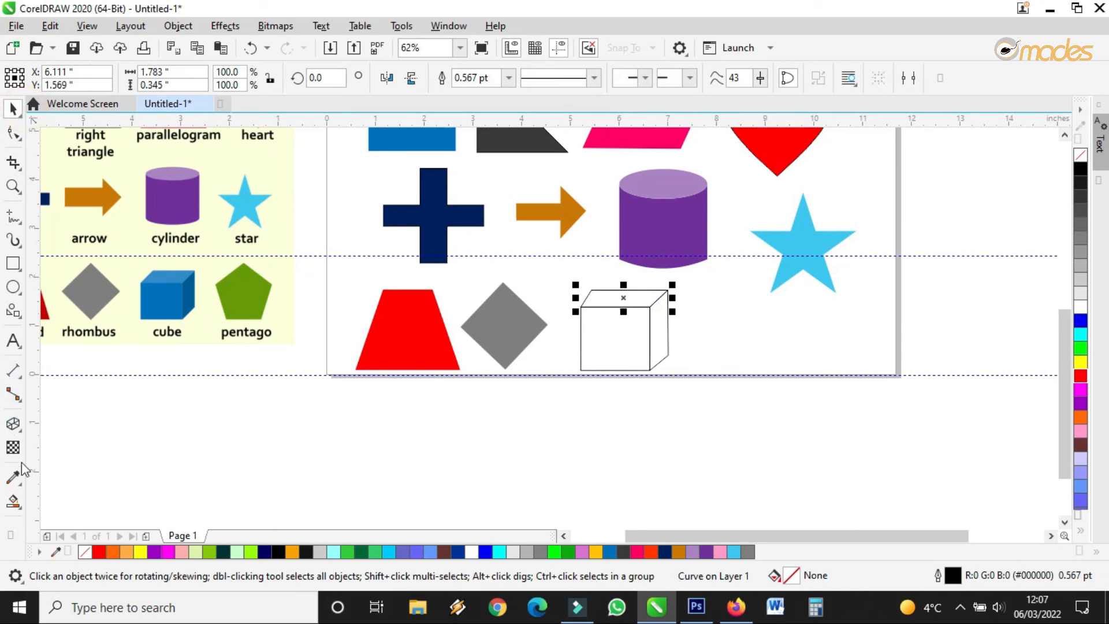
click(13, 477)
click(192, 278)
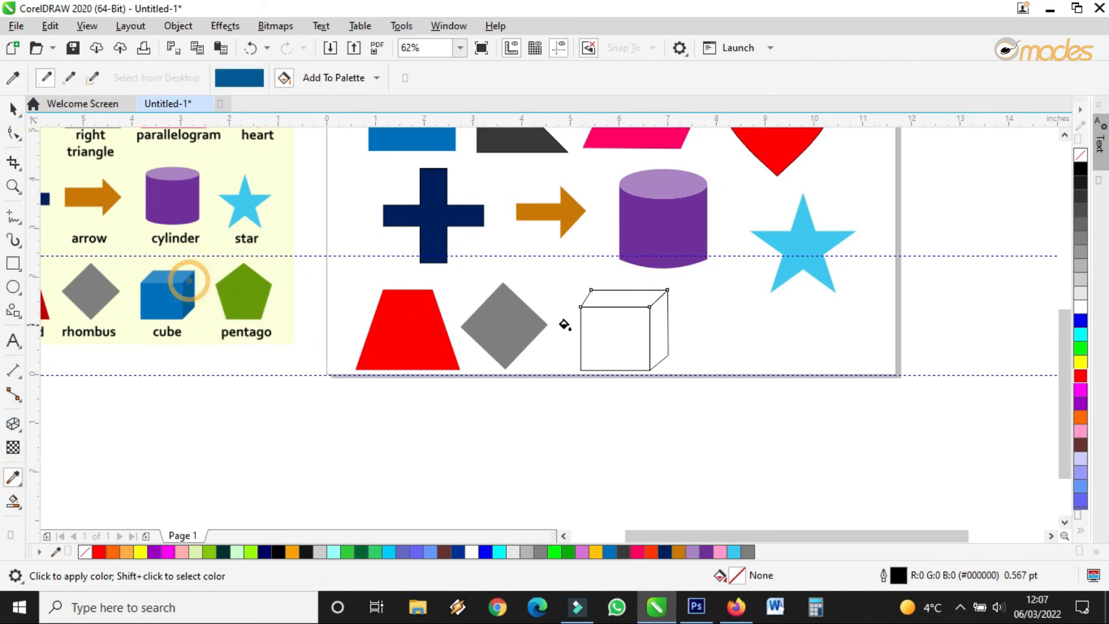
click(658, 330)
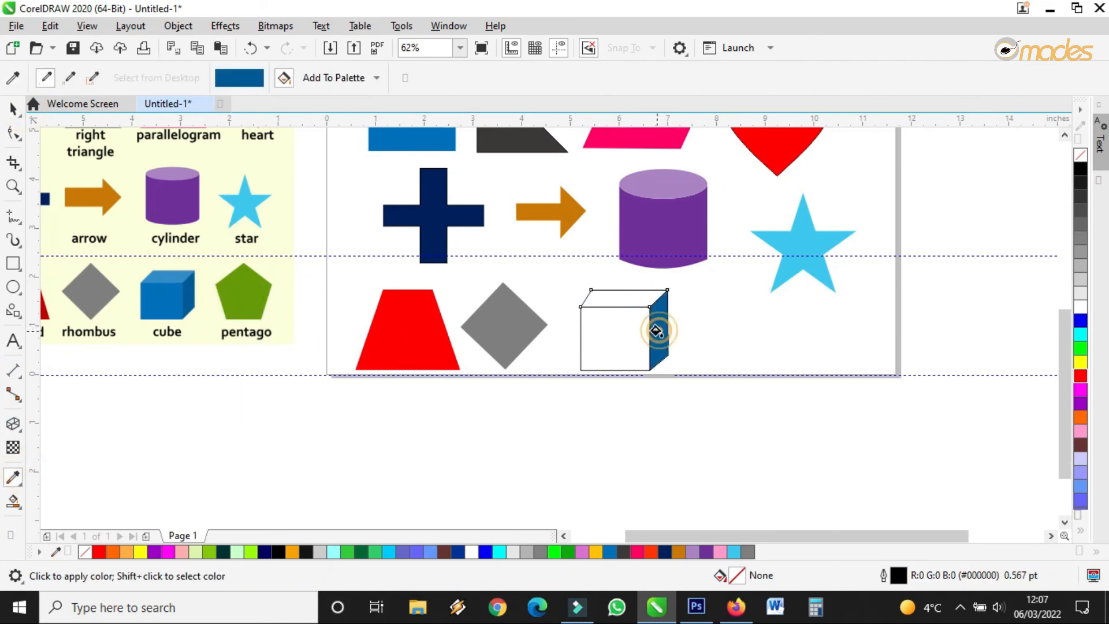
click(183, 275)
click(617, 292)
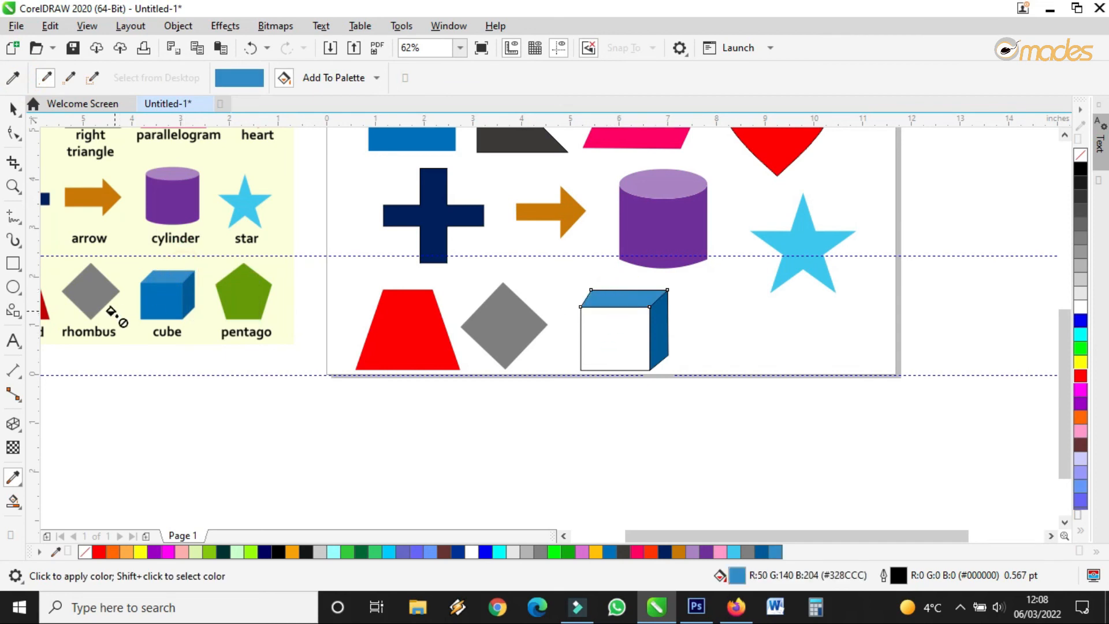
click(162, 297)
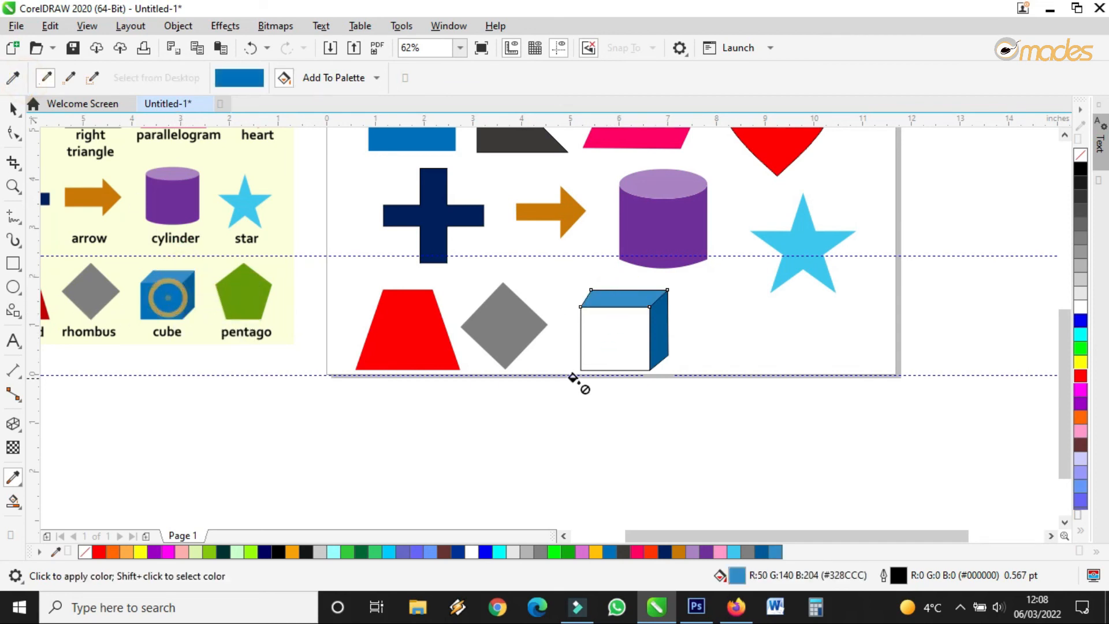
click(600, 340)
Step: Remove the outlines from all three faces of the blue cube
click(14, 108)
drag(529, 448, 718, 266)
click(715, 77)
click(679, 90)
click(694, 427)
Step: Delete the whole blue cube built from skewed rectangles
drag(583, 431, 702, 273)
click(702, 273)
drag(567, 421, 689, 271)
key(Delete)
Step: Draw a rectangle about 1.52 by 1.45 inches to the right of the rhombus and fill it red
click(14, 264)
drag(572, 290, 648, 361)
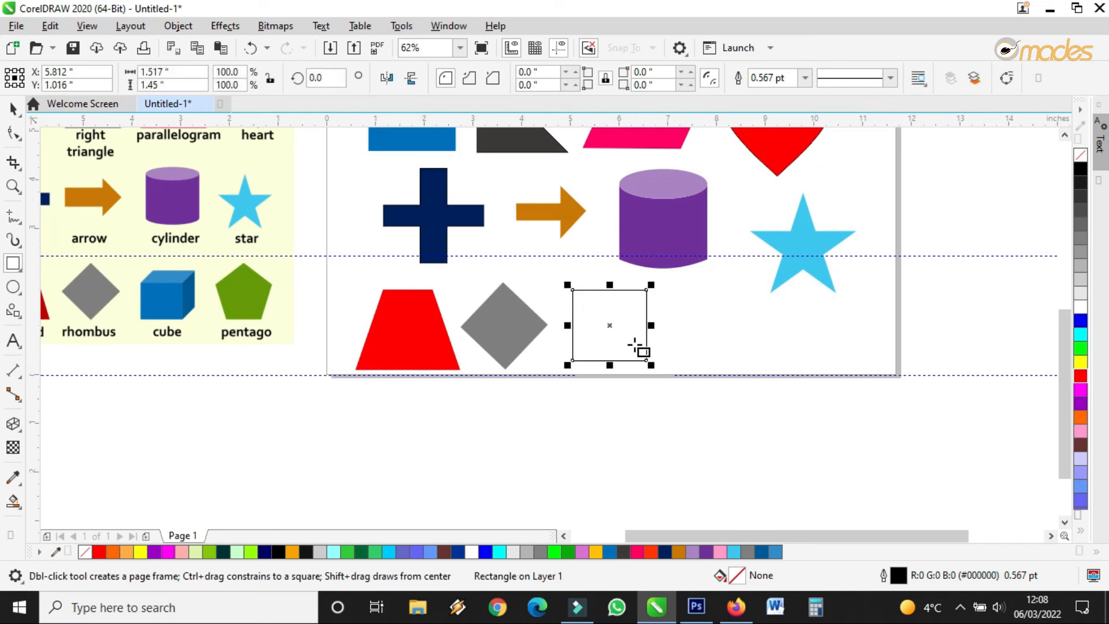
scroll(631, 350, up, 2)
click(17, 107)
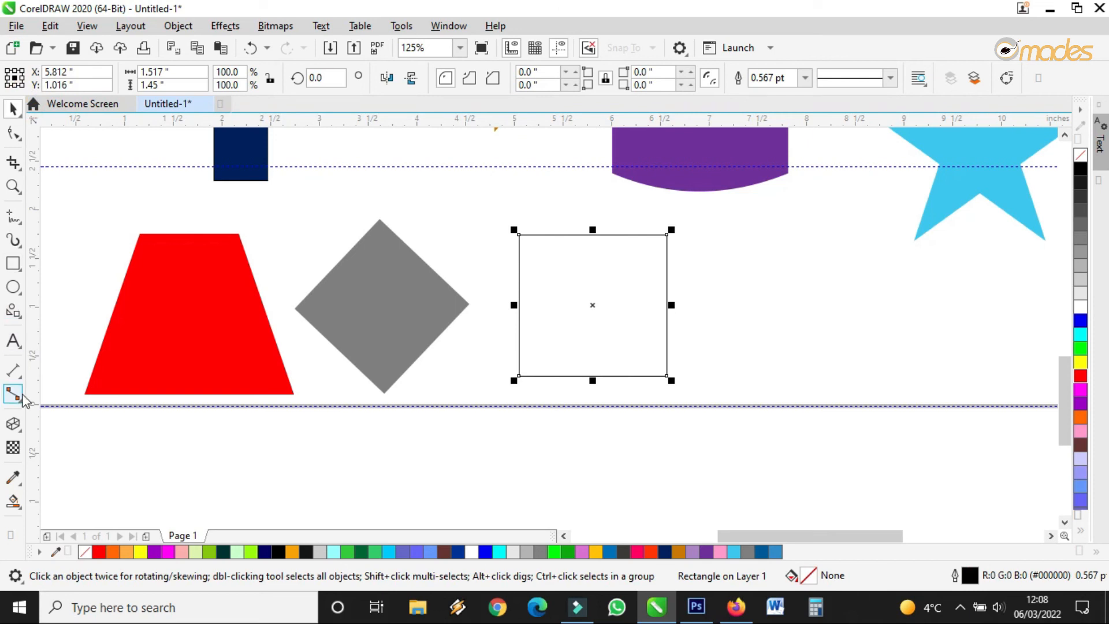
click(13, 424)
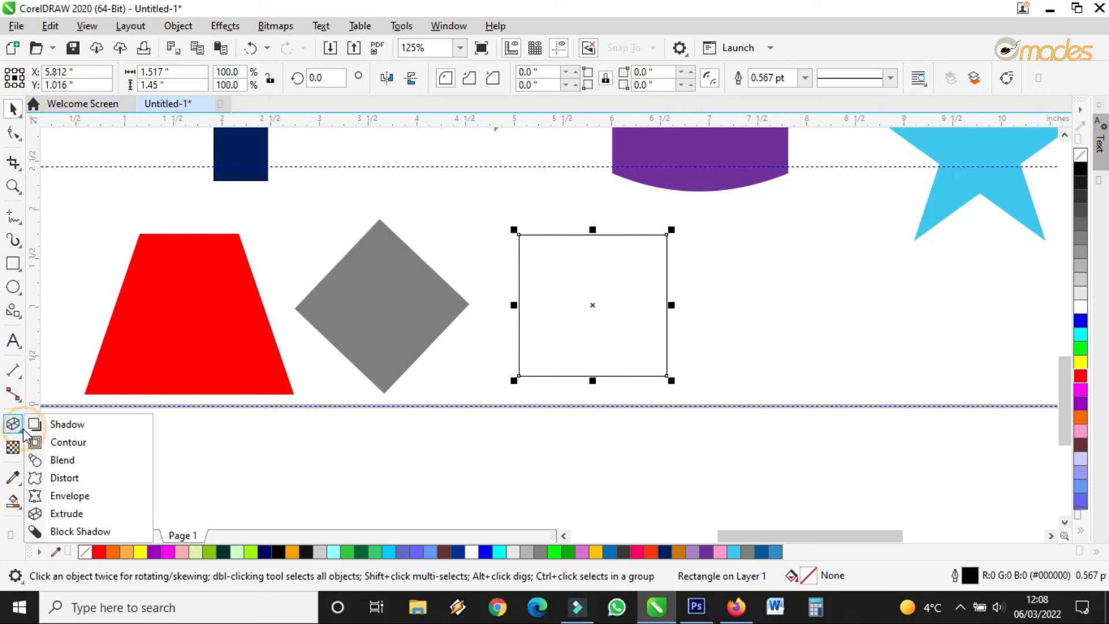
click(45, 514)
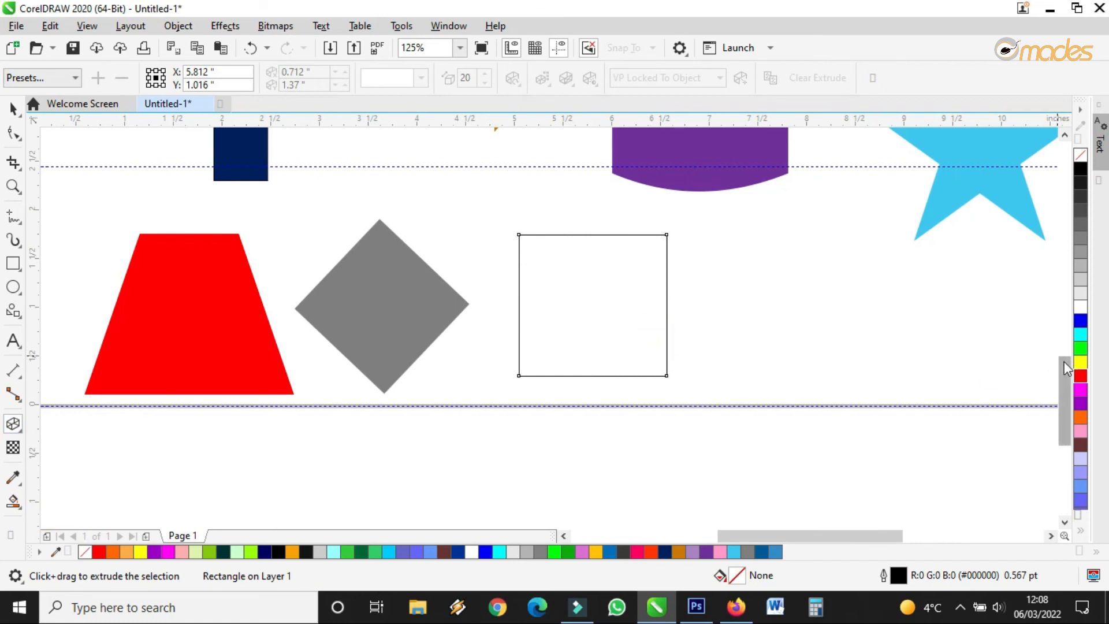
click(1079, 376)
Step: Try extruding the red rectangle toward the upper right, with the vanishing point at about 1.79 by 1.4 inches
drag(602, 318, 767, 169)
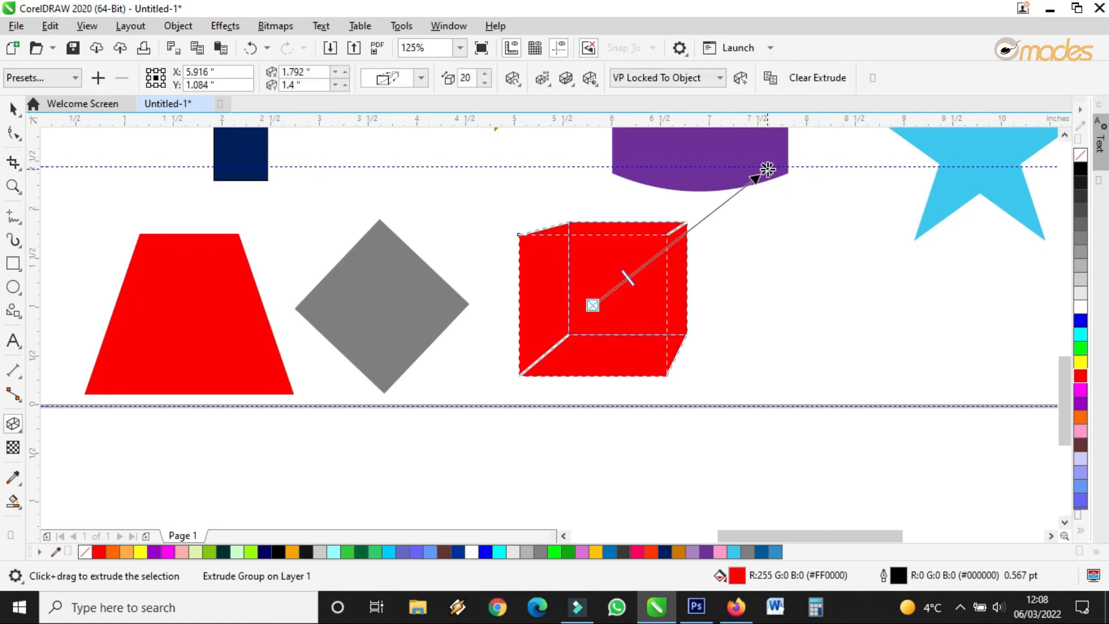
click(13, 108)
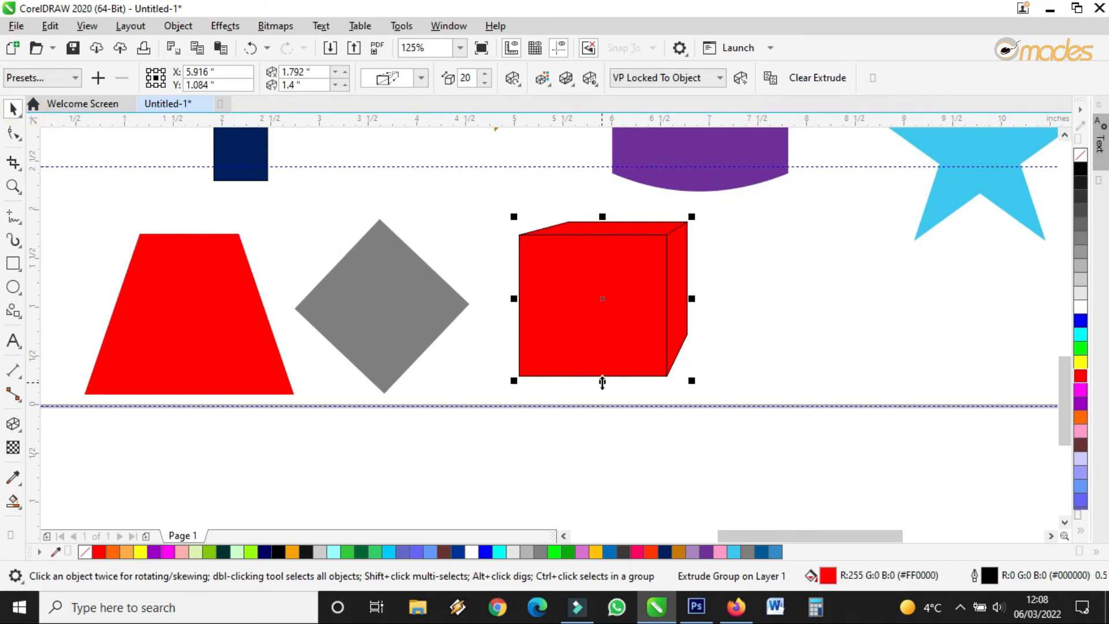
click(250, 48)
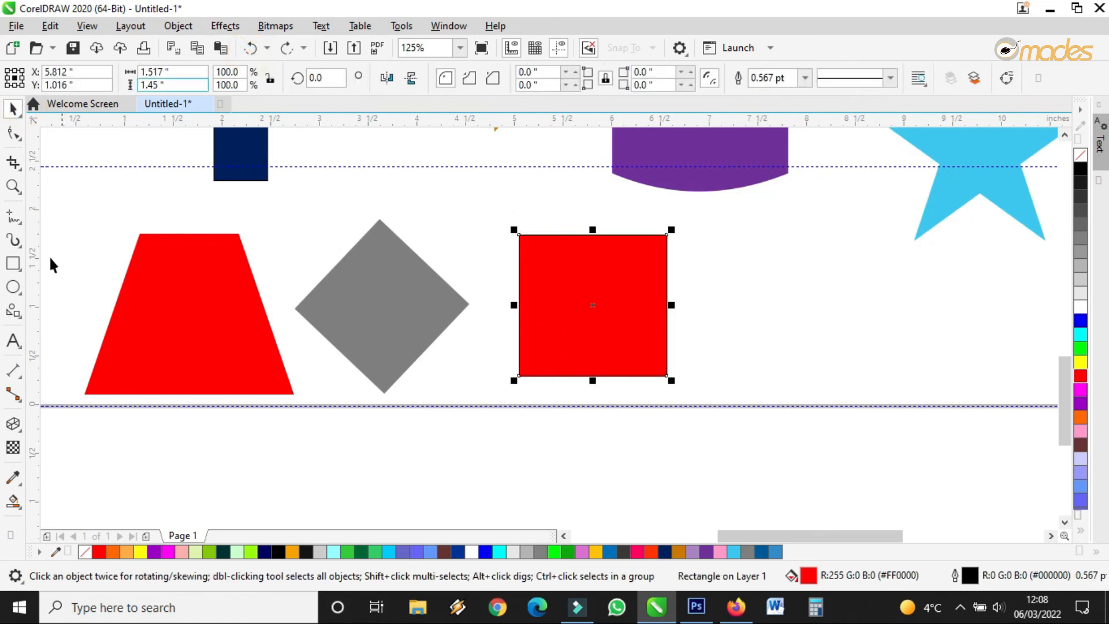
Step: Extrude the red rectangle toward the upper right at depth 20, with the vanishing point at about 1.63 by 1.53 inches
click(13, 423)
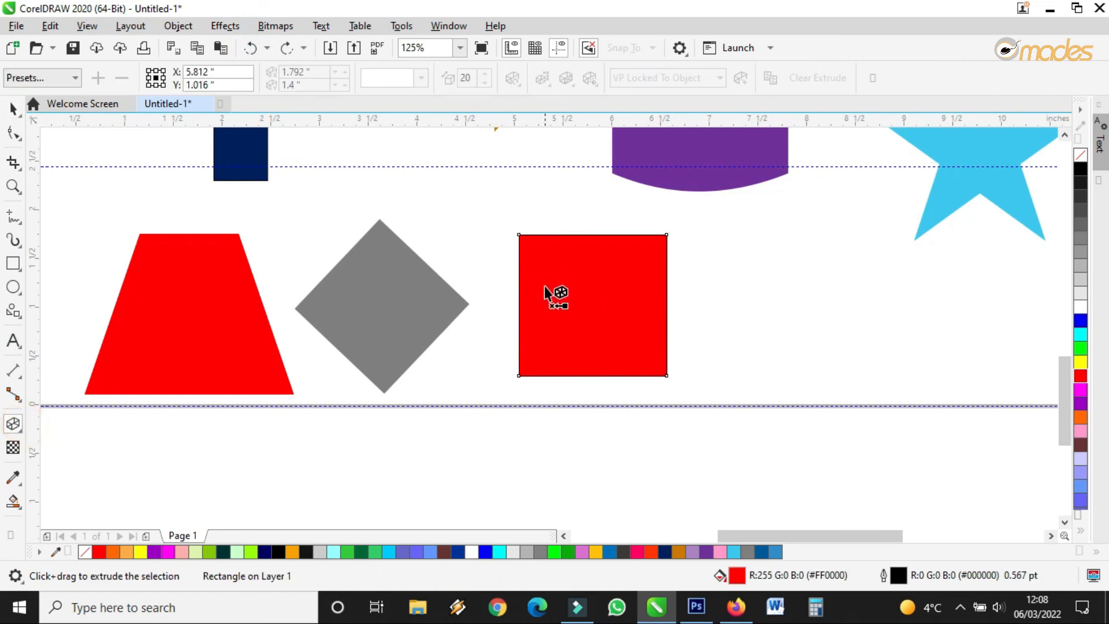
drag(567, 326, 751, 157)
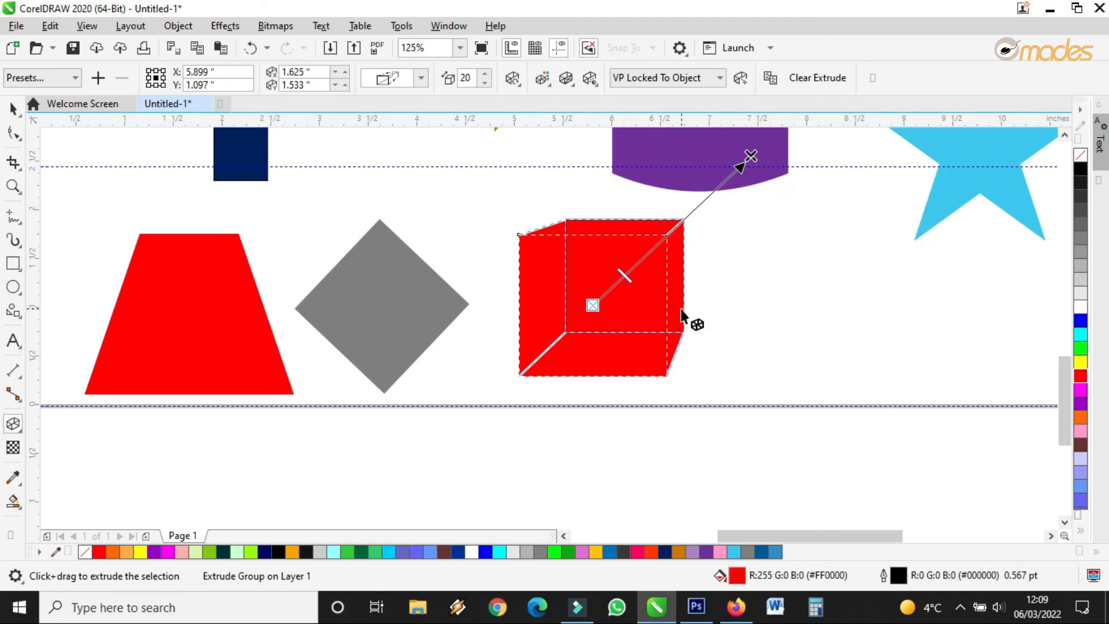
click(12, 110)
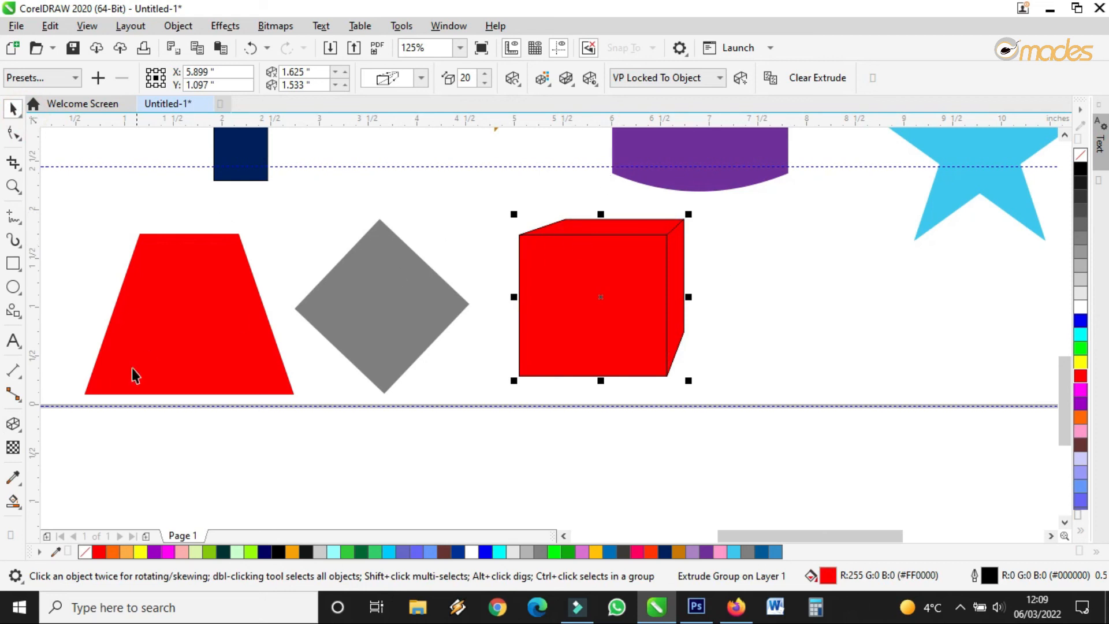
Step: Break the red cube's extrude group apart into separate objects
click(12, 427)
right_click(602, 251)
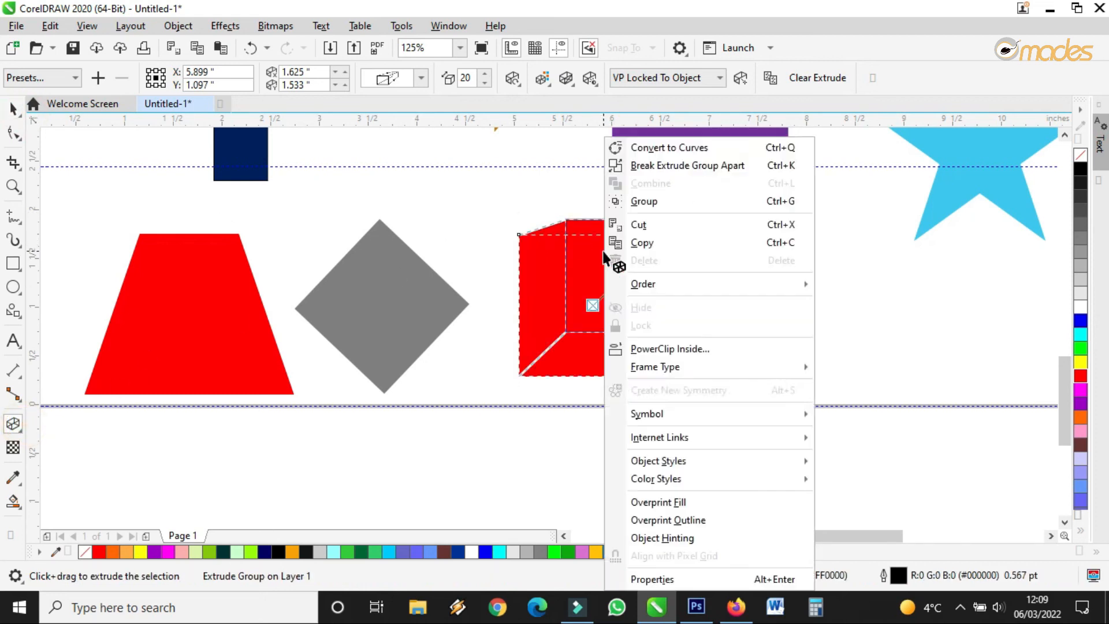
click(673, 167)
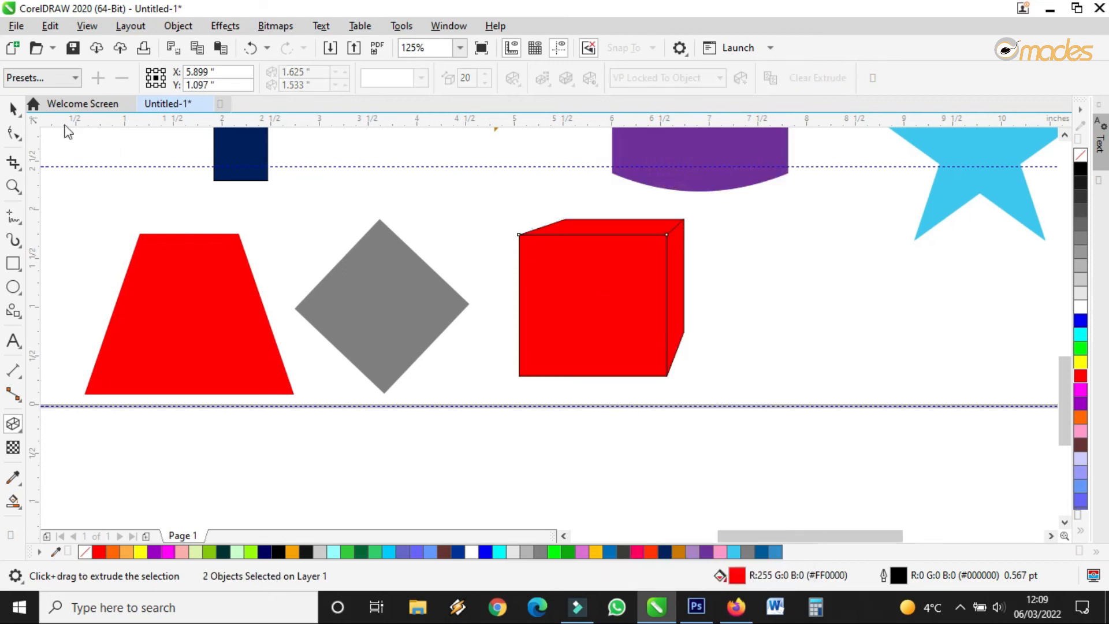
click(12, 110)
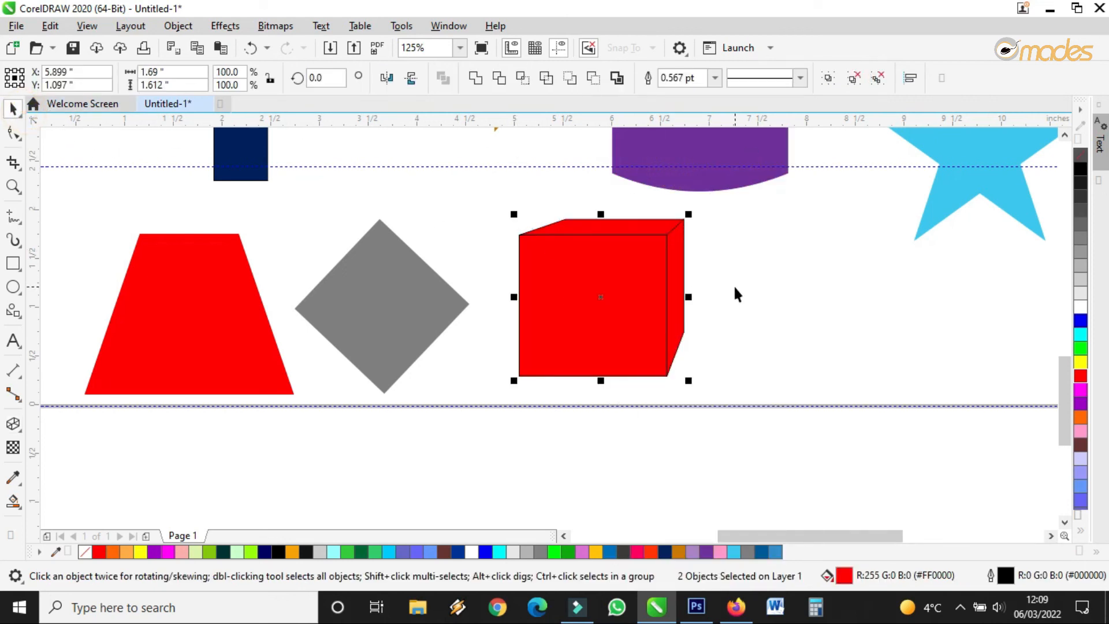
click(14, 477)
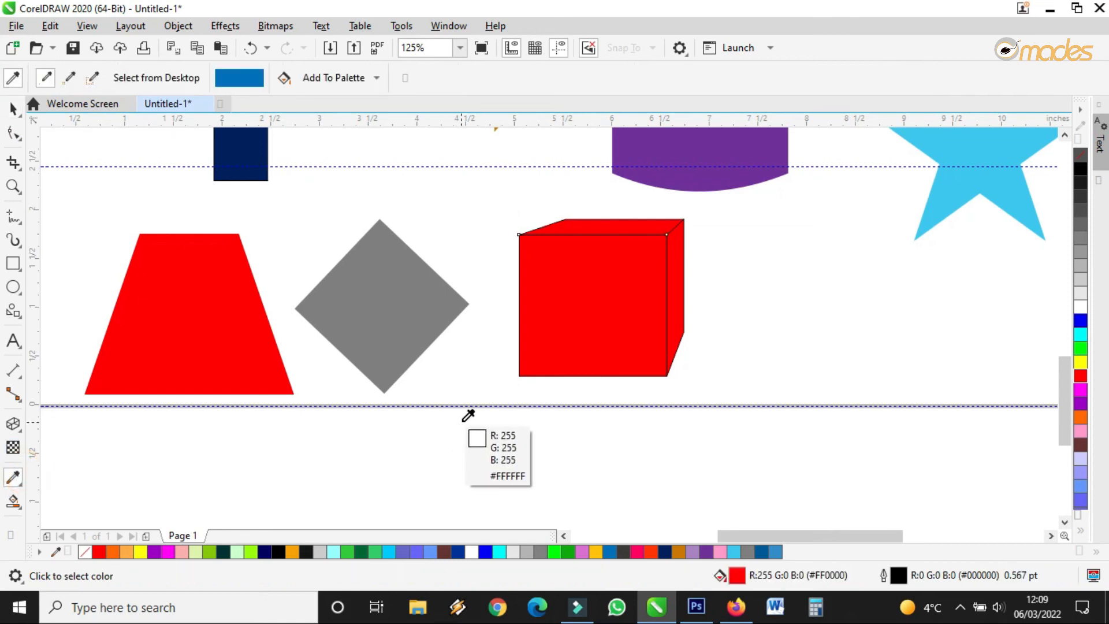
click(17, 106)
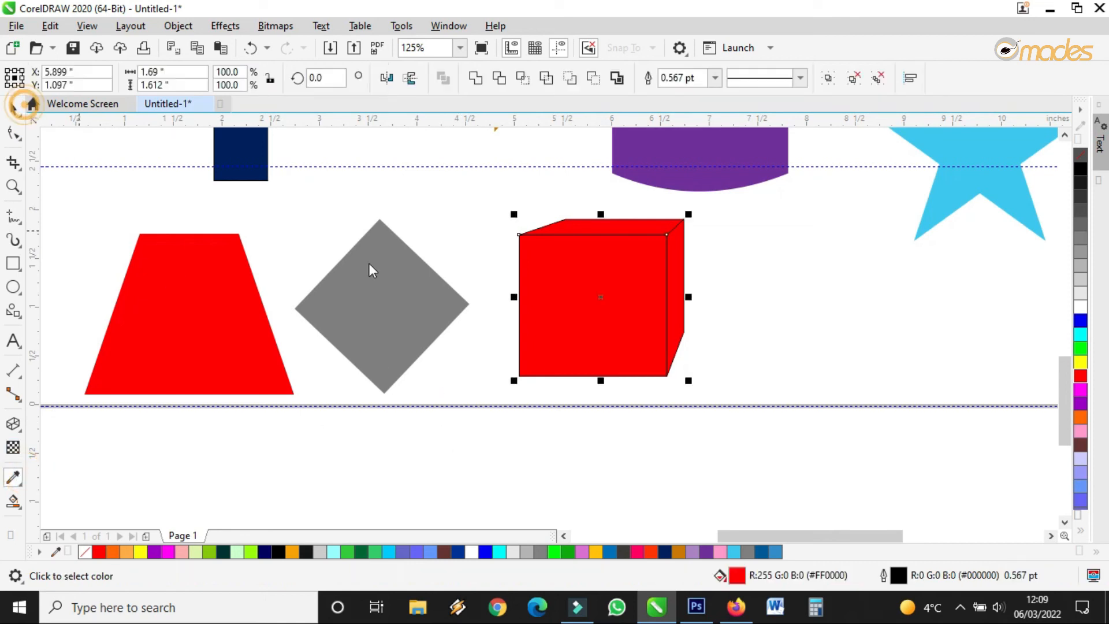
Step: Ungroup the red cube so its faces are separate objects
click(855, 79)
click(734, 290)
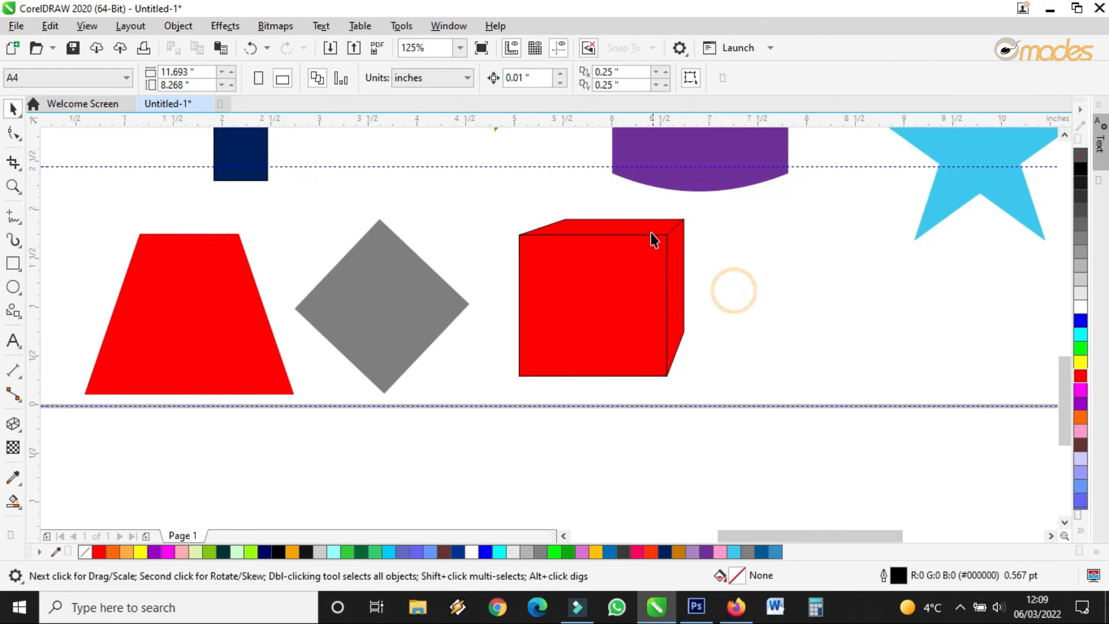
Step: Try moving the red cube's top face up and away from the cube, and undo the move
drag(653, 239, 617, 205)
click(673, 244)
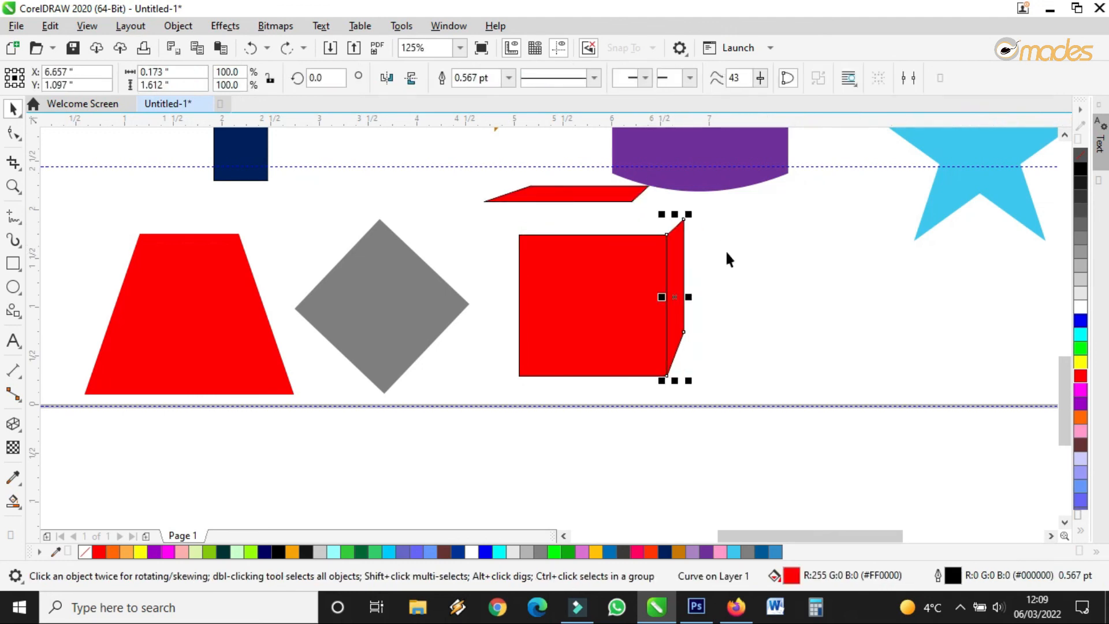
key(ctrl+z)
click(760, 250)
Step: Sample the light blue of the reference cube's top face and apply it to the red cube's top face
scroll(671, 289, down, 2)
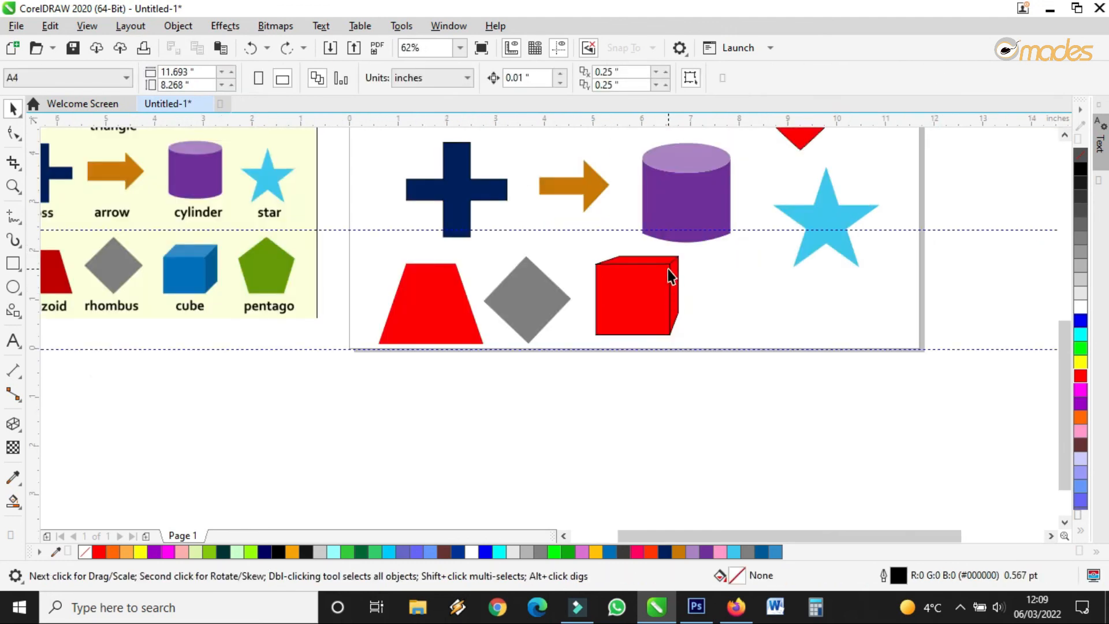
click(13, 477)
click(183, 246)
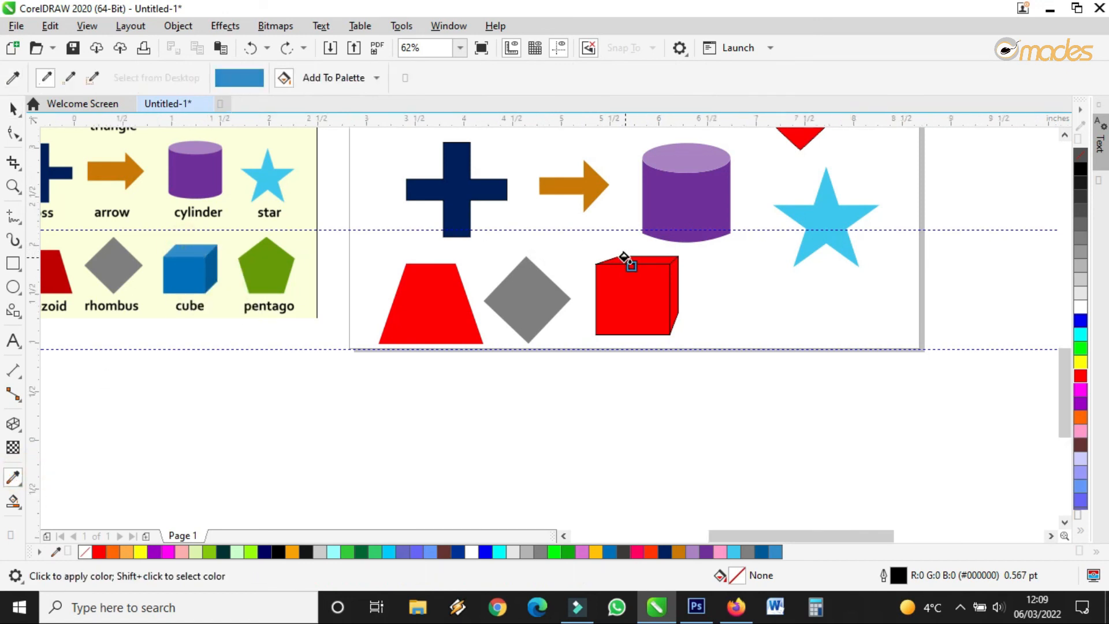
scroll(624, 258, up, 3)
click(624, 257)
scroll(615, 260, down, 3)
Step: Sample the dark blue of the reference cube's side face and apply it to the drawn cube's side face
click(12, 108)
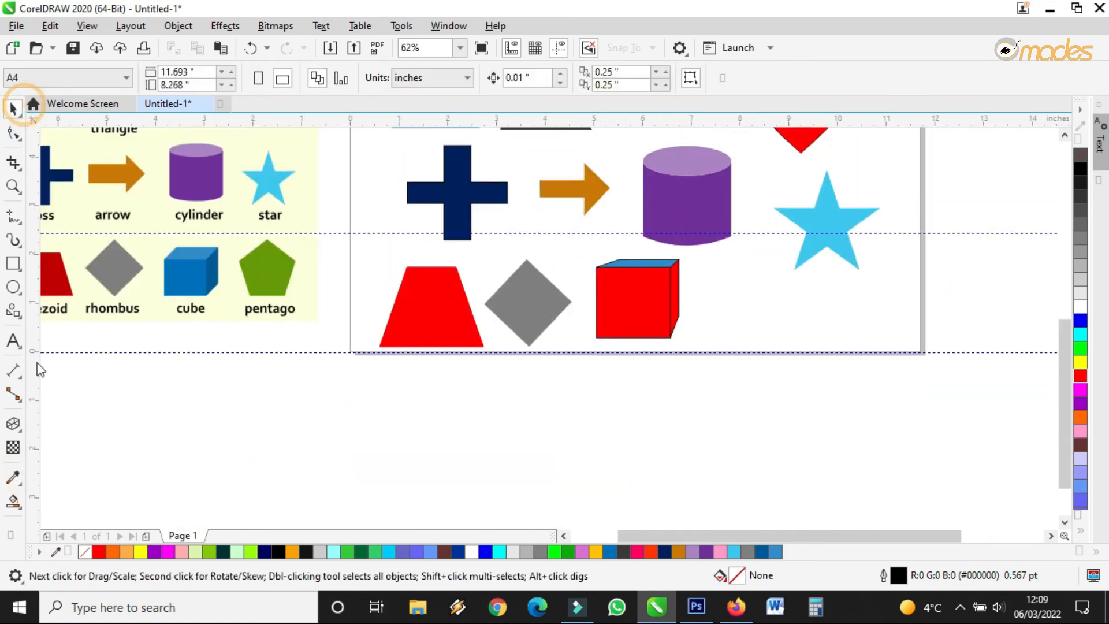
click(12, 477)
click(219, 257)
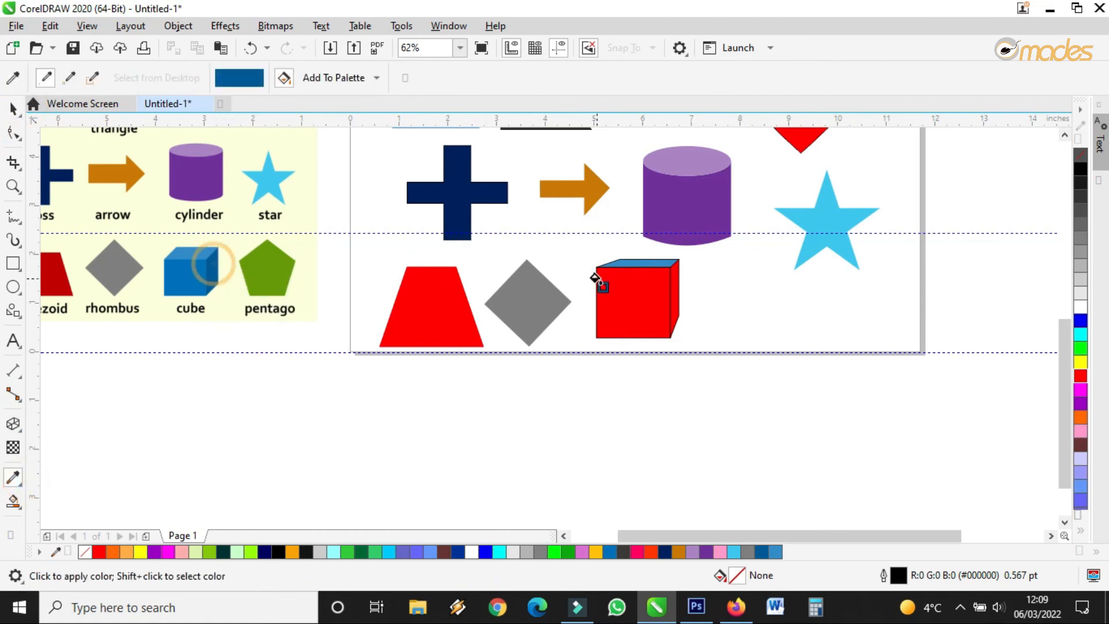
scroll(635, 289, up, 5)
click(576, 305)
scroll(678, 334, down, 5)
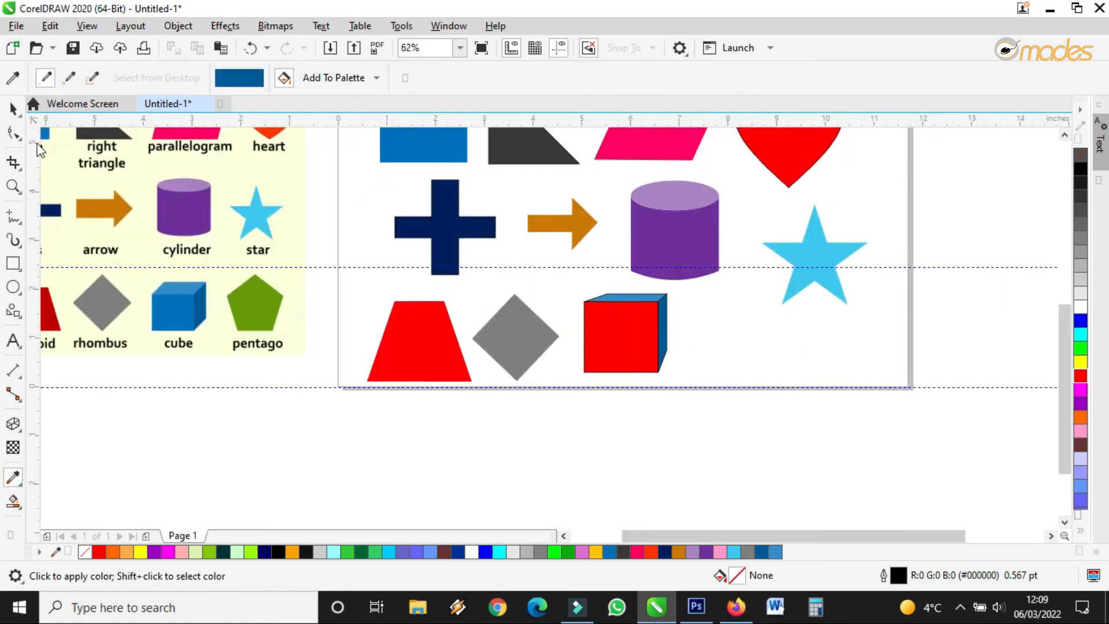
Step: Sample the medium blue of the reference cube's front face and apply it to the drawn cube's red front face
click(13, 108)
click(22, 473)
click(167, 297)
click(590, 315)
click(18, 111)
Step: Select all three faces of the blue cube and set their outline width to None
drag(564, 397, 695, 268)
scroll(683, 271, up, 3)
click(704, 77)
click(714, 77)
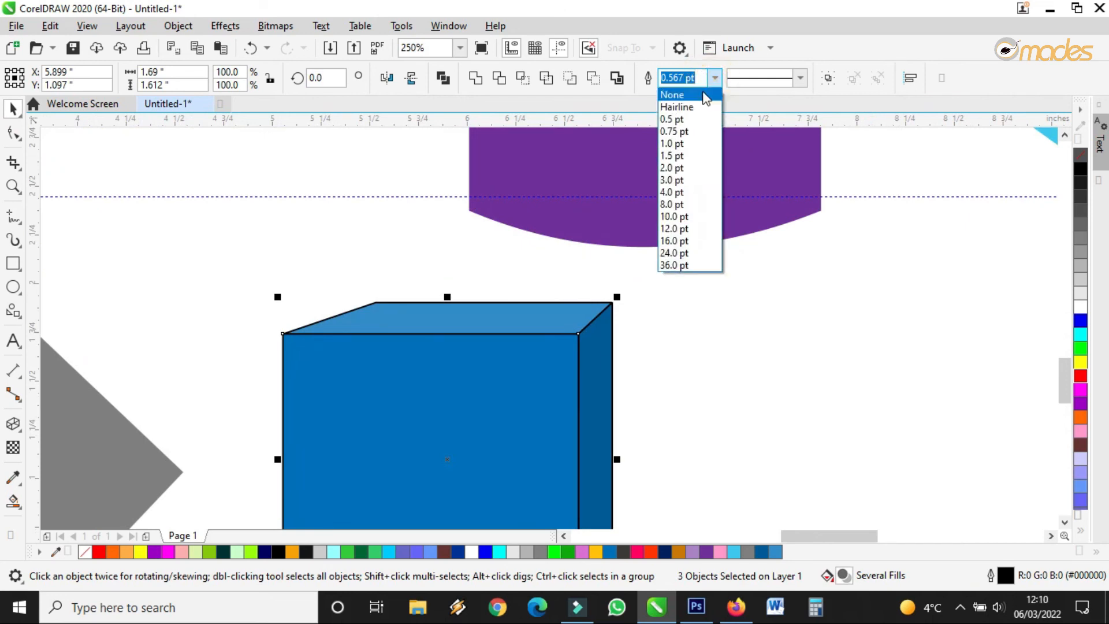
click(674, 99)
scroll(757, 400, down, 3)
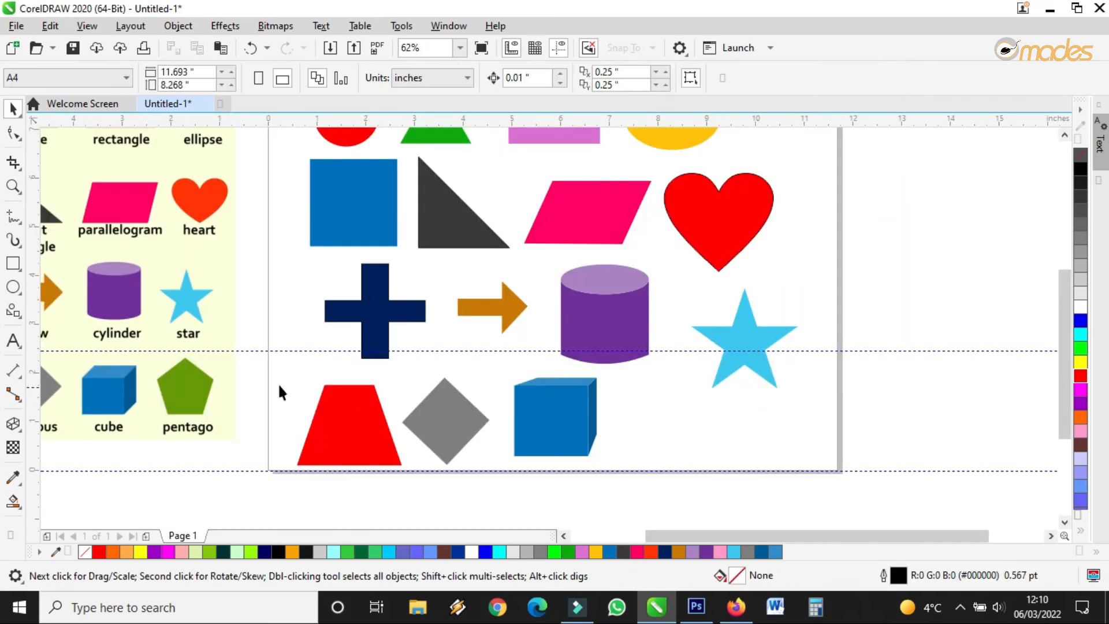
Step: Draw a five-sided polygon about 1.36 by 1.36 inches to the right of the blue cube
click(186, 396)
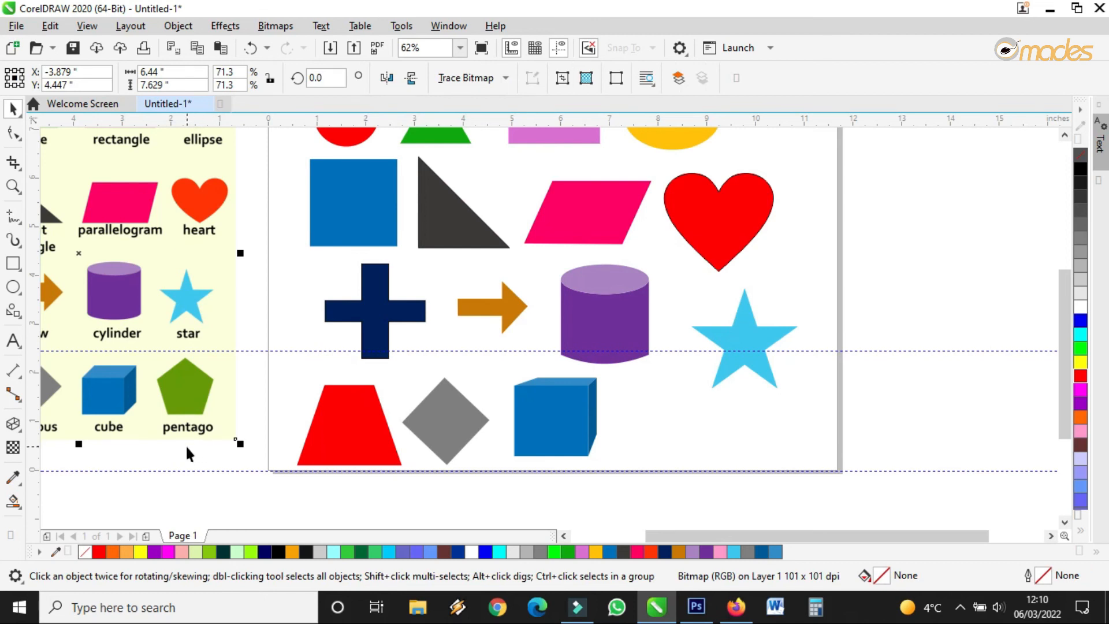
scroll(186, 438, up, 3)
scroll(216, 408, down, 3)
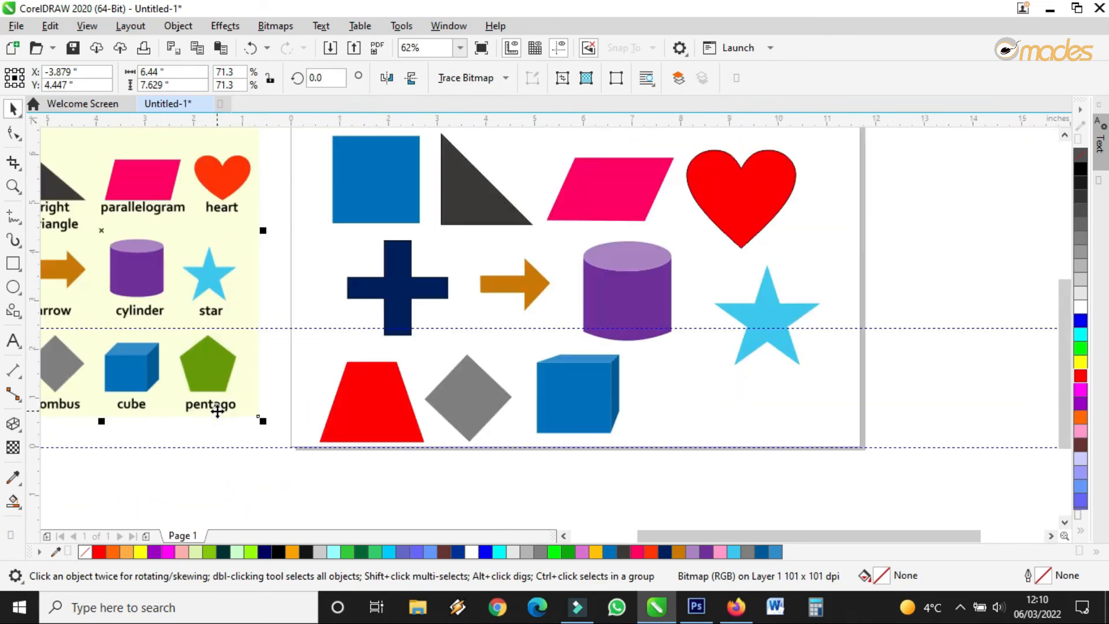
scroll(218, 417, up, 4)
scroll(259, 387, down, 4)
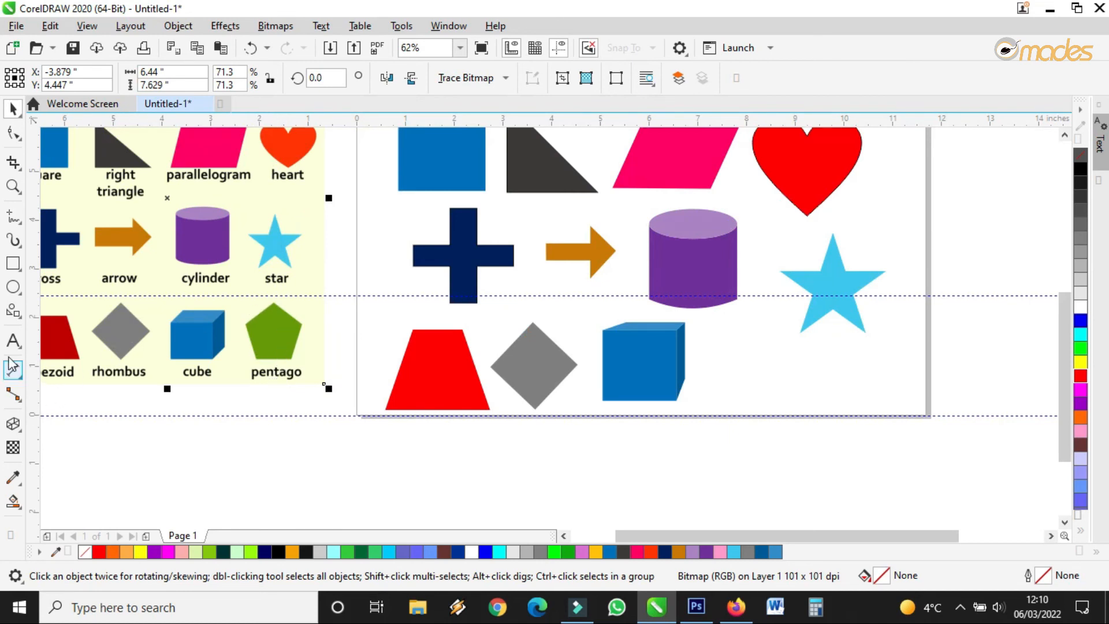
click(14, 312)
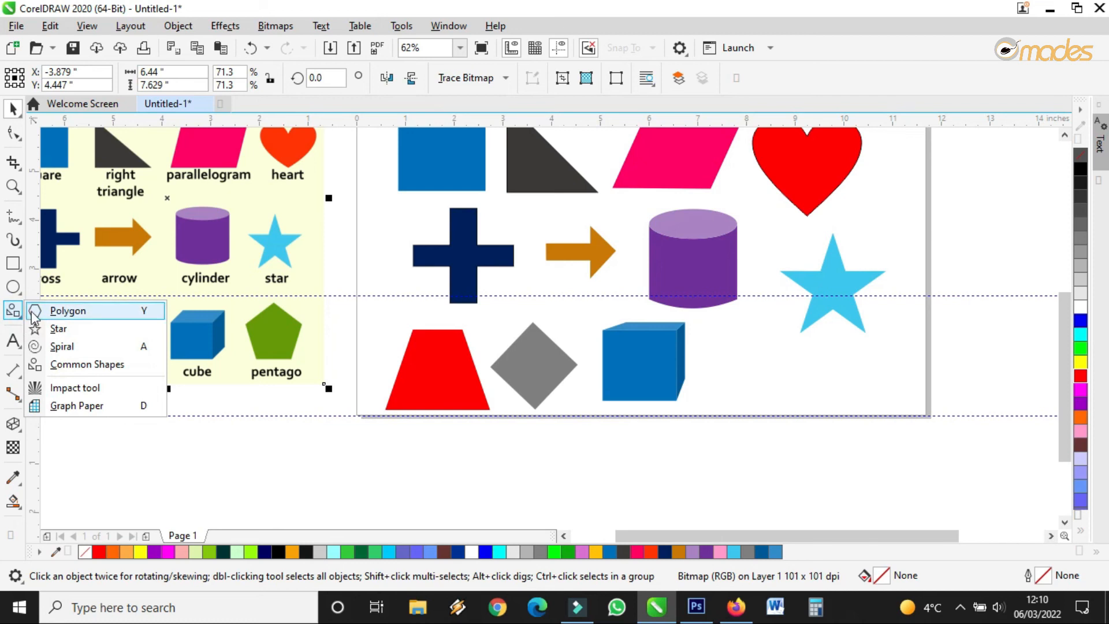
click(50, 311)
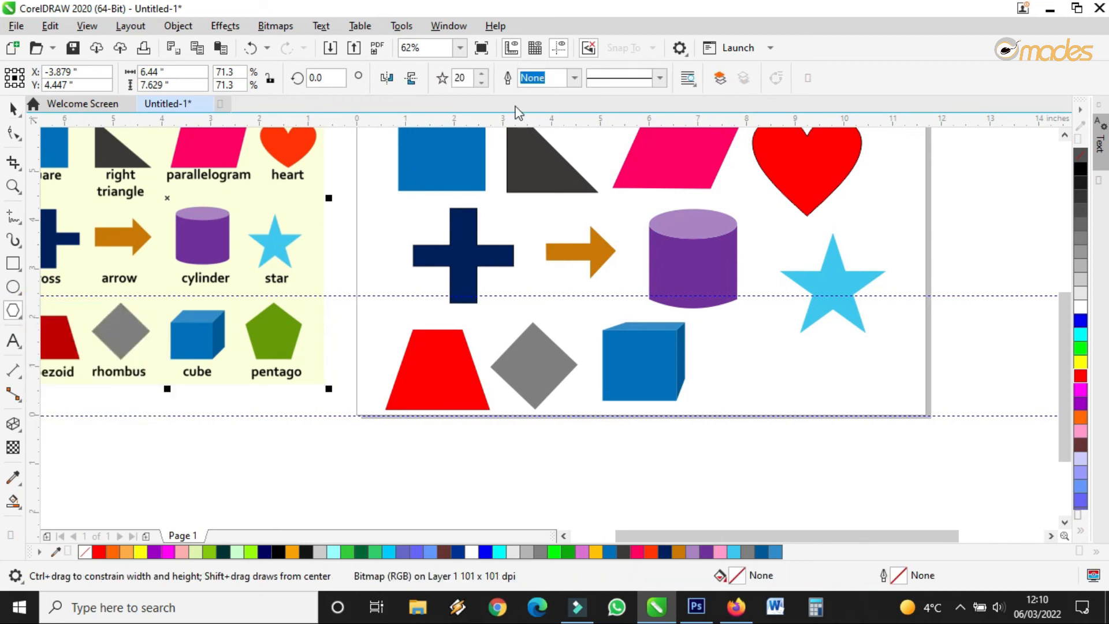
double_click(466, 77)
text(5)
drag(756, 338, 766, 379)
click(13, 109)
scroll(821, 377, up, 2)
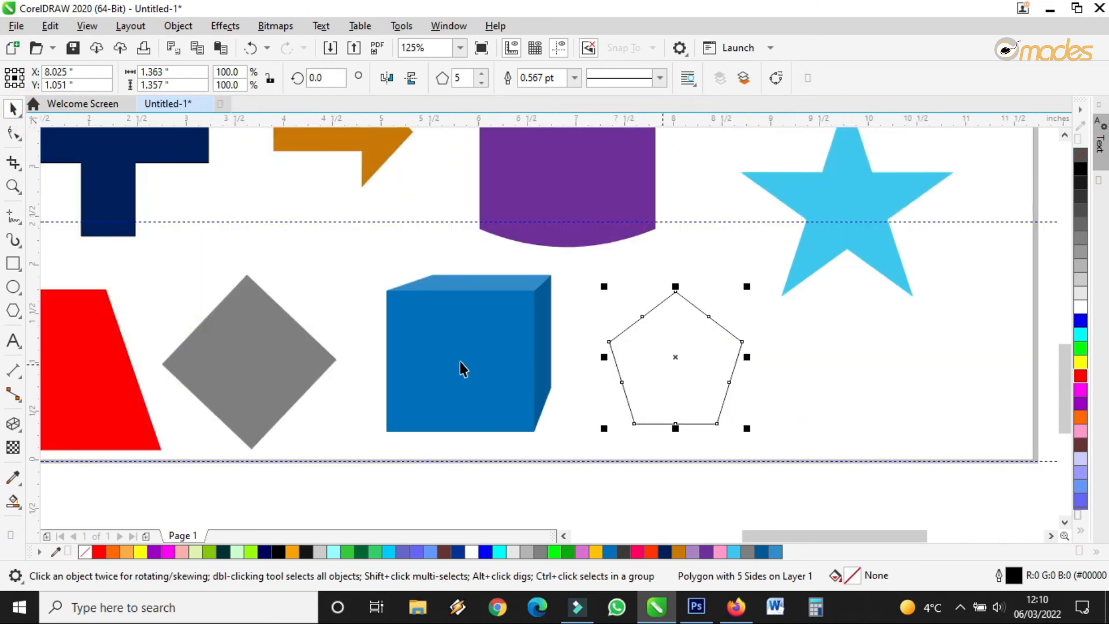
Step: Draw a closed pentagon about 1.43 by 1.23 inches below the star with straight freehand lines
click(13, 216)
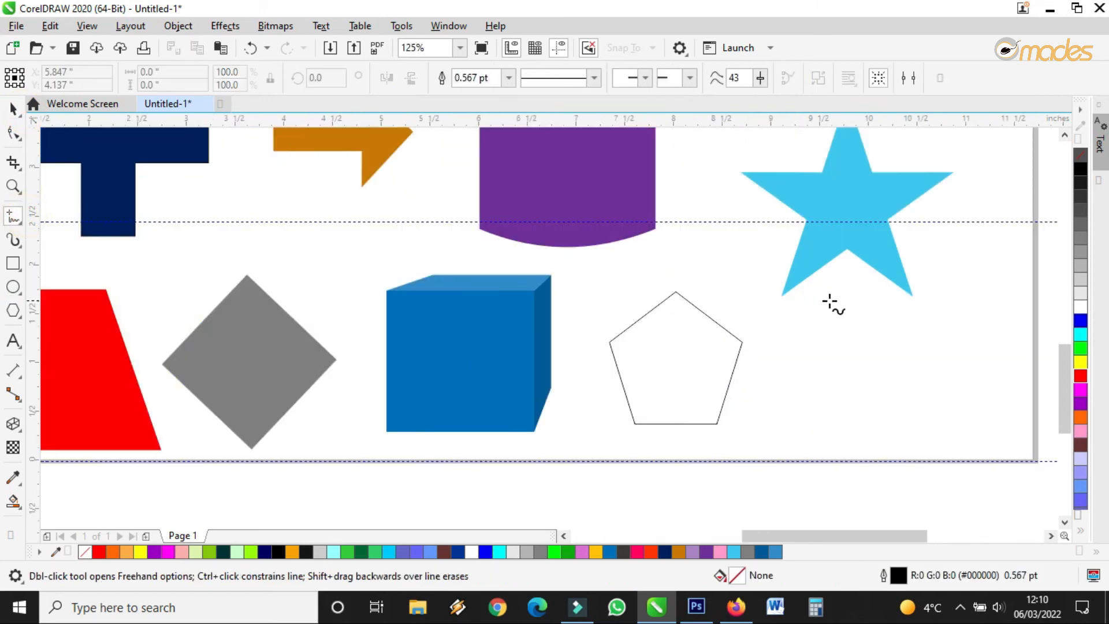
click(847, 290)
double_click(802, 331)
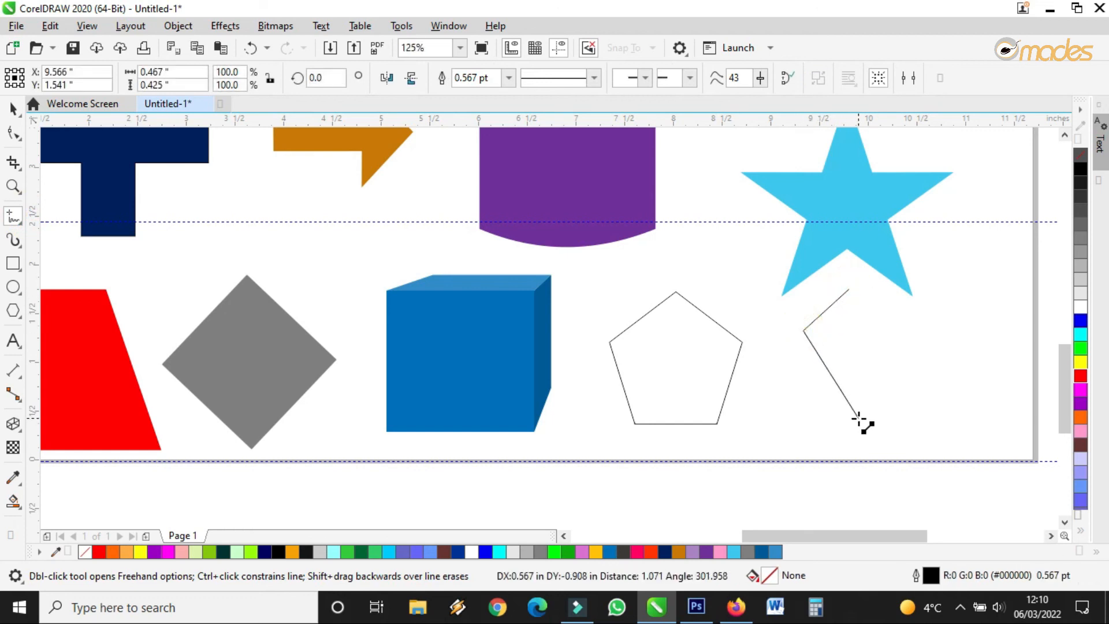
double_click(845, 406)
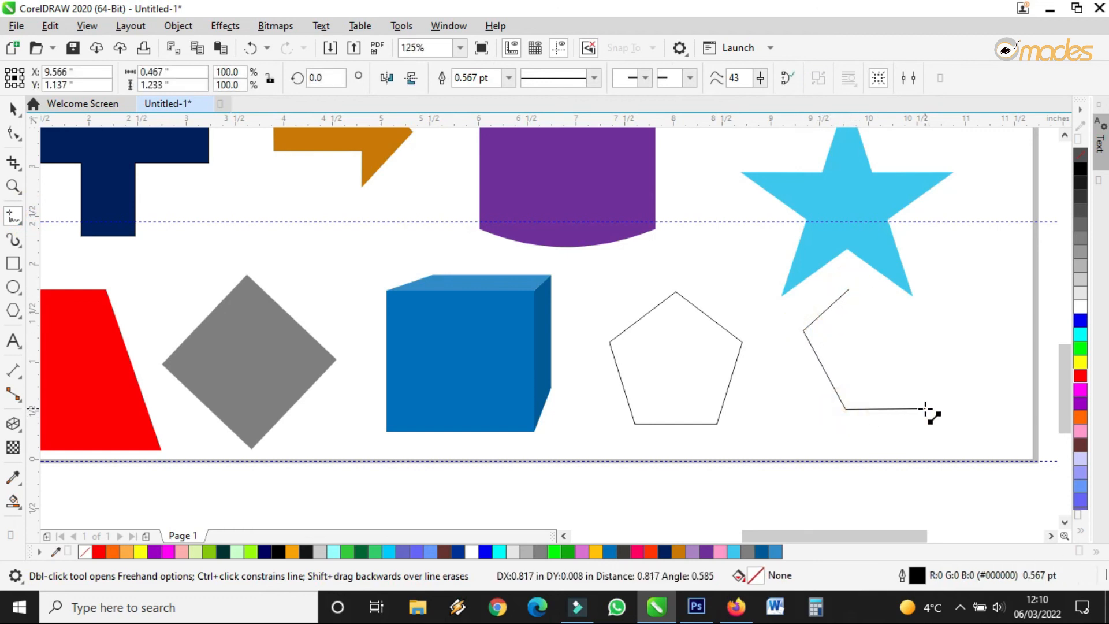
double_click(922, 408)
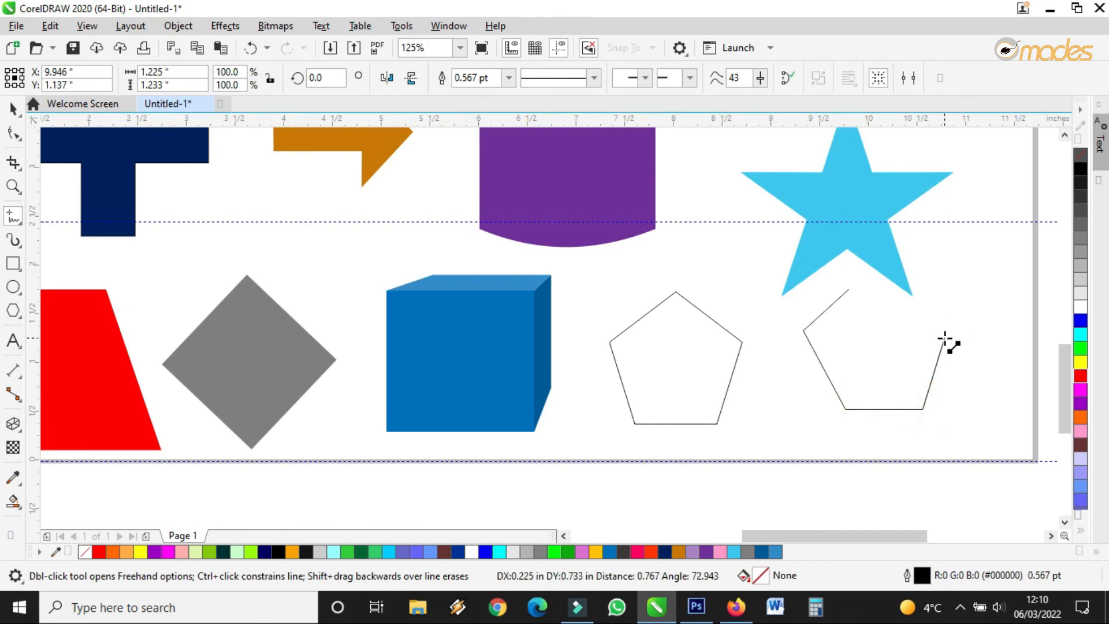
double_click(942, 338)
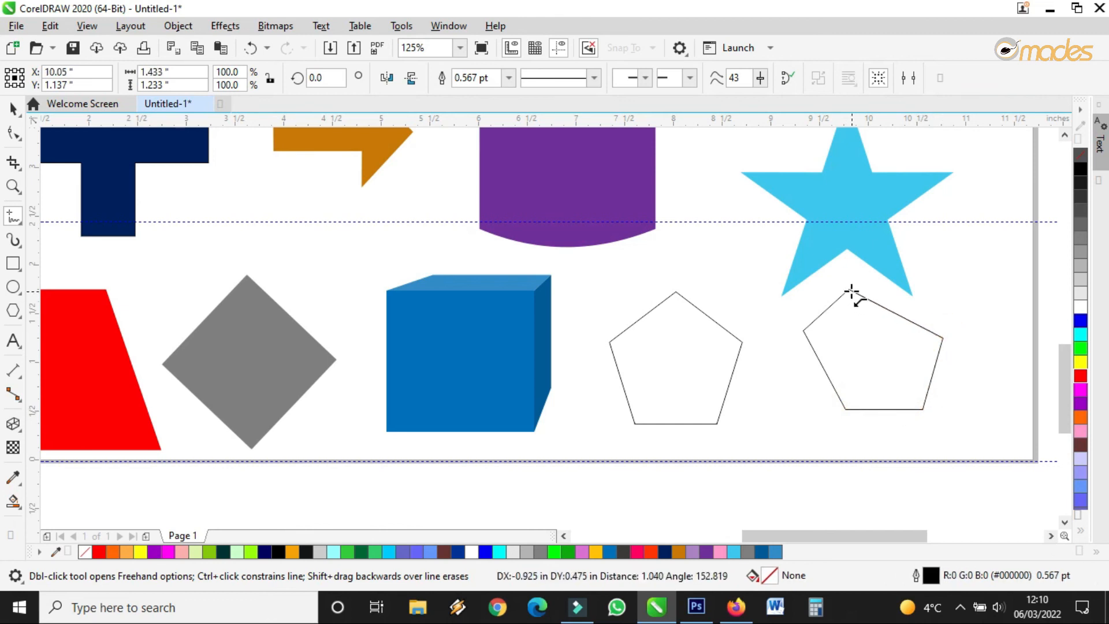
click(848, 291)
Step: Shift the top and side nodes of the freehand pentagon to make it more regular, and delete the shape
click(12, 133)
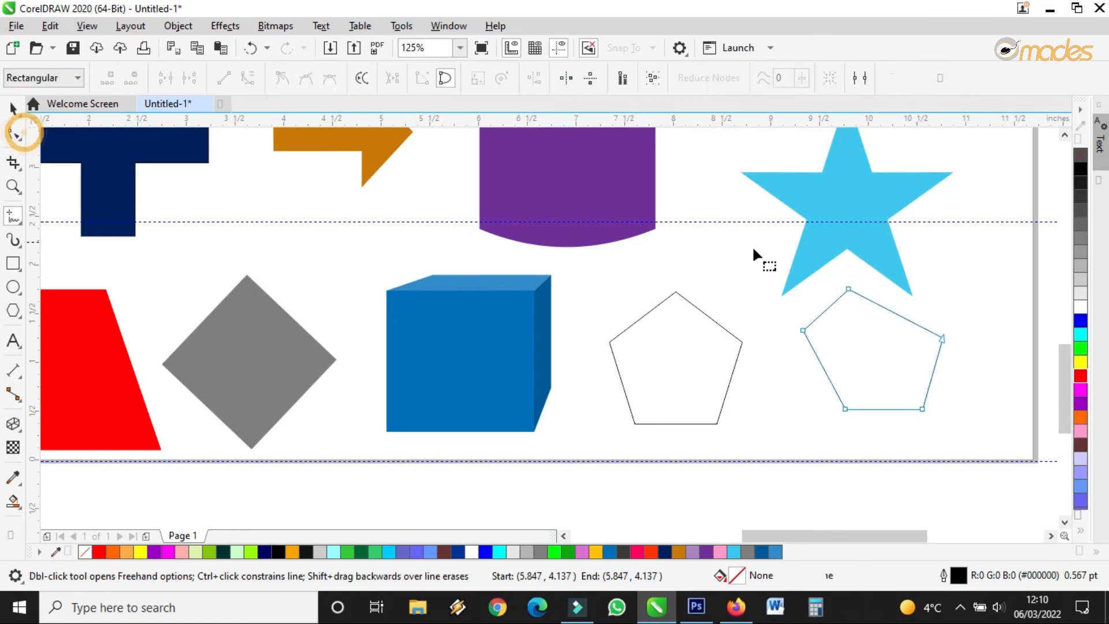
drag(864, 291, 883, 286)
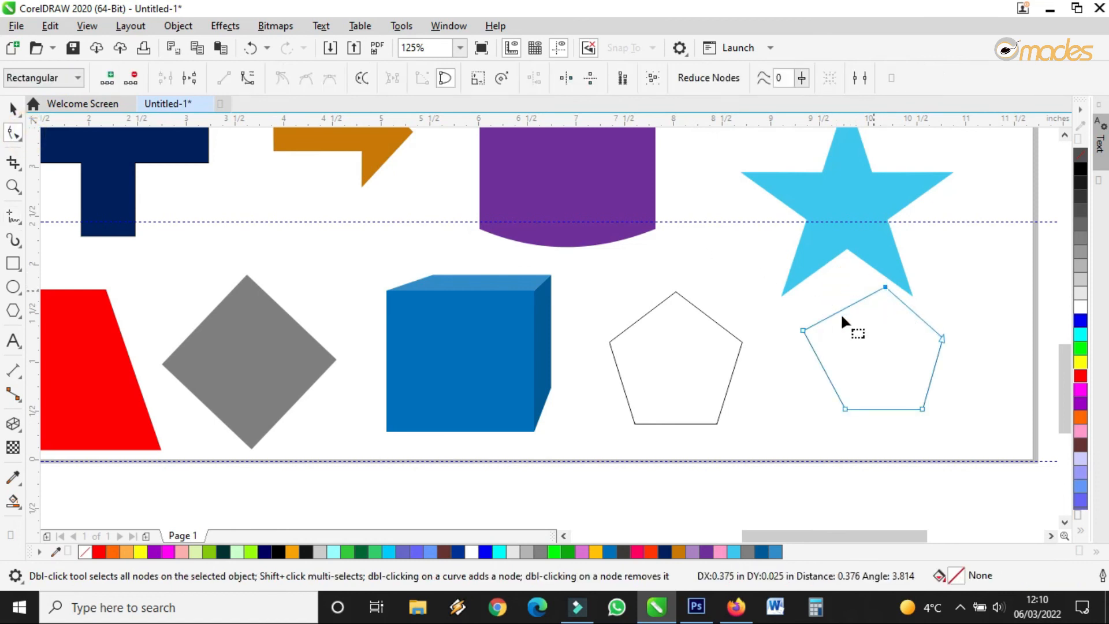
drag(802, 329, 817, 331)
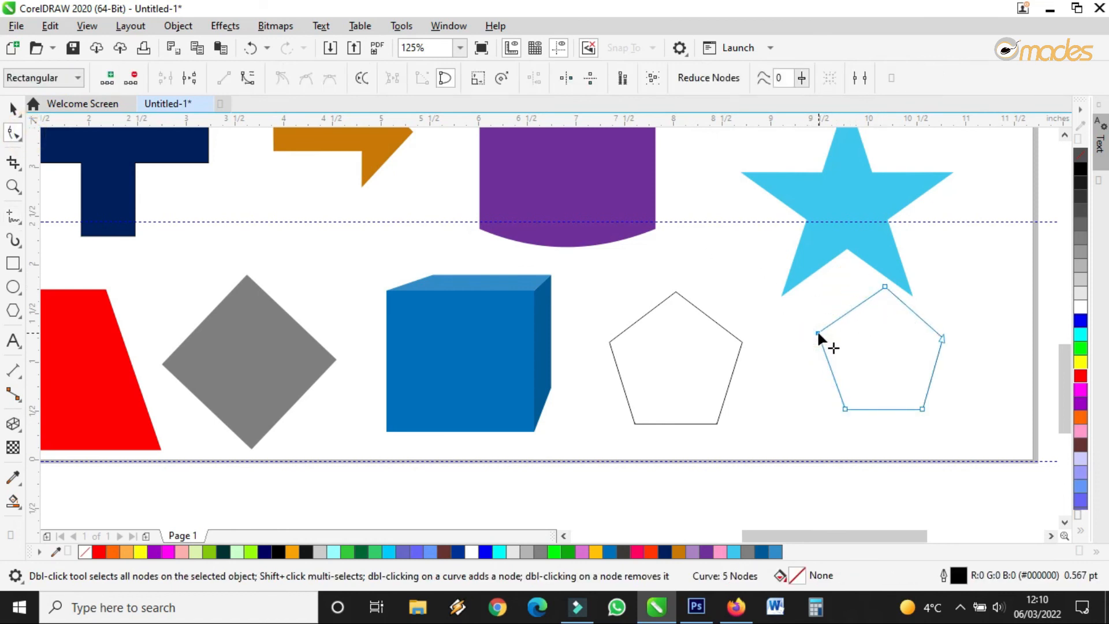
drag(939, 336, 941, 337)
drag(818, 332, 824, 333)
drag(884, 287, 881, 286)
click(12, 108)
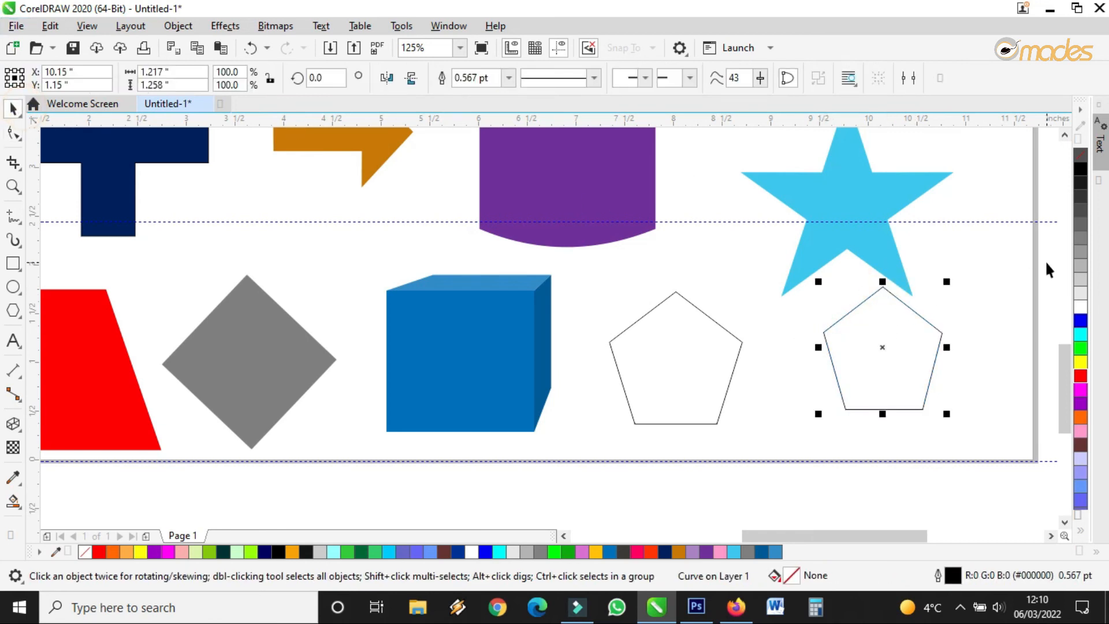
key(Delete)
Step: Fill the five-sided polygon red and move it directly below the star
click(739, 341)
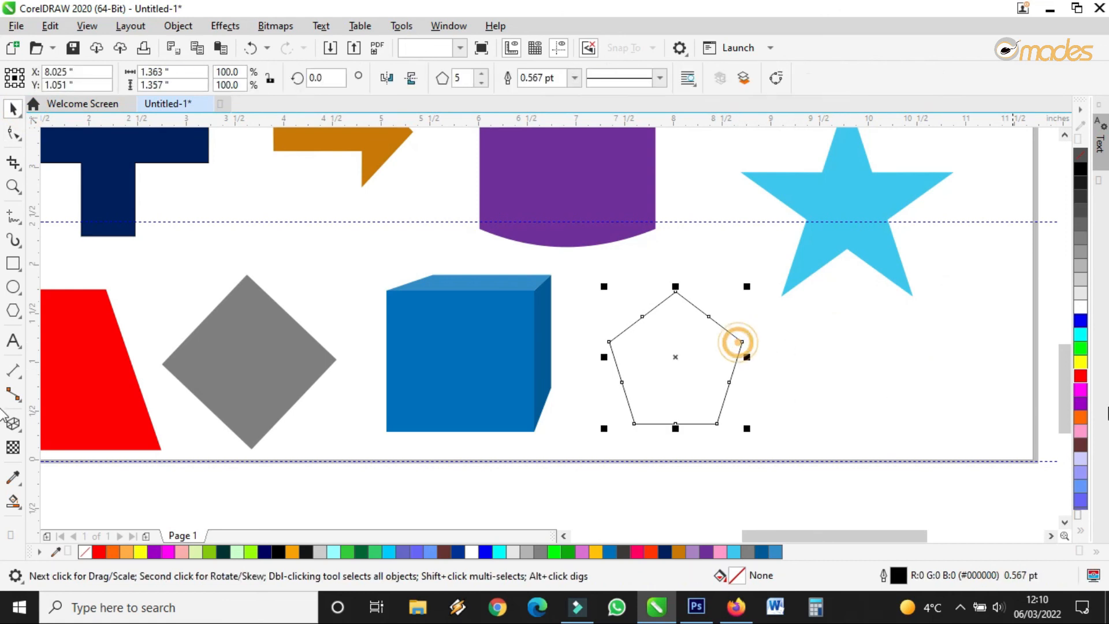
click(1079, 375)
scroll(864, 398, down, 2)
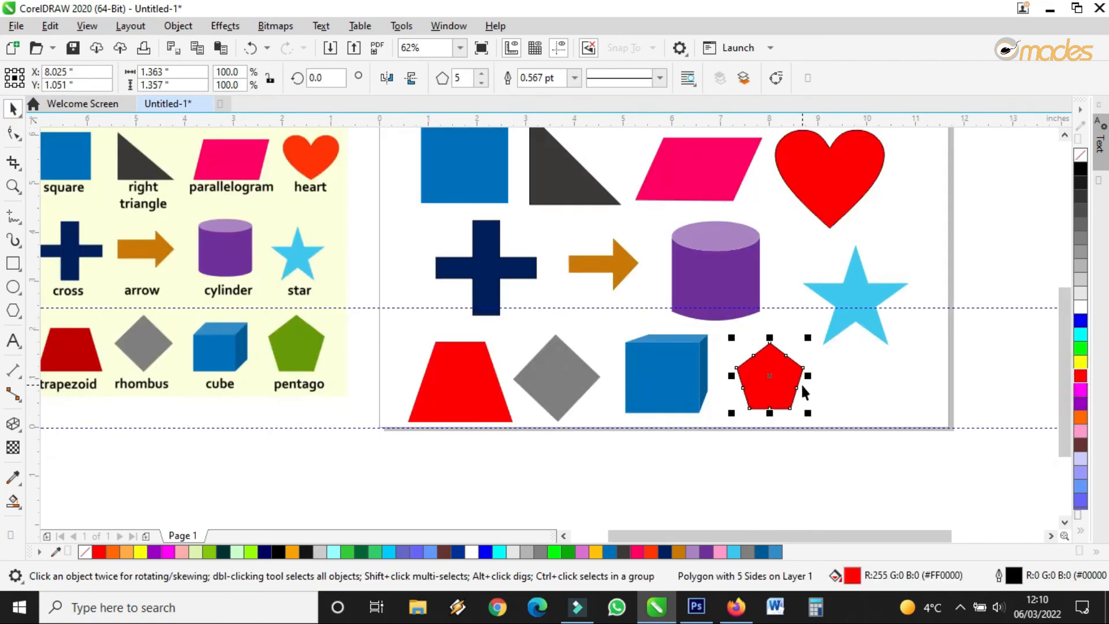
scroll(804, 392, down, 2)
scroll(801, 379, up, 2)
drag(776, 383, 857, 381)
Step: Recolor the pentagon with the green sampled from the reference pentagon and remove its outline
click(12, 477)
click(298, 355)
click(850, 365)
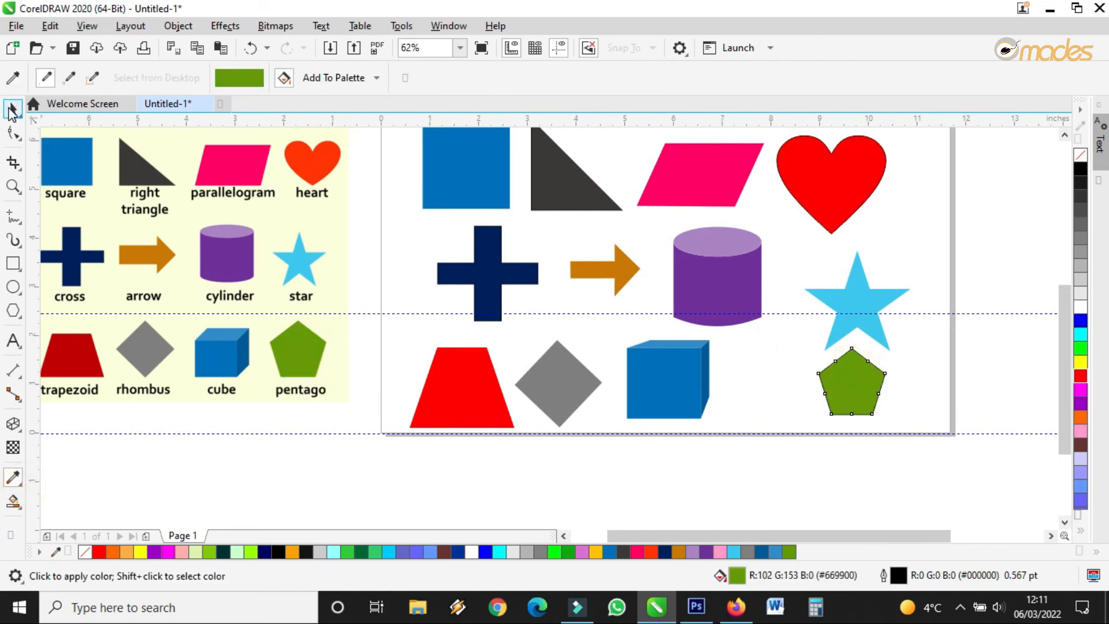
click(13, 107)
right_click(1084, 155)
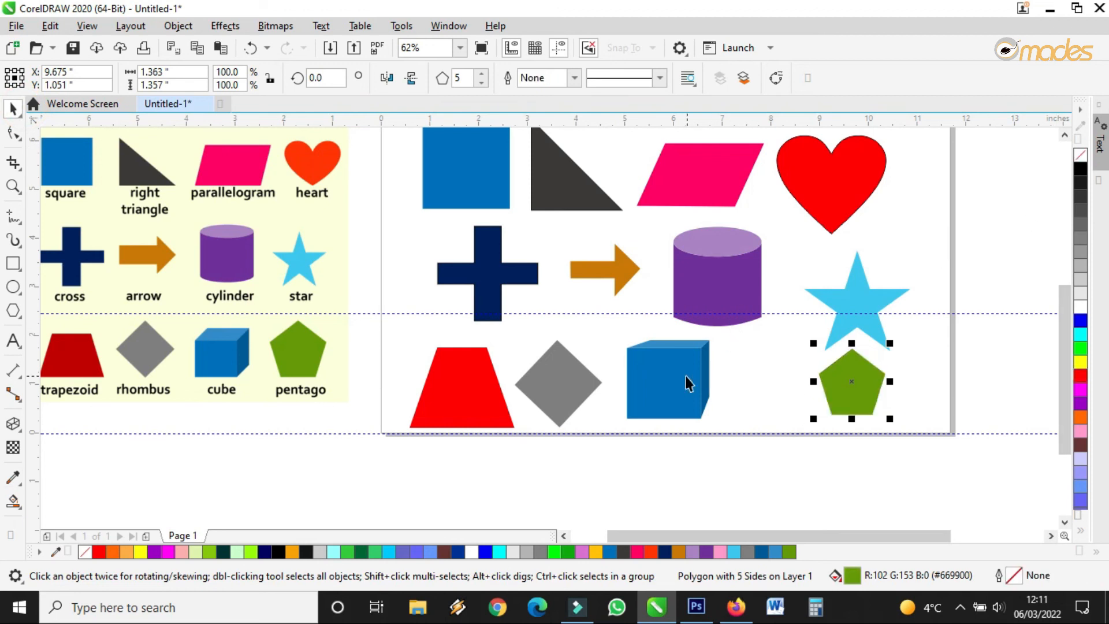
Step: Shift the whole blue cube and the gray rhombus to the right to even out the spacing in the bottom row
drag(584, 468, 701, 340)
drag(675, 379, 736, 381)
drag(591, 382, 629, 381)
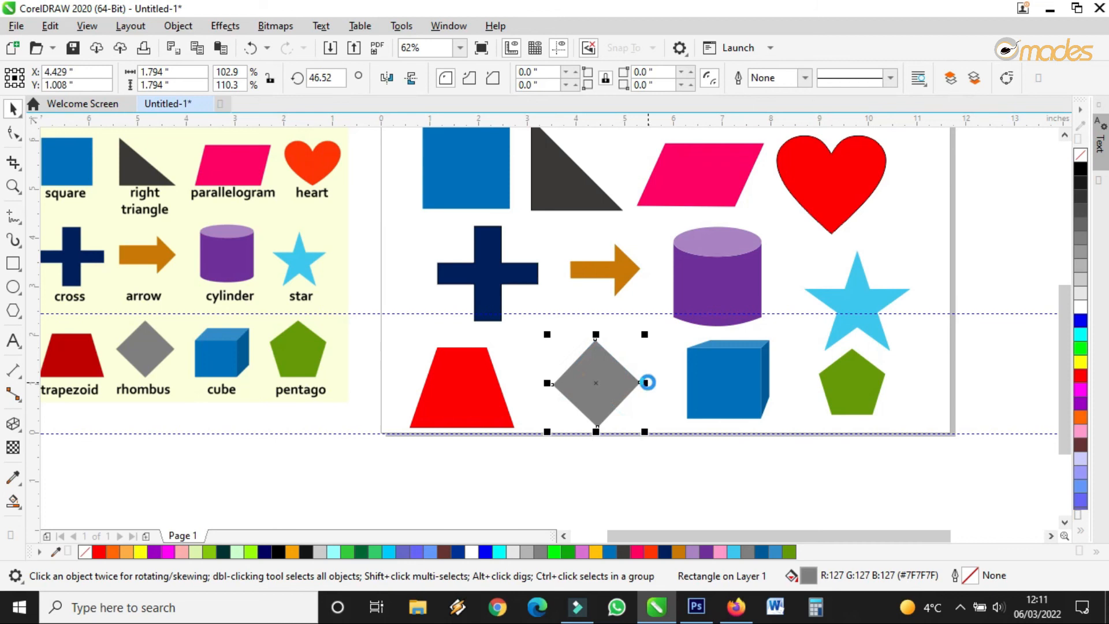
Step: Set the outline width of the red heart and the dark blue cross to None
scroll(648, 382, down, 2)
scroll(756, 279, up, 2)
click(752, 269)
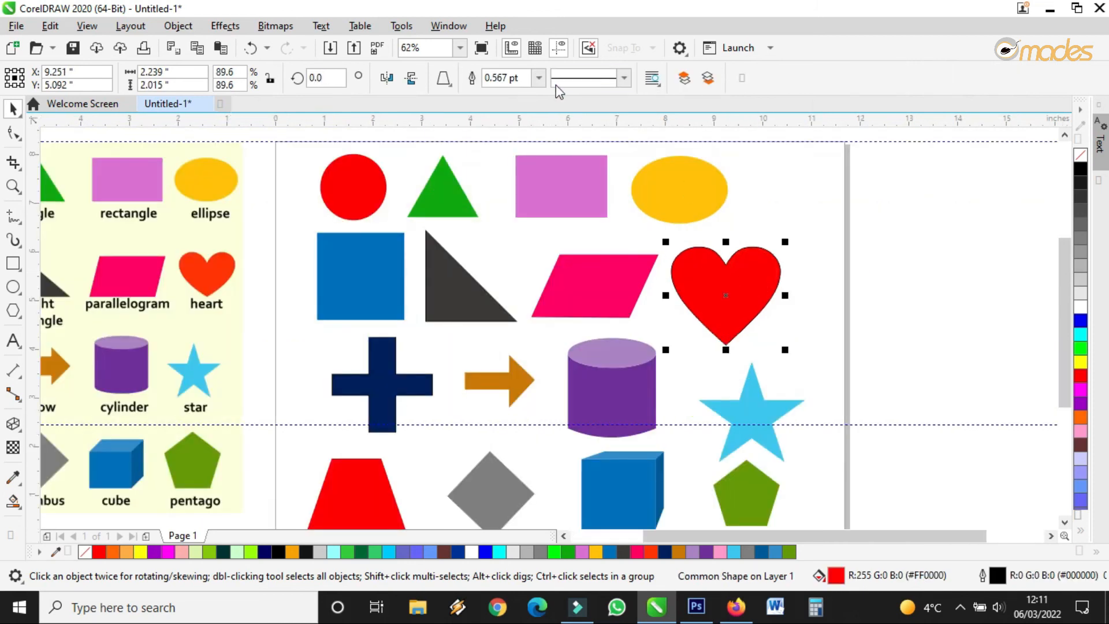
click(539, 78)
click(518, 97)
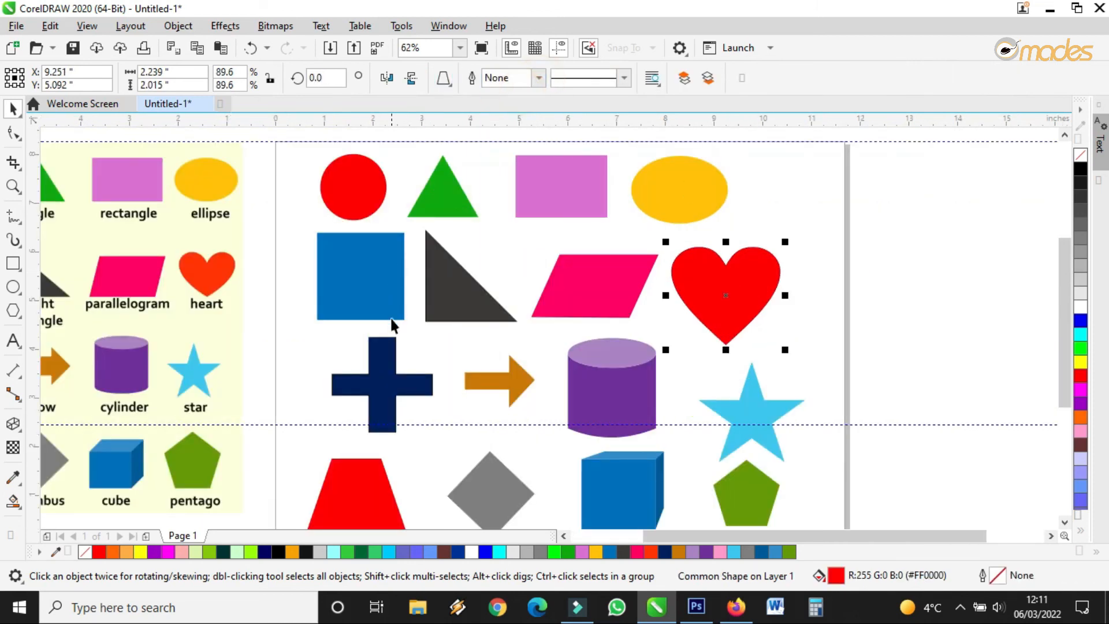
click(384, 357)
click(539, 78)
click(509, 97)
click(915, 255)
Step: Zoom to the reference chart and the recreated shapes and show them in a full-screen preview
scroll(805, 276, down, 2)
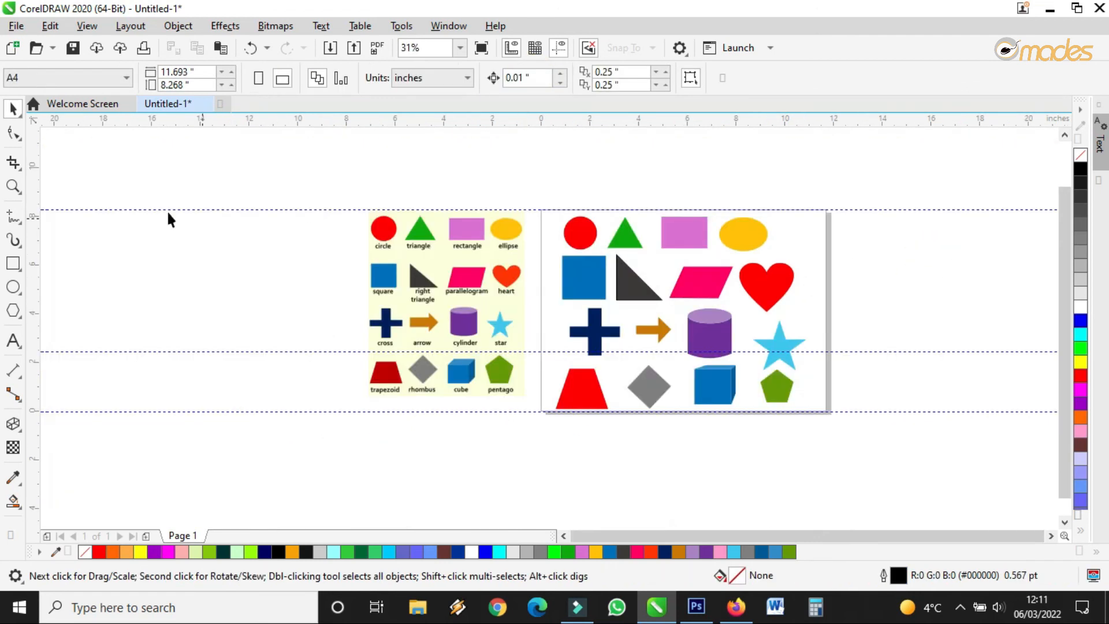
click(19, 189)
drag(342, 187, 843, 450)
key(F9)
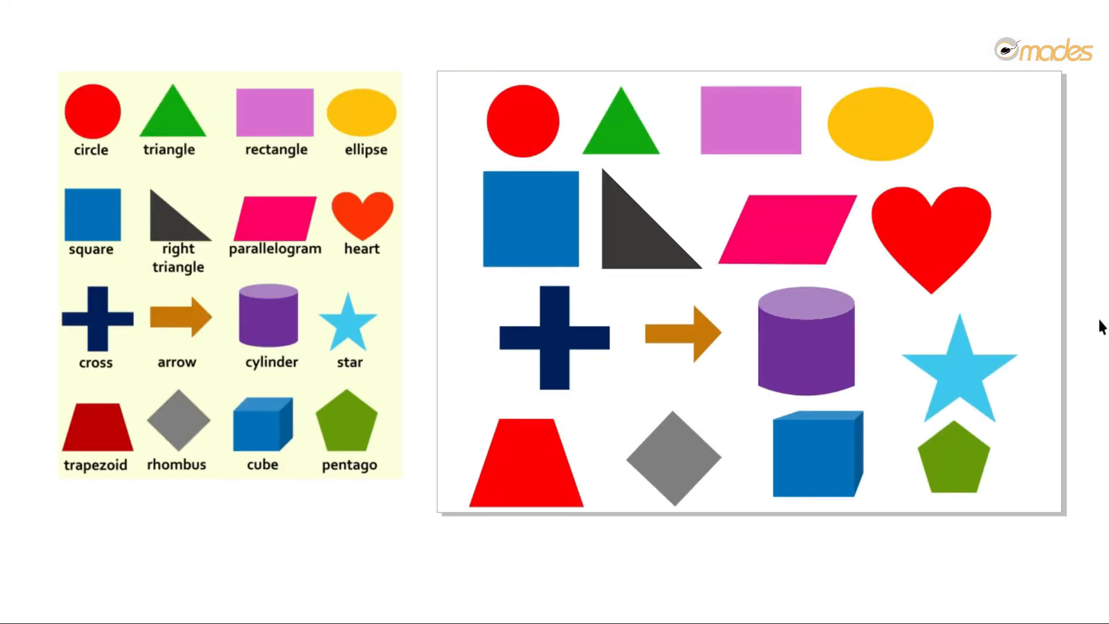